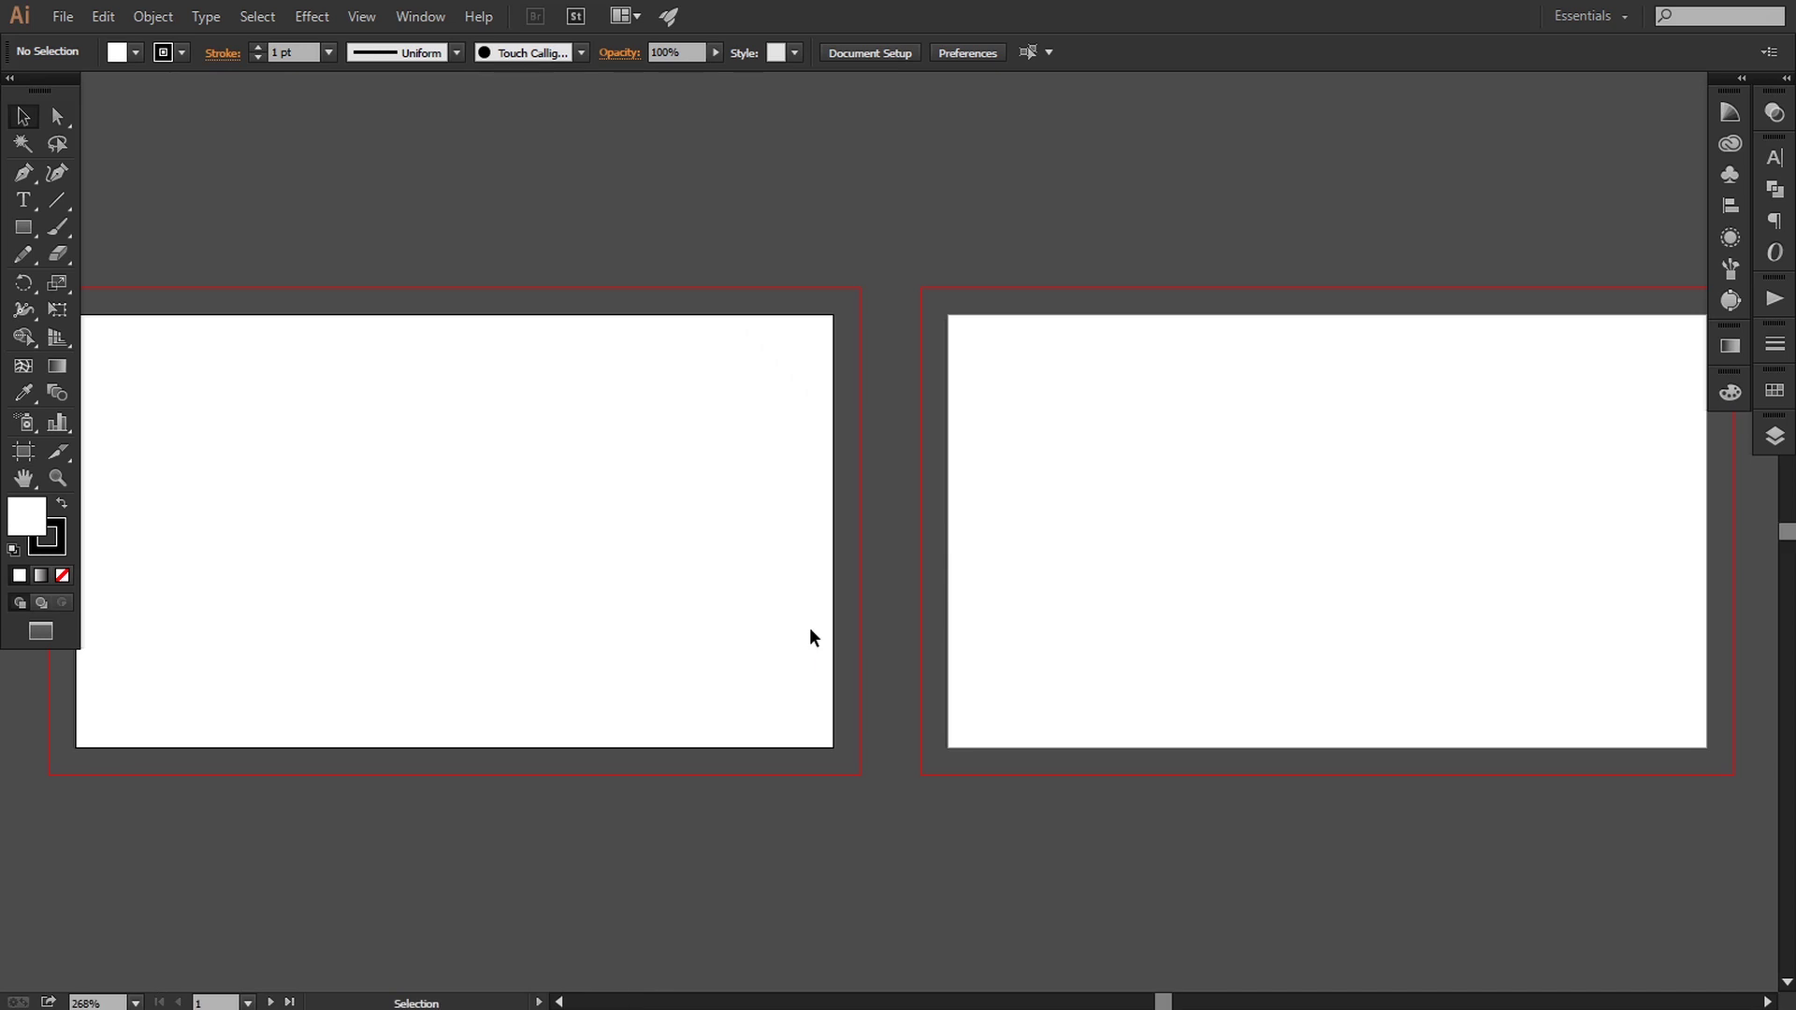
Paste the prepared contact details, logo, QR code, name text and color samples, and place them beside the second artboard
key(ctrl+v)
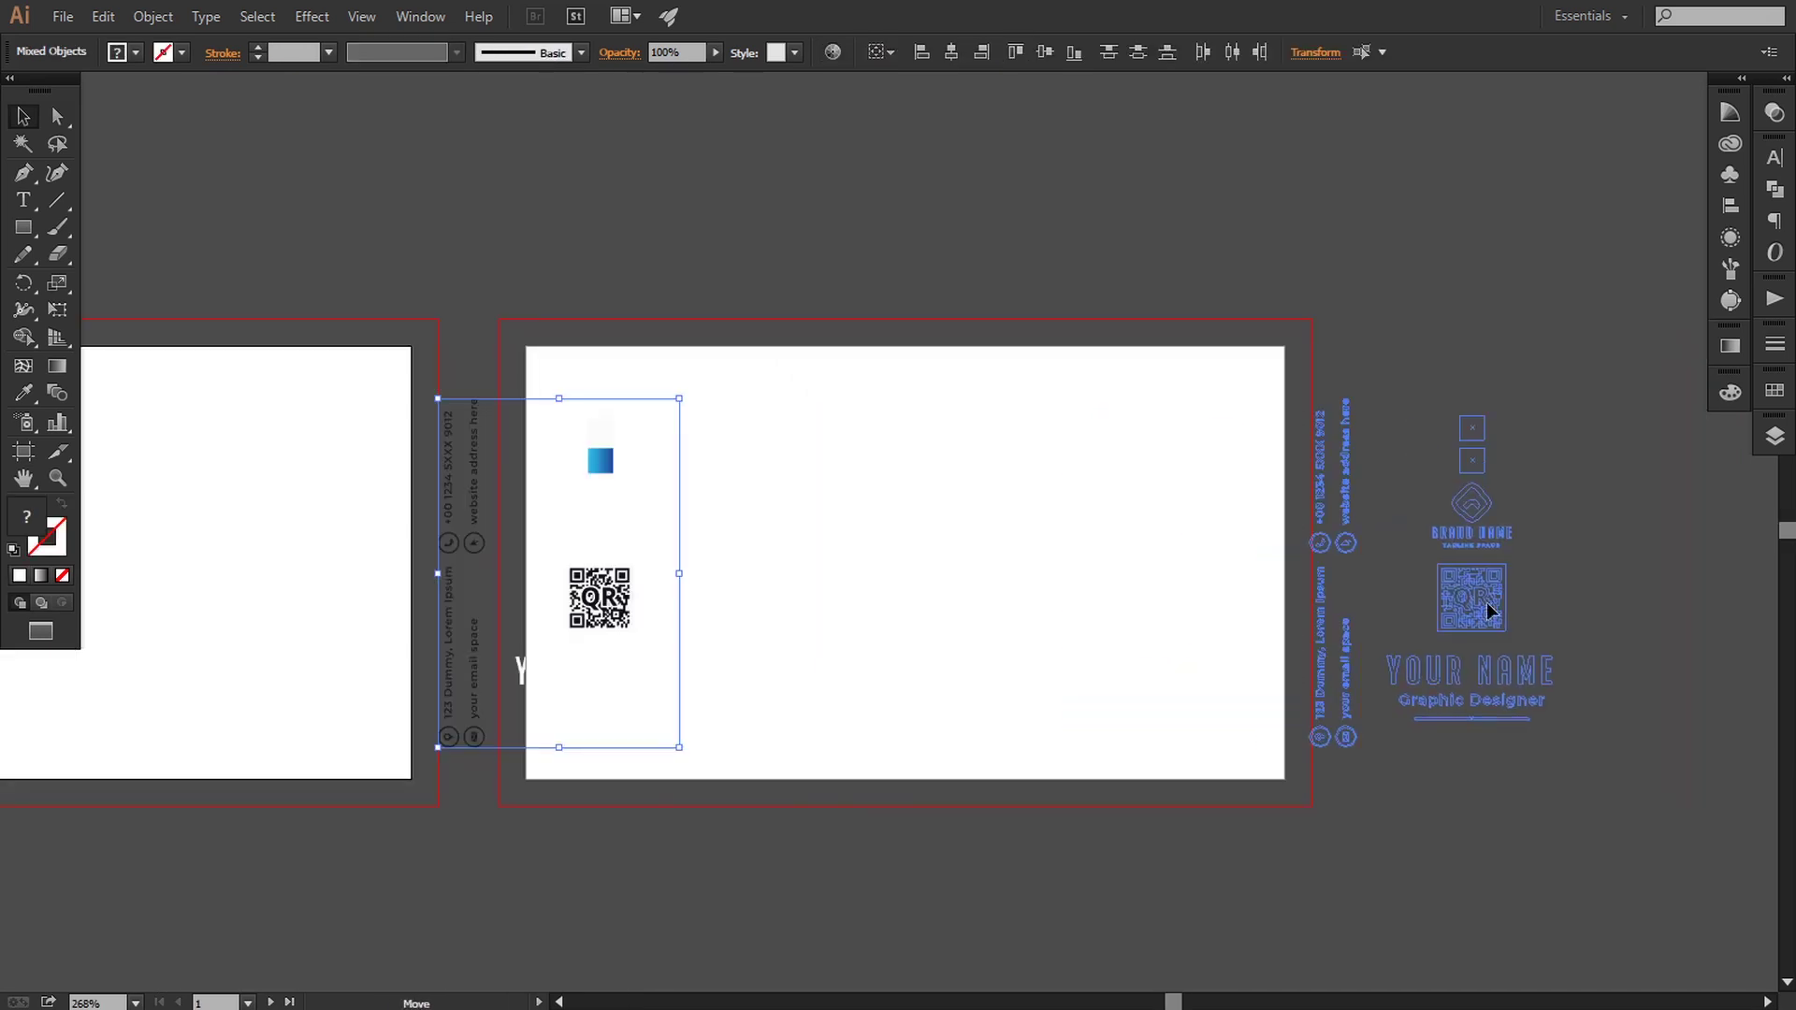
drag(1456, 591, 1495, 595)
key(space)
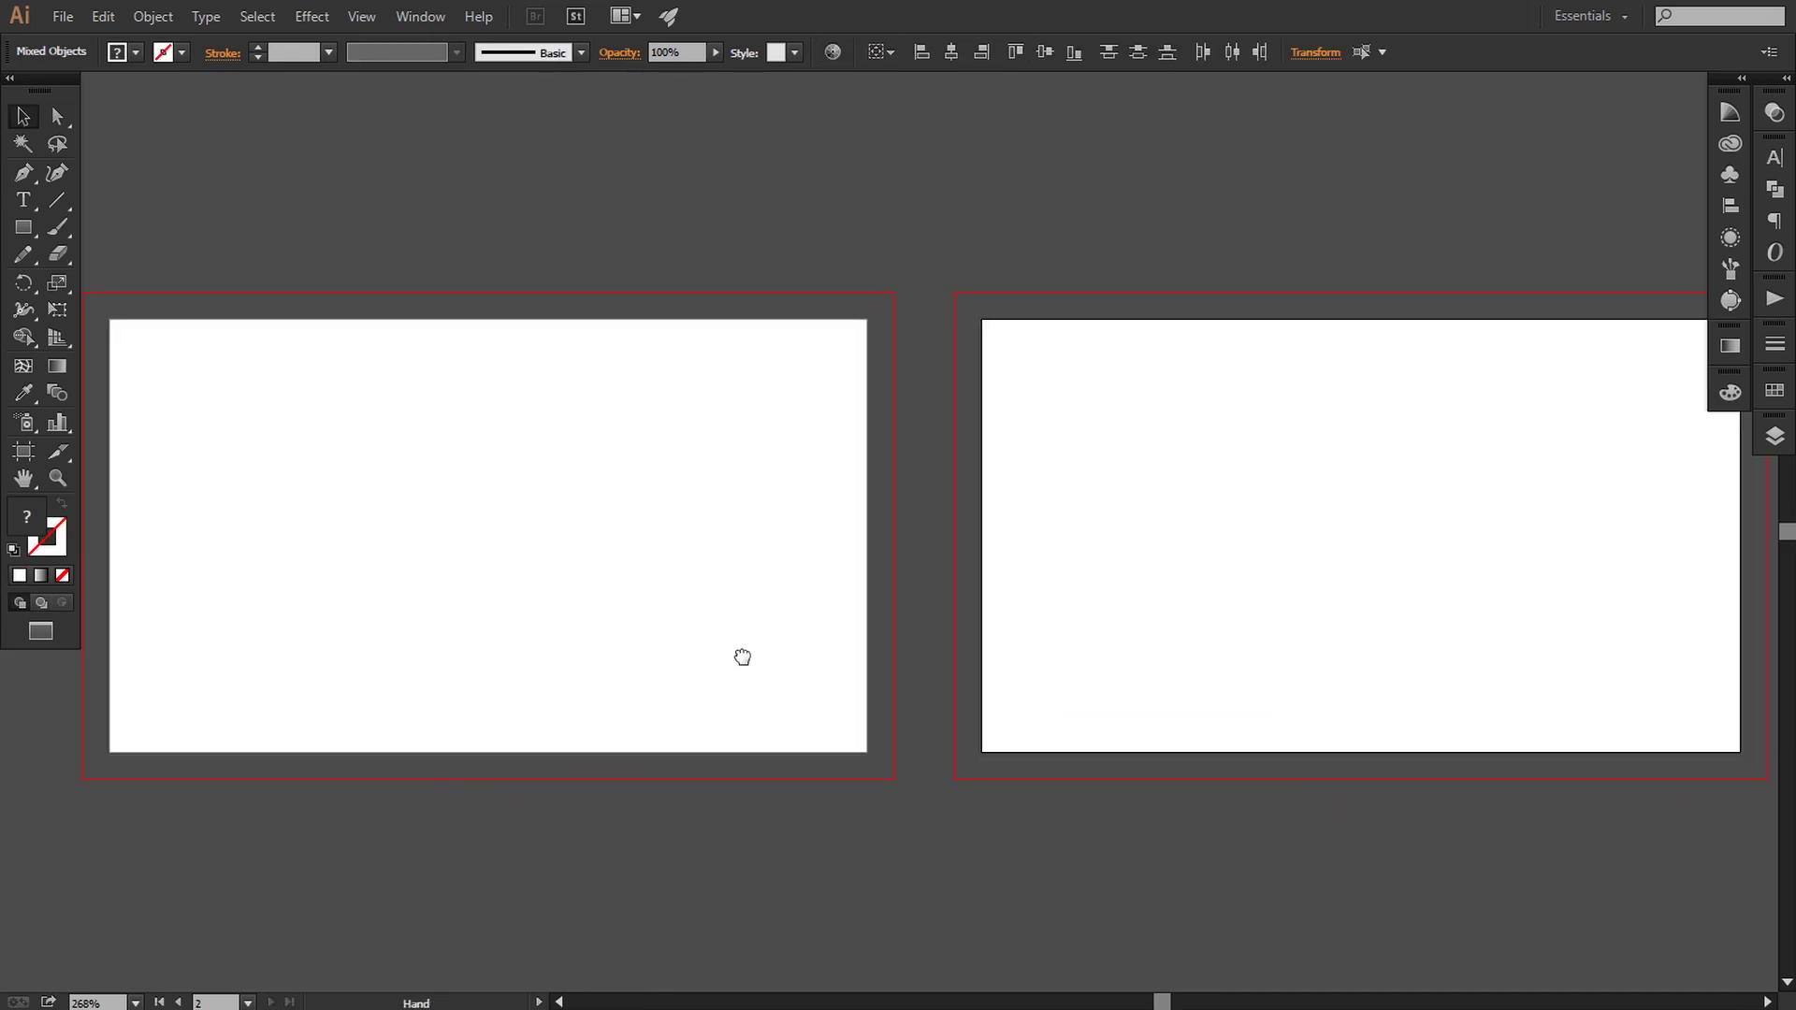
click(986, 871)
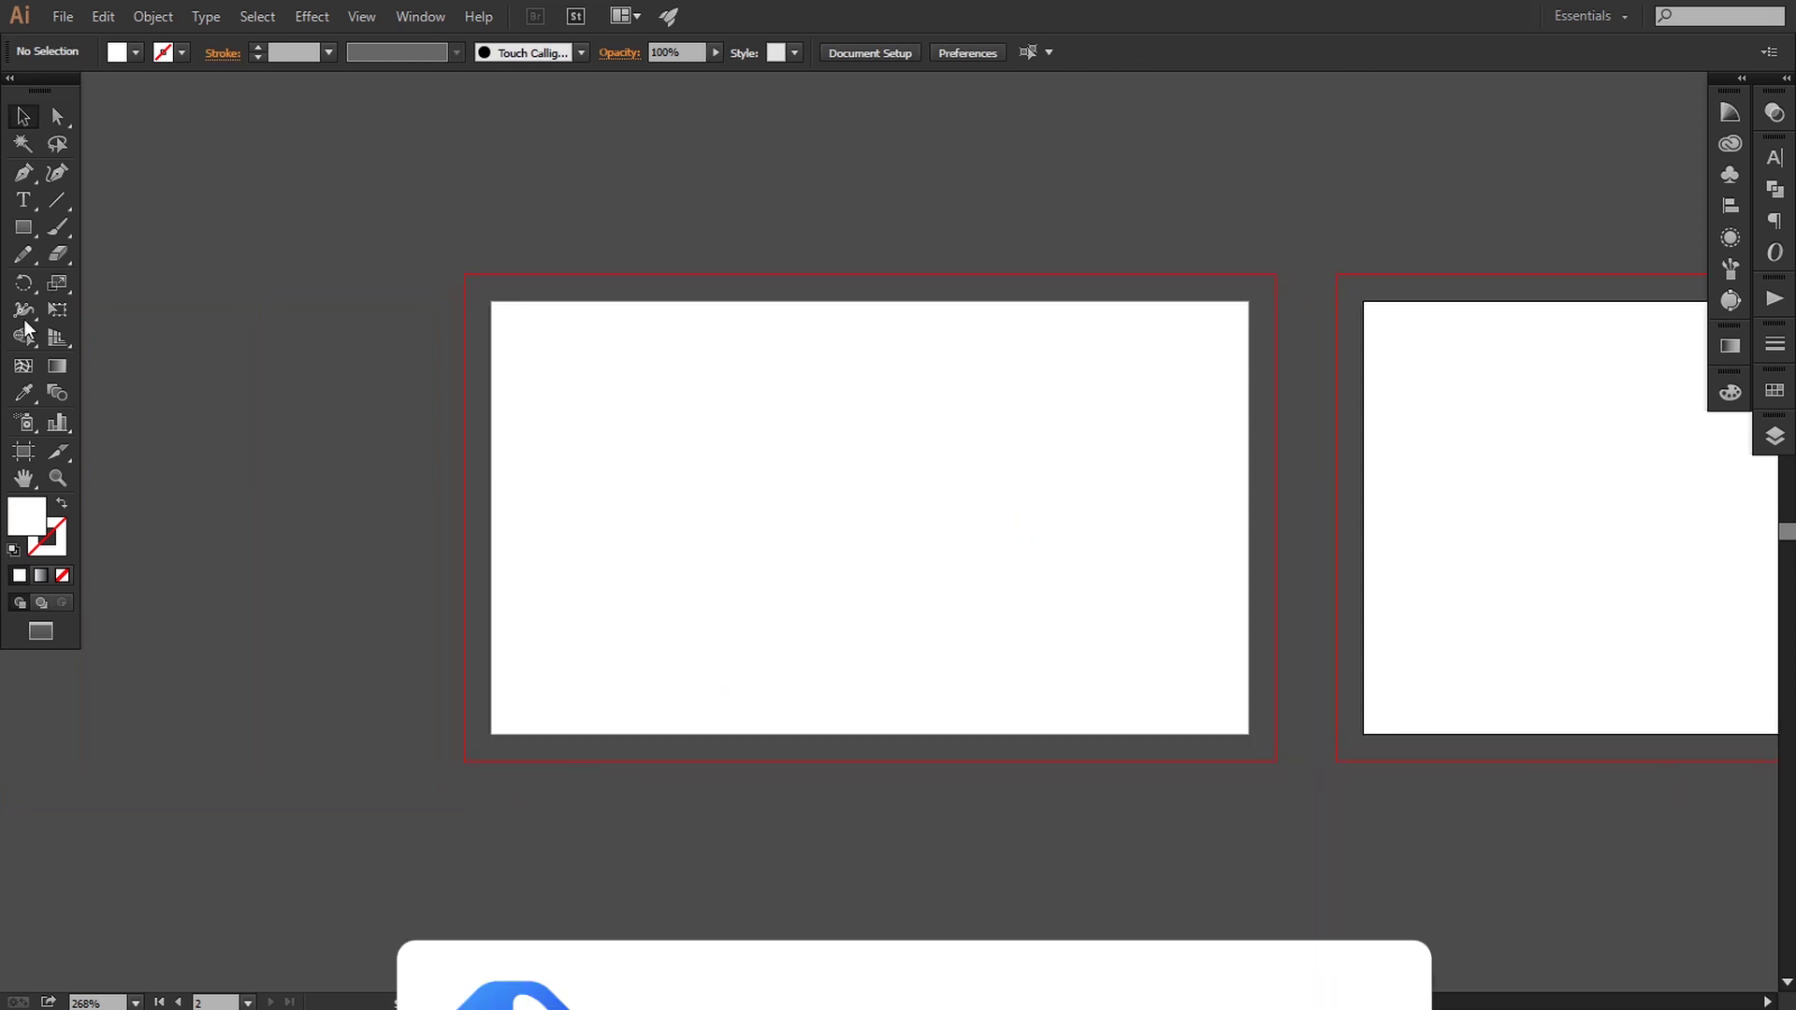
Draw a rectangle about 3.505 by 1.995 in covering the first artboard
click(23, 226)
key(ctrl+equal)
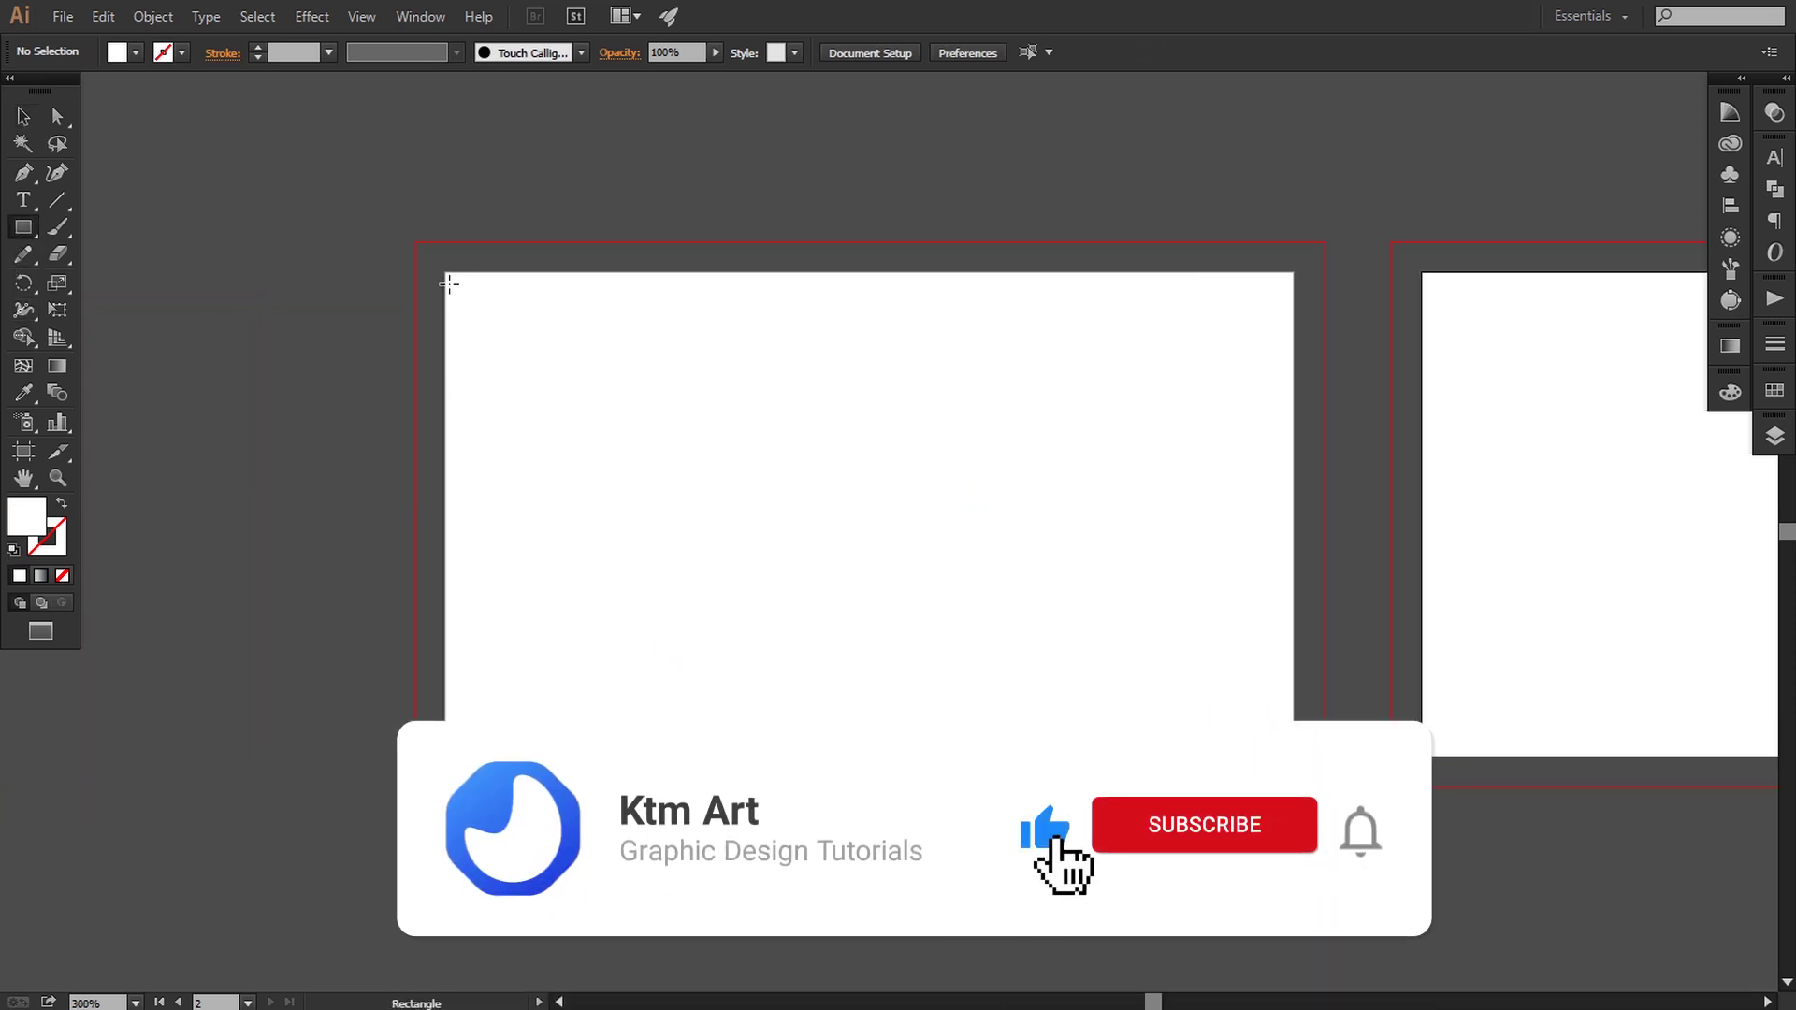
drag(455, 293, 1294, 756)
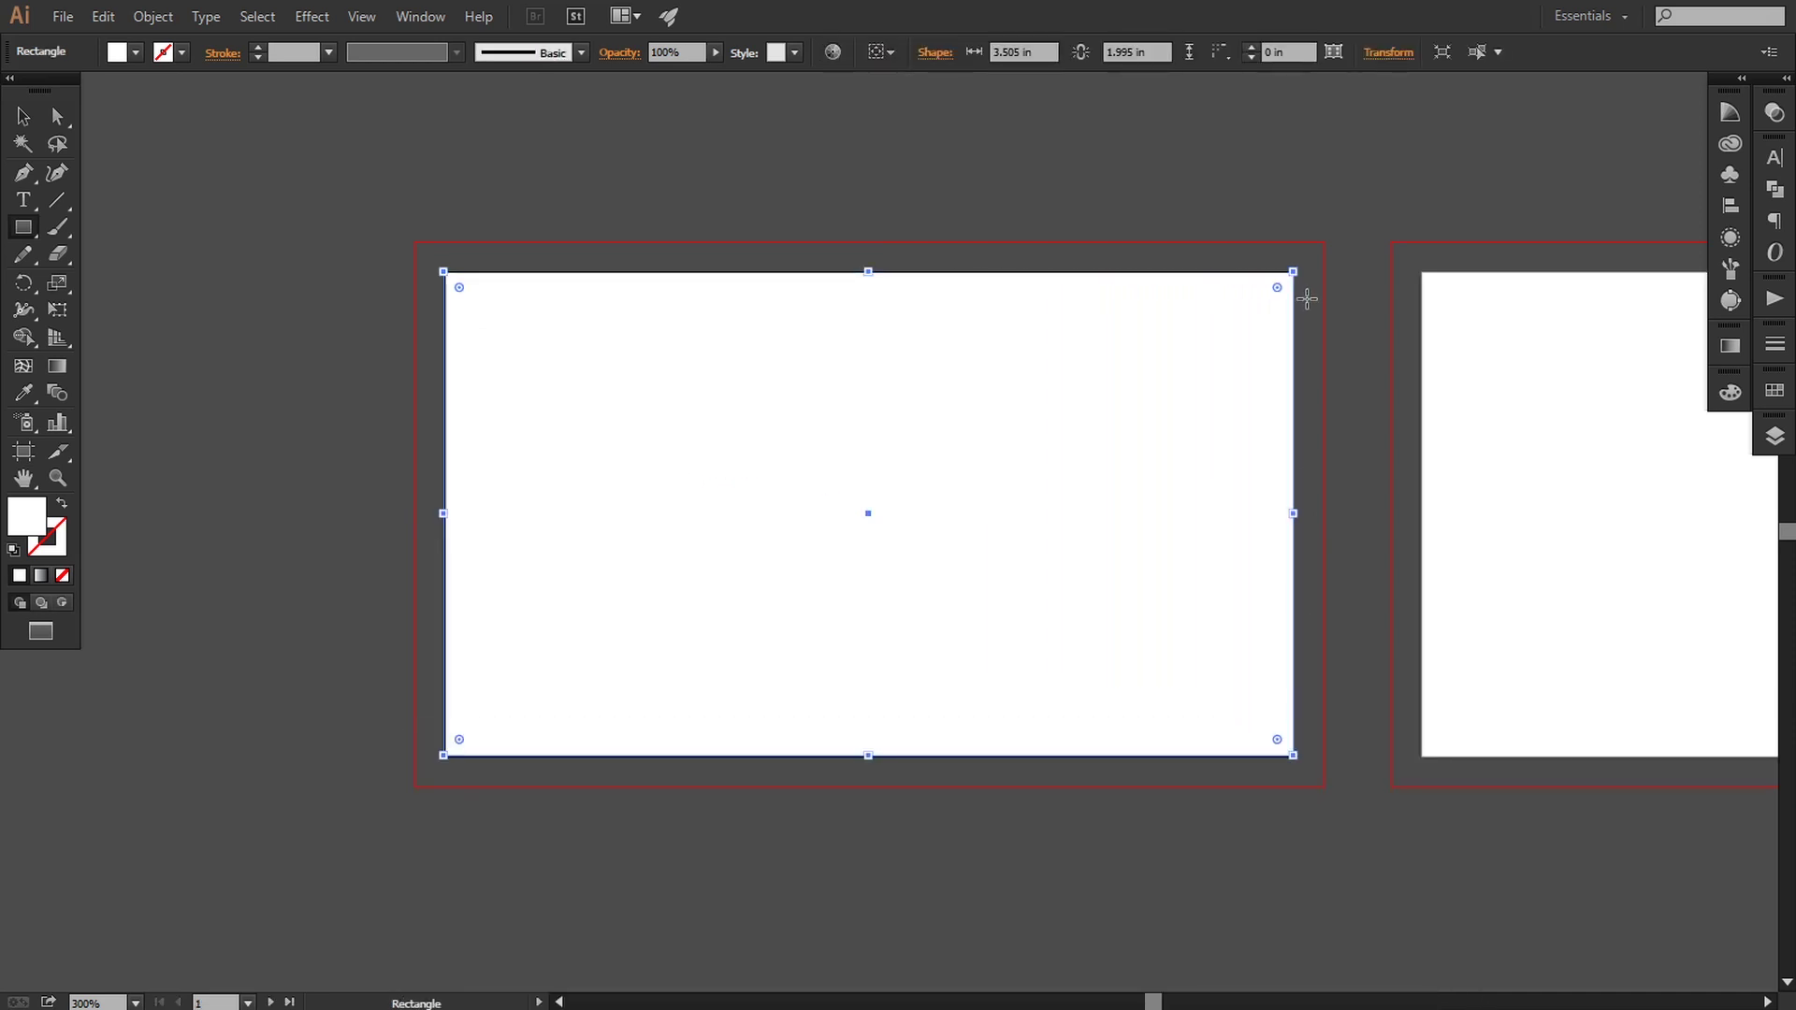
Resize the rectangle to 3.25 in wide and 1.75 in high to form an even inner margin
click(1379, 53)
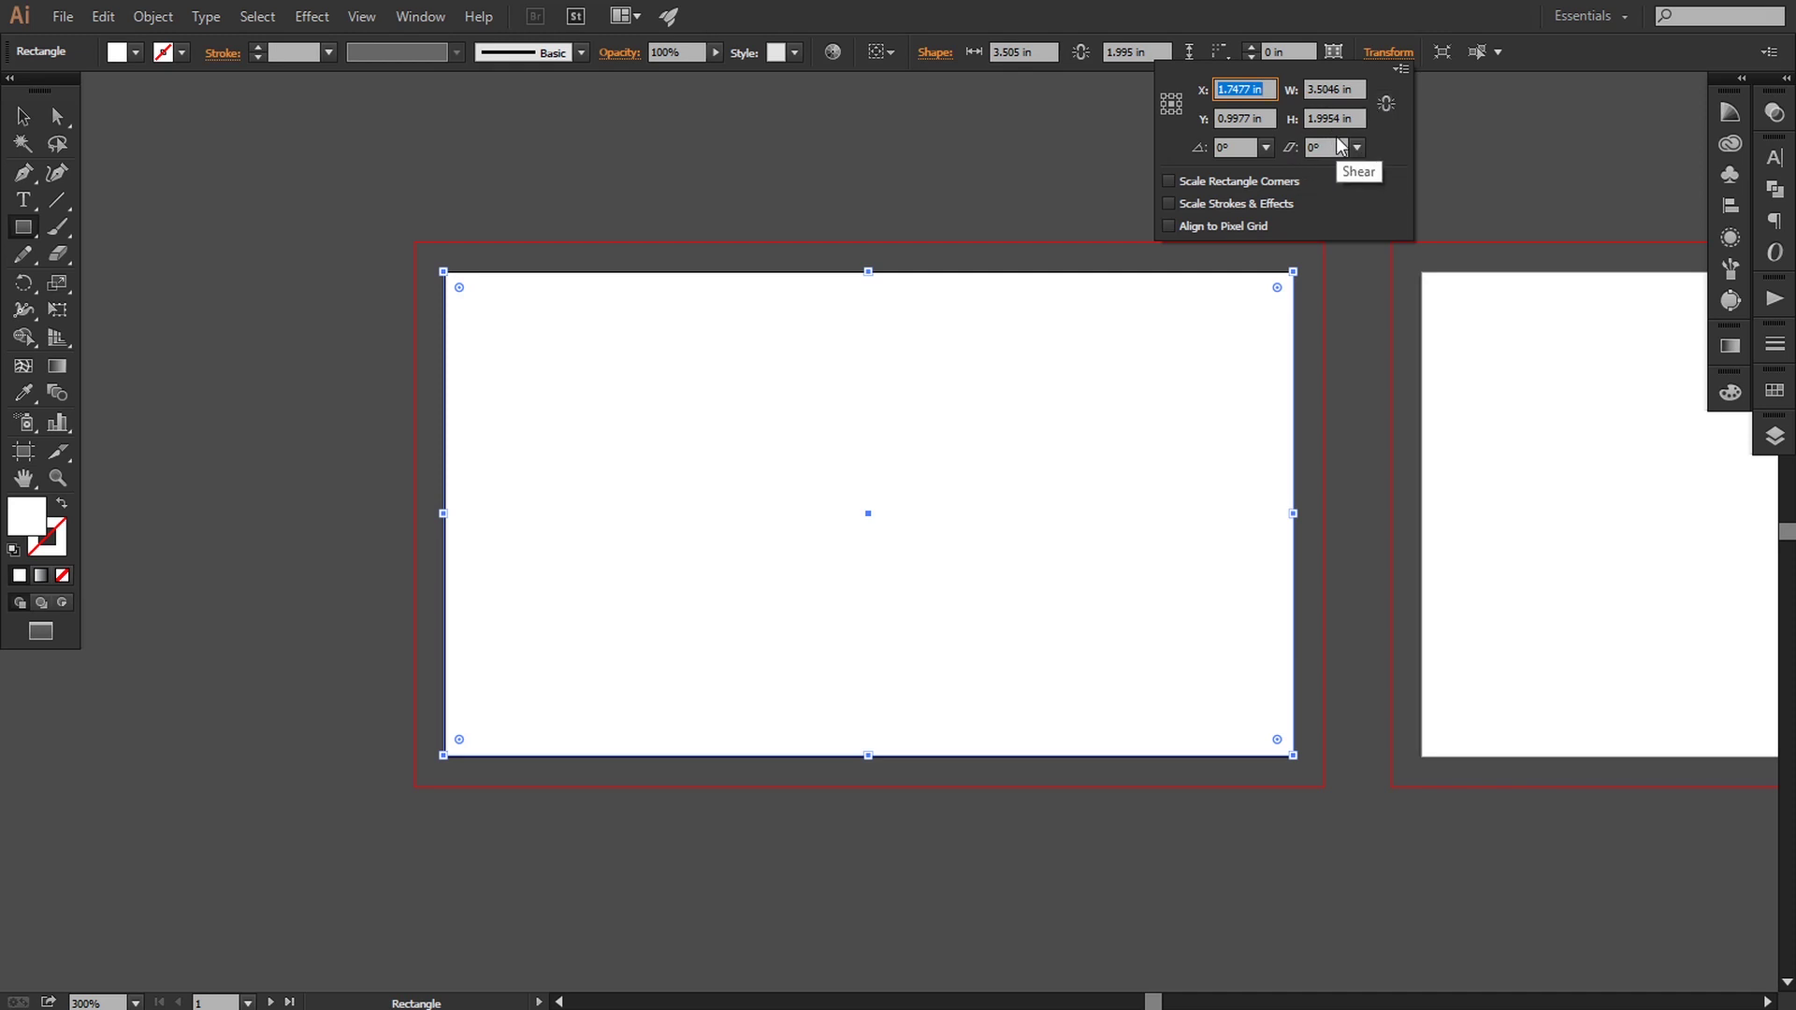
double_click(1345, 89)
text(3)
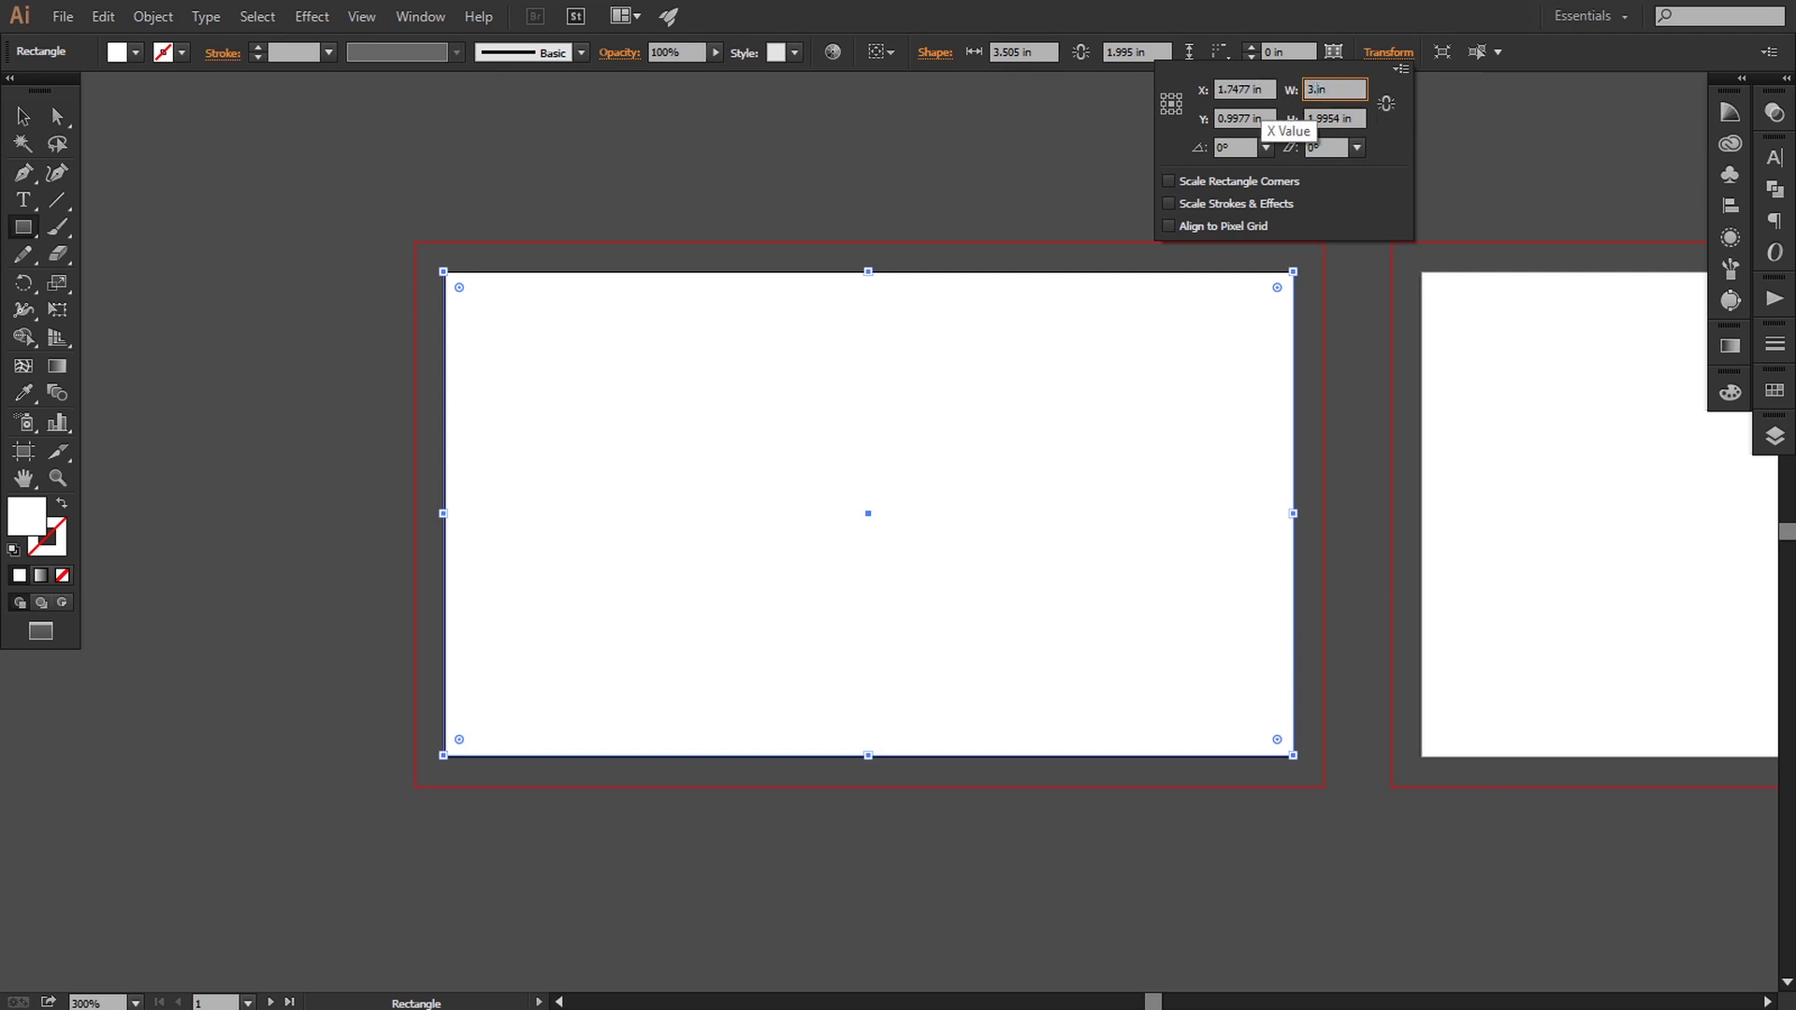
text(.25)
click(1334, 119)
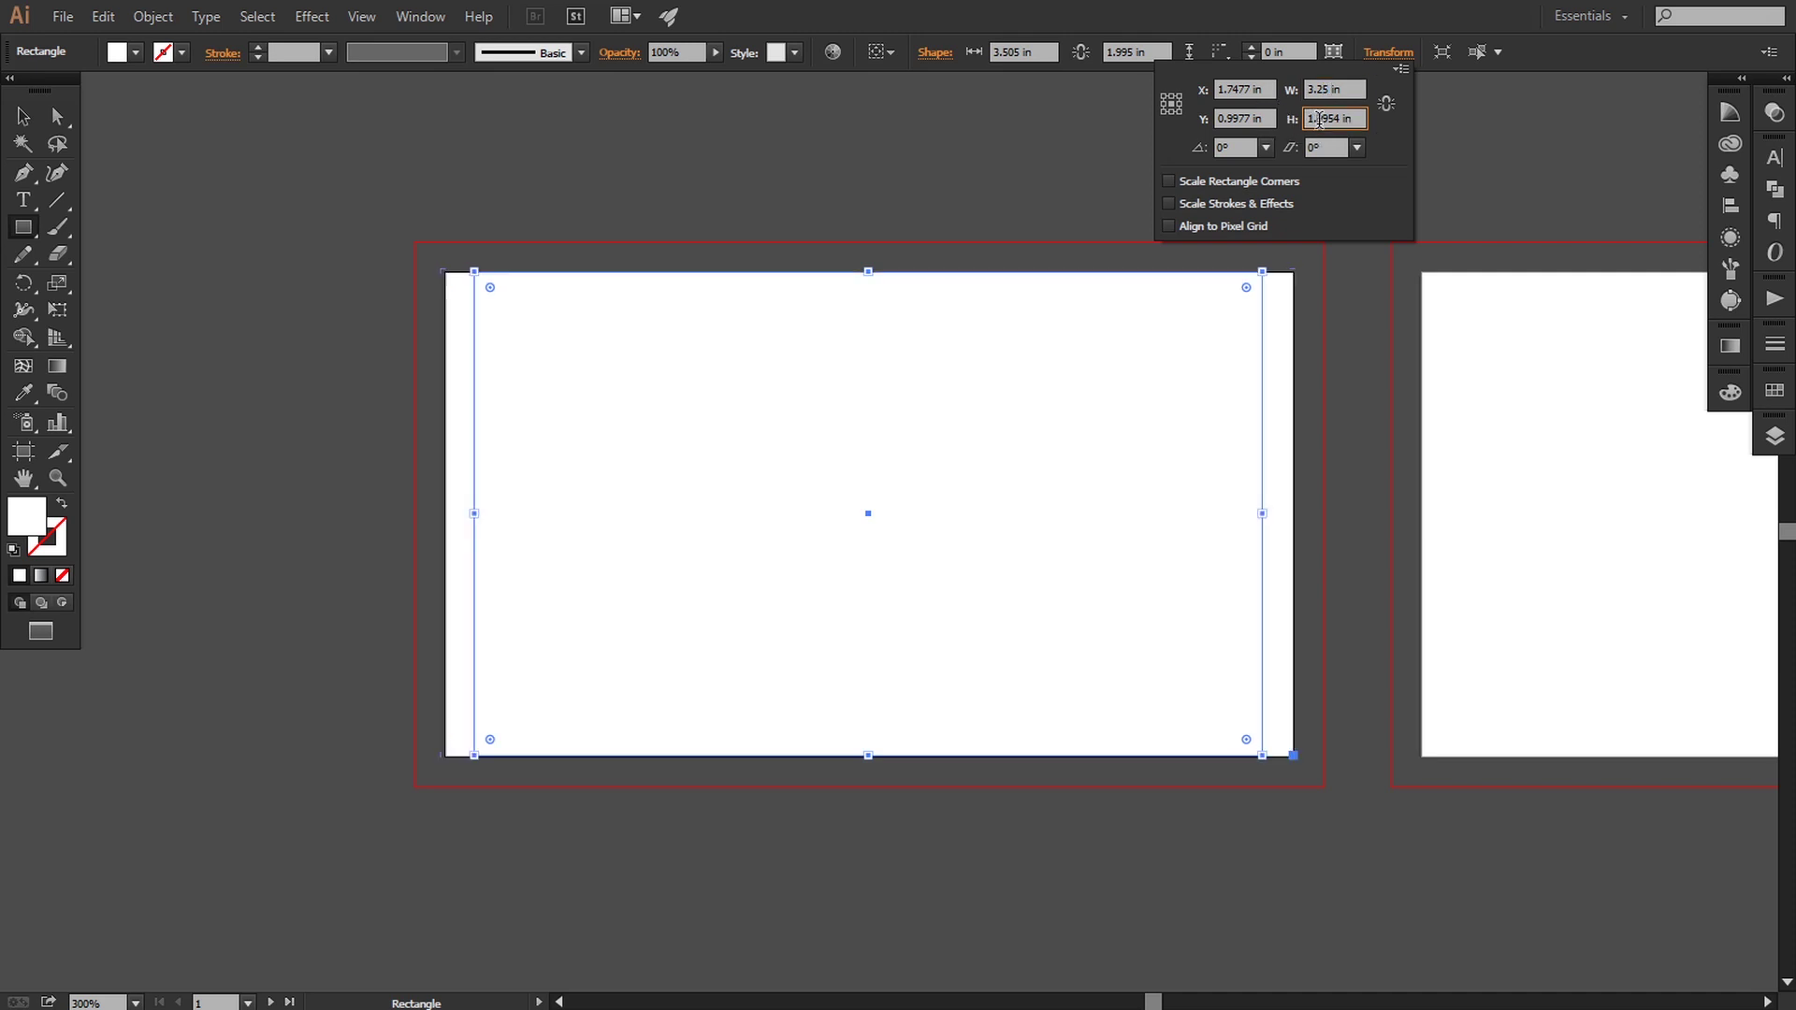
double_click(1340, 119)
text(1)
key(Return)
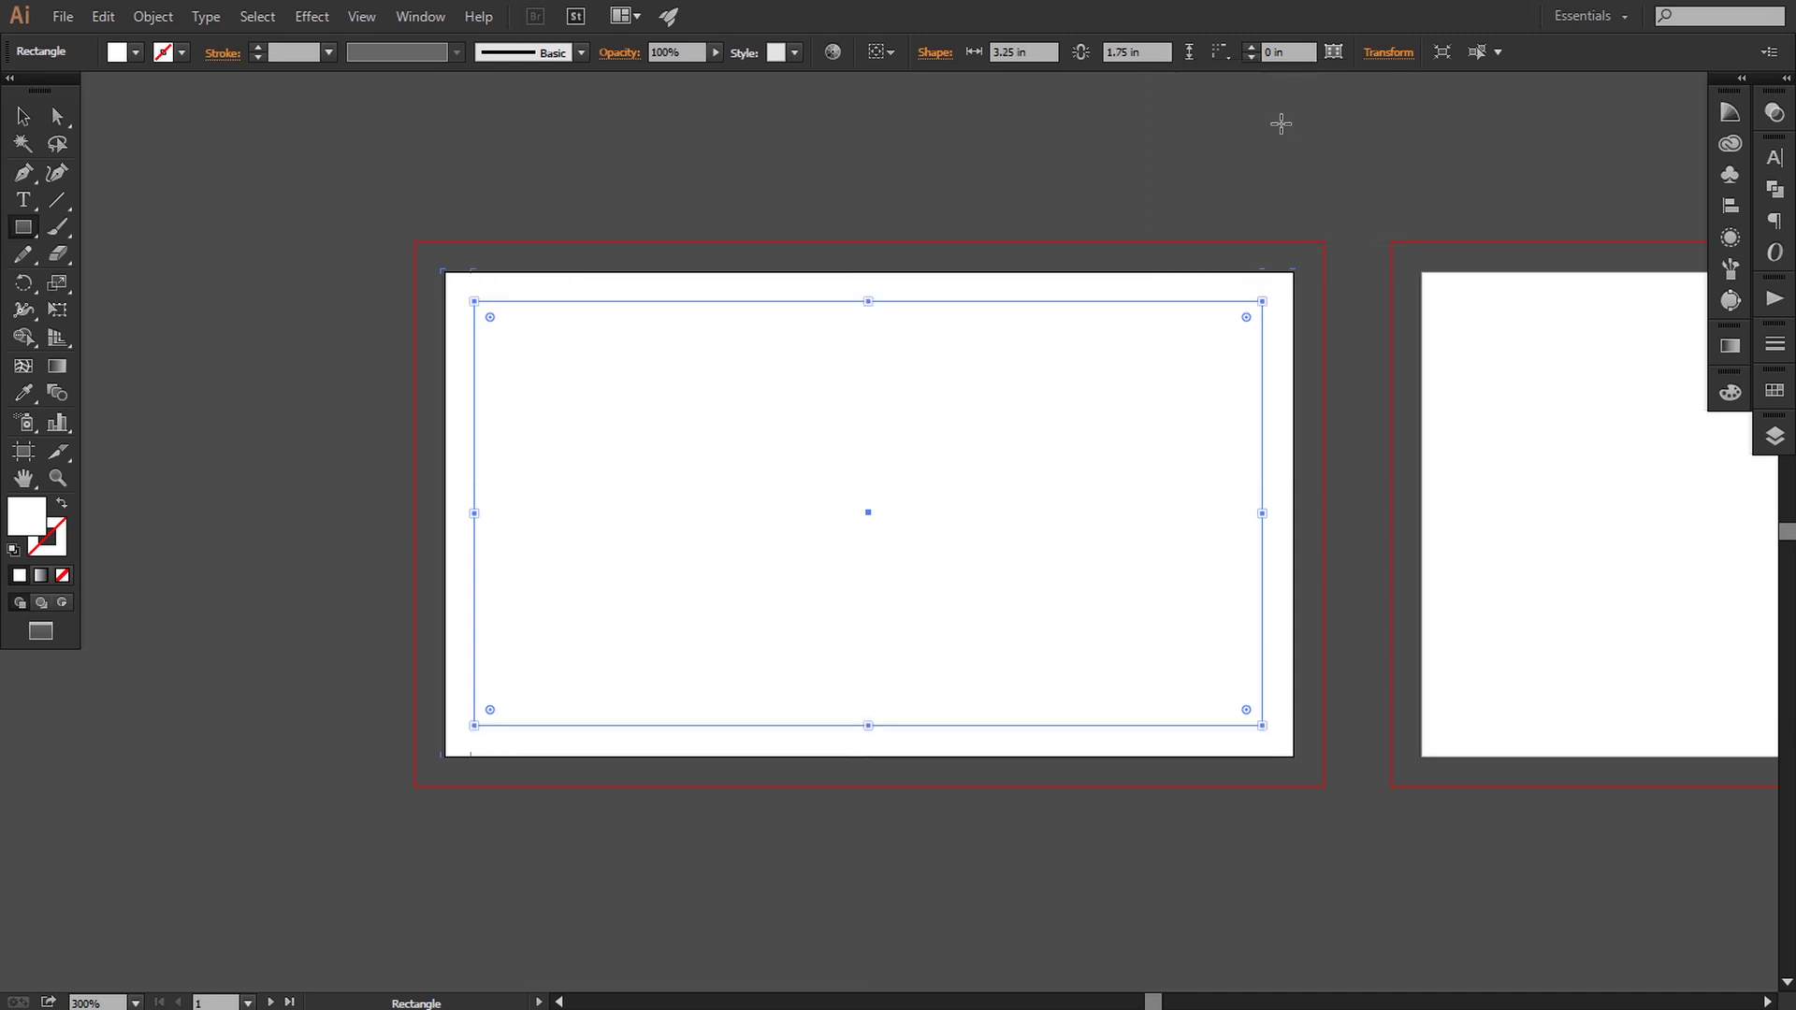
Convert the 3.25 by 1.75 in rectangle into guides
right_click(568, 309)
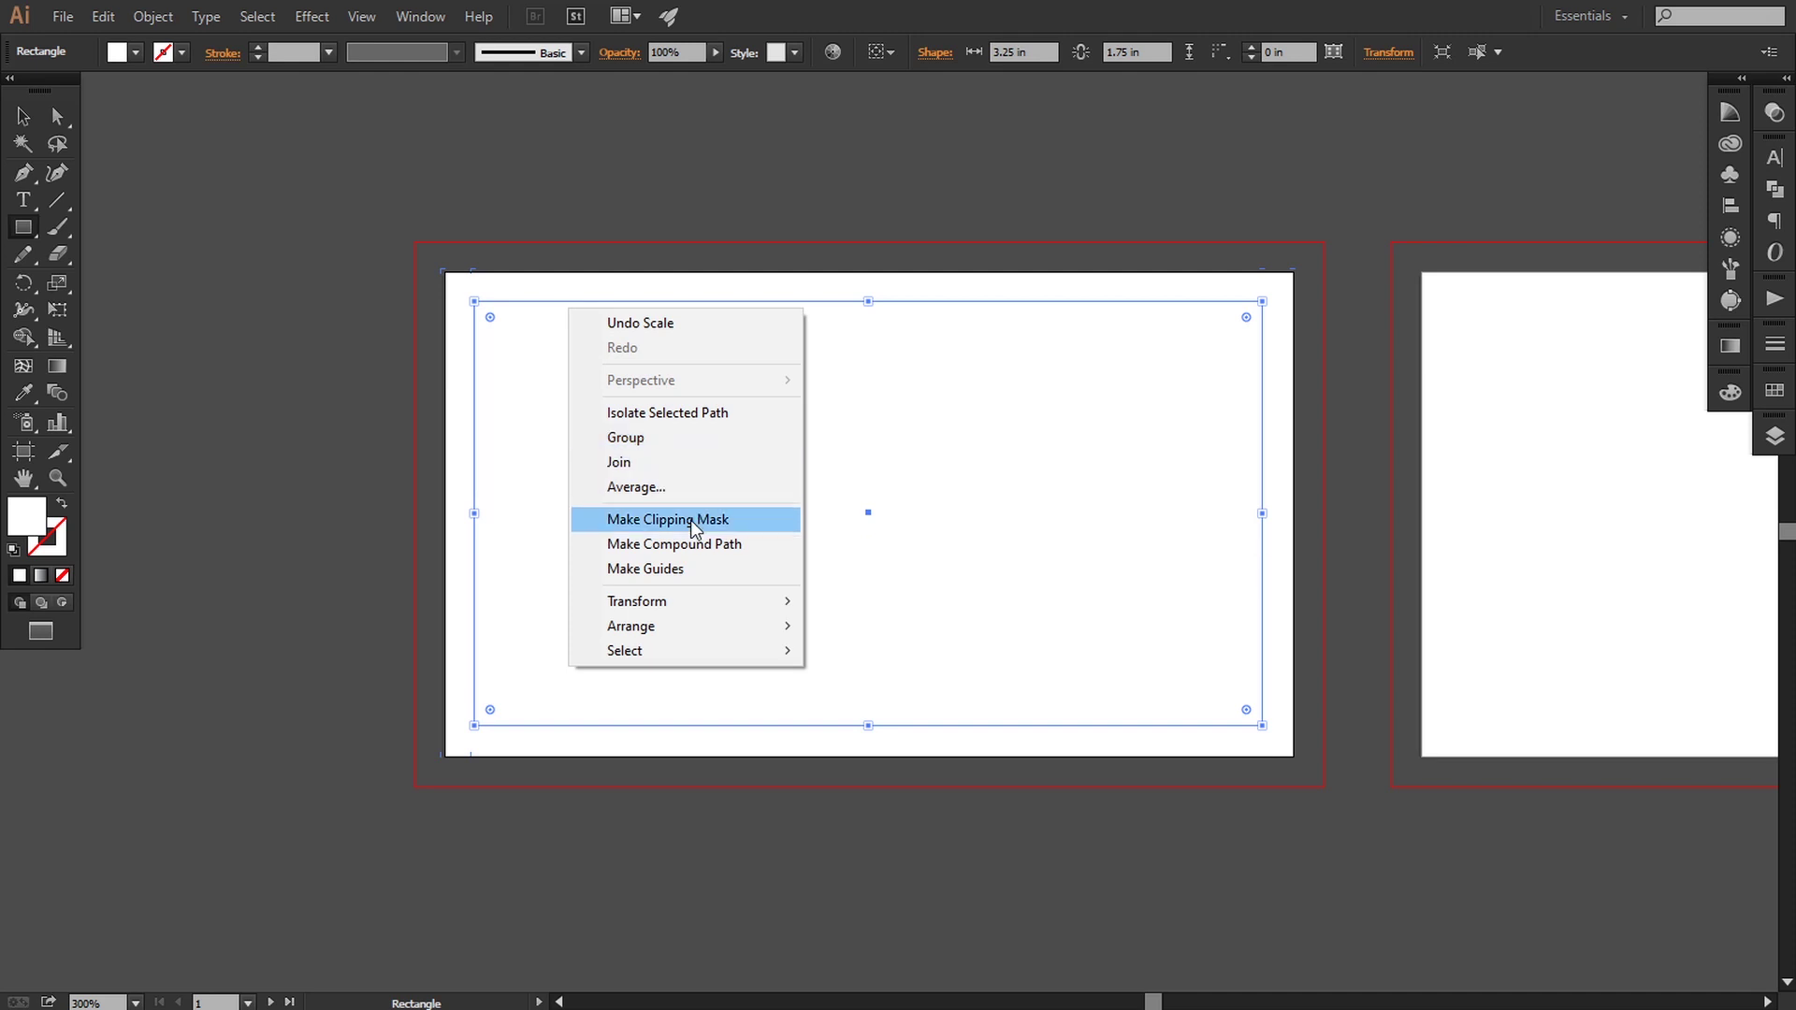
click(668, 569)
click(22, 116)
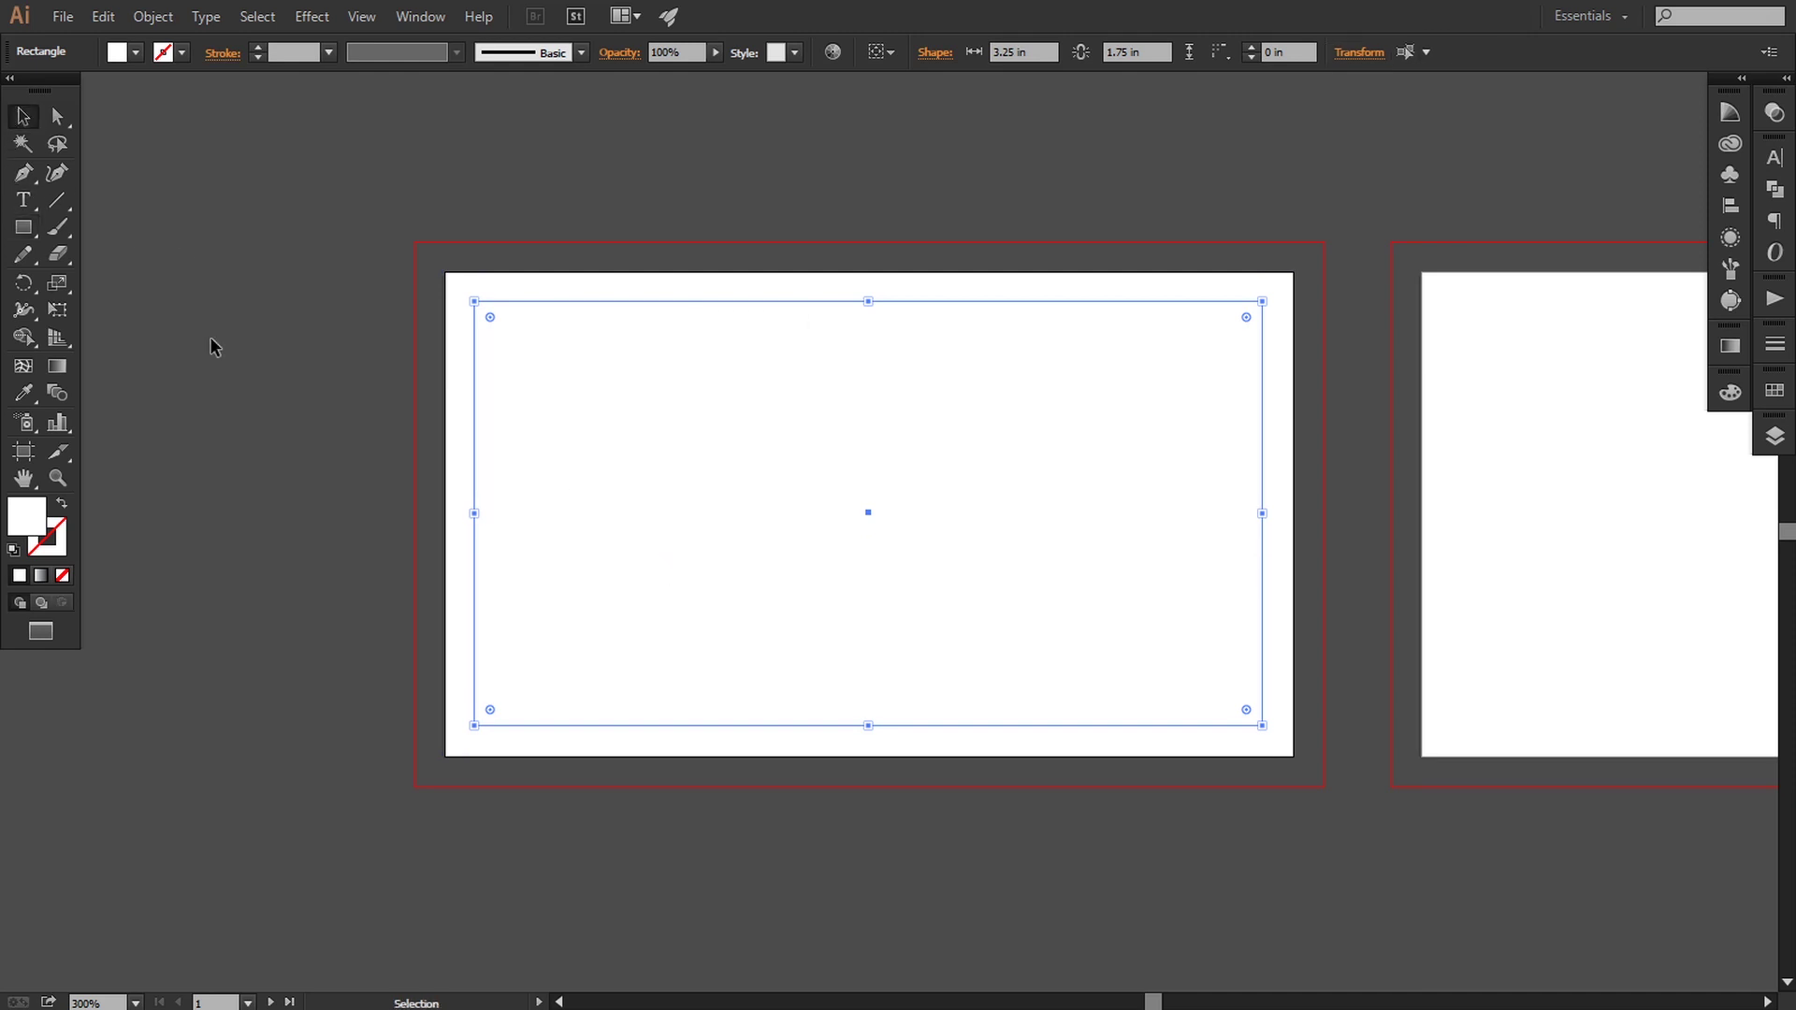
Copy the margin guide horizontally from the first artboard to the same place on the second artboard
click(604, 491)
drag(845, 449, 1344, 510)
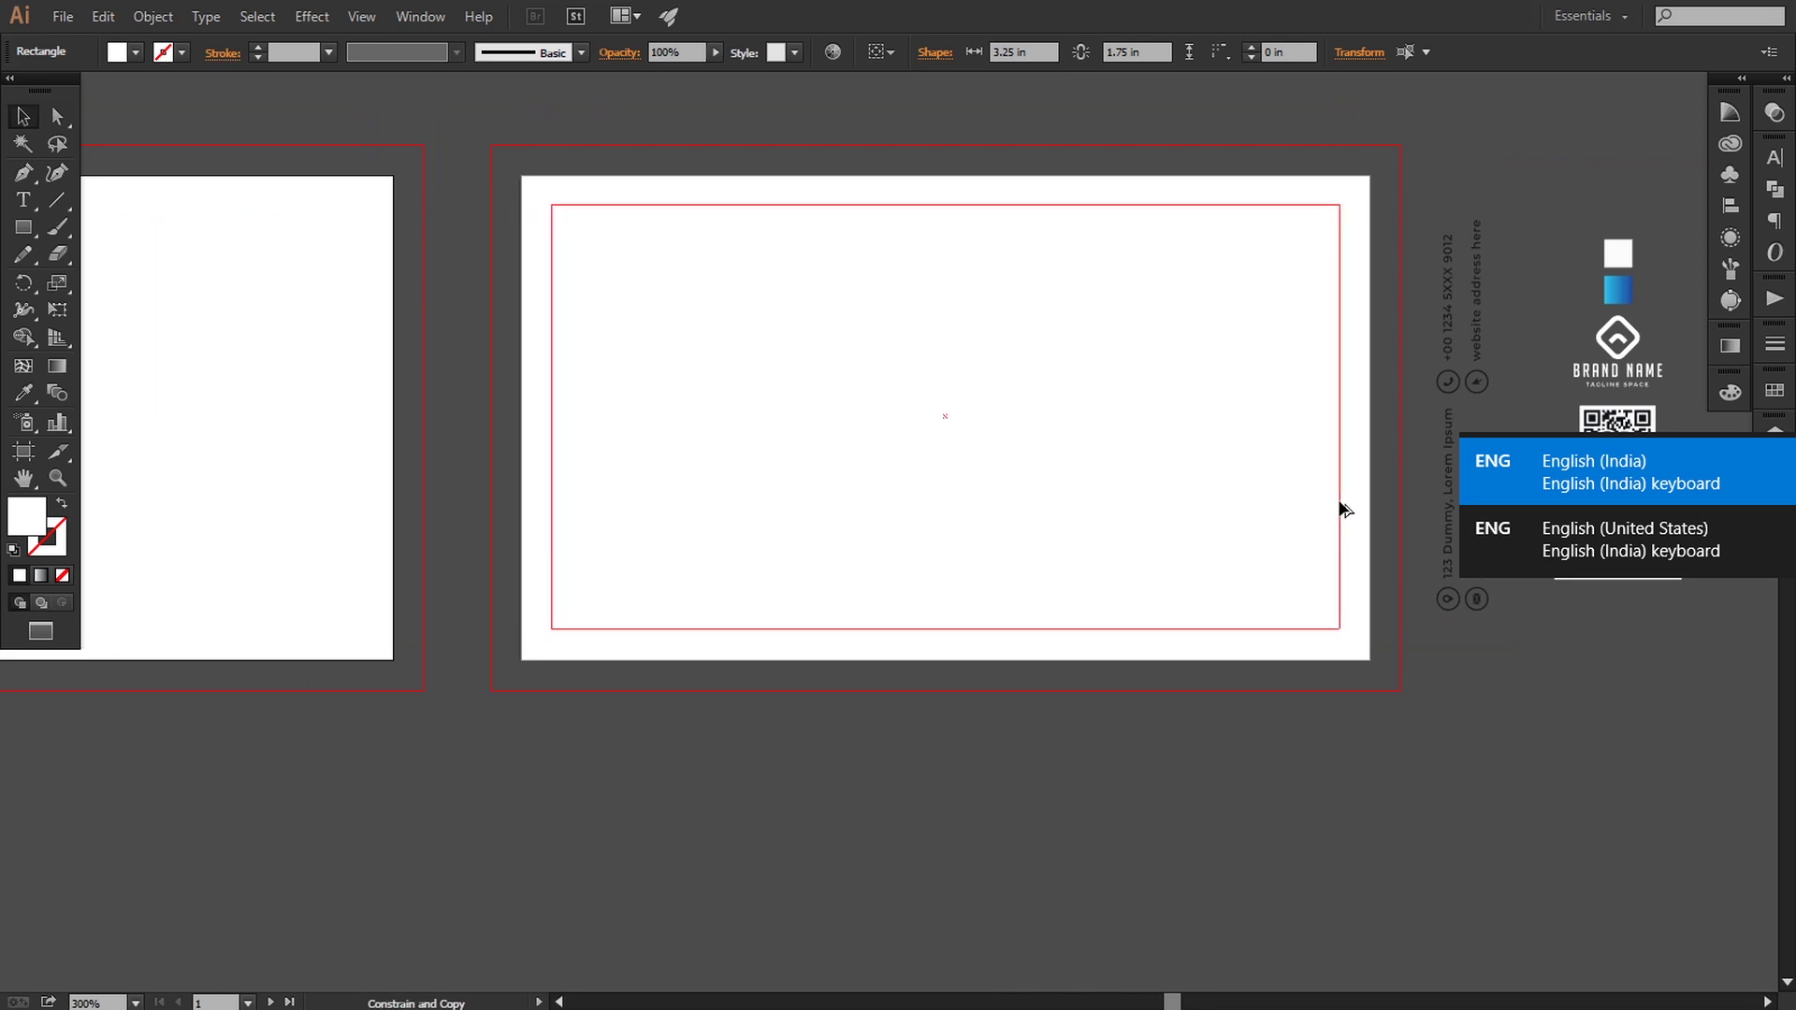
drag(1339, 504, 1340, 504)
click(1225, 805)
Draw a white background rectangle about 3.745 by 2.255 in over the first artboard, reaching out to its bleed lines
key(space)
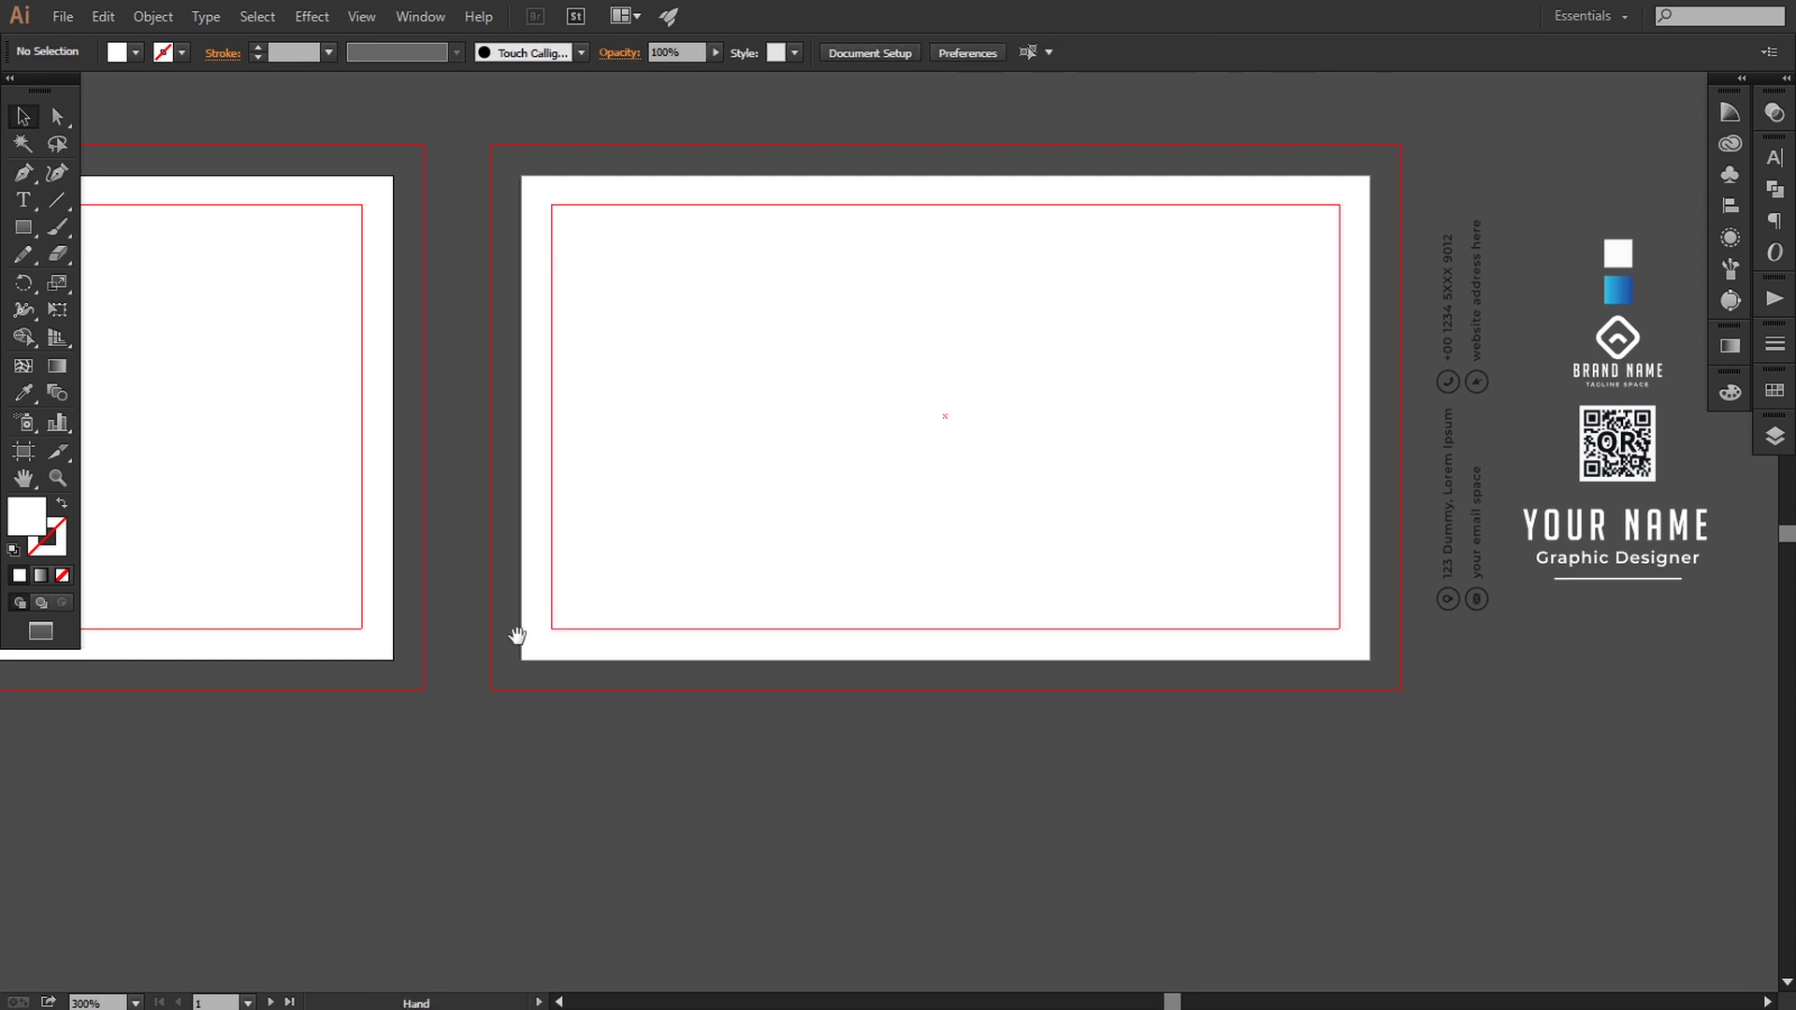
drag(516, 636, 918, 632)
key(ctrl+minus)
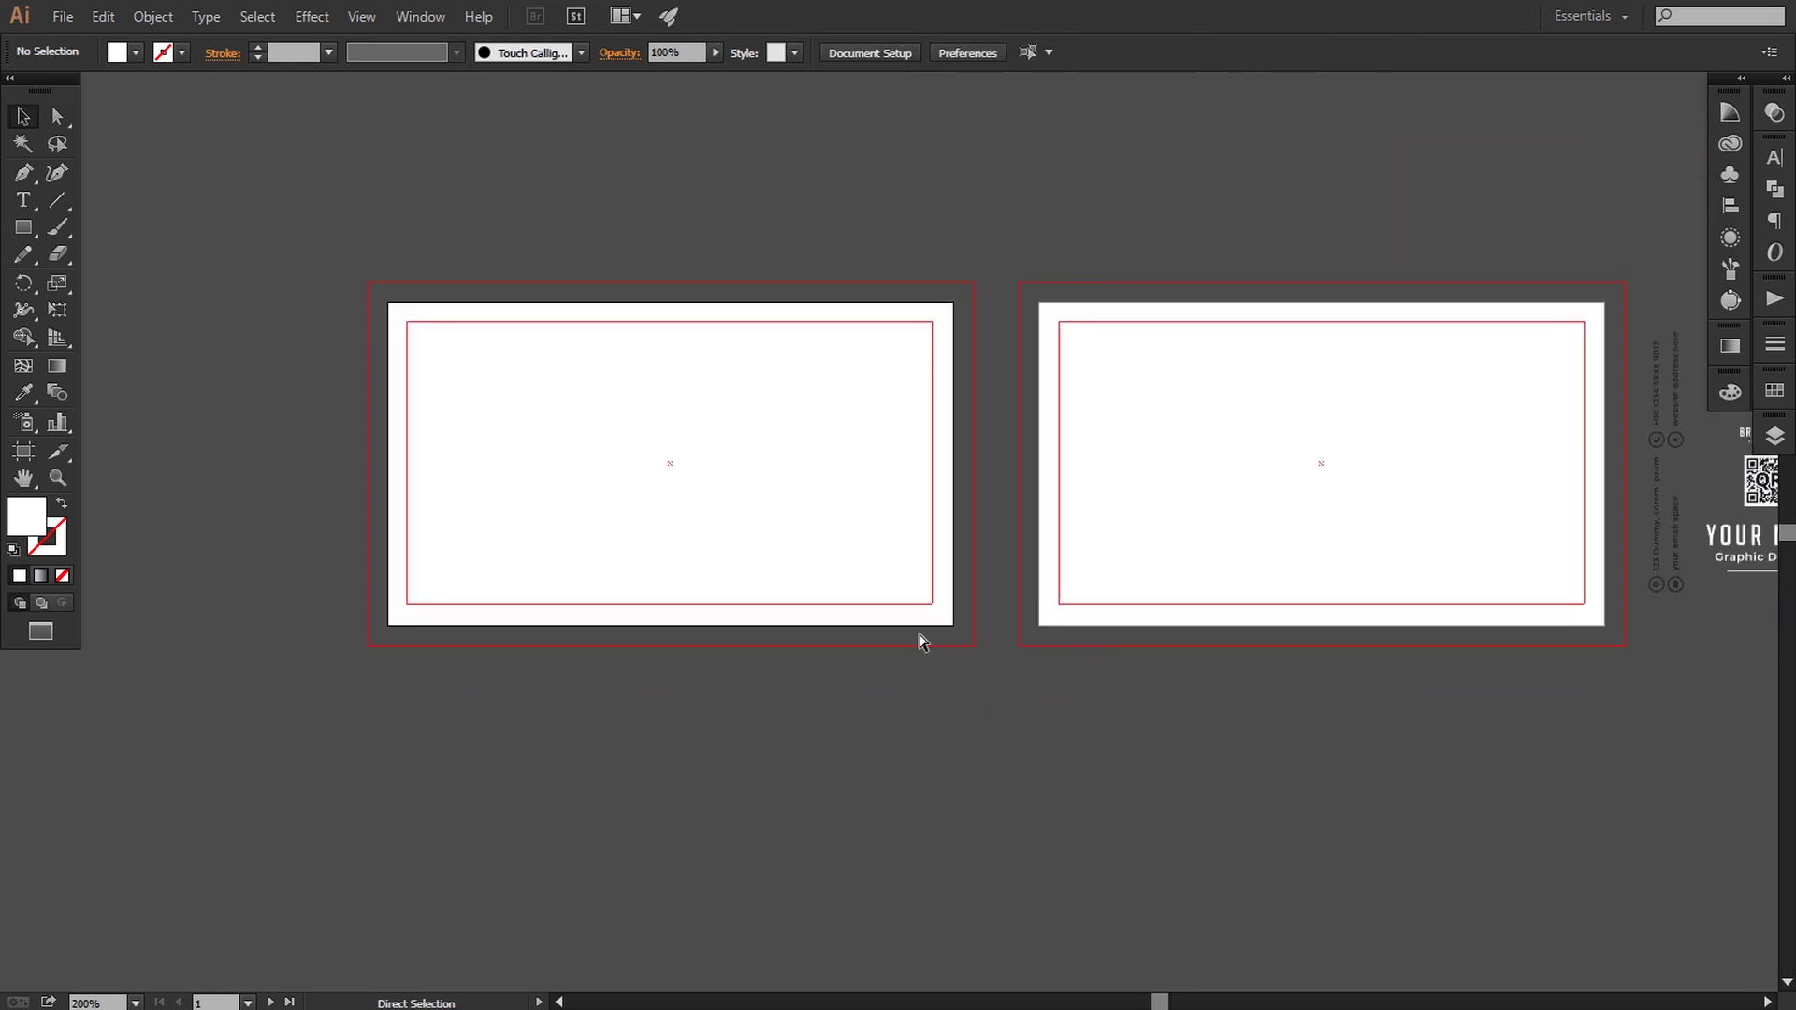
key(ctrl+plus)
drag(728, 551, 1020, 609)
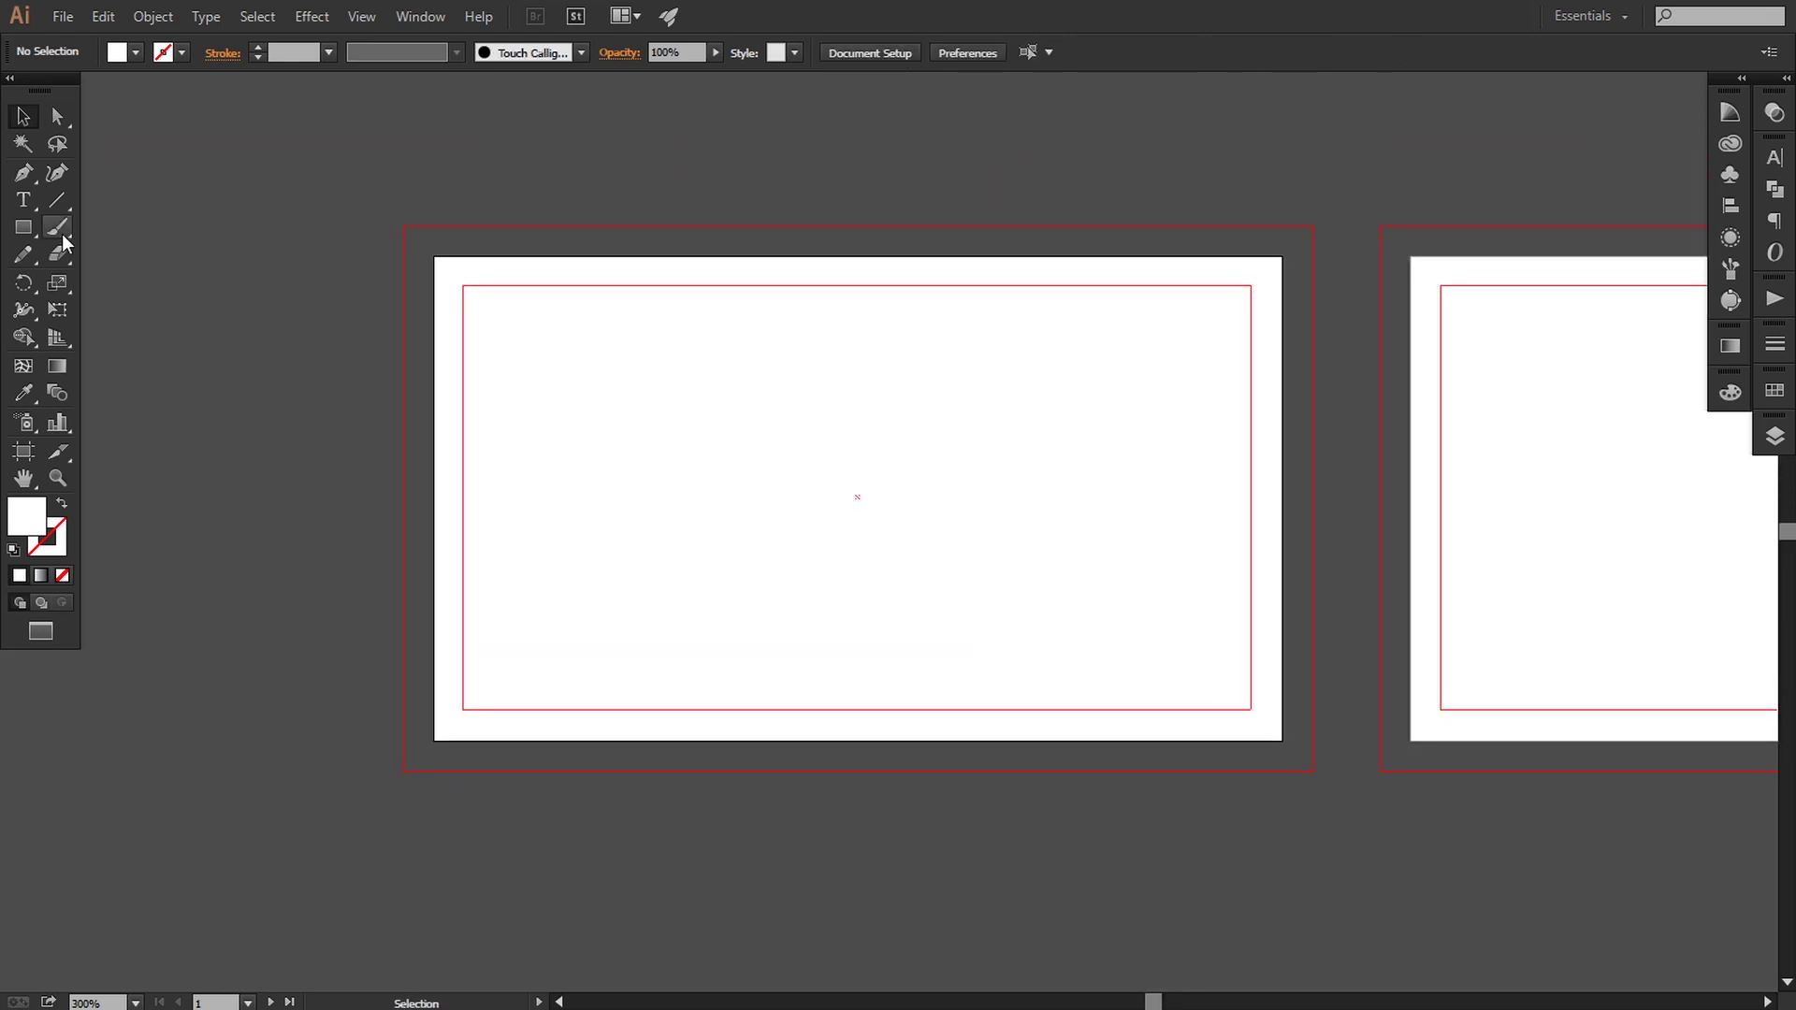
click(24, 227)
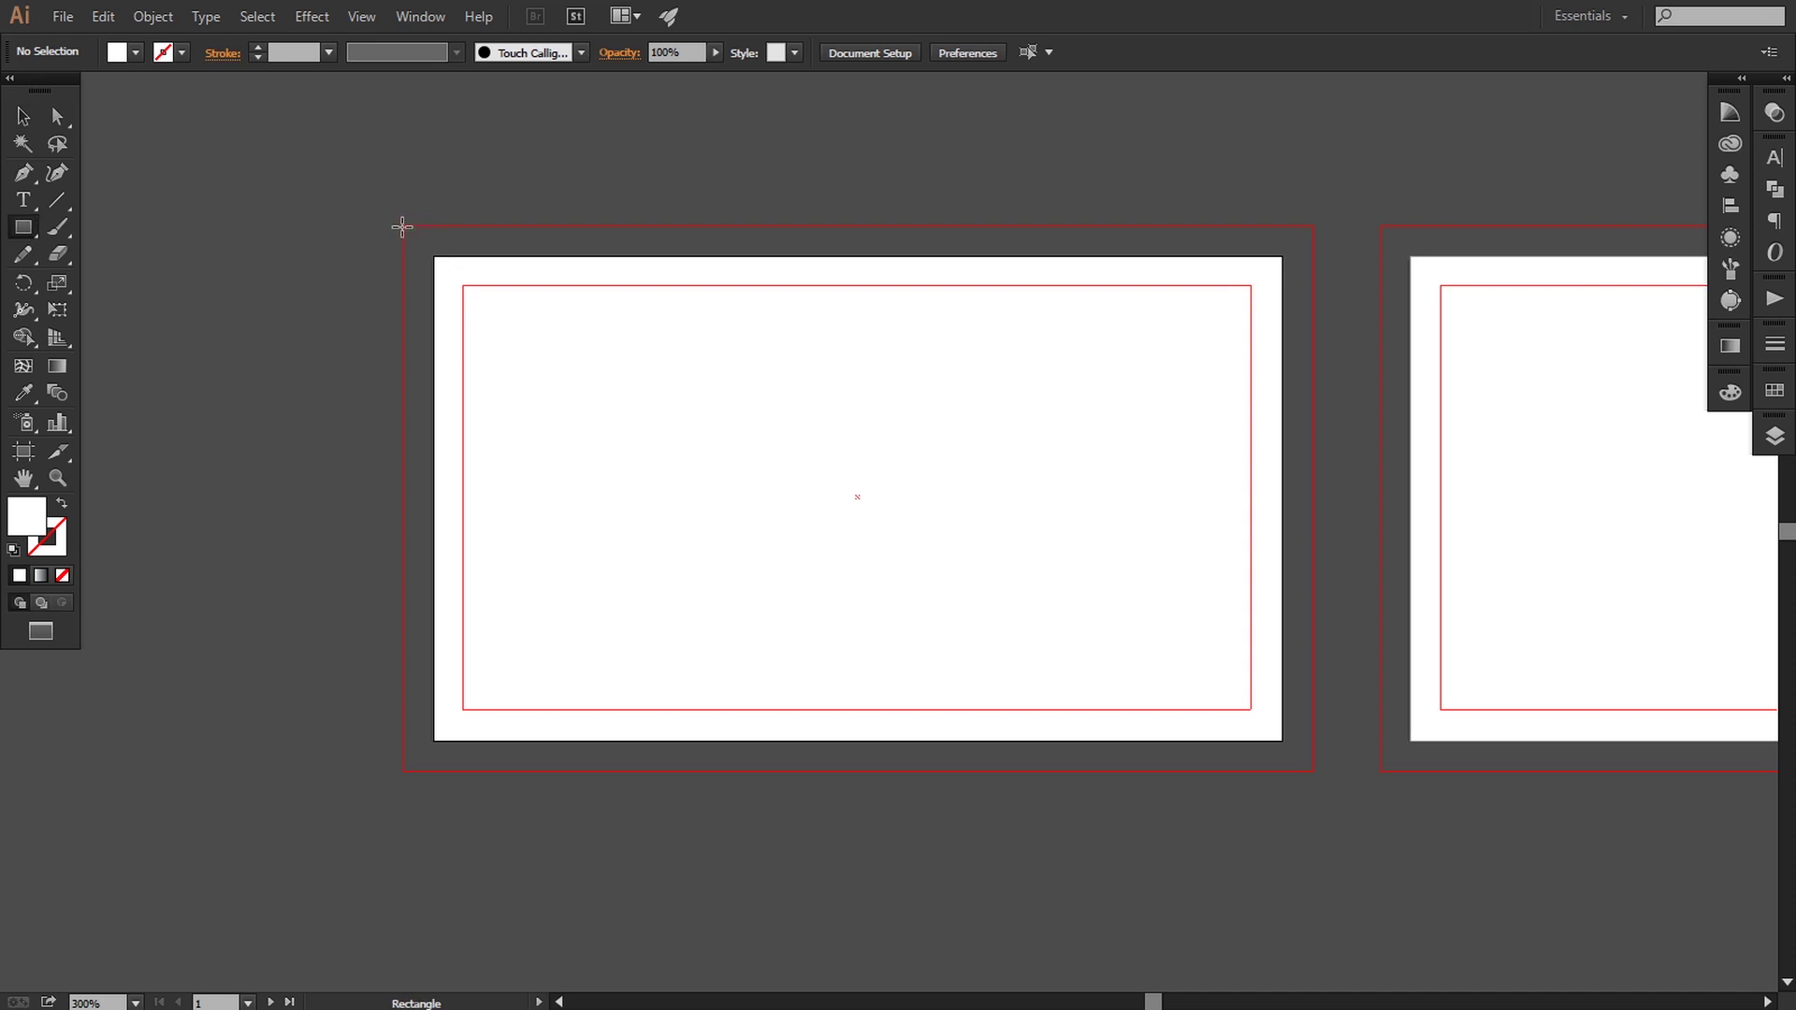
mouse_move(403, 226)
mouse_down()
mouse_move(935, 614)
mouse_move(1278, 734)
mouse_move(1311, 773)
mouse_up()
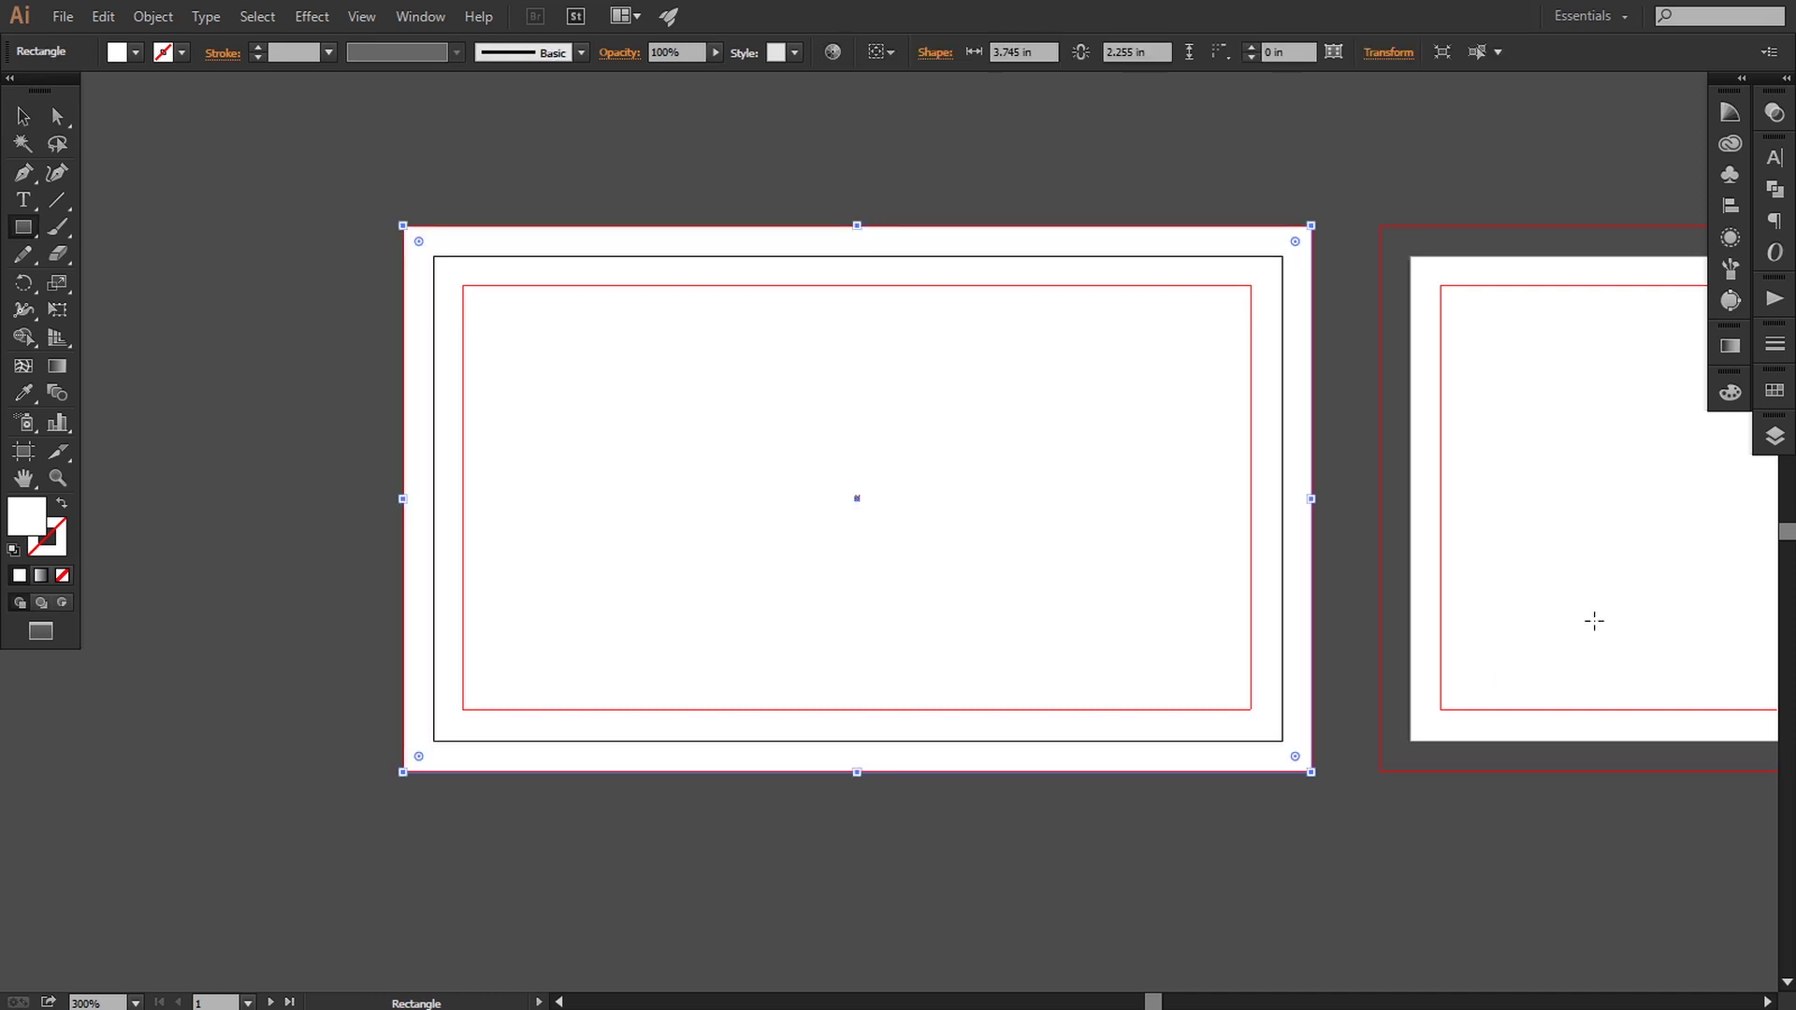
click(1775, 393)
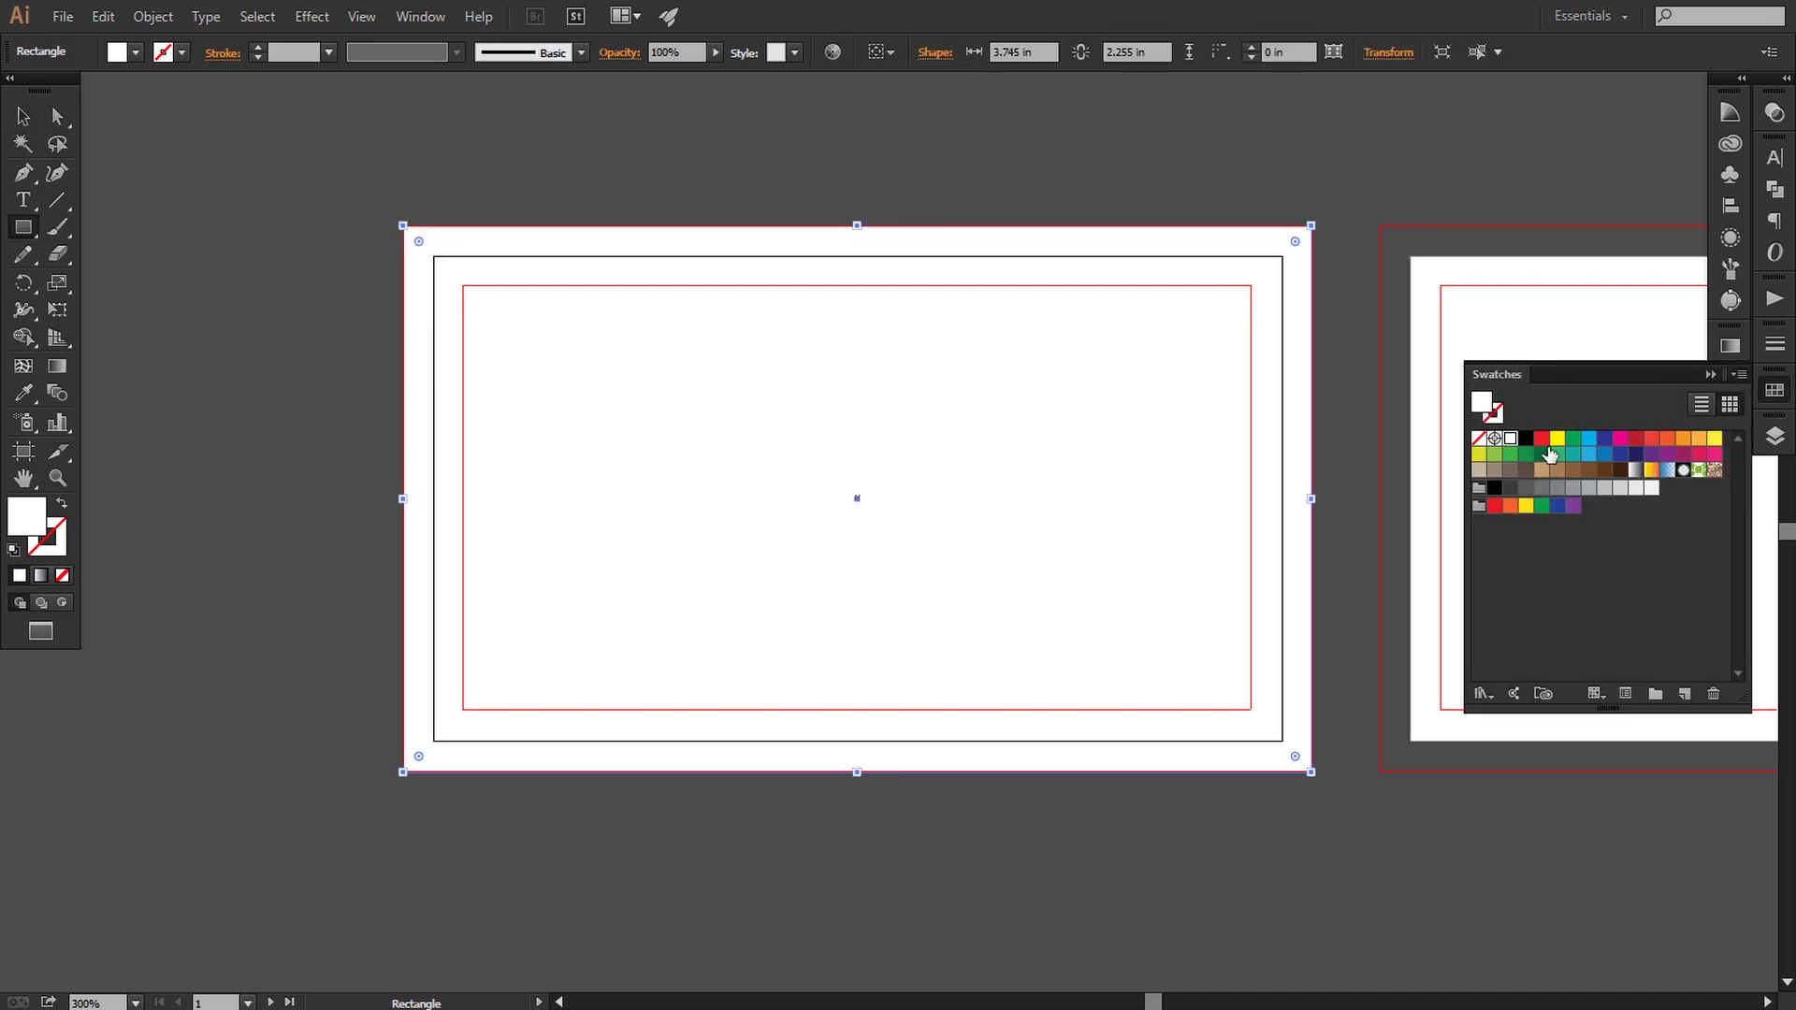
click(1711, 374)
click(22, 116)
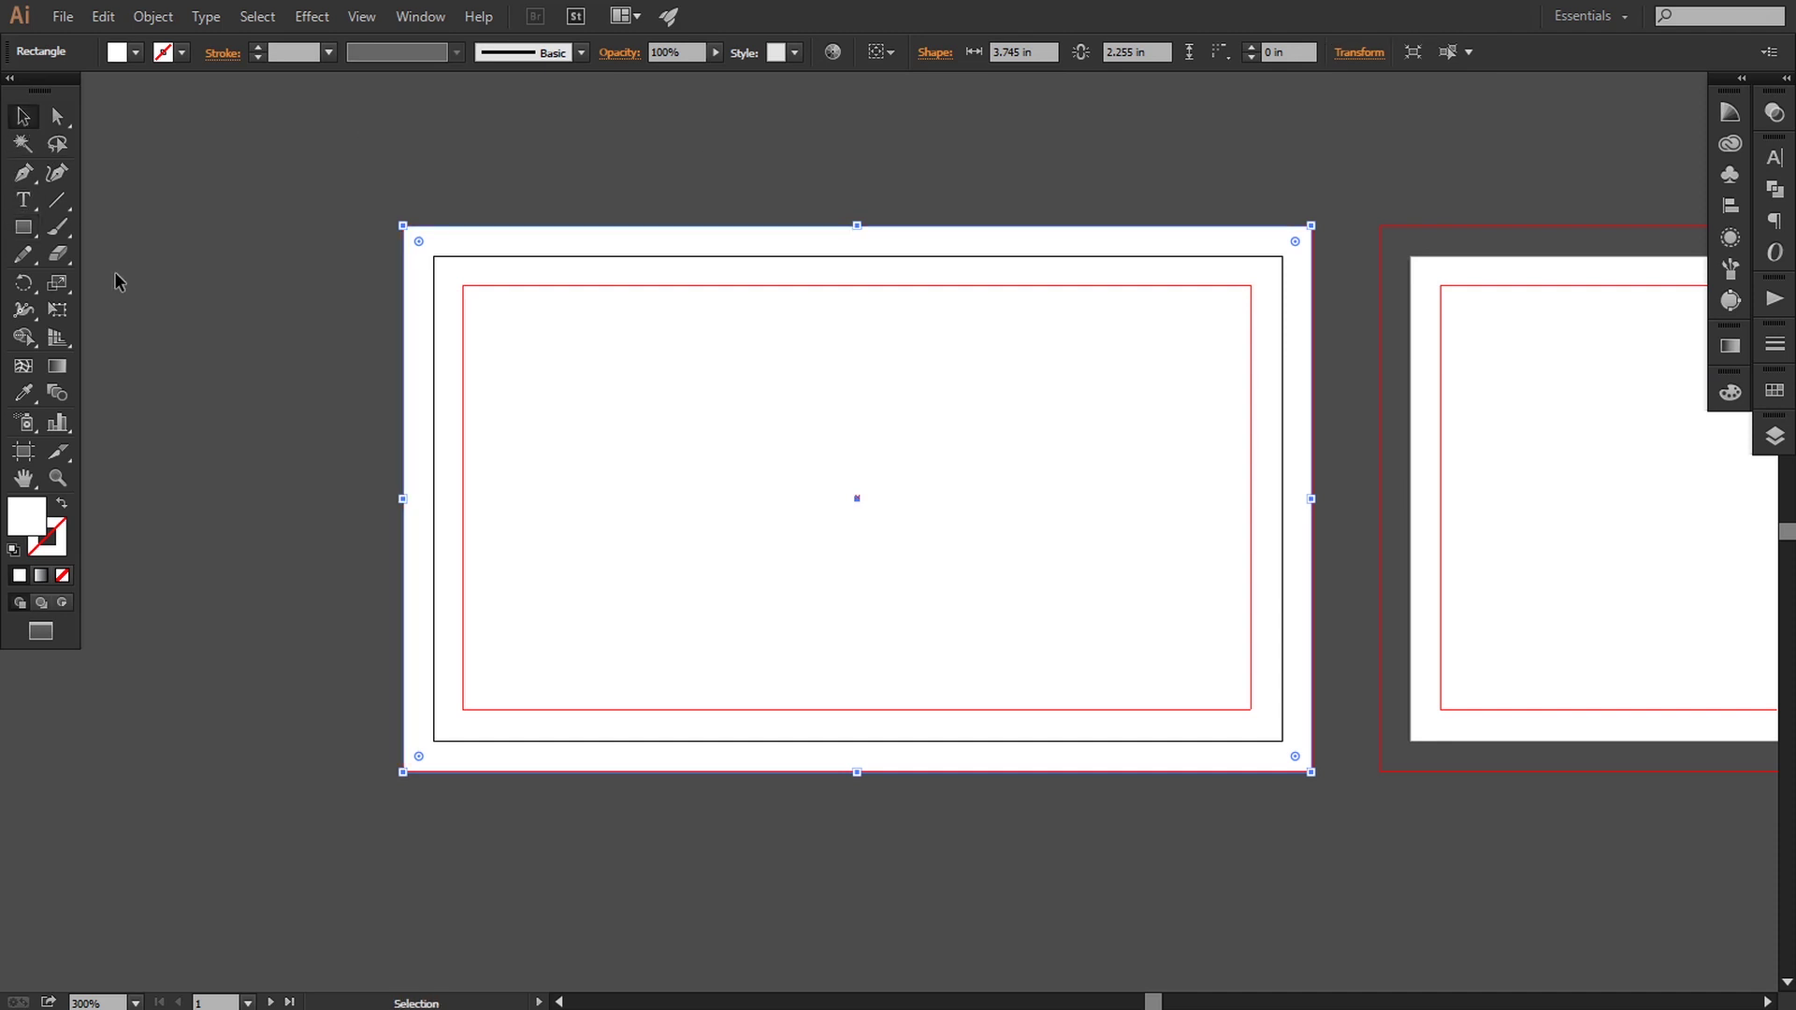
click(116, 277)
Draw a circle about 2.79 in in diameter overlapping the left part of the first artboard
drag(148, 348, 177, 347)
click(26, 234)
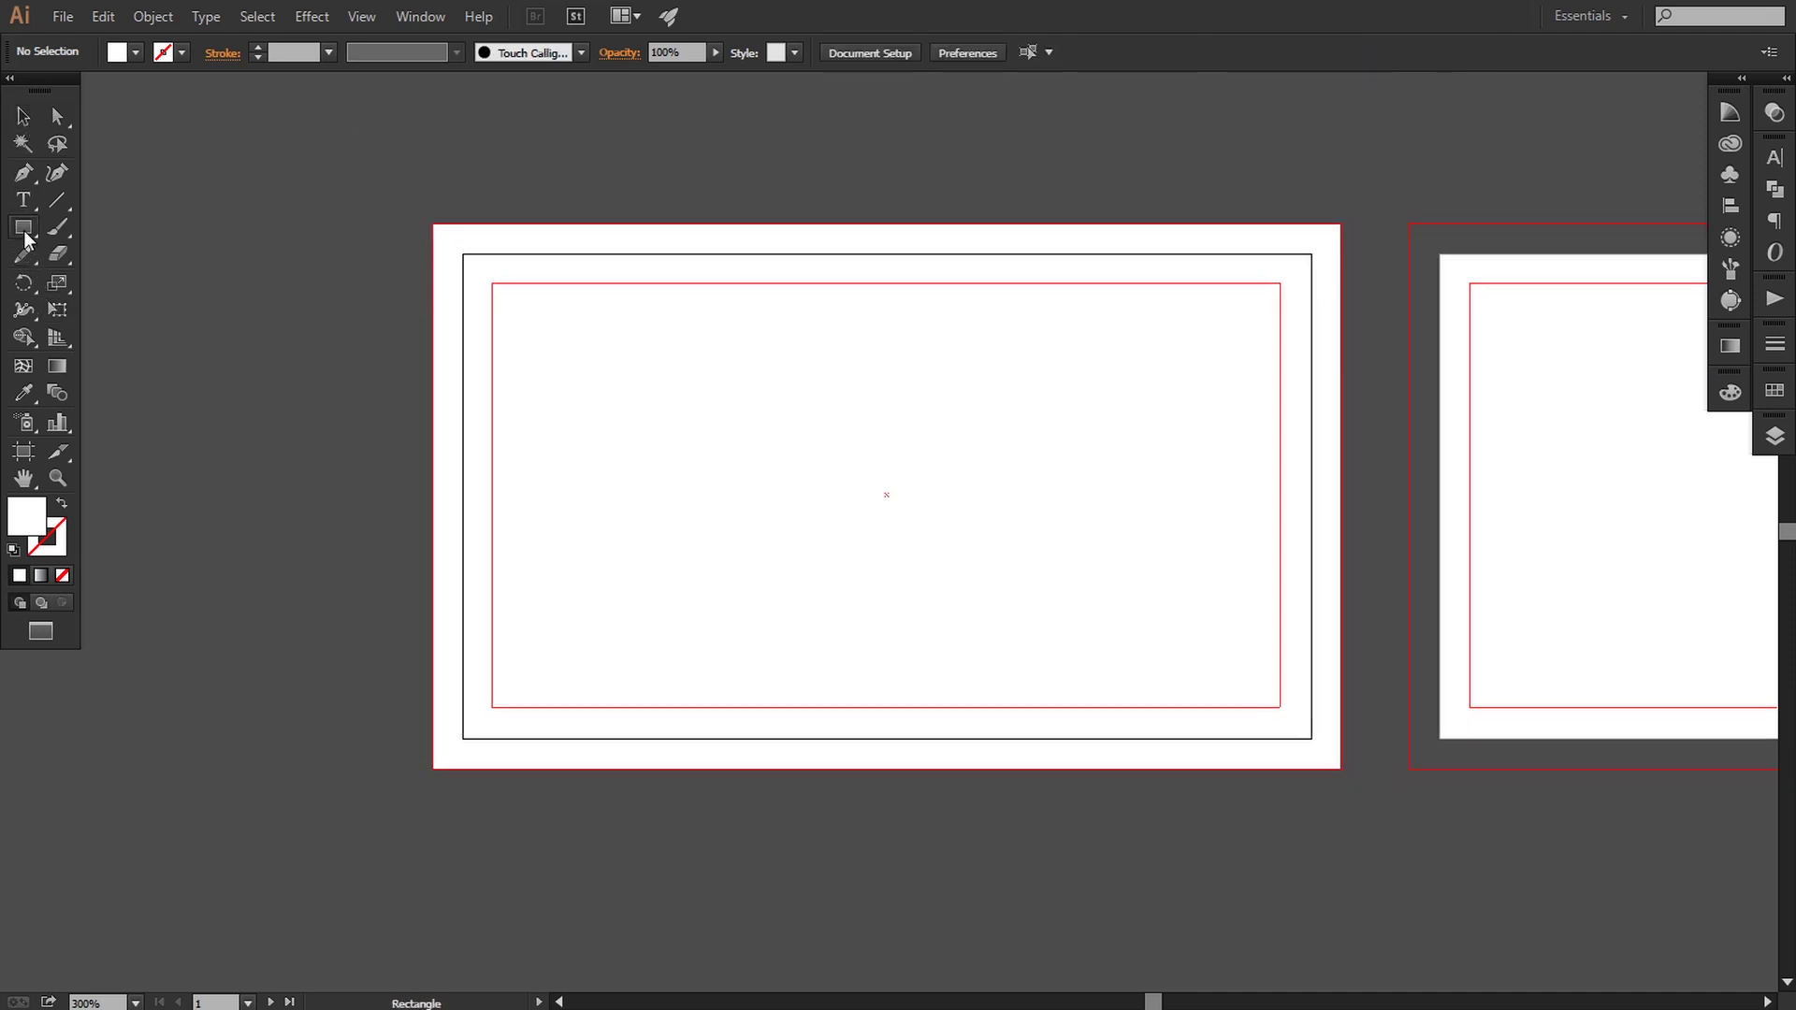
click(124, 281)
drag(232, 281, 733, 958)
key(v)
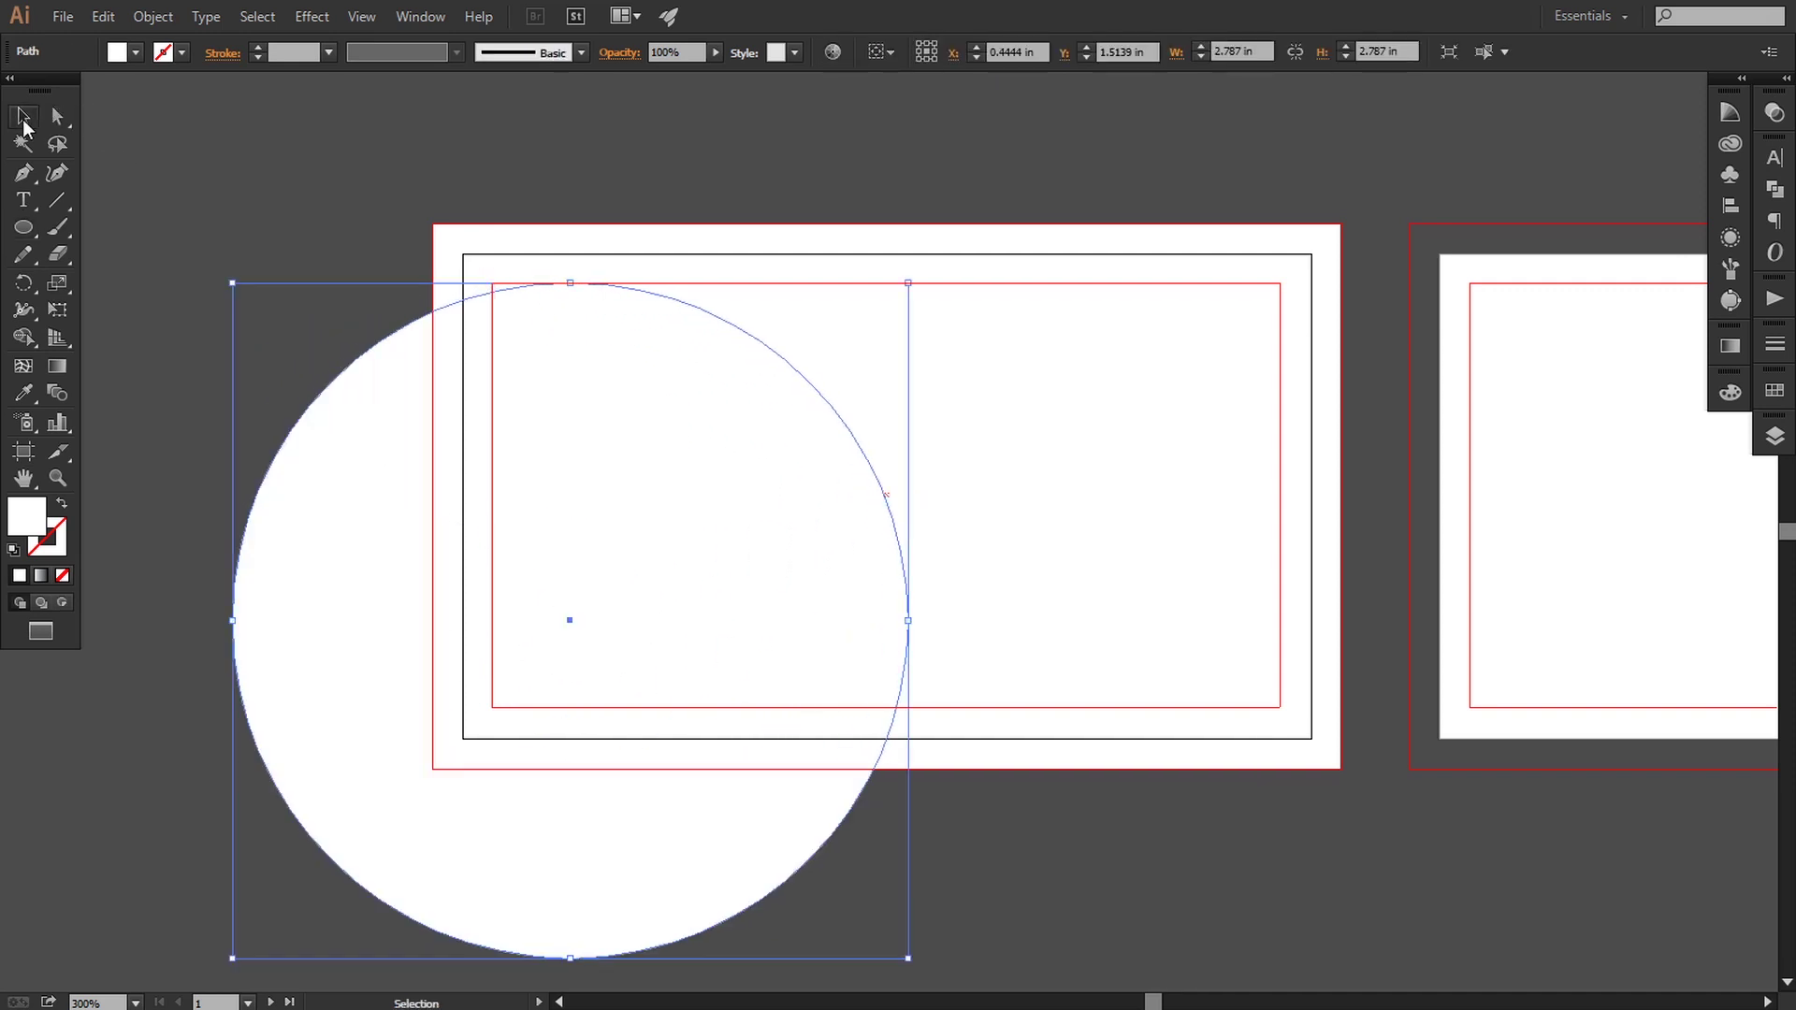
Enlarge the circle to about 3.61 in in diameter and position it vertically centered, extending past the first card's left edge
drag(909, 283, 1051, 141)
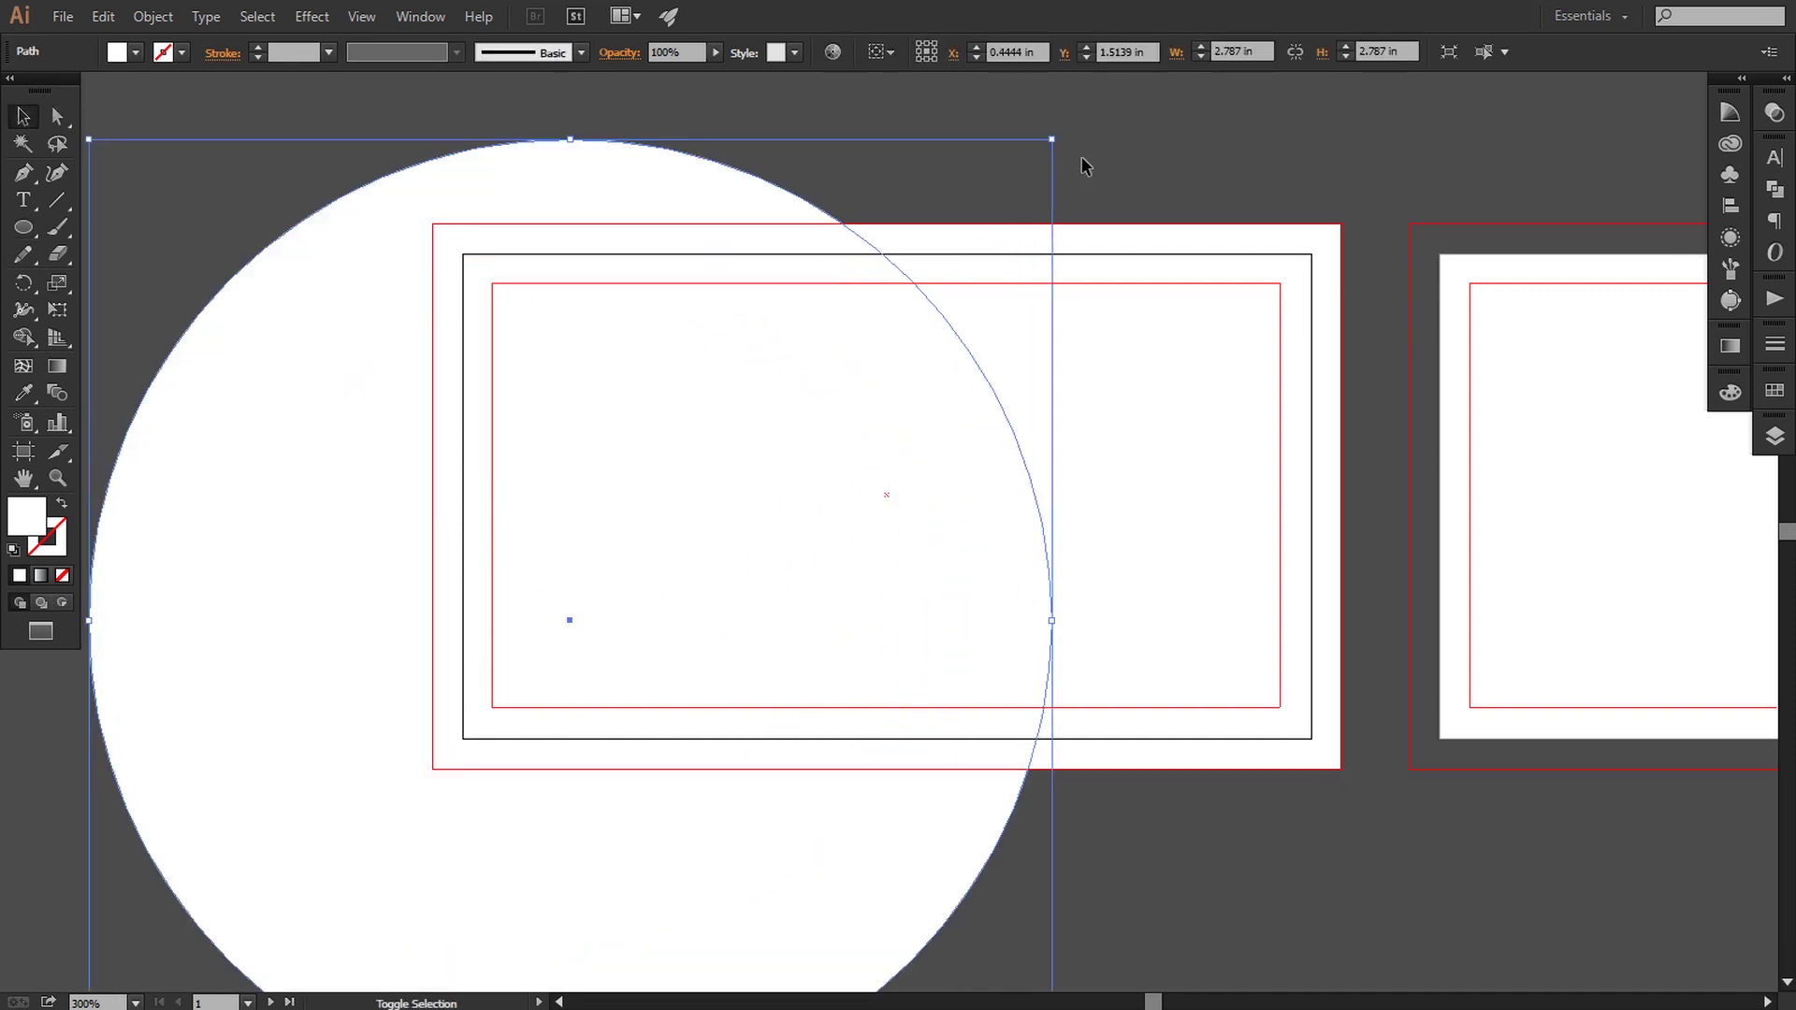
drag(797, 458, 806, 321)
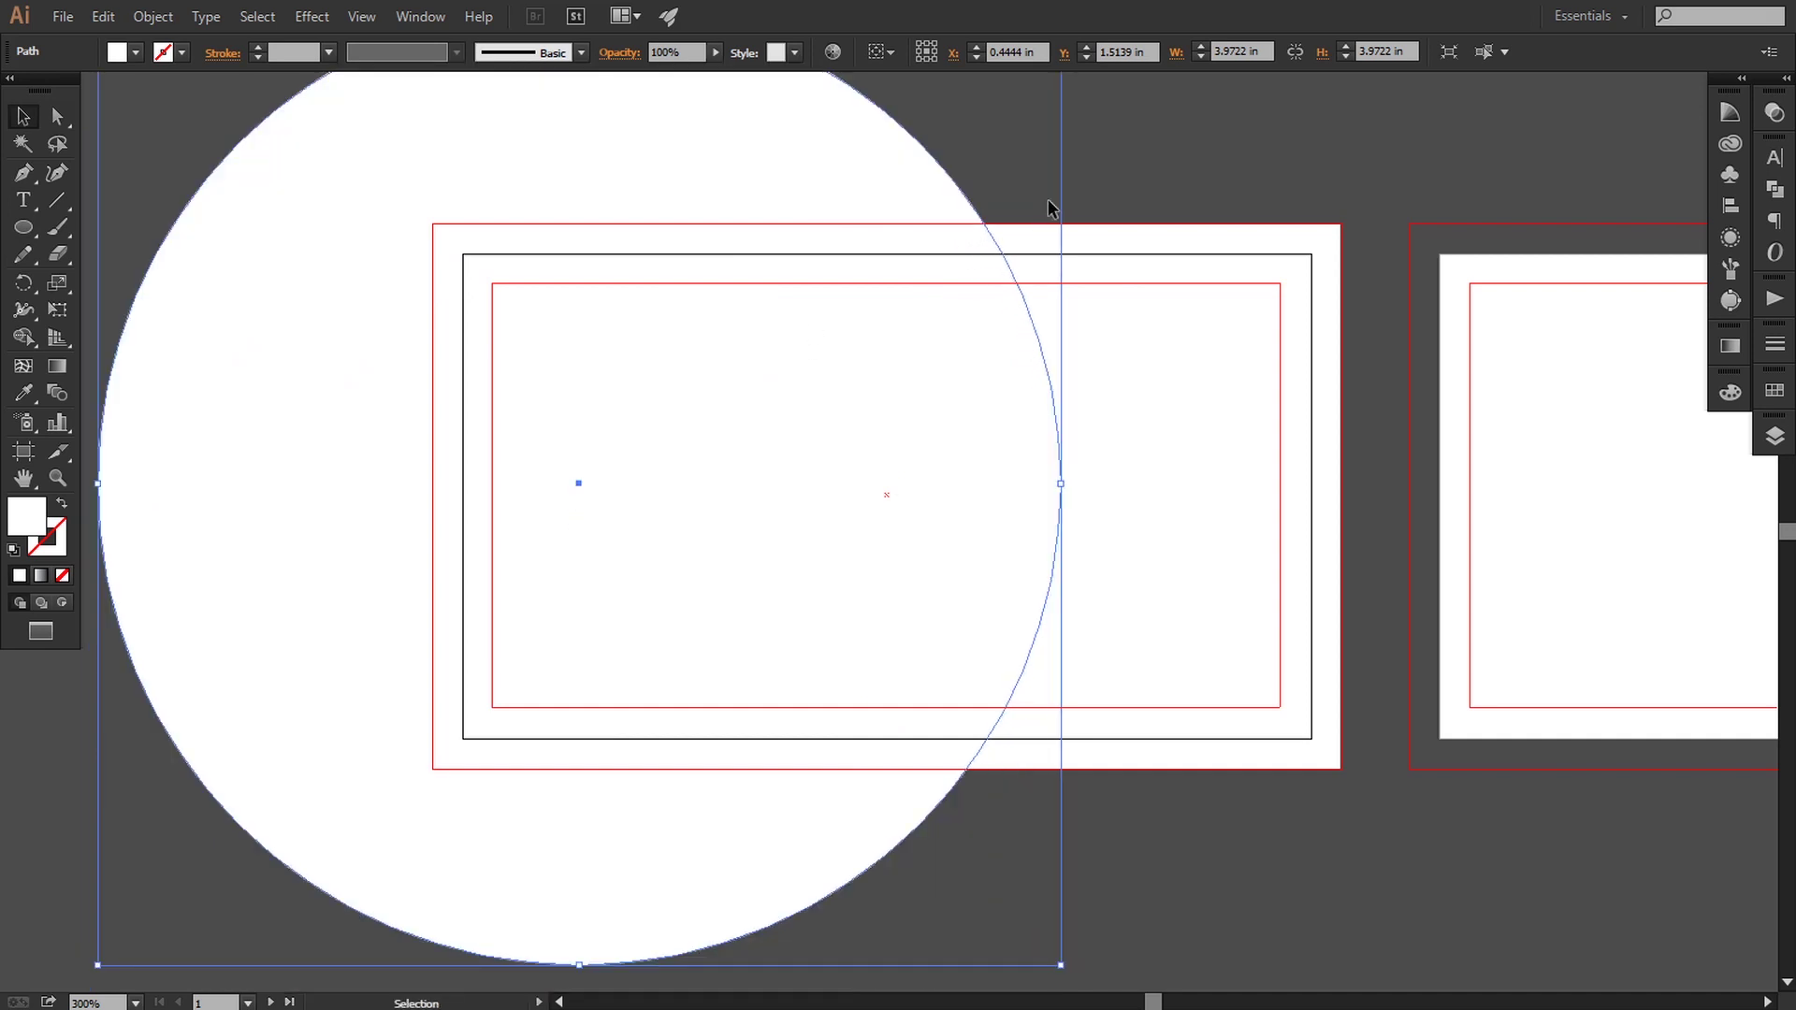
key(ctrl+minus)
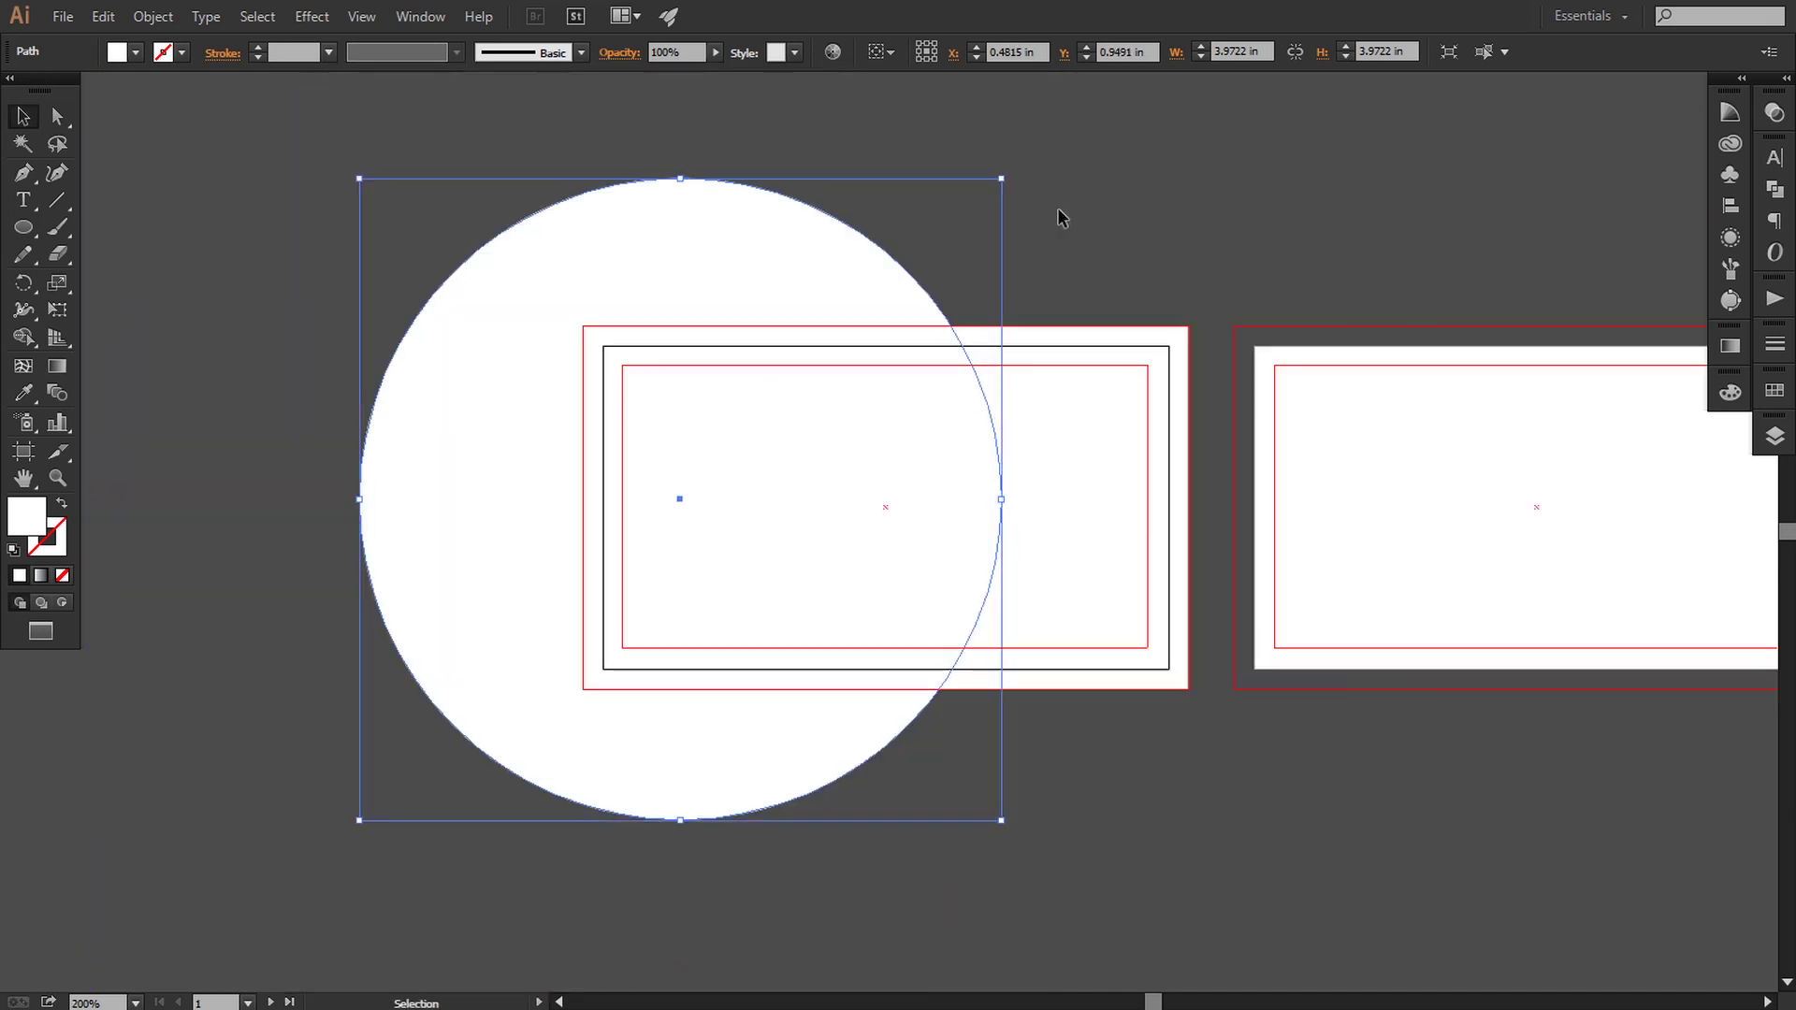
drag(1003, 179, 973, 207)
drag(839, 250, 782, 266)
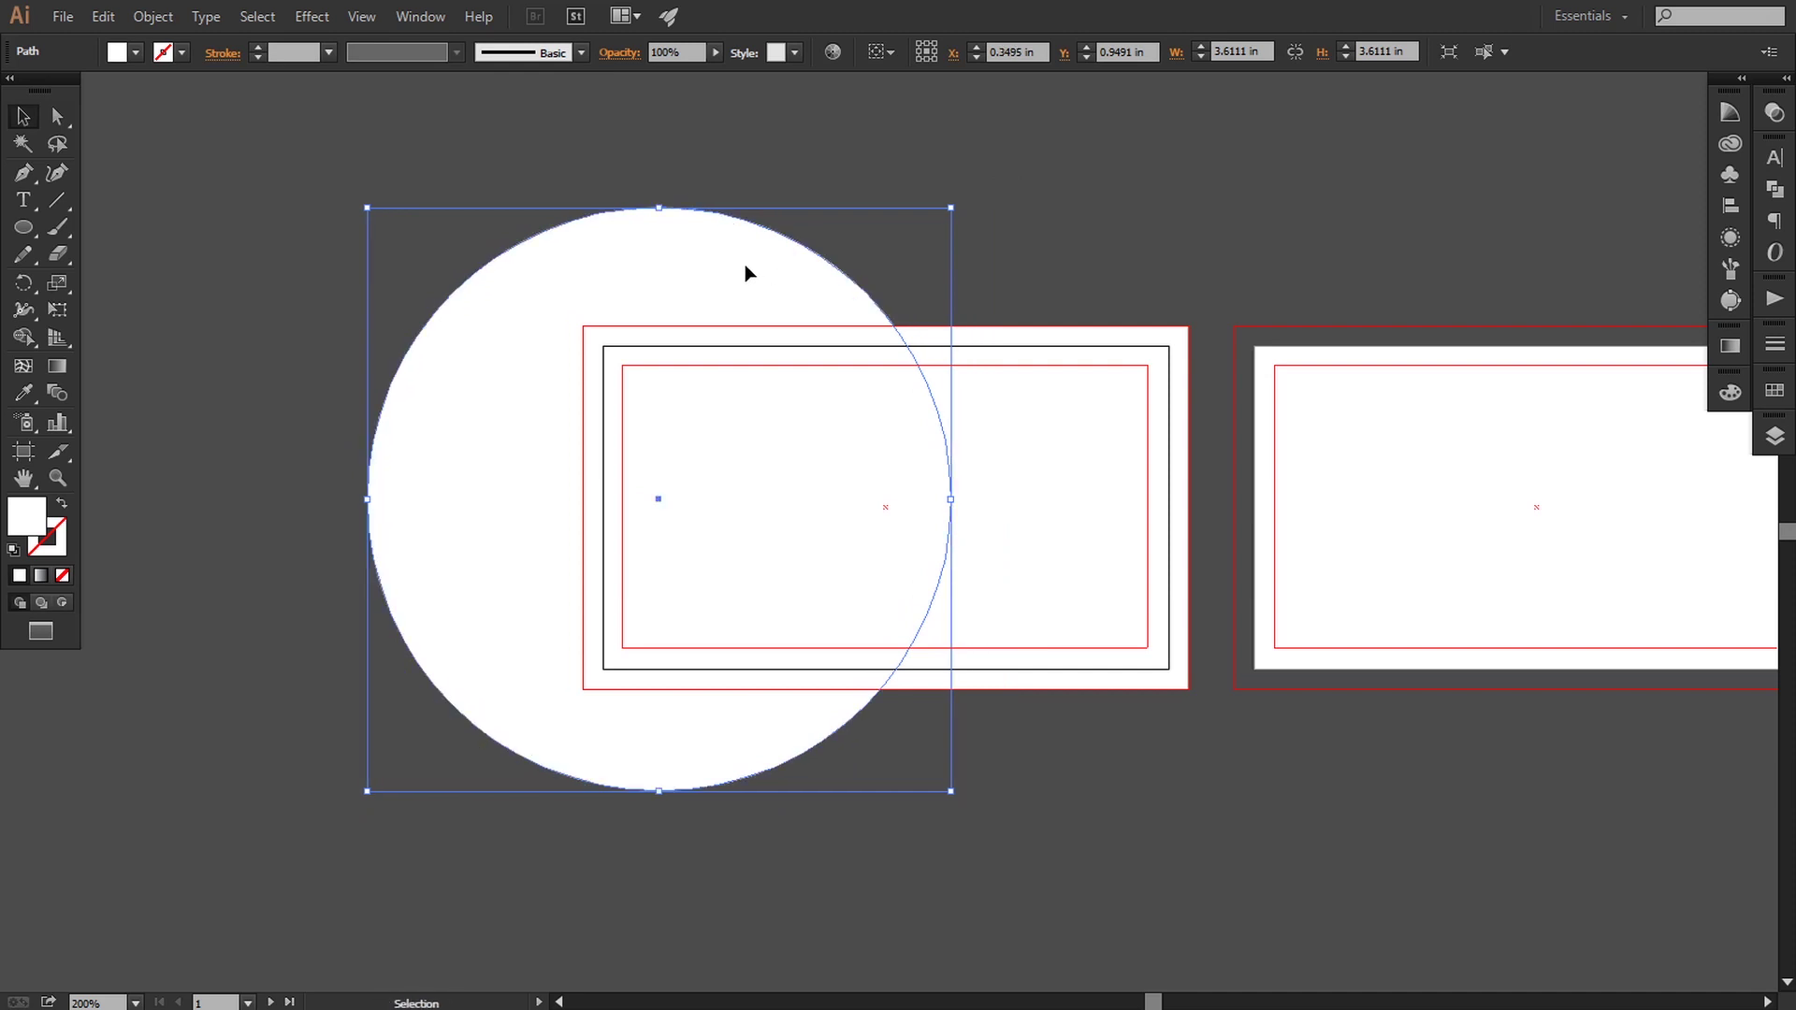
drag(745, 265, 756, 265)
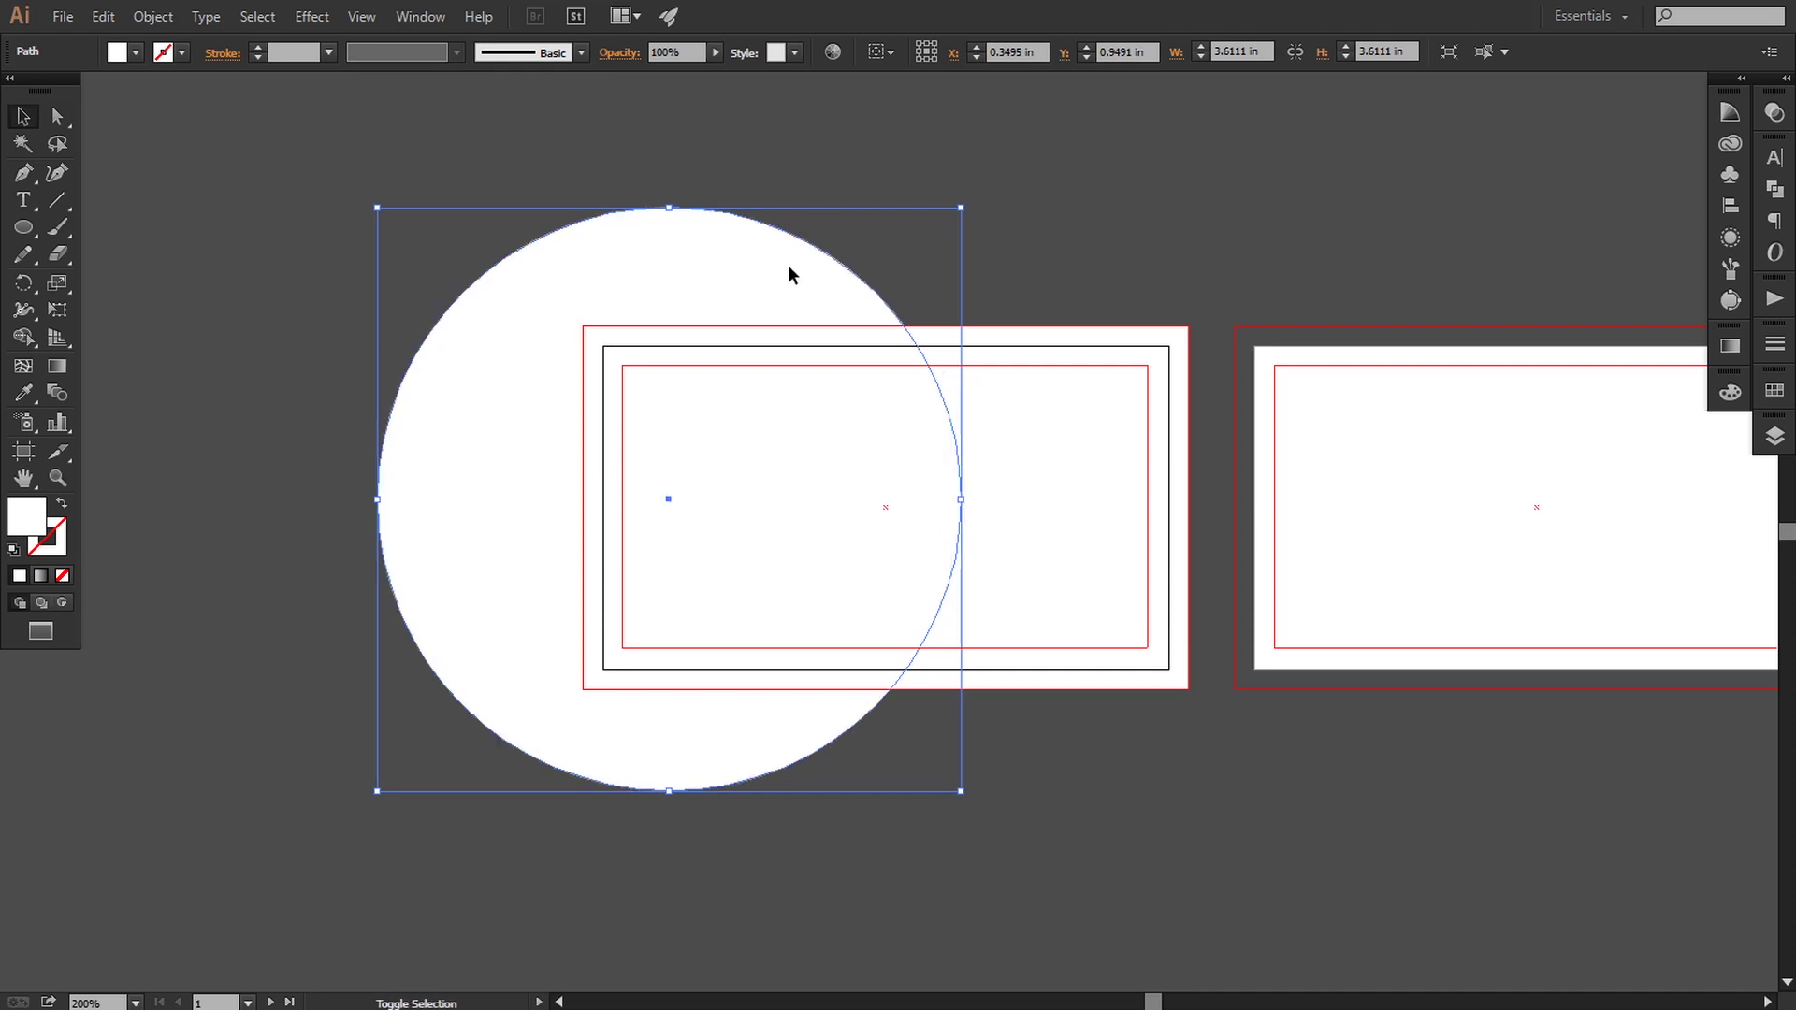
click(1074, 222)
Fill the circle with the off-white color sampled from the small square above the logo using the Eyedropper
key(space)
drag(1151, 236, 934, 303)
click(626, 340)
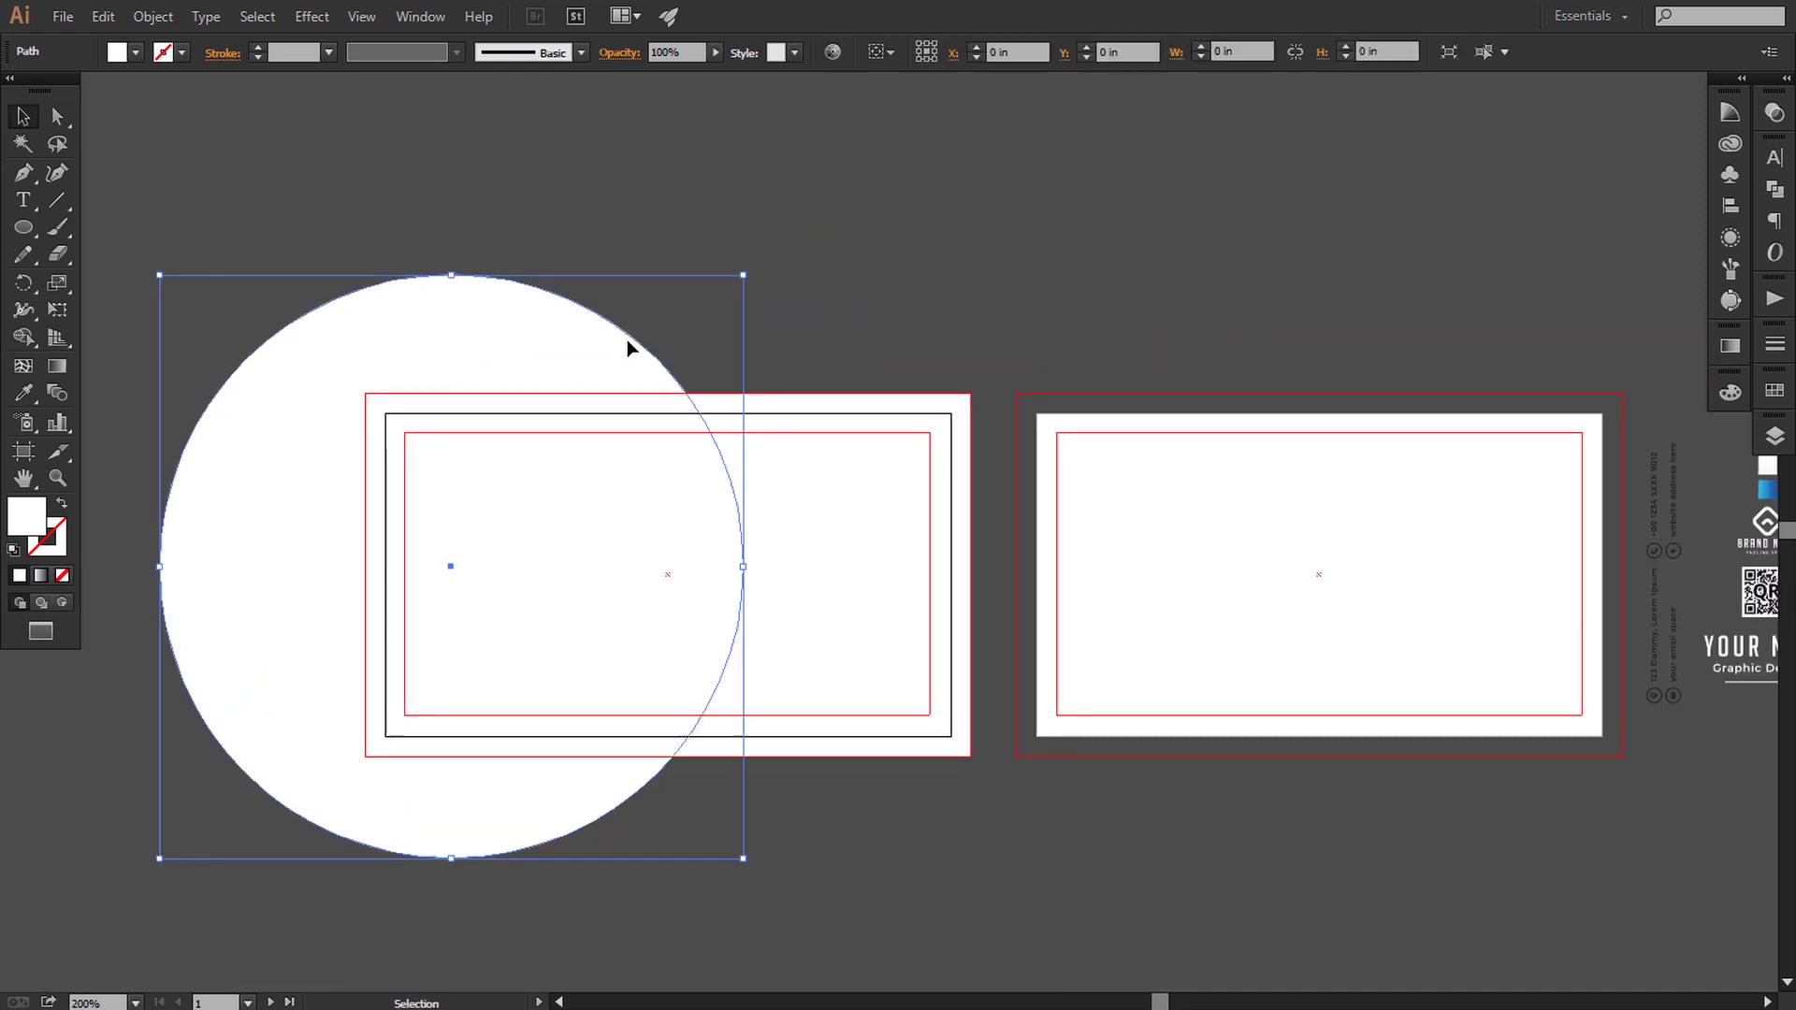
key(space)
drag(1673, 519, 1572, 508)
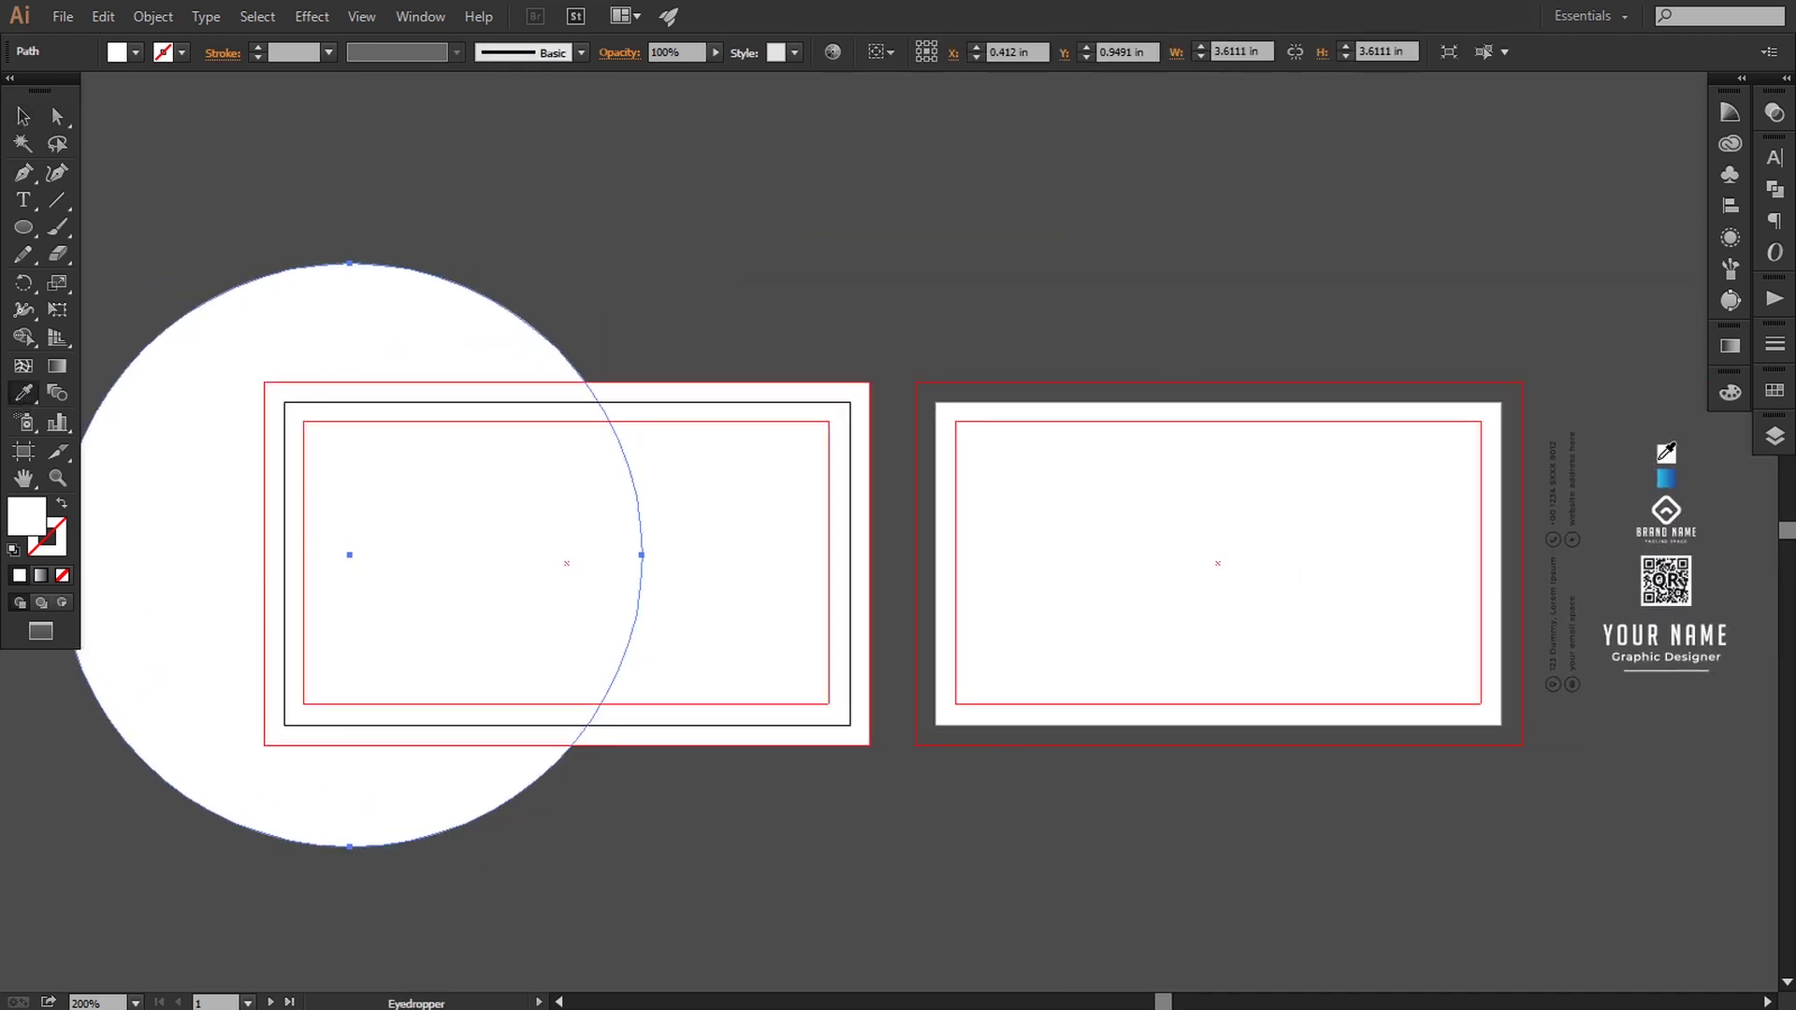
key(space)
drag(854, 449, 1116, 452)
Fill the circle with the light gray swatch C=0 M=0 Y=0 K=10
click(1774, 390)
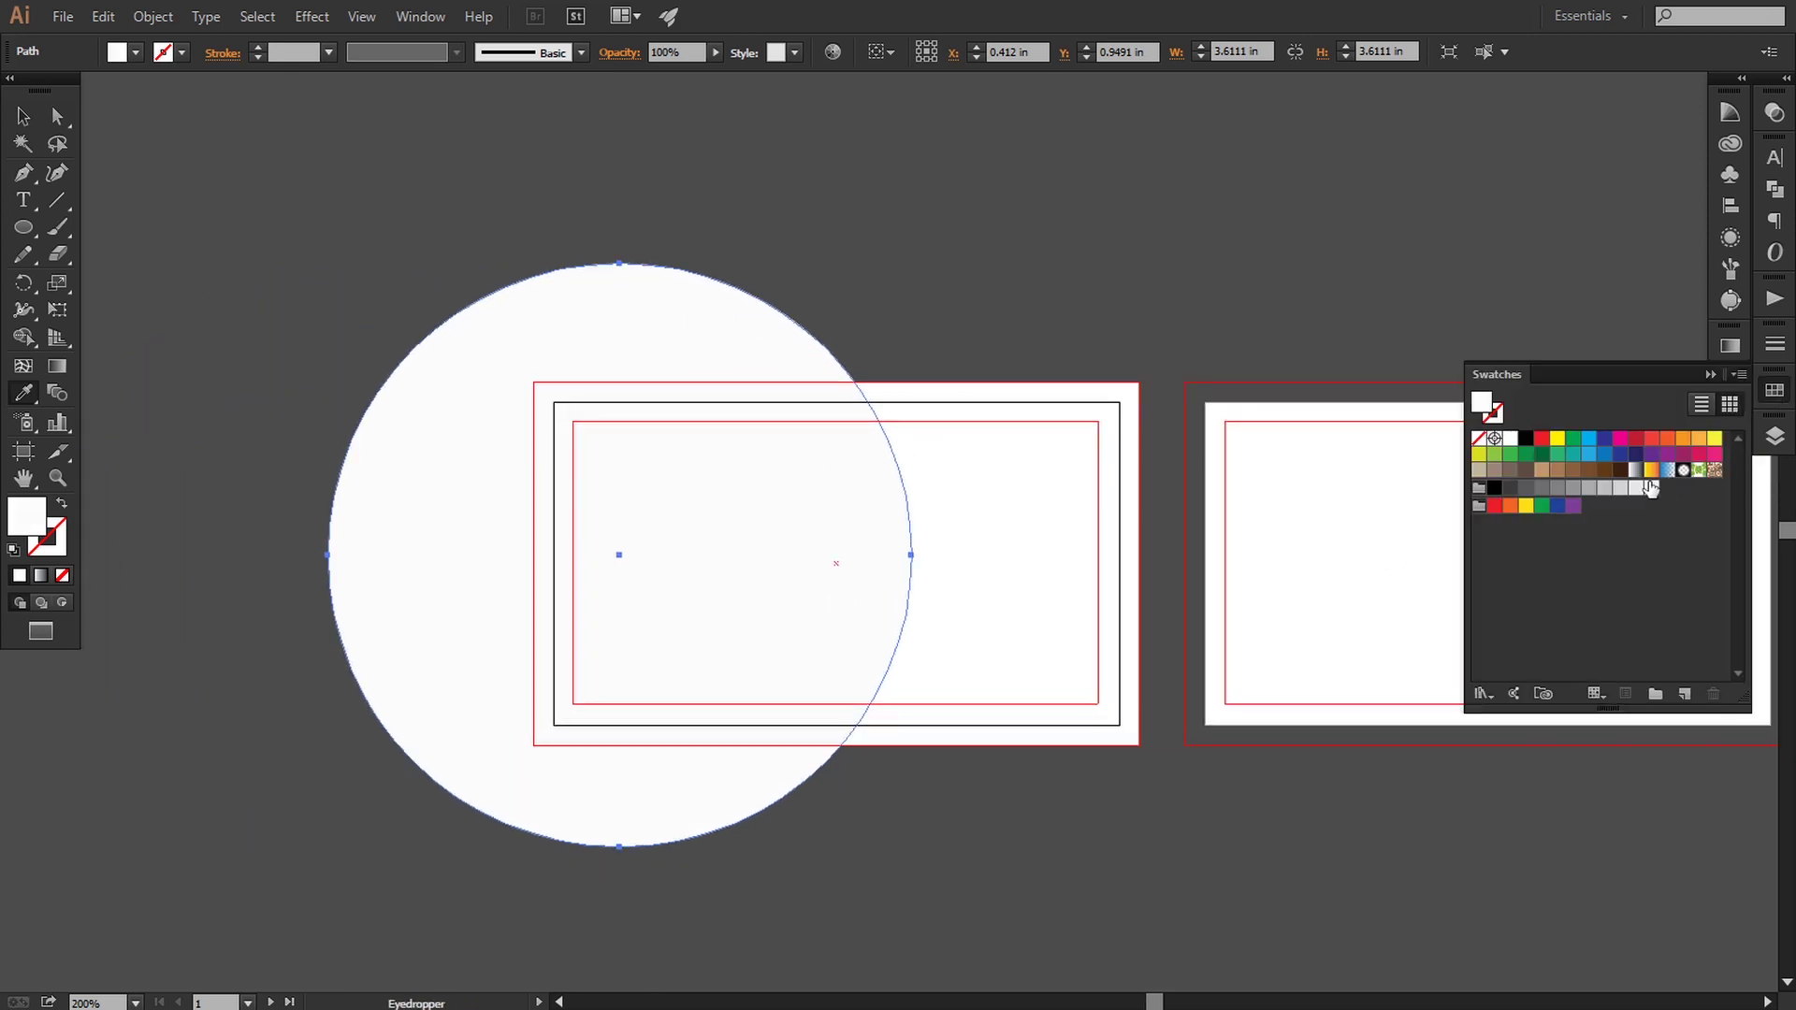
click(1635, 487)
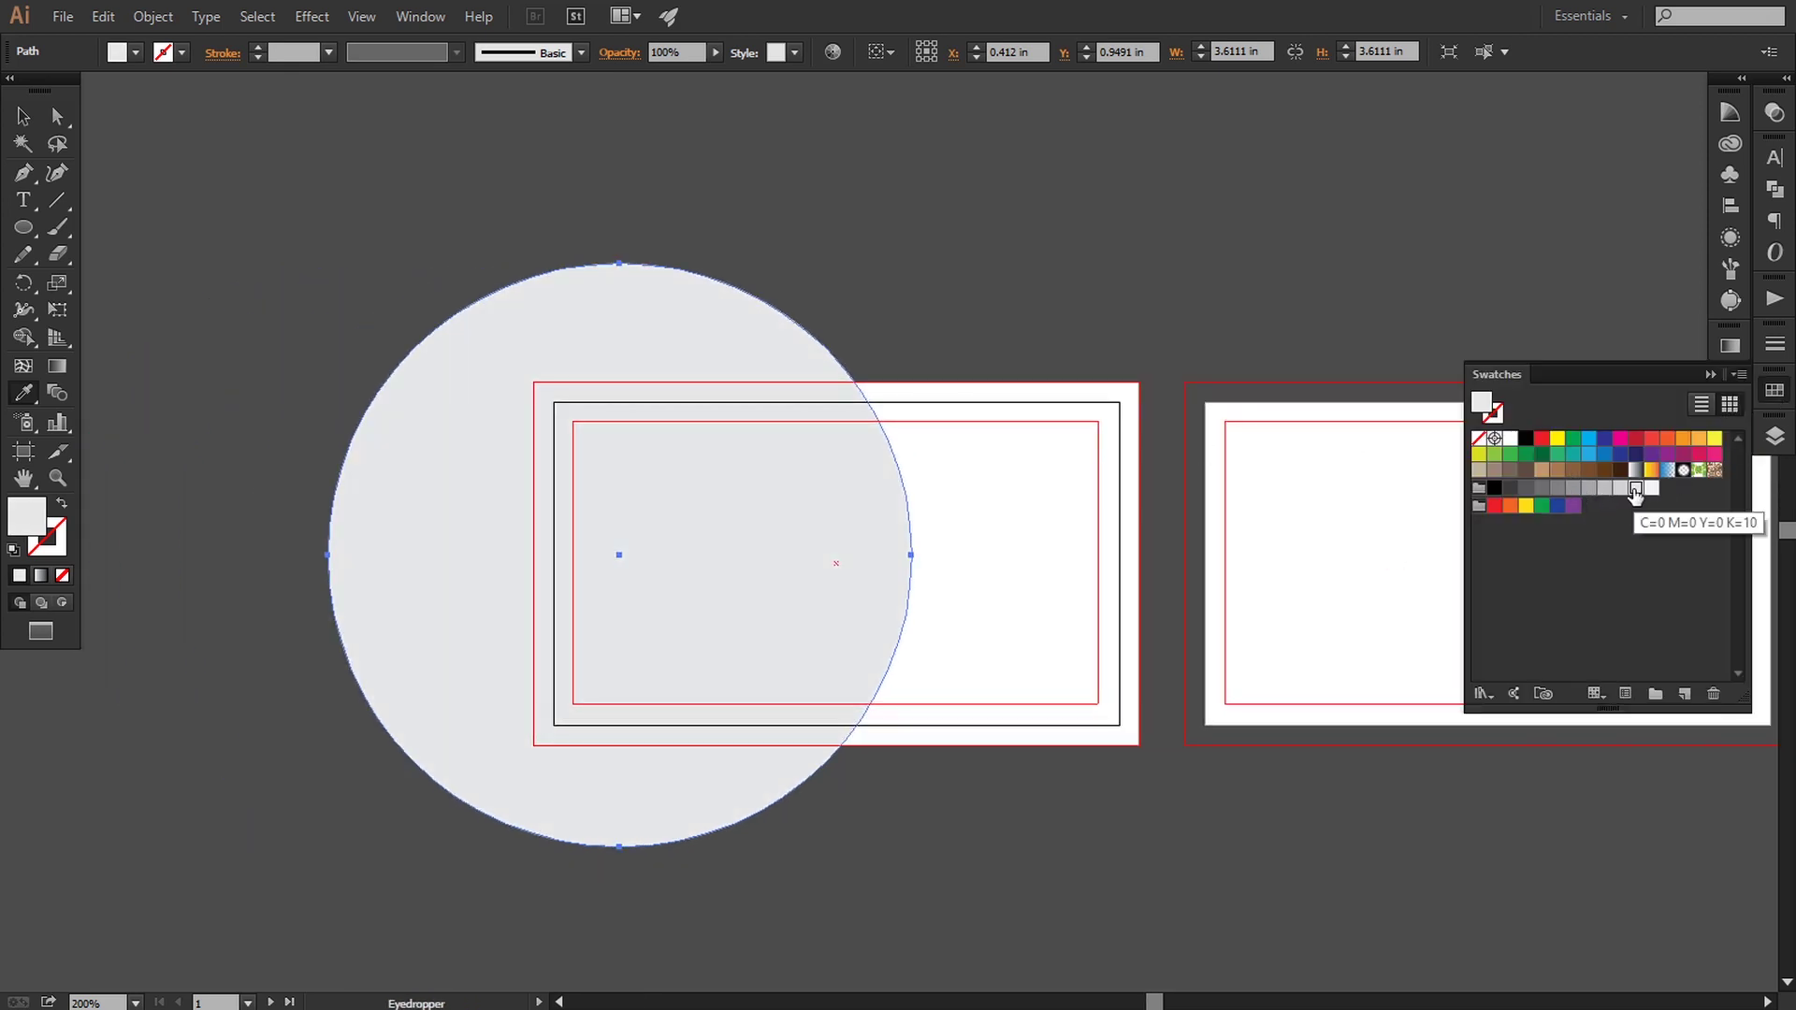
click(1646, 488)
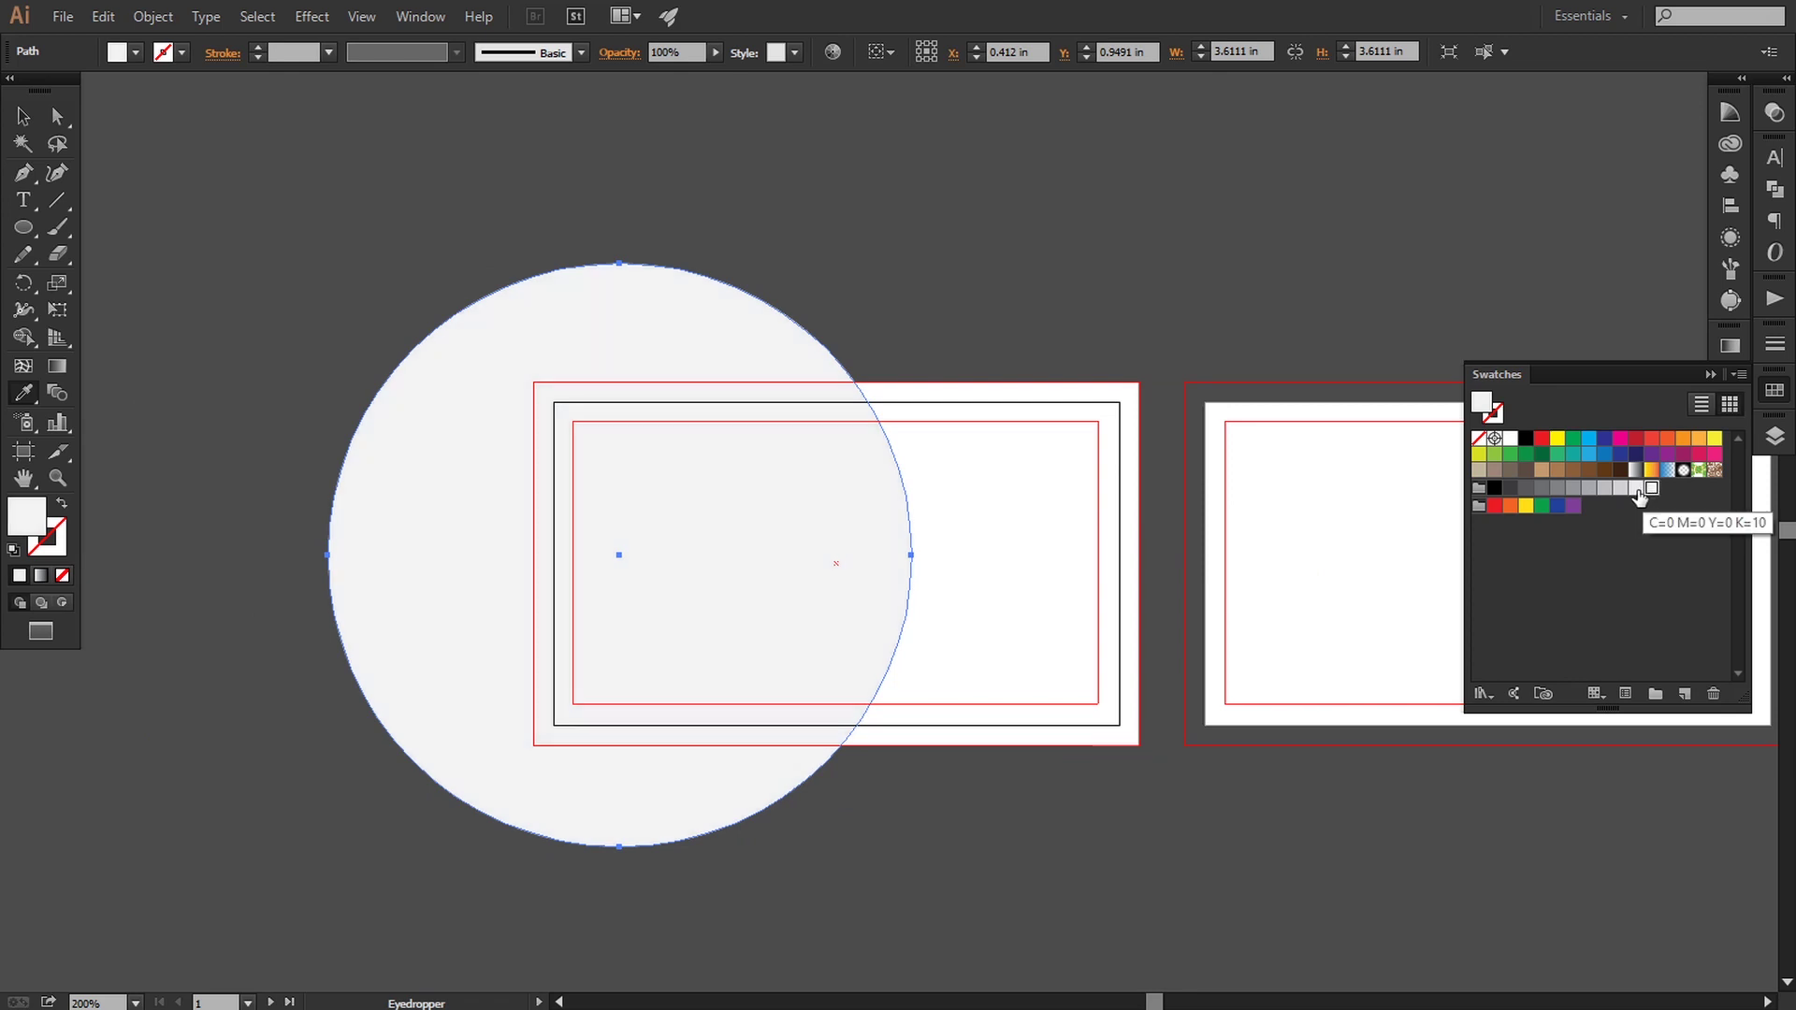
click(1636, 489)
click(24, 116)
click(132, 199)
drag(158, 357, 183, 341)
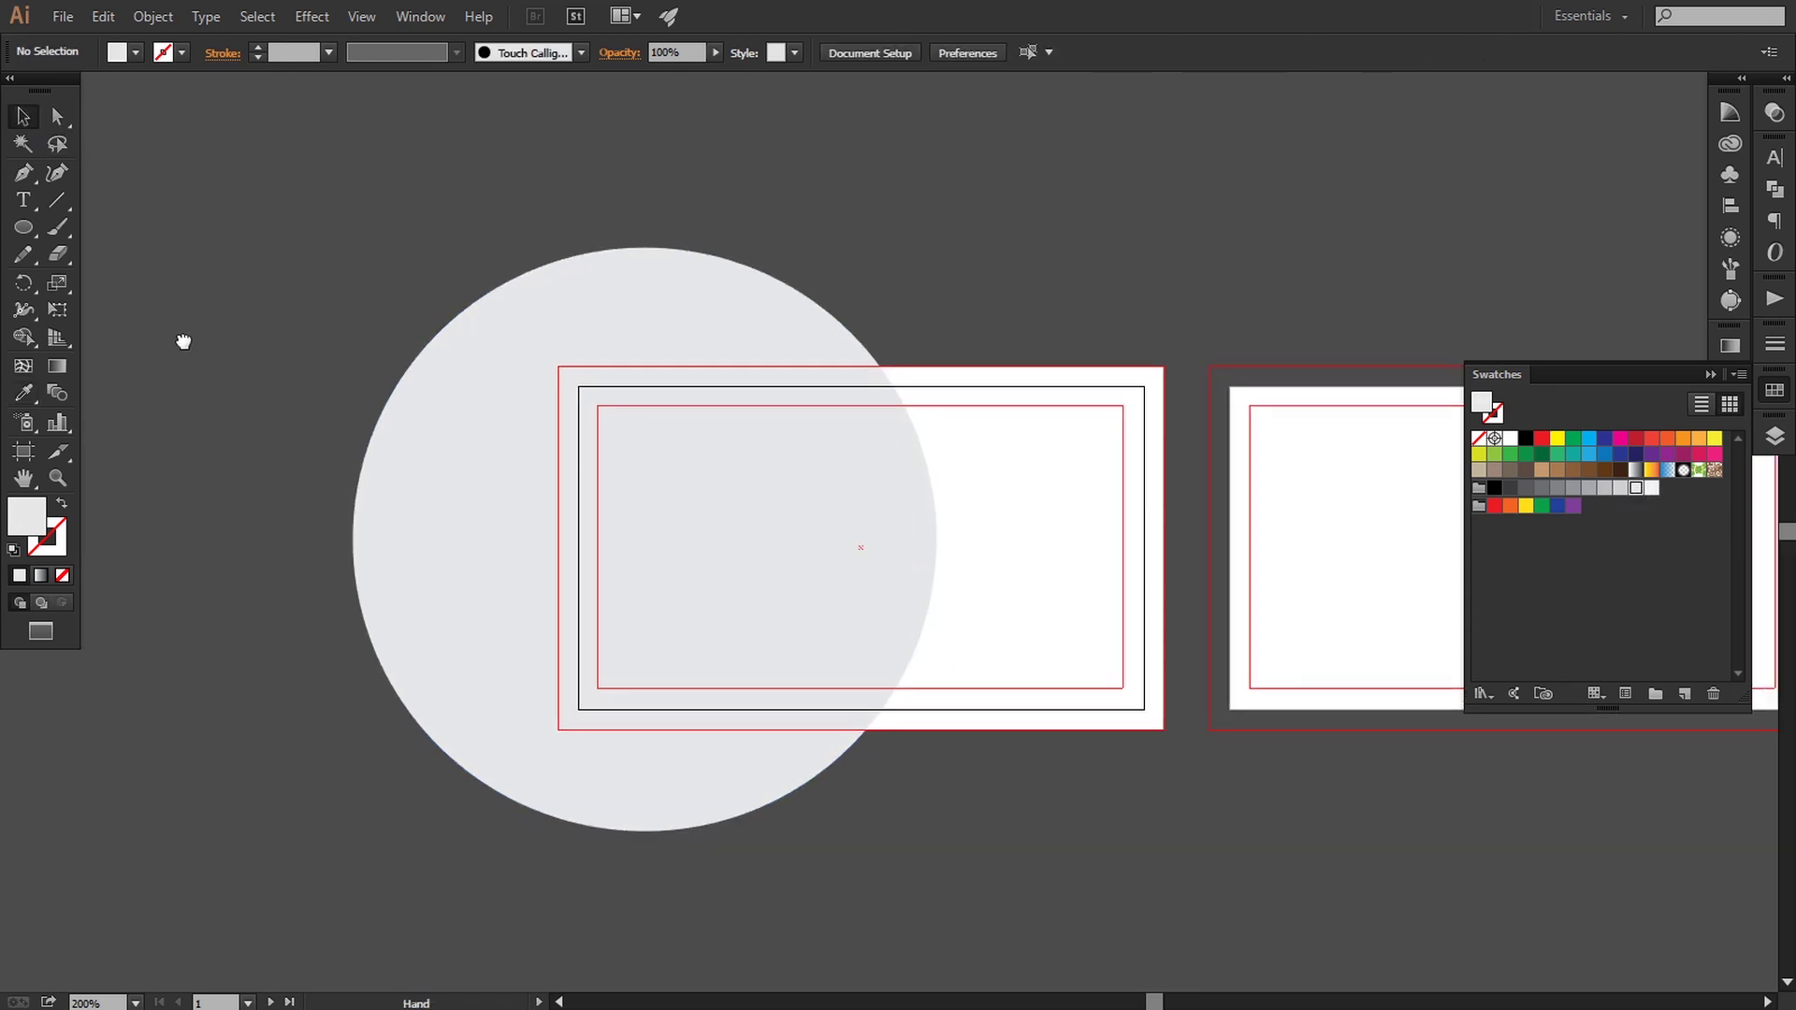
click(1710, 375)
Duplicate the light gray circle in front and scale the copy from its center to about 3.31 in in diameter
key(ctrl+plus)
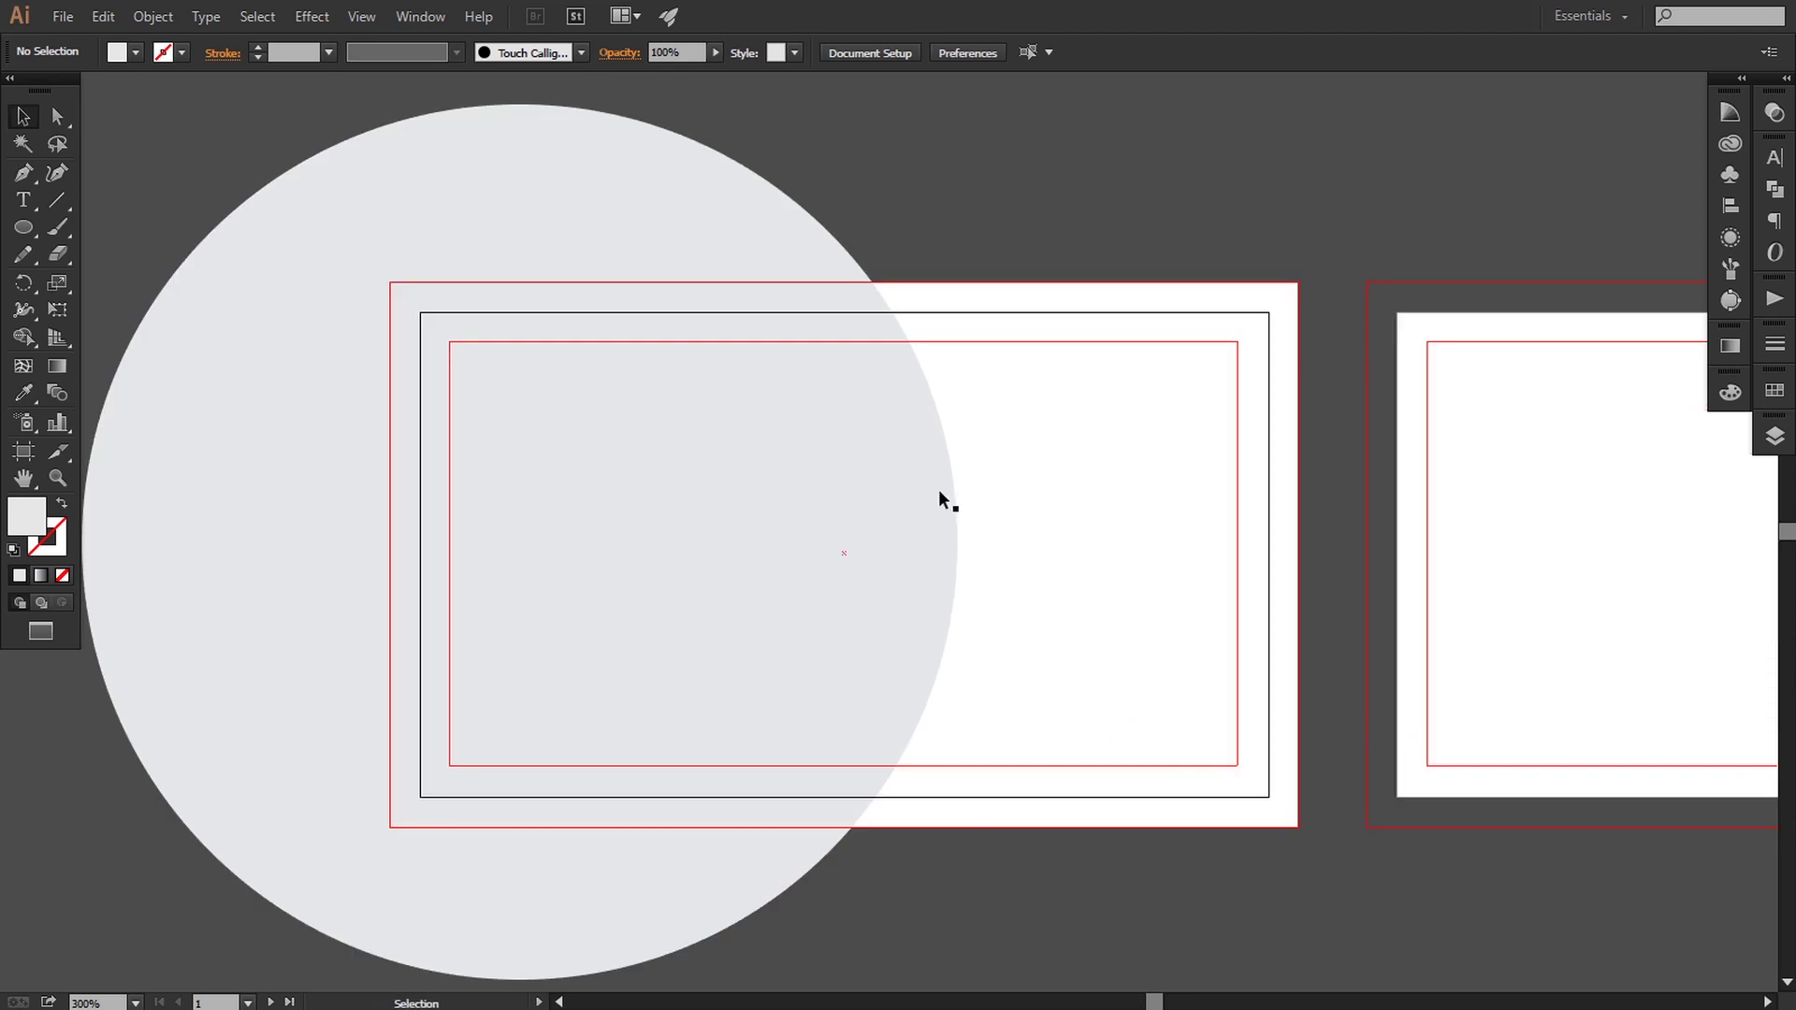
click(891, 498)
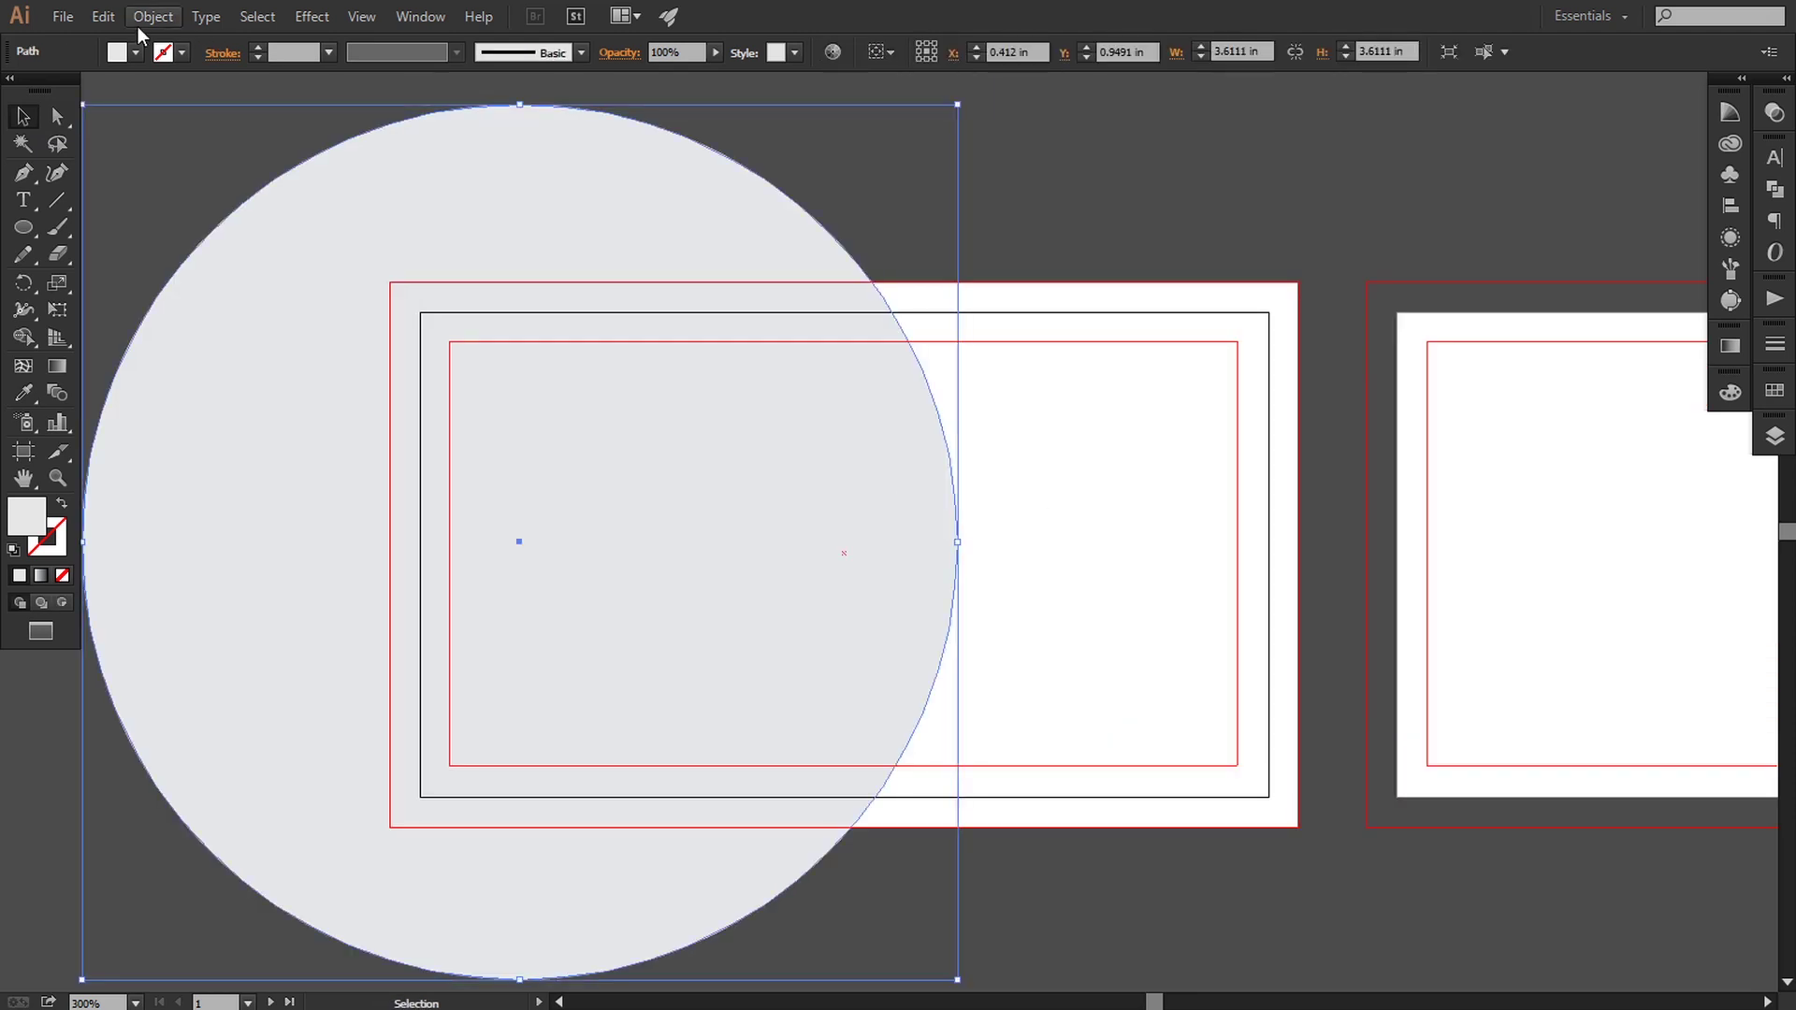
click(103, 16)
click(129, 125)
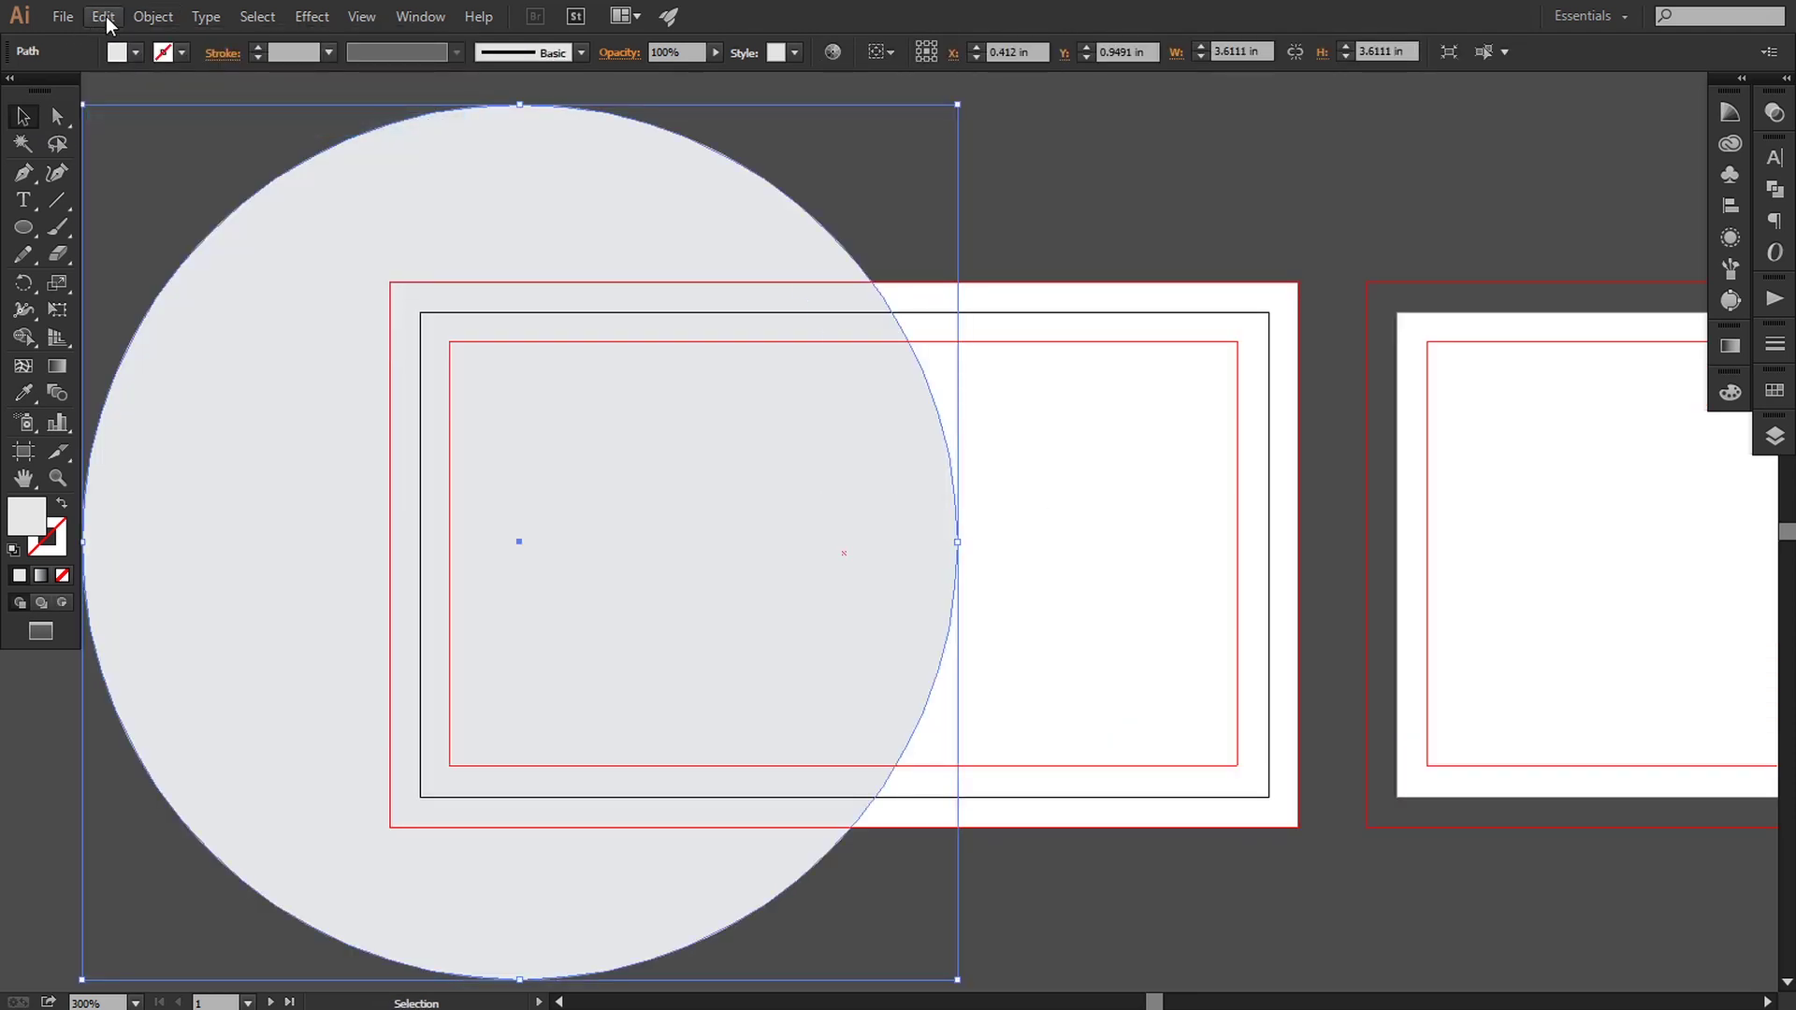
click(103, 16)
click(168, 174)
drag(958, 105, 920, 117)
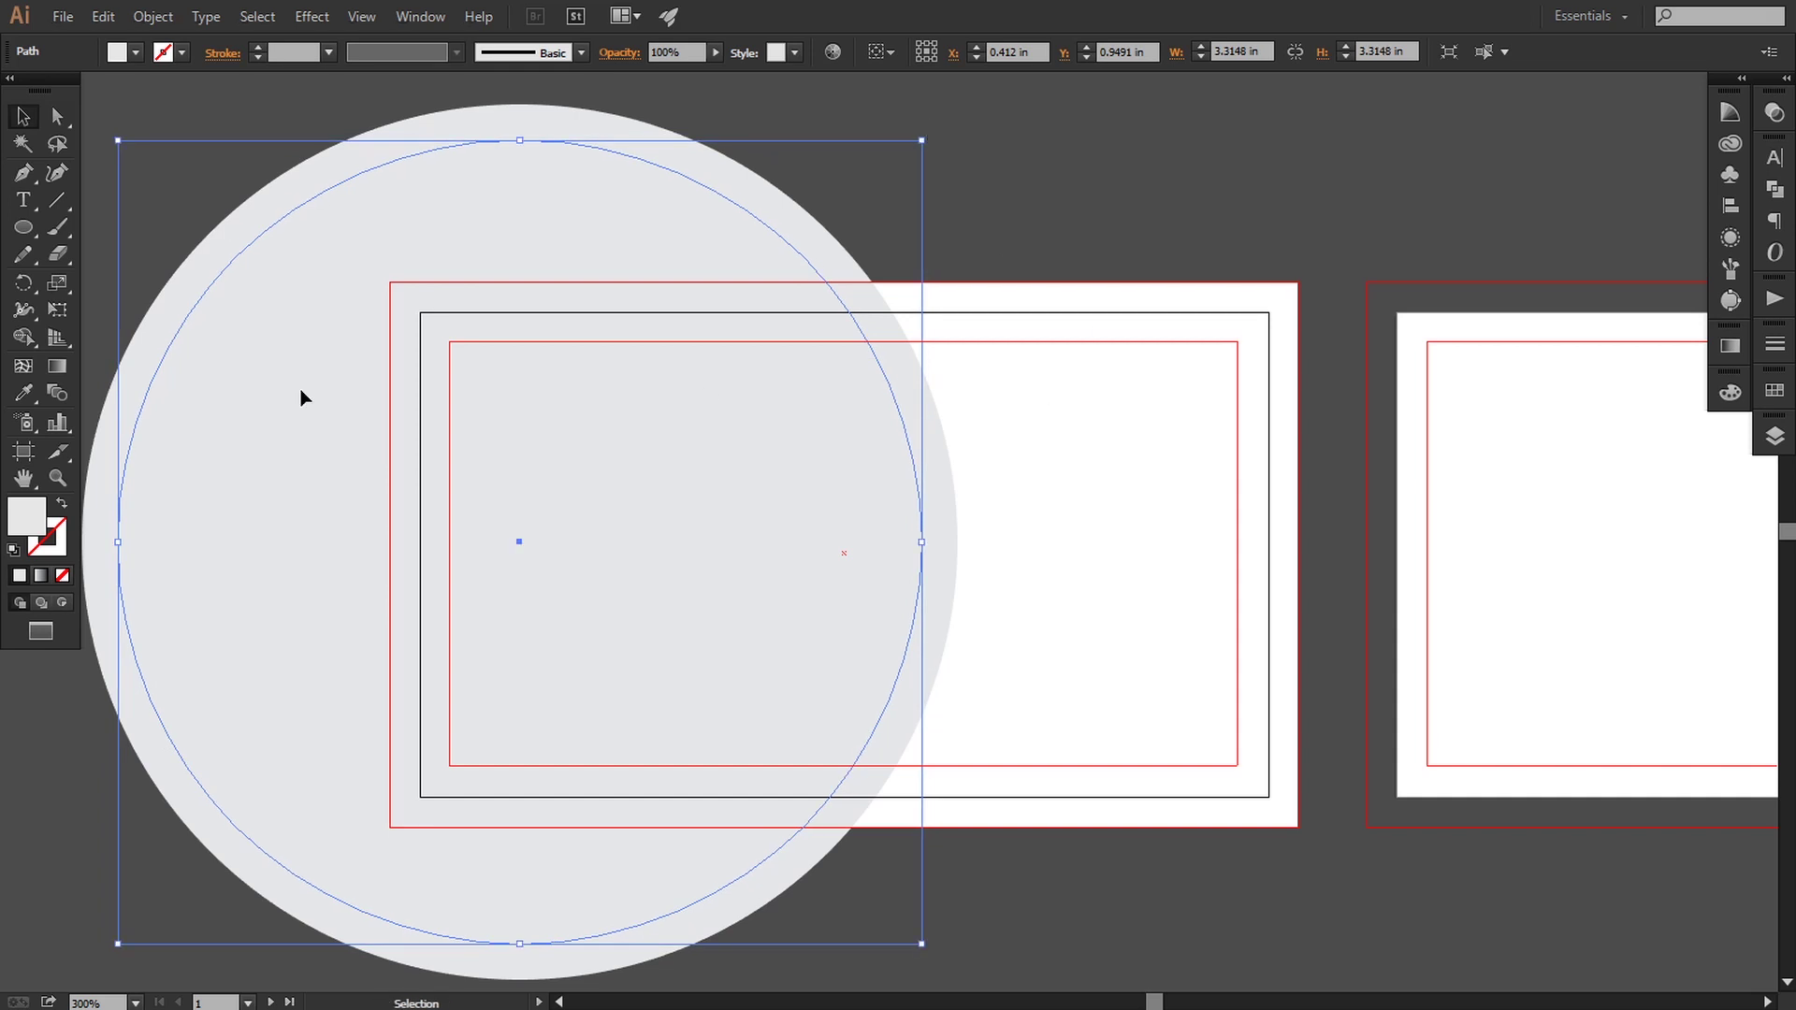
Fill the smaller circle with the blue gradient sampled from the small square above the logo using the Eyedropper
click(23, 393)
key(space)
drag(1208, 518, 675, 502)
drag(1110, 514, 640, 513)
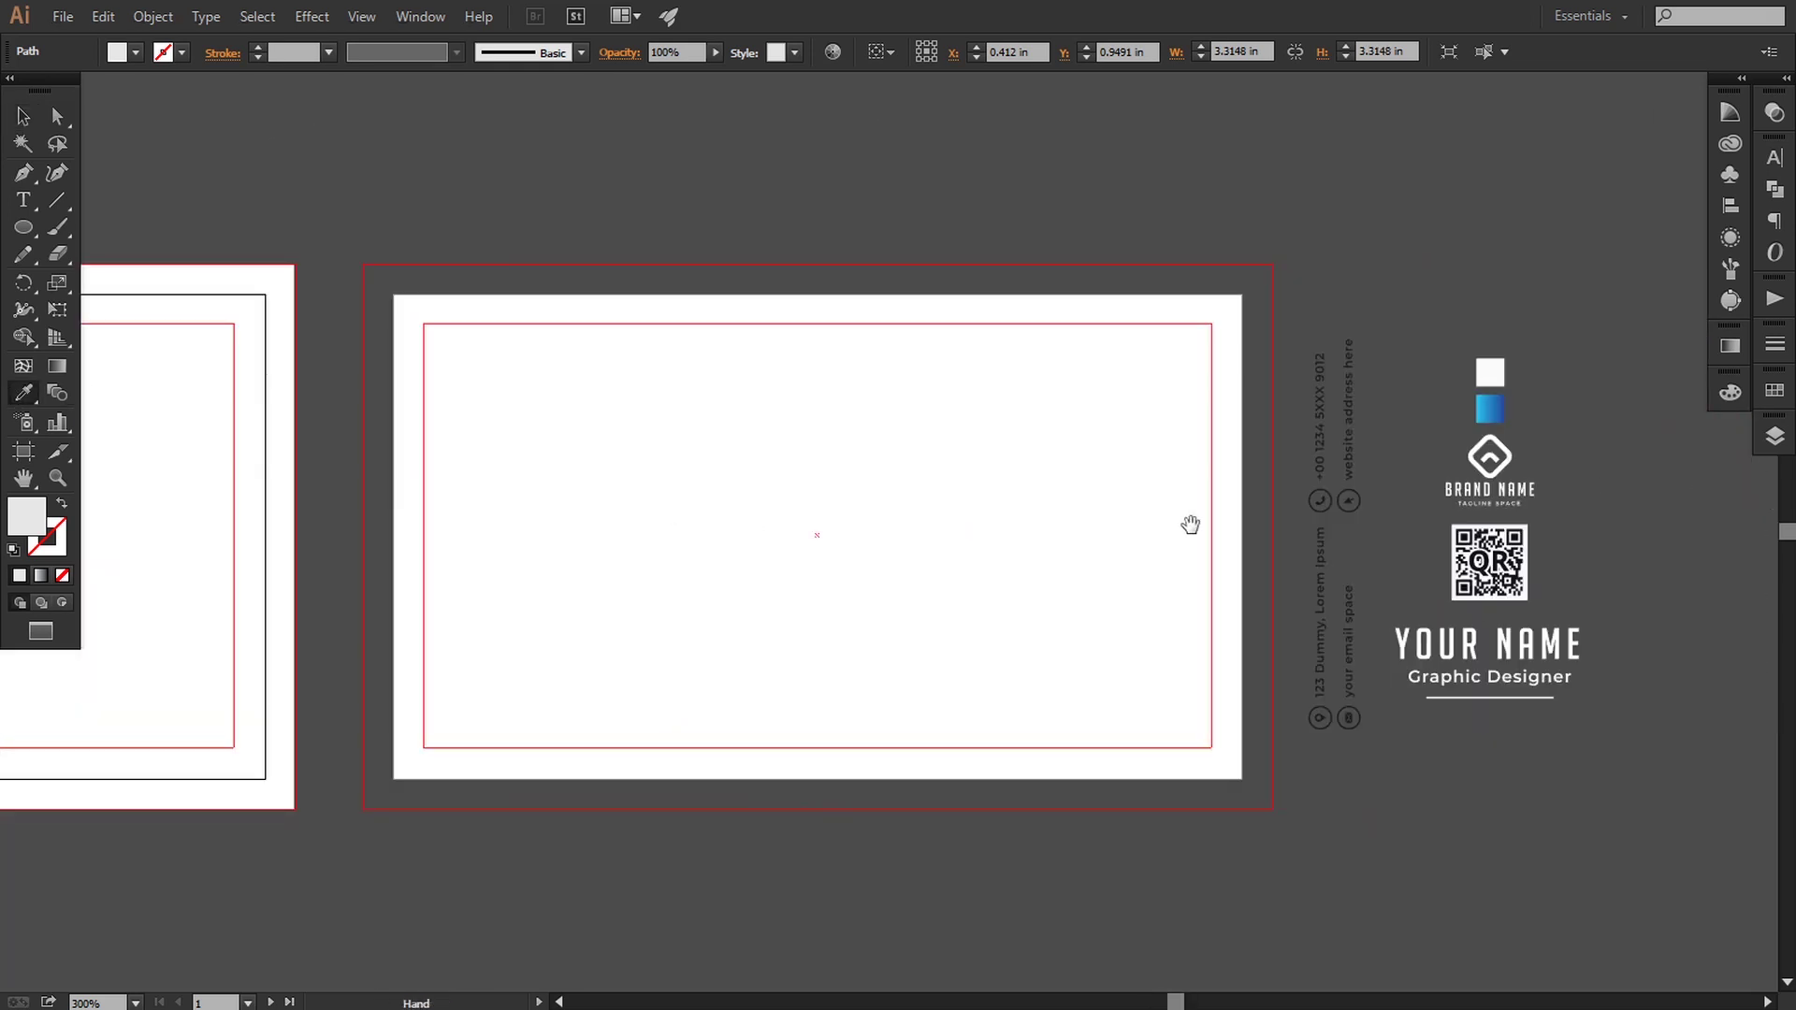
click(1490, 410)
key(space)
drag(470, 505, 1071, 505)
drag(821, 510, 1098, 517)
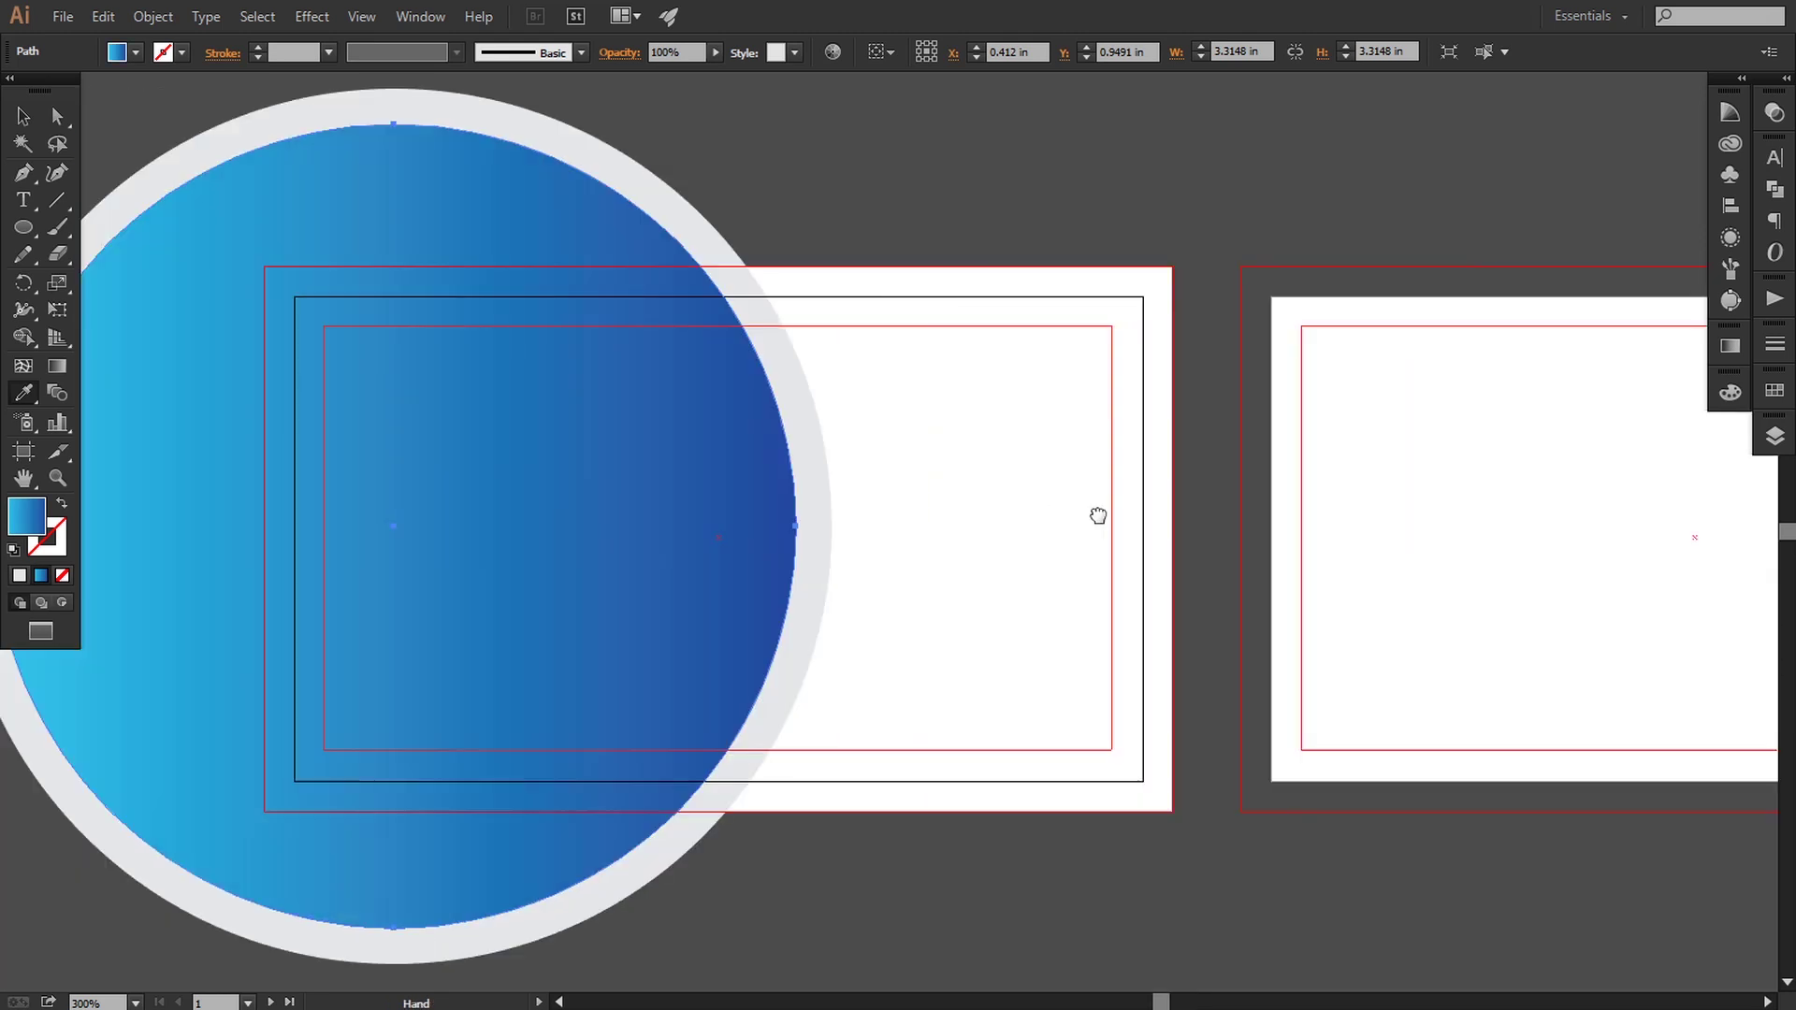
drag(934, 514, 1078, 521)
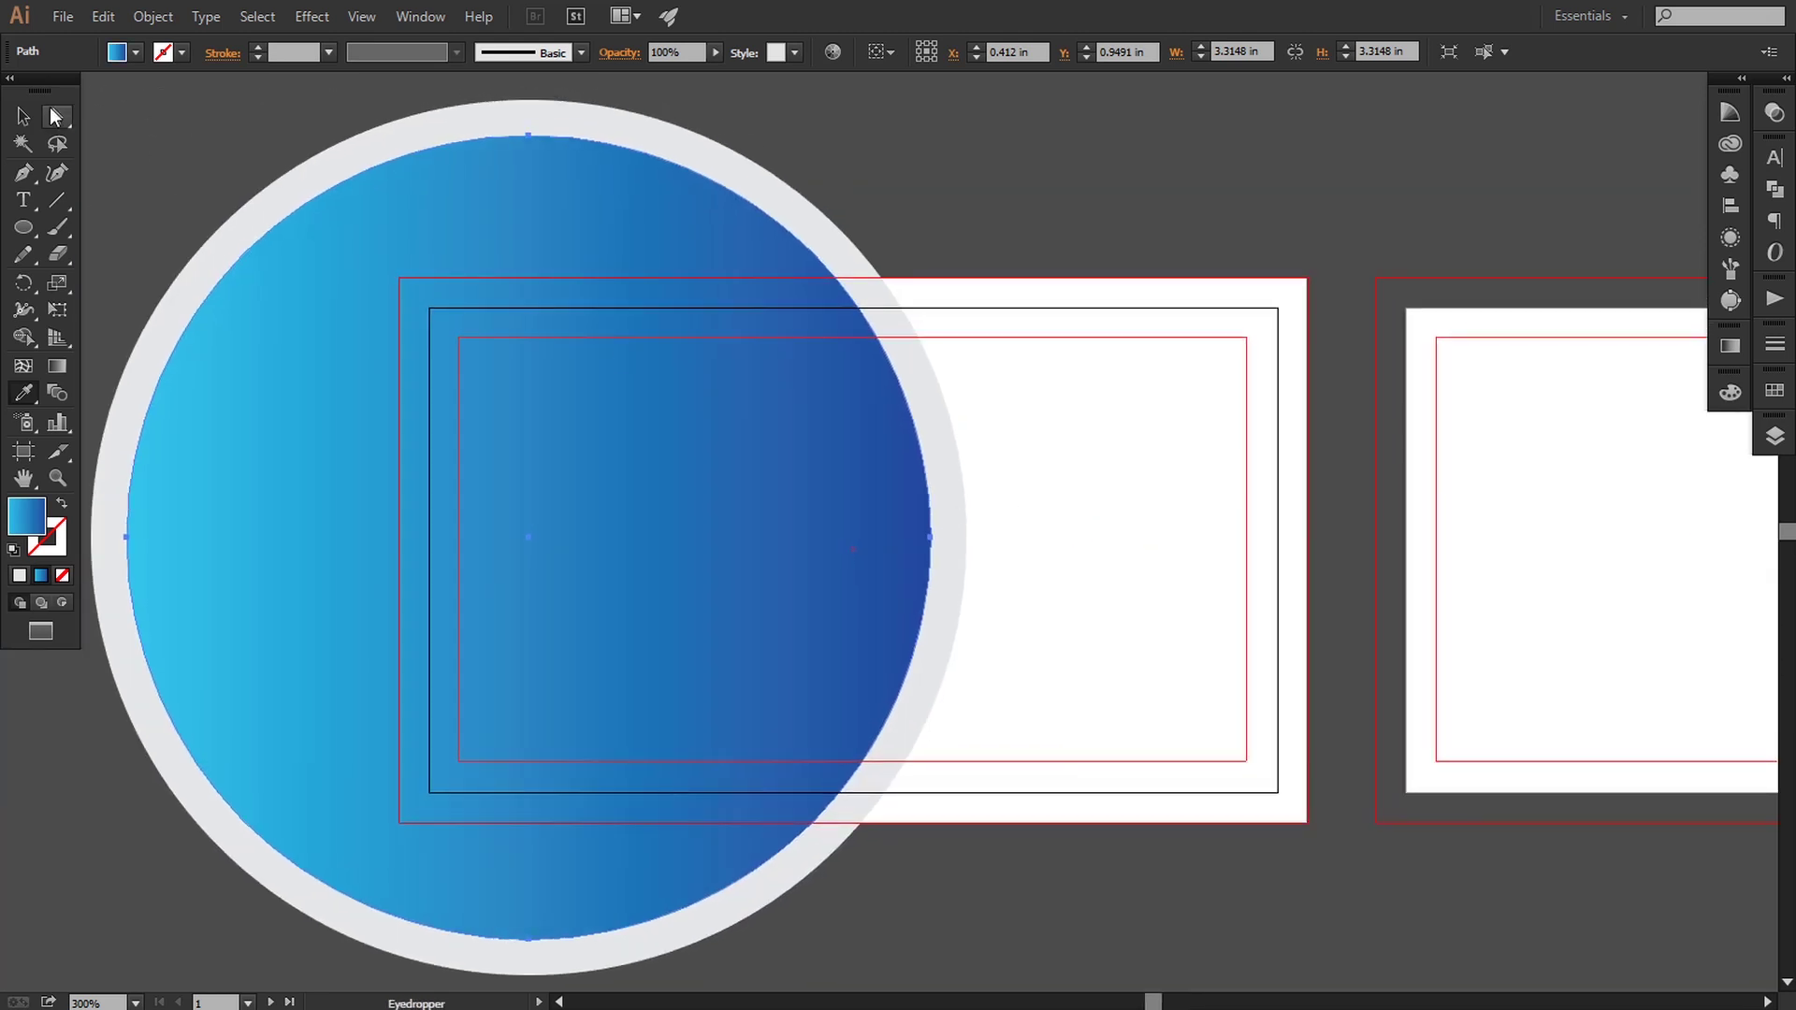
Duplicate the blue gradient circle in front and scale the copy from its center to about 2.56 in in diameter
key(v)
click(103, 16)
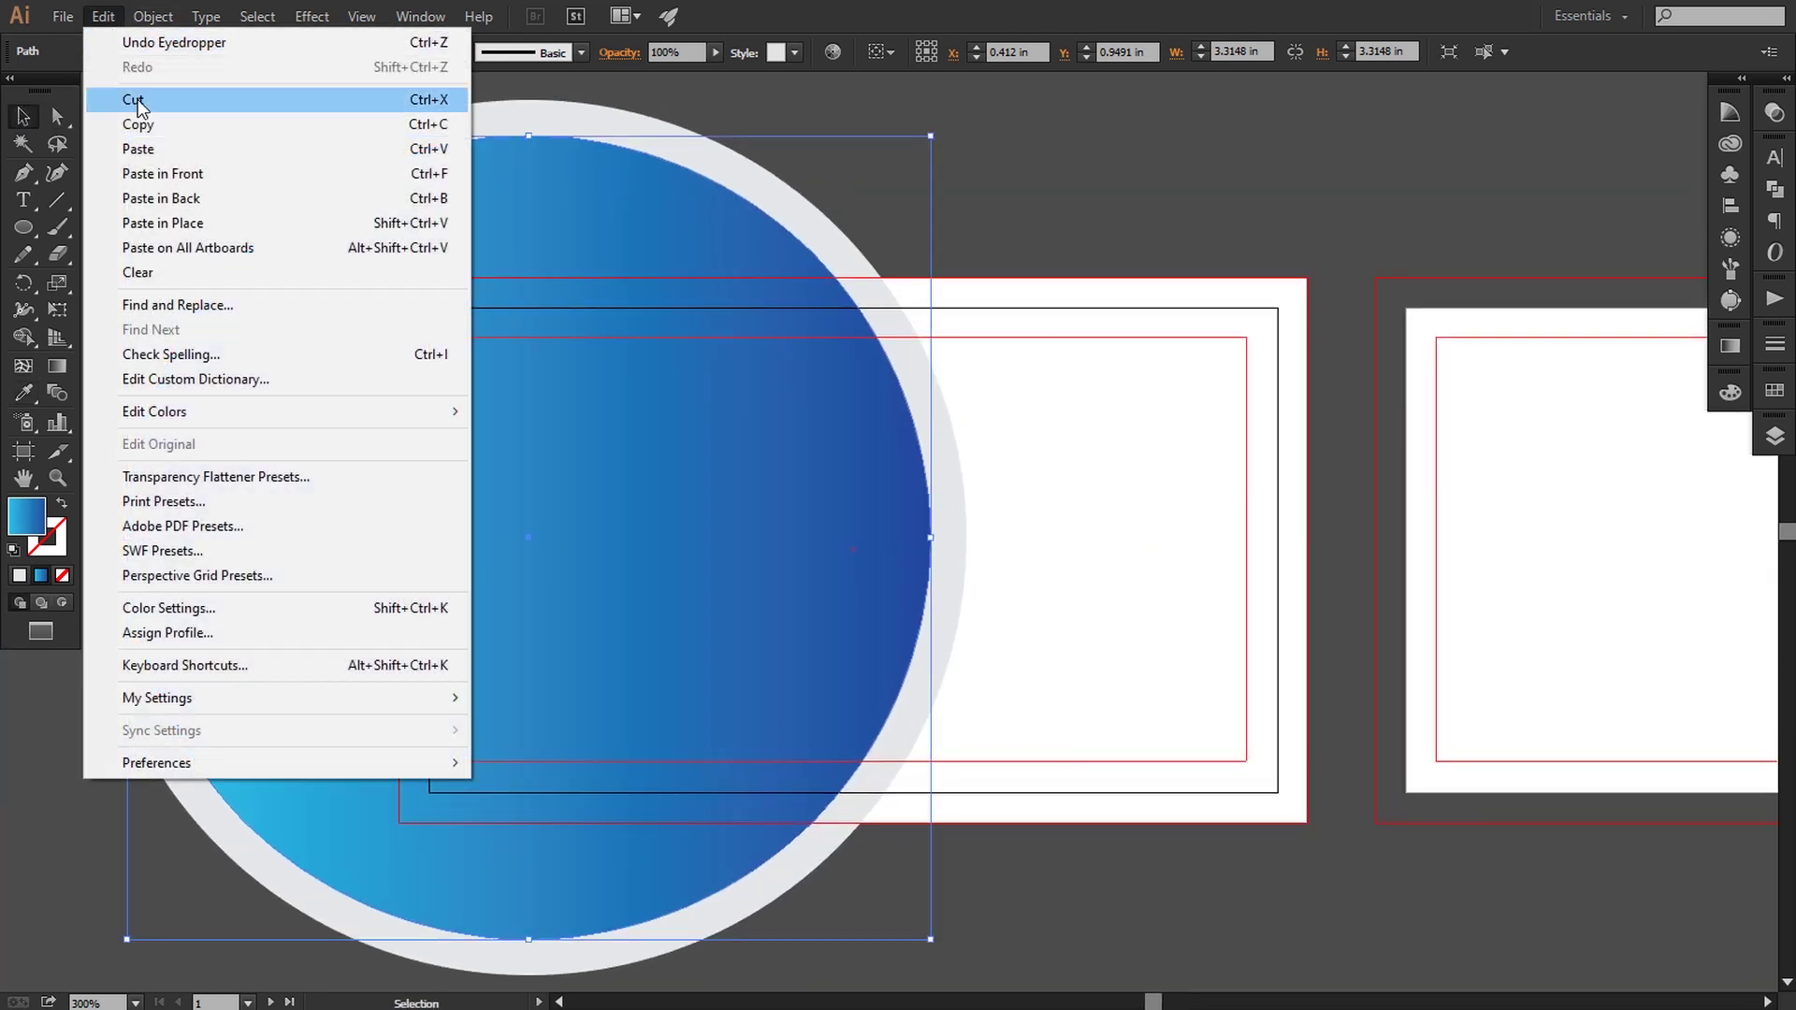
click(136, 100)
click(103, 16)
click(162, 173)
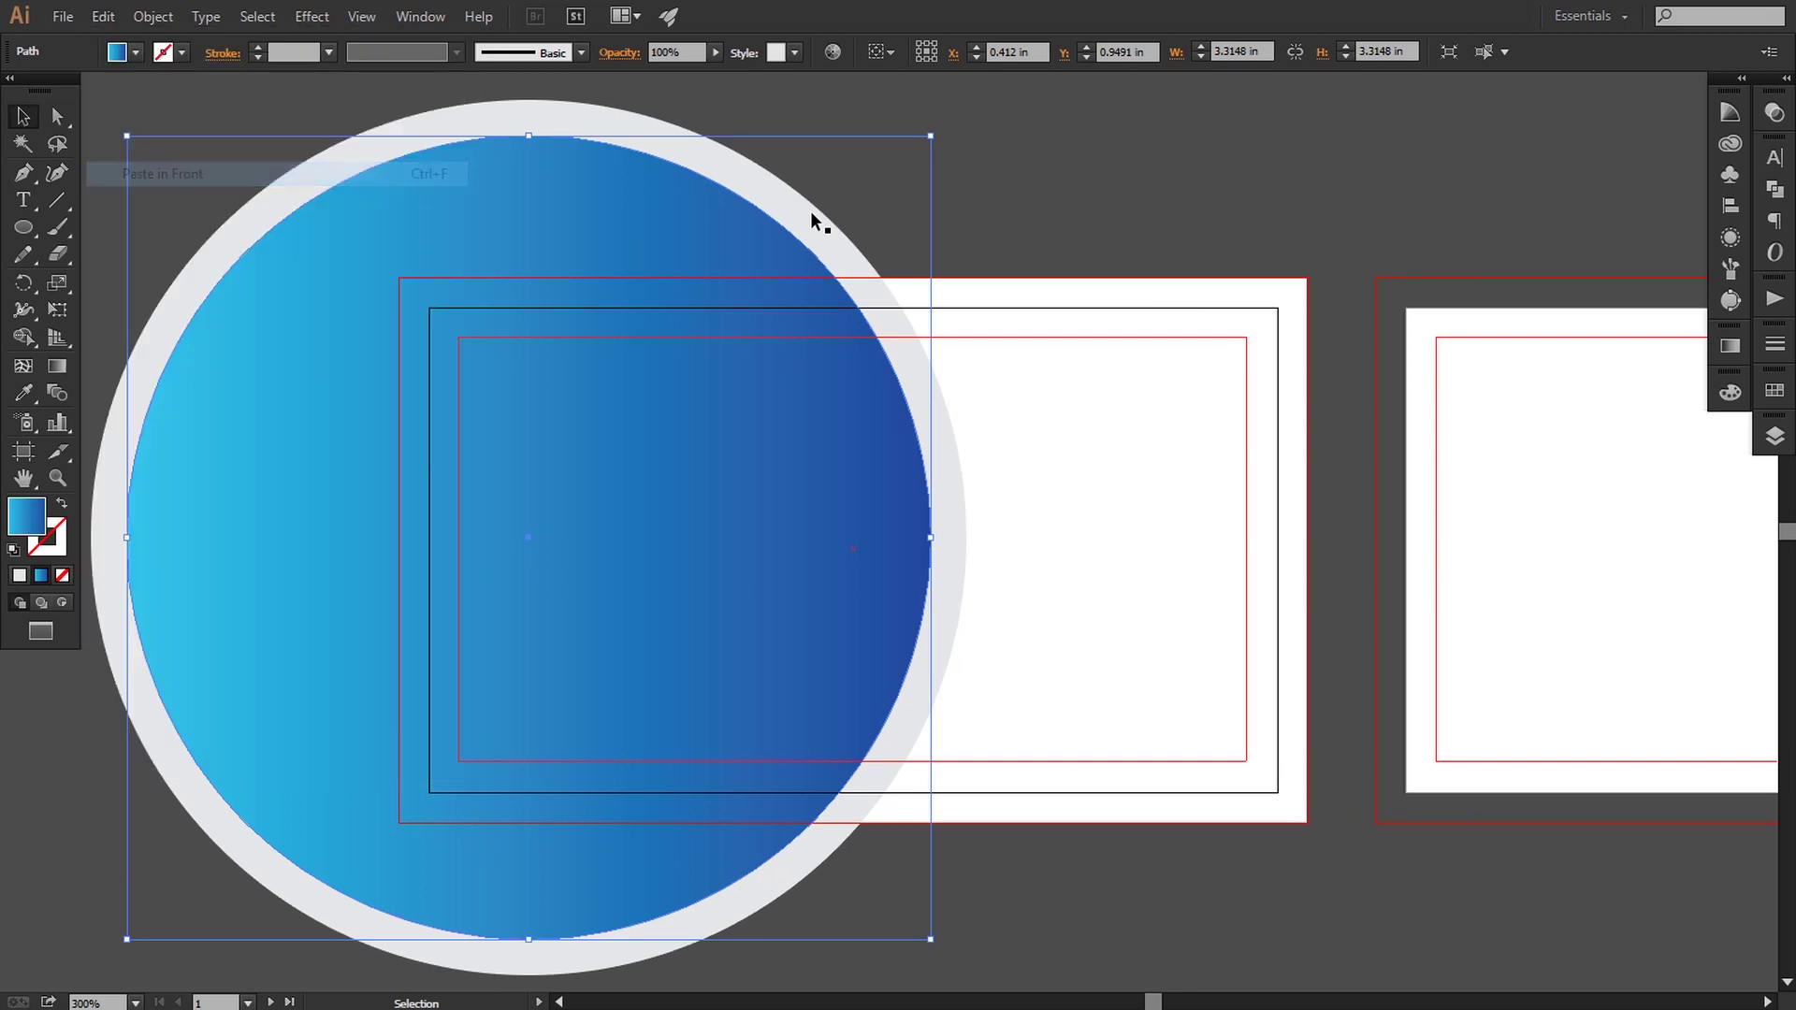
drag(931, 137, 839, 180)
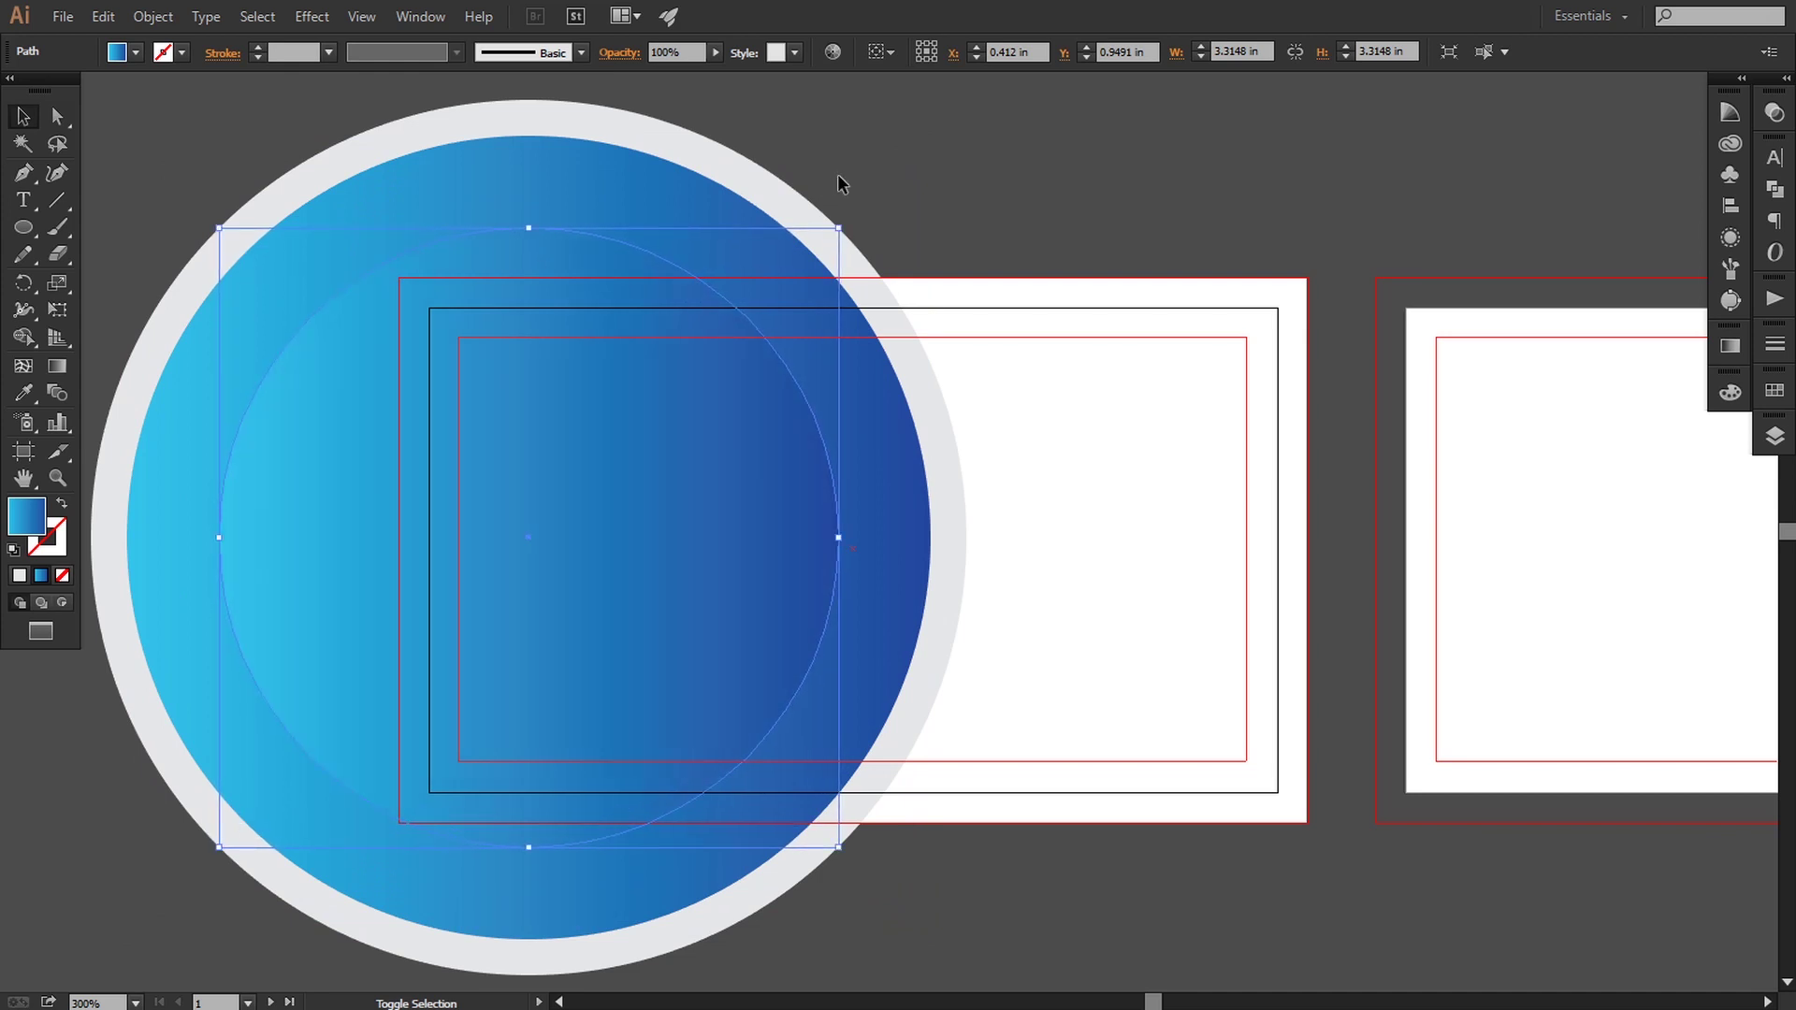
Redraw the inner circle's gradient nearly horizontally from the first card's left bleed edge to past the outer circle's right edge
click(58, 368)
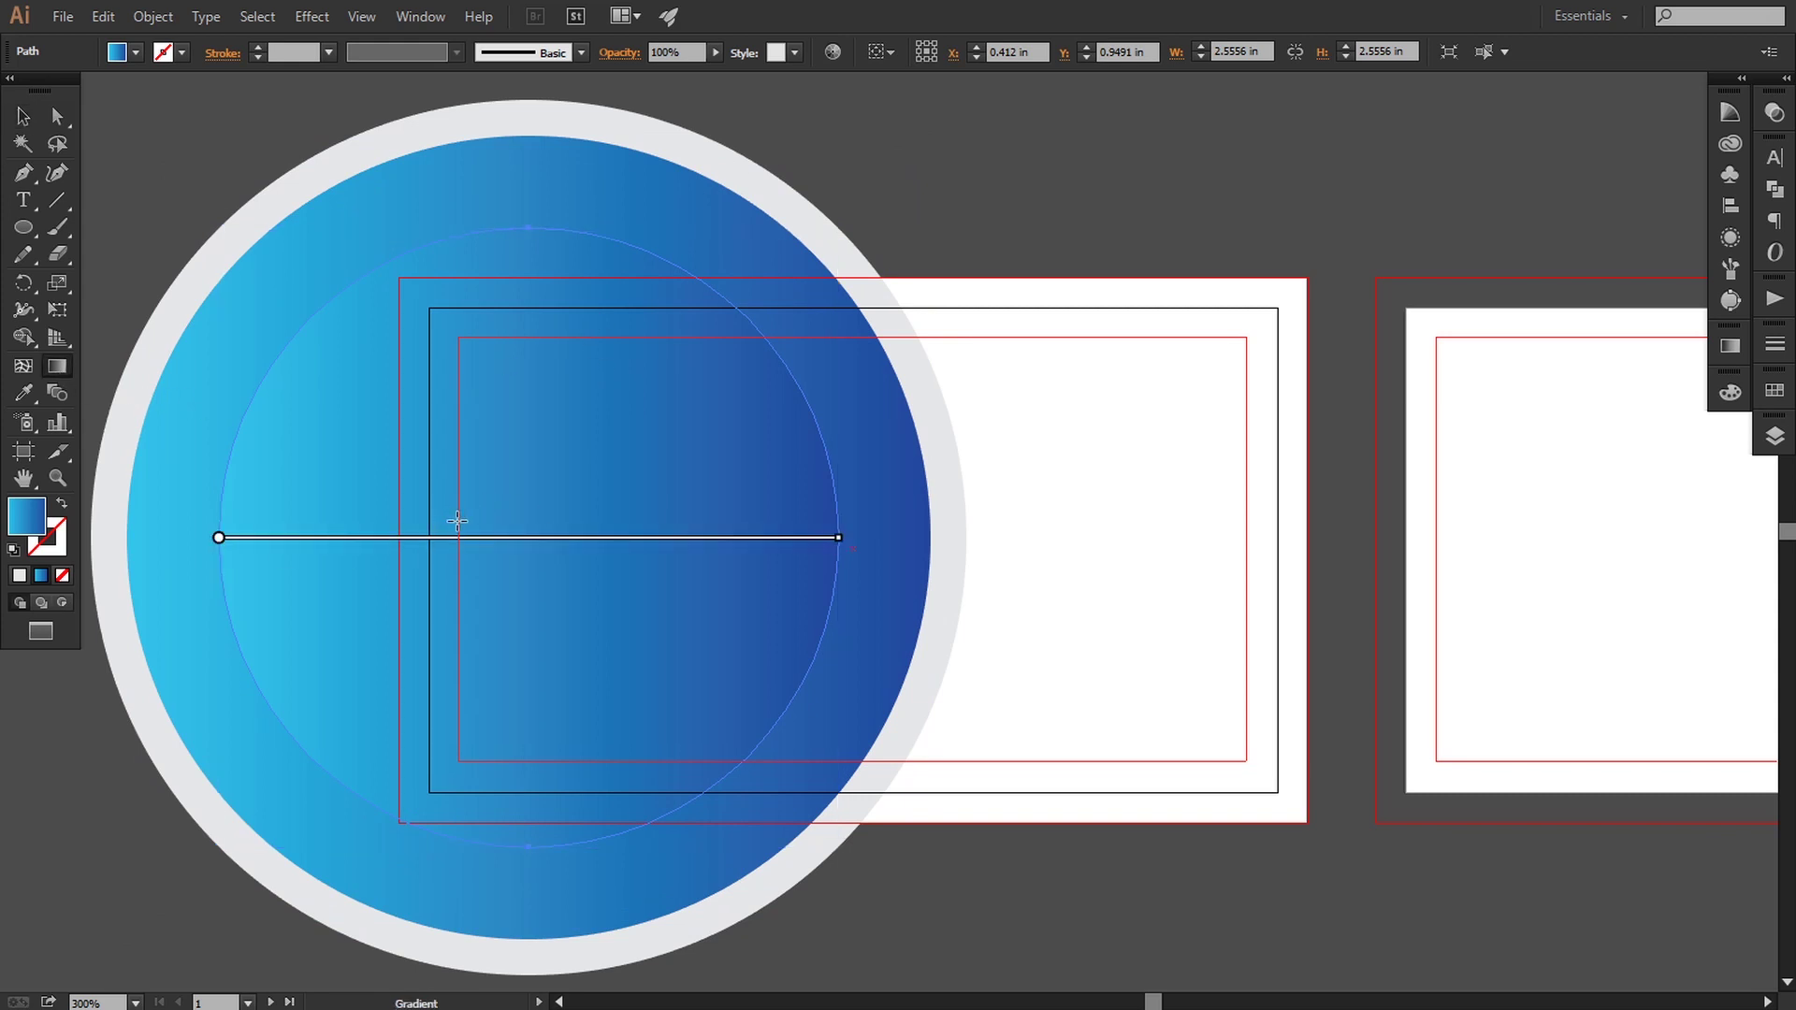
drag(404, 539, 998, 531)
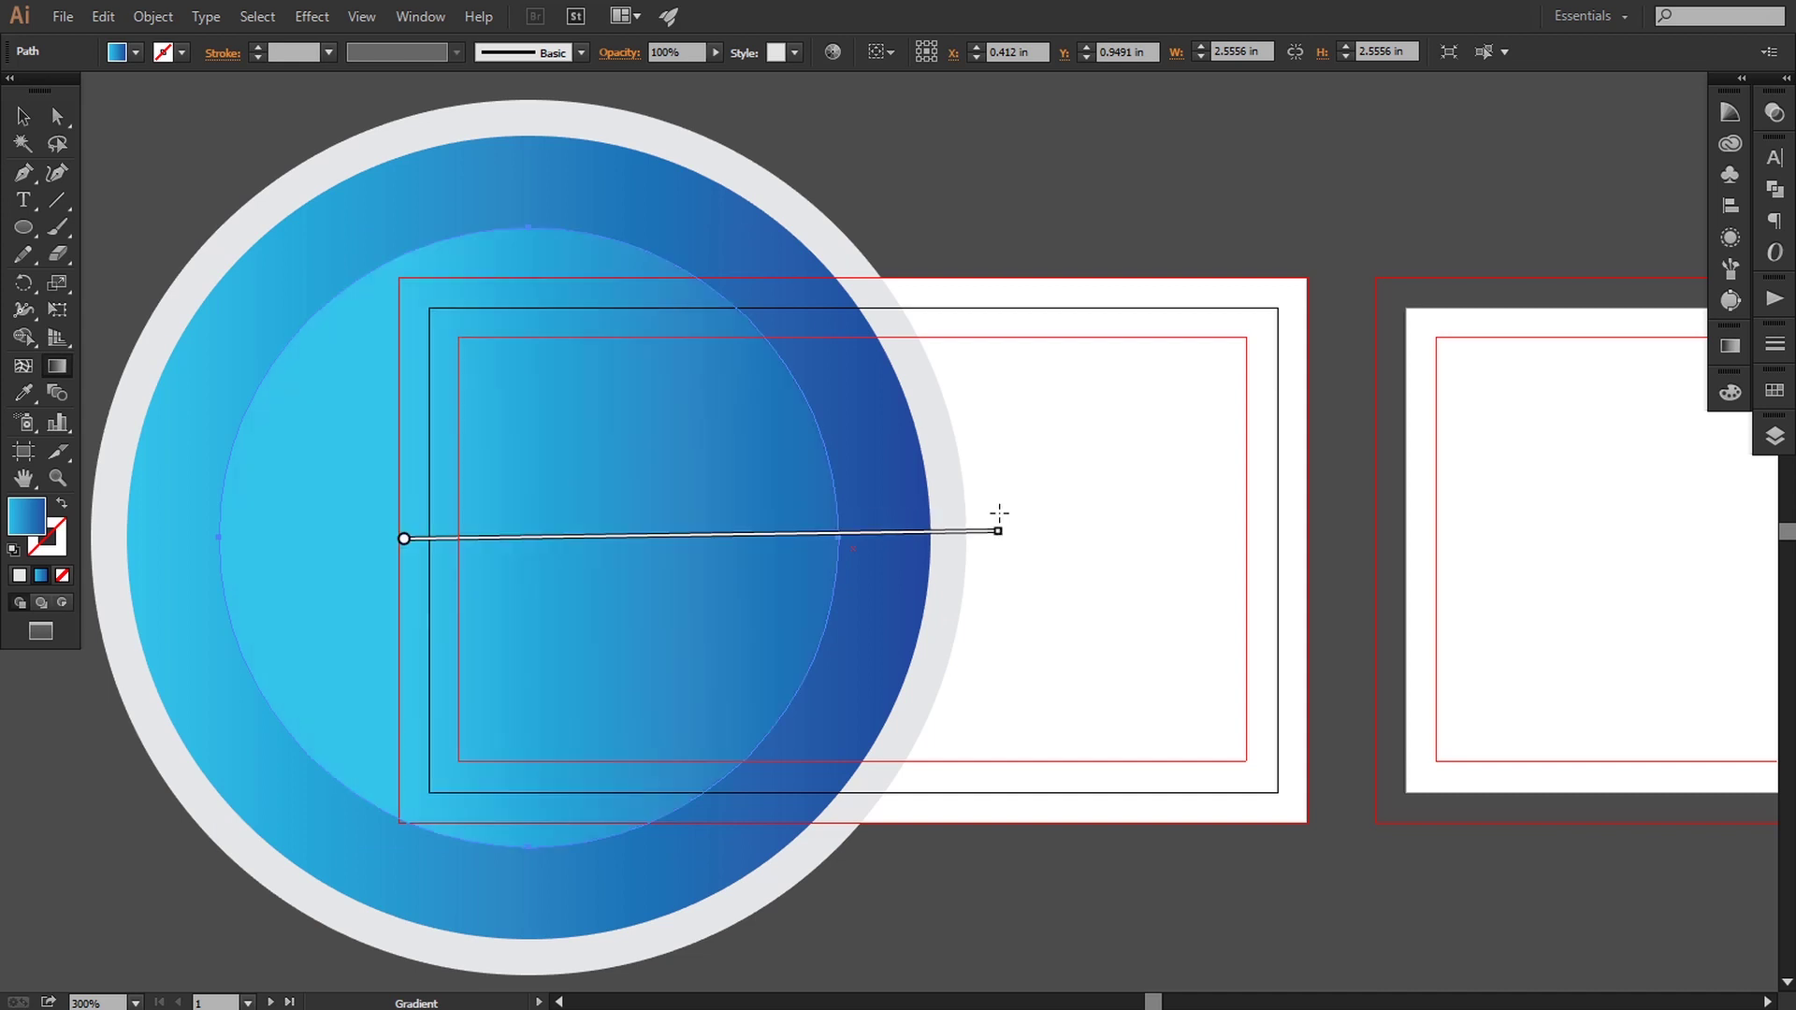
click(23, 116)
click(153, 170)
Add a Drop Shadow effect to the inner circle in Multiply mode with 30% opacity, using the preview
click(741, 580)
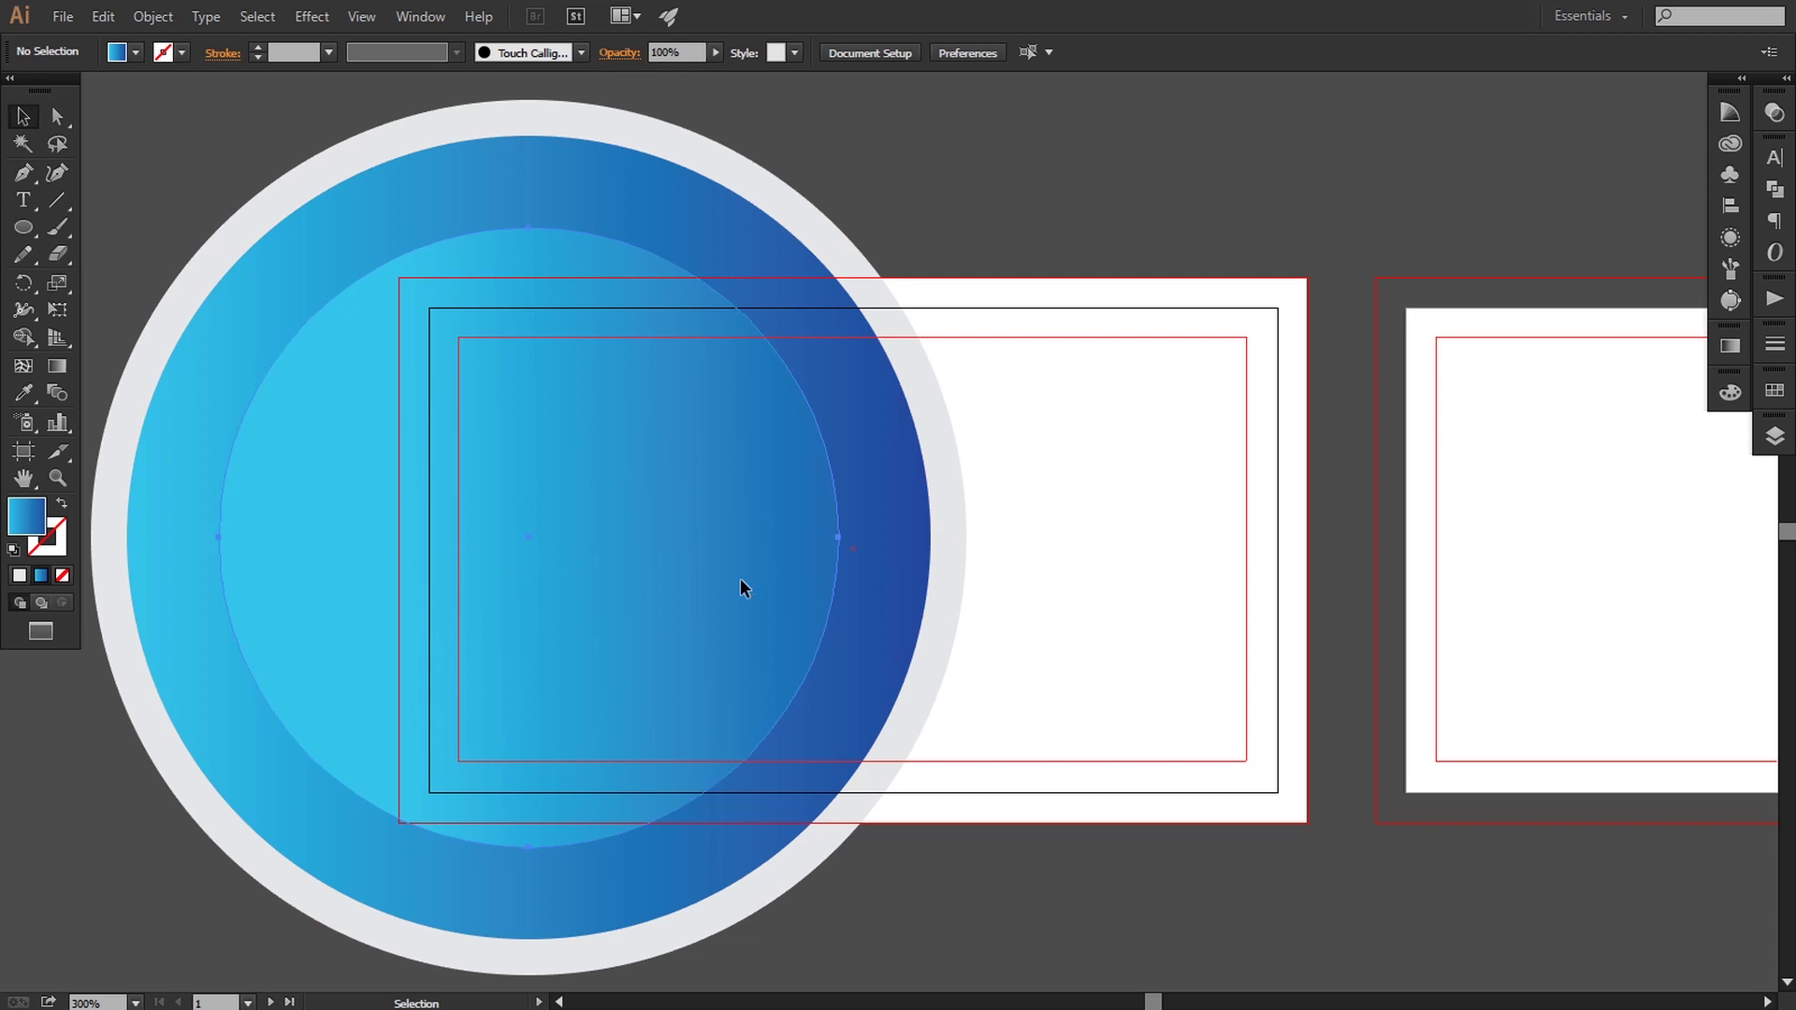
click(312, 15)
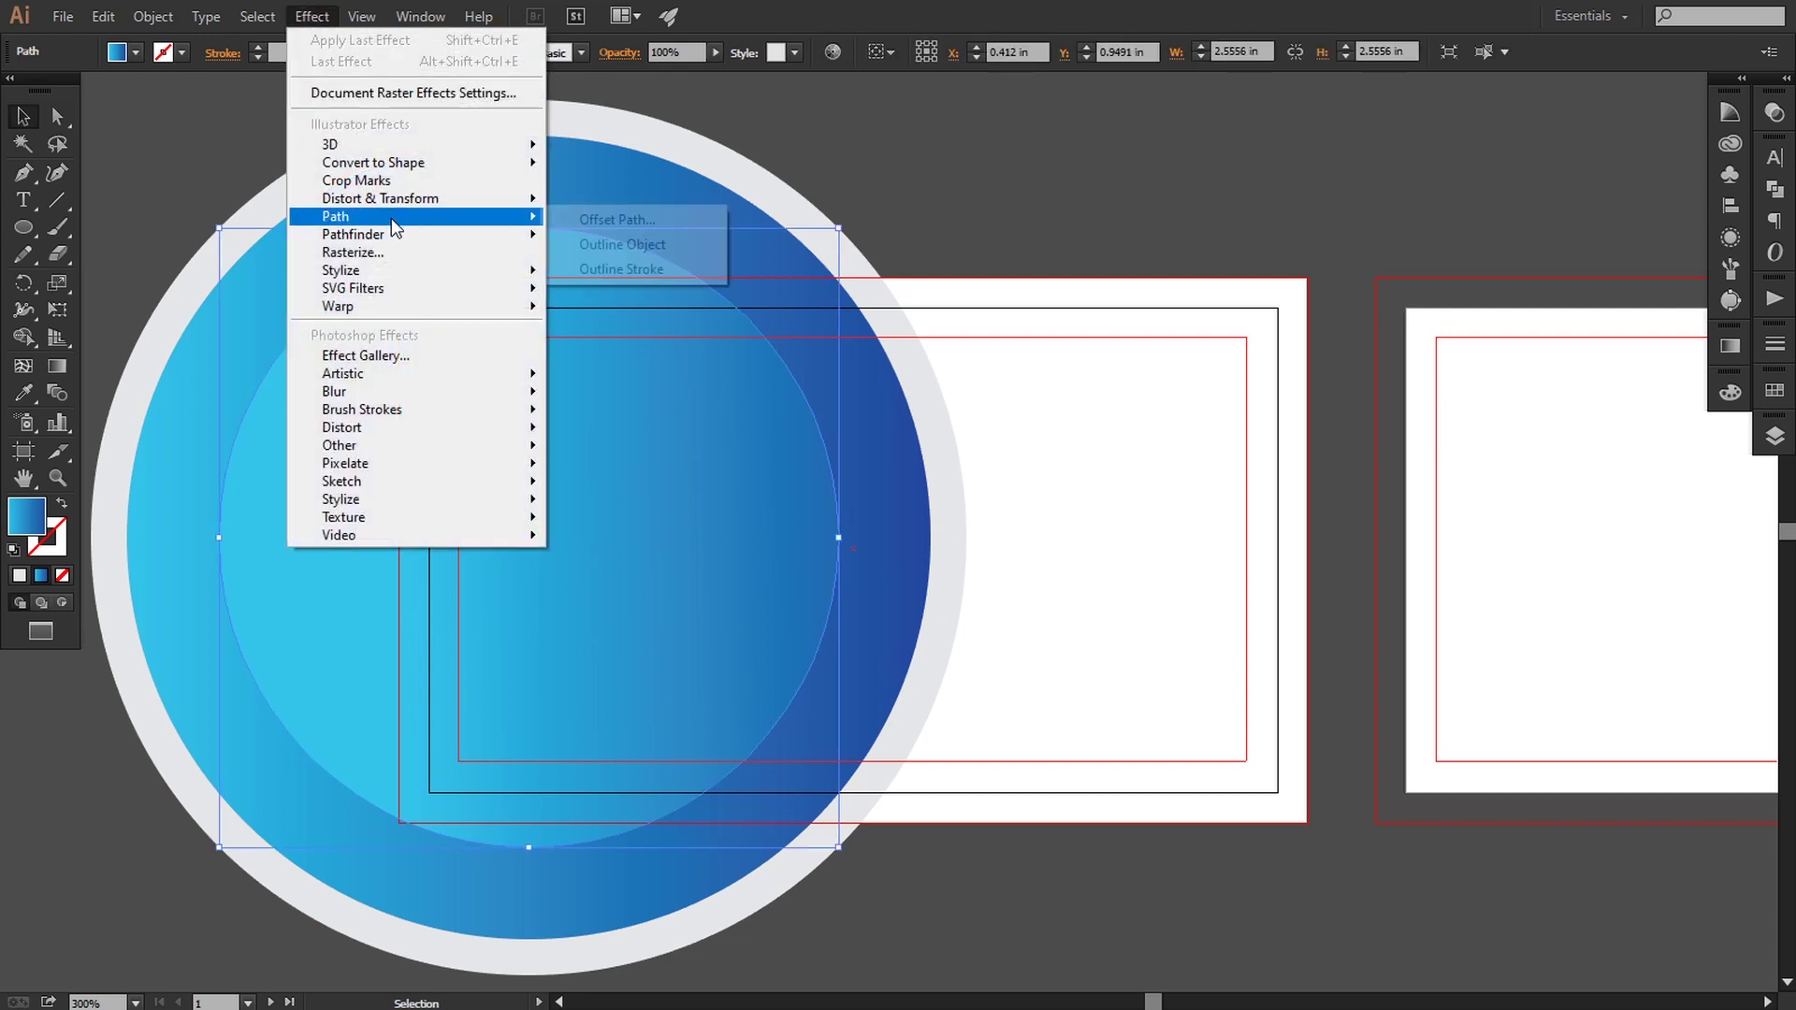
mouse_move(455, 212)
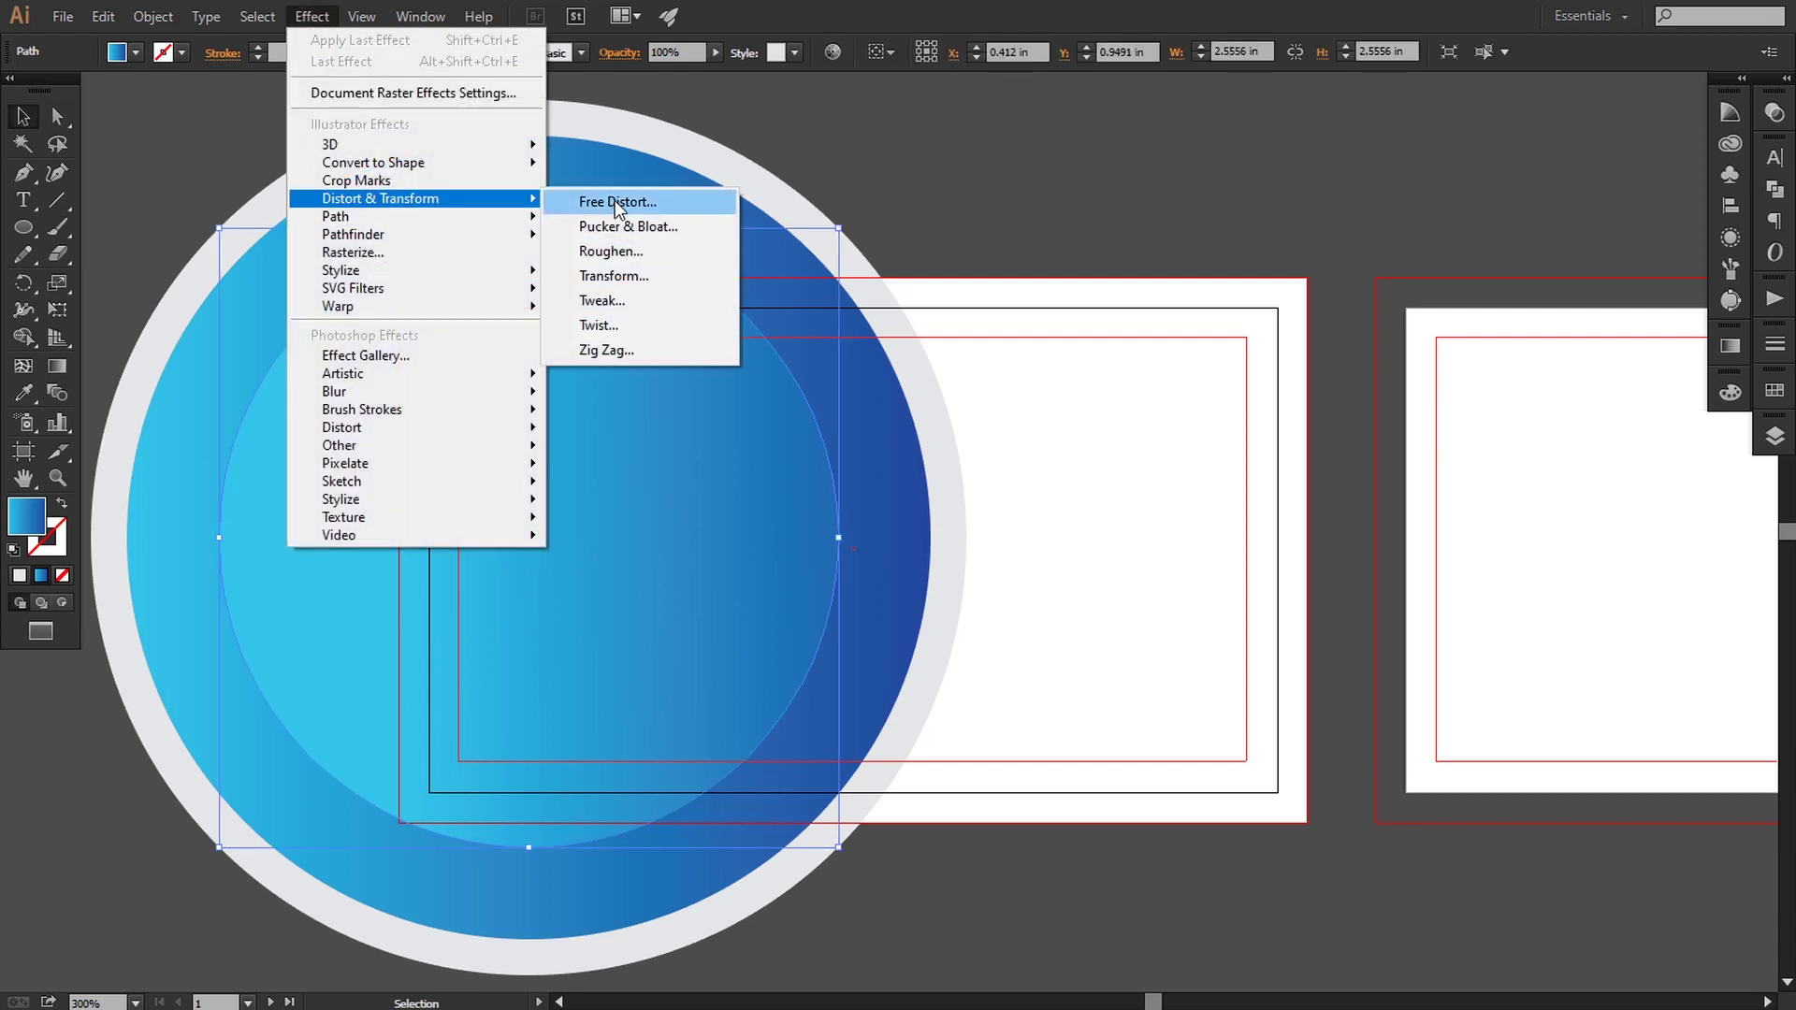
mouse_move(404, 271)
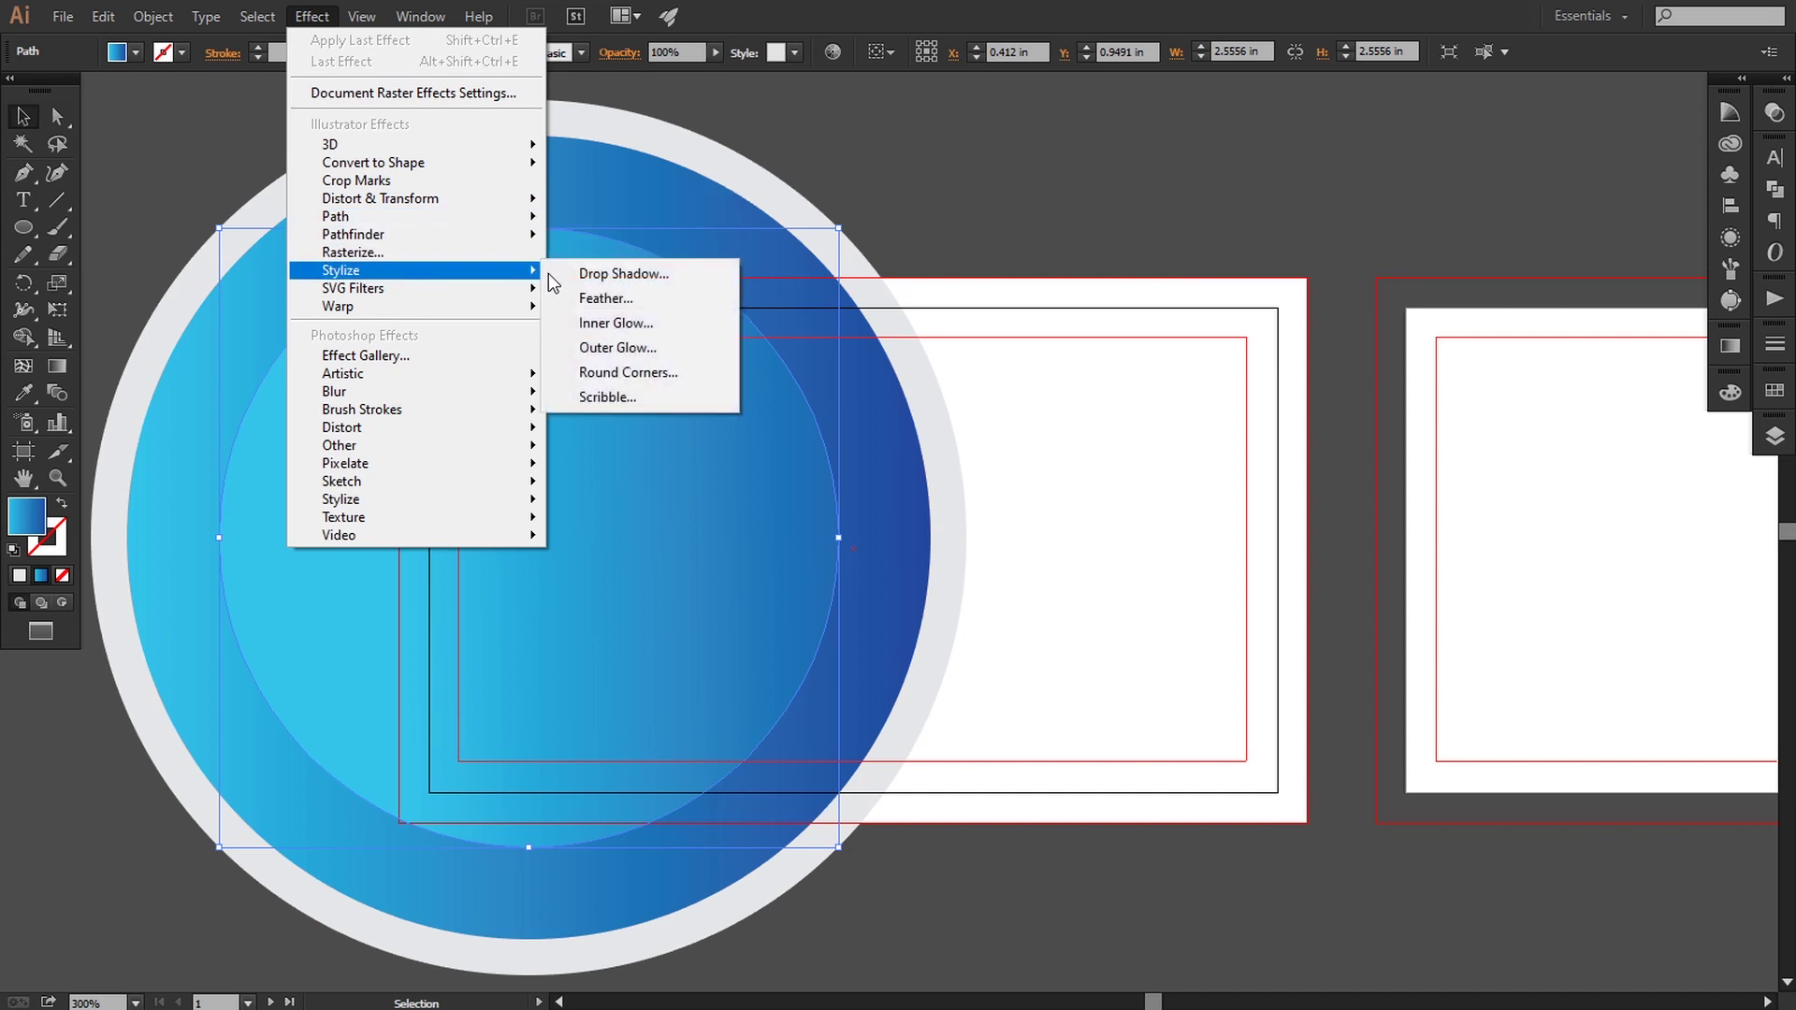
click(623, 273)
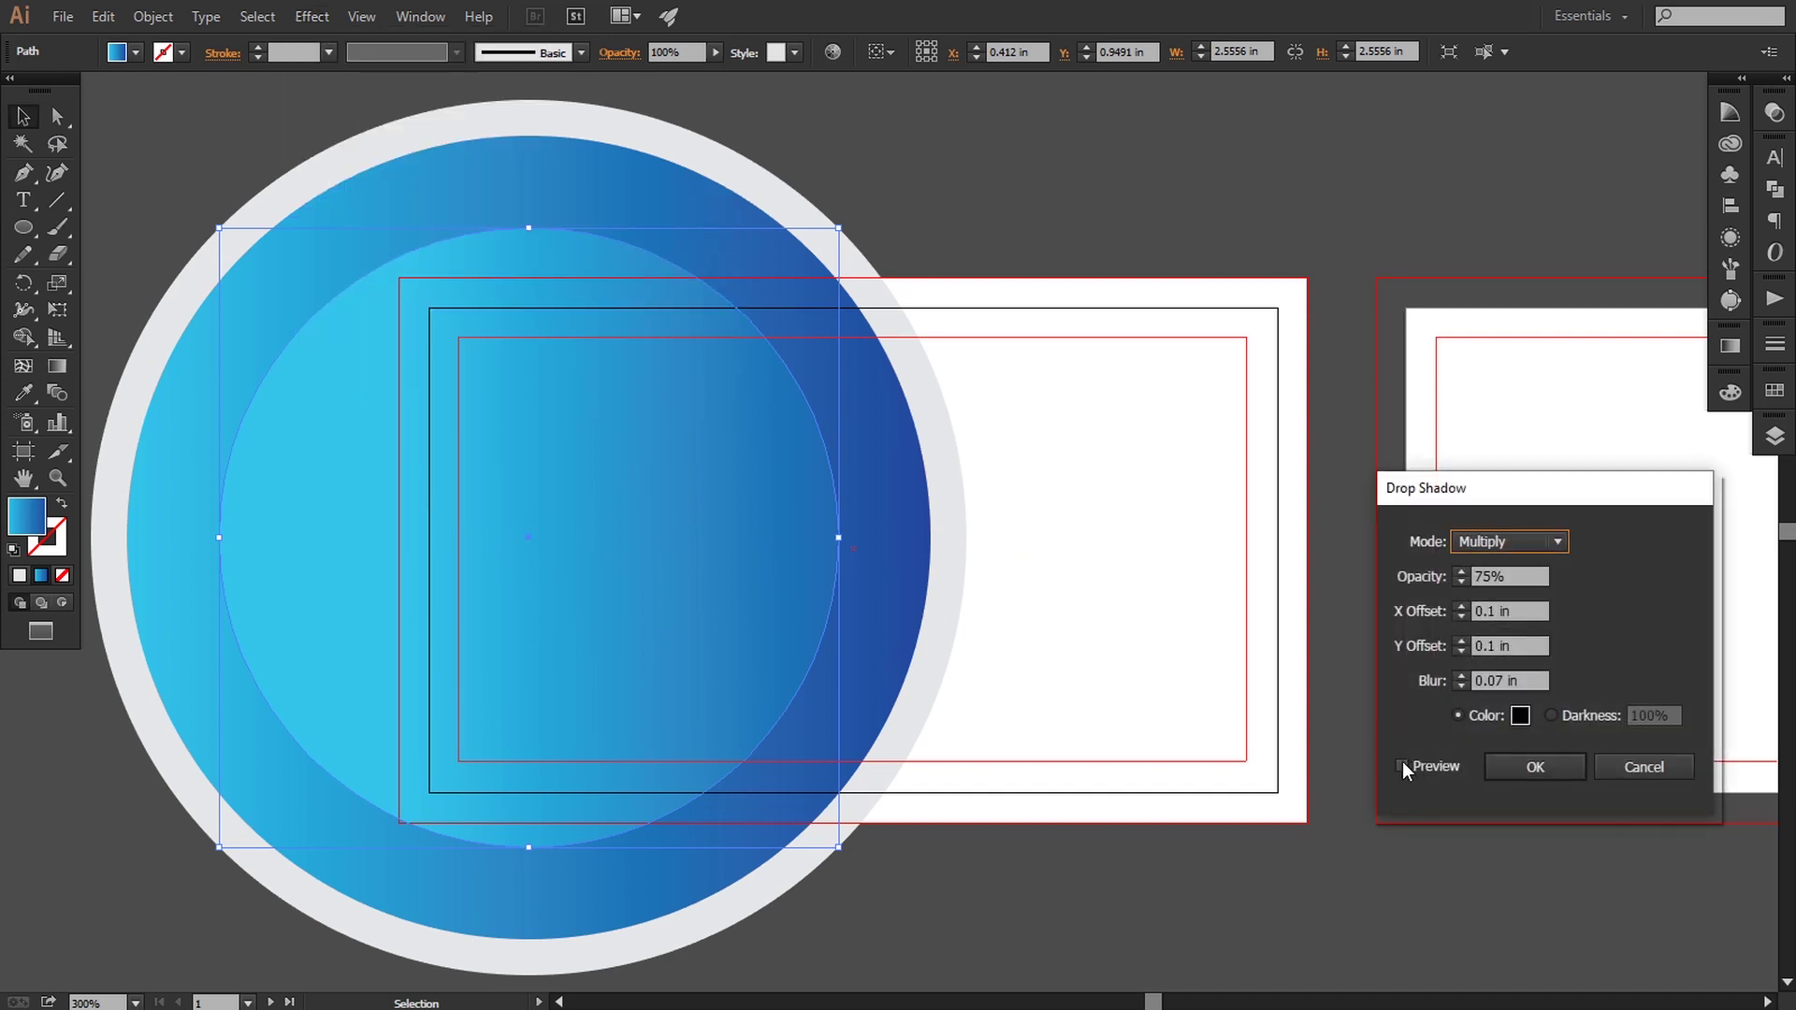
click(1402, 765)
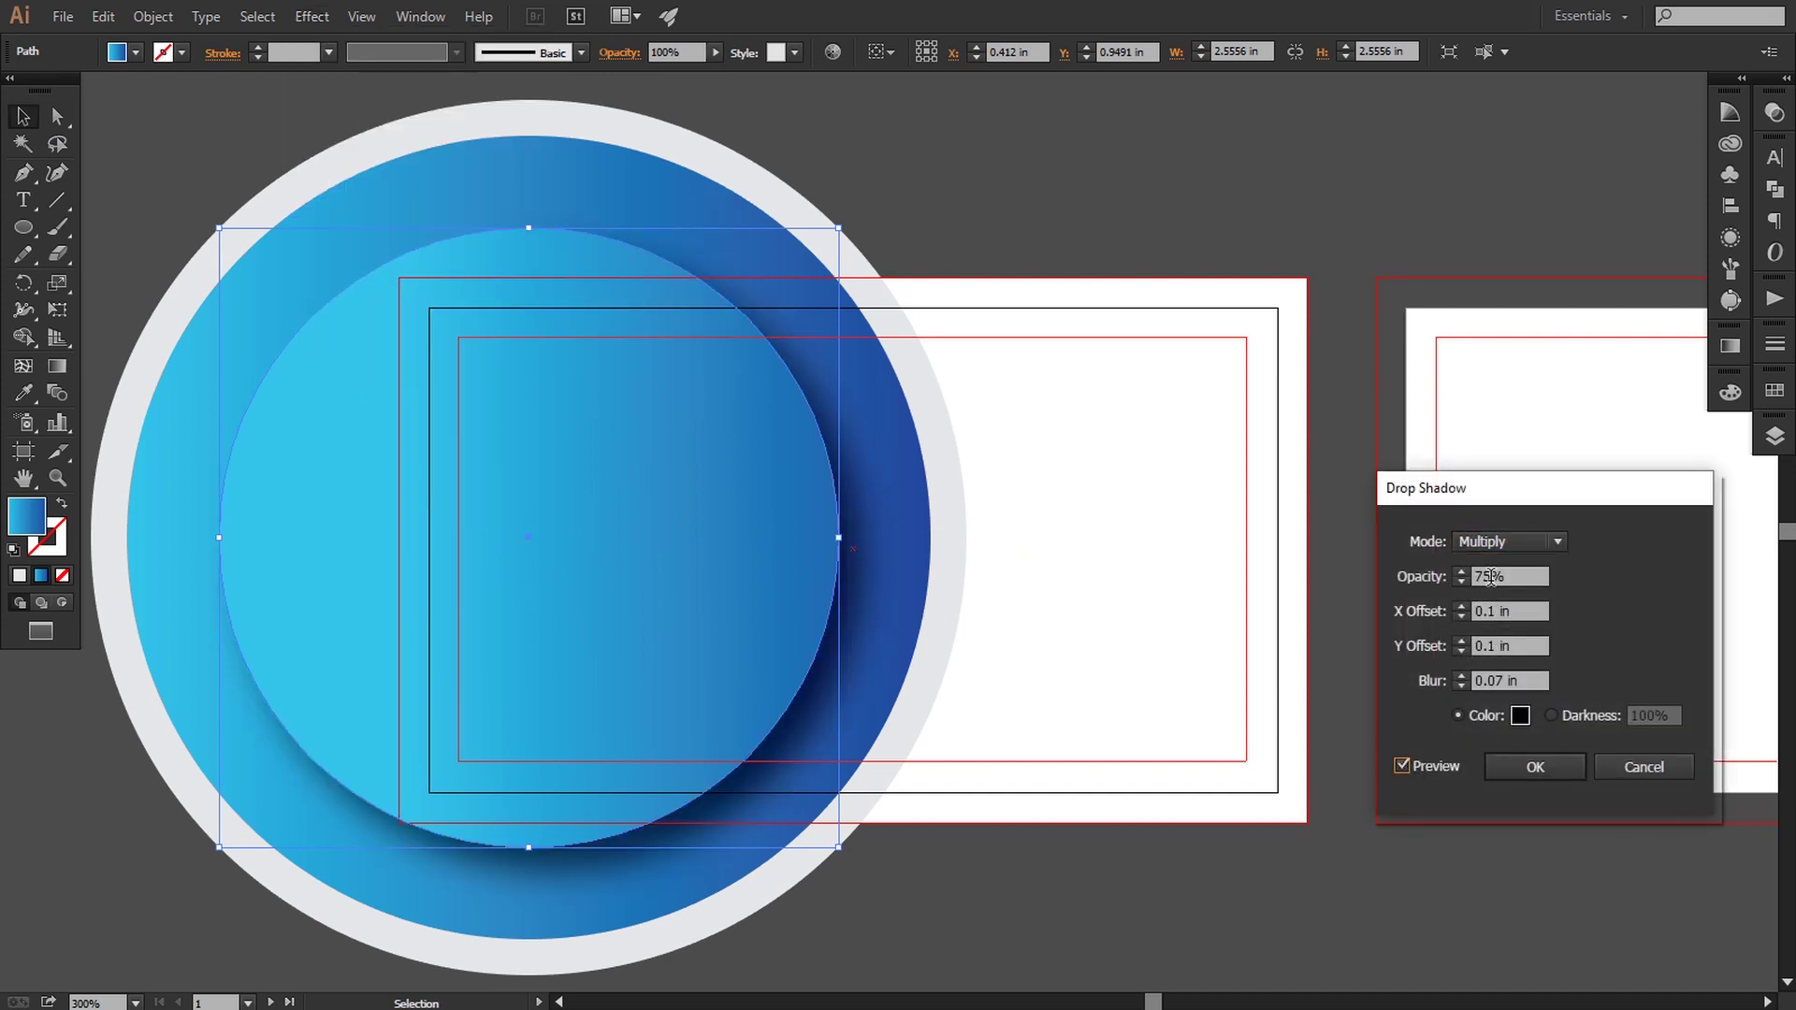
drag(1491, 578, 1468, 580)
text(30)
click(1403, 767)
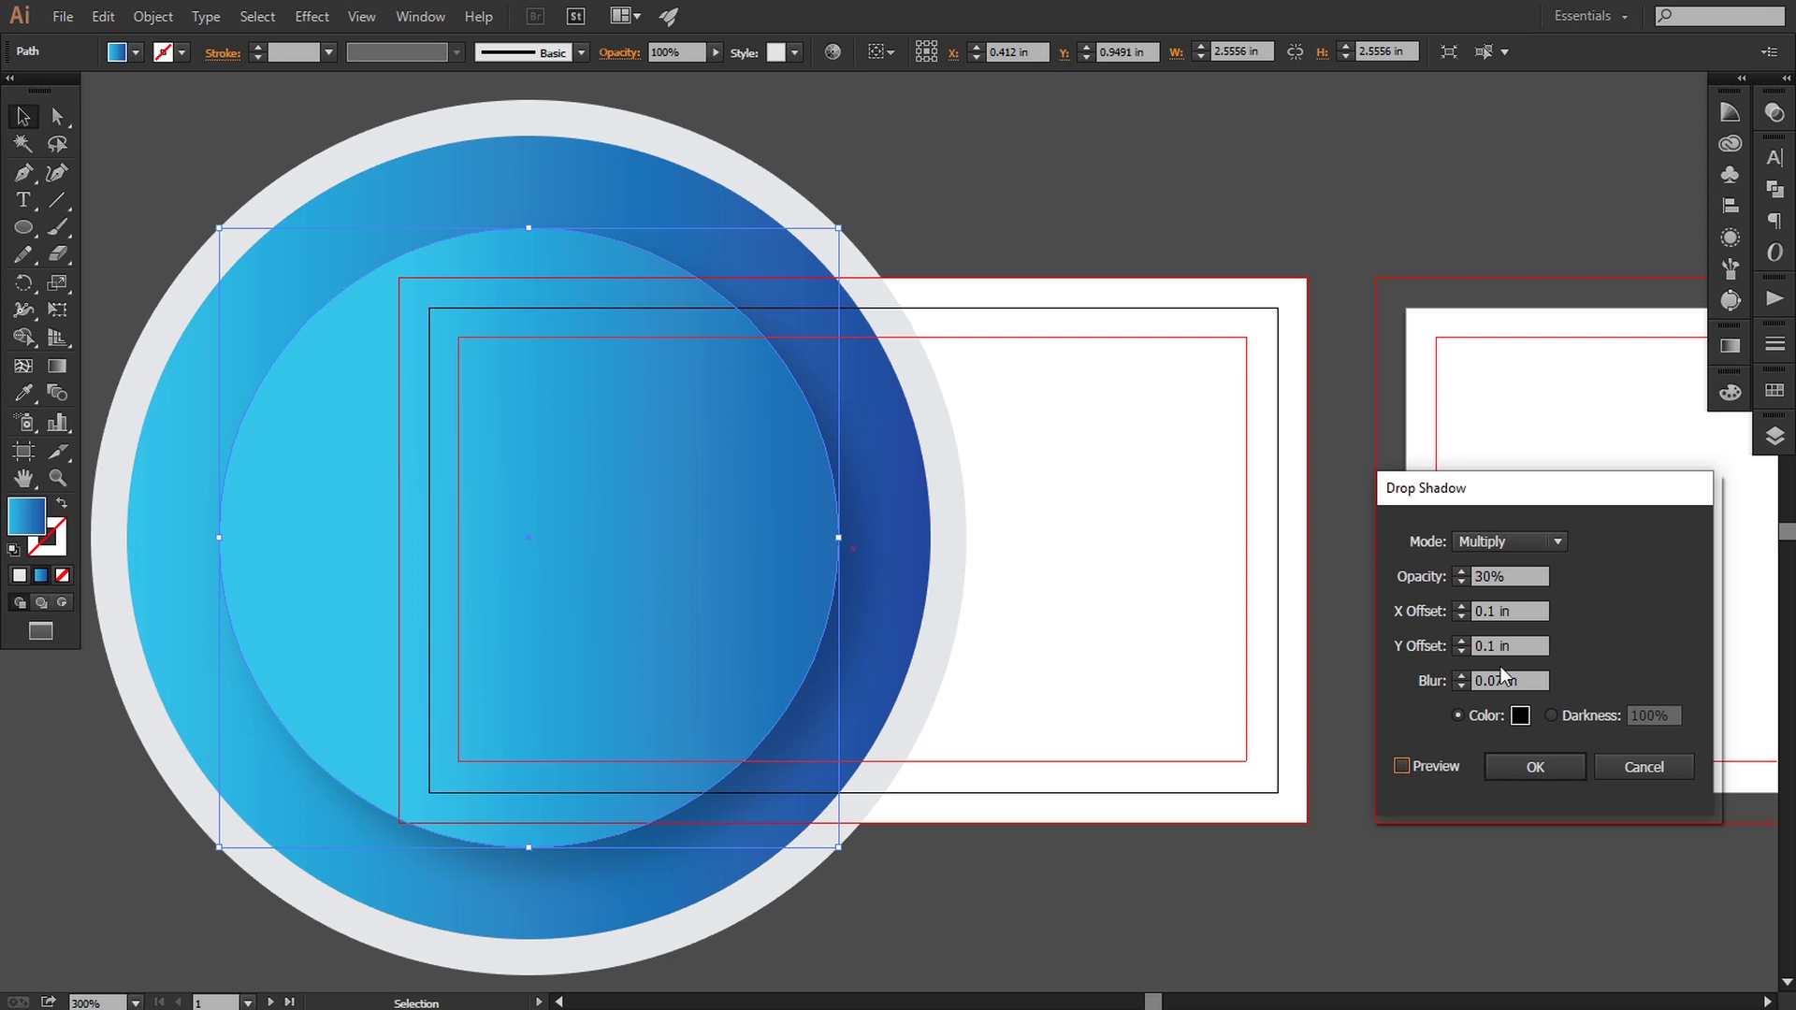
Reduce the drop shadow's X and Y offsets, apply the effect and deselect the circle
click(1496, 612)
click(1403, 766)
click(1494, 645)
click(1403, 765)
click(1521, 767)
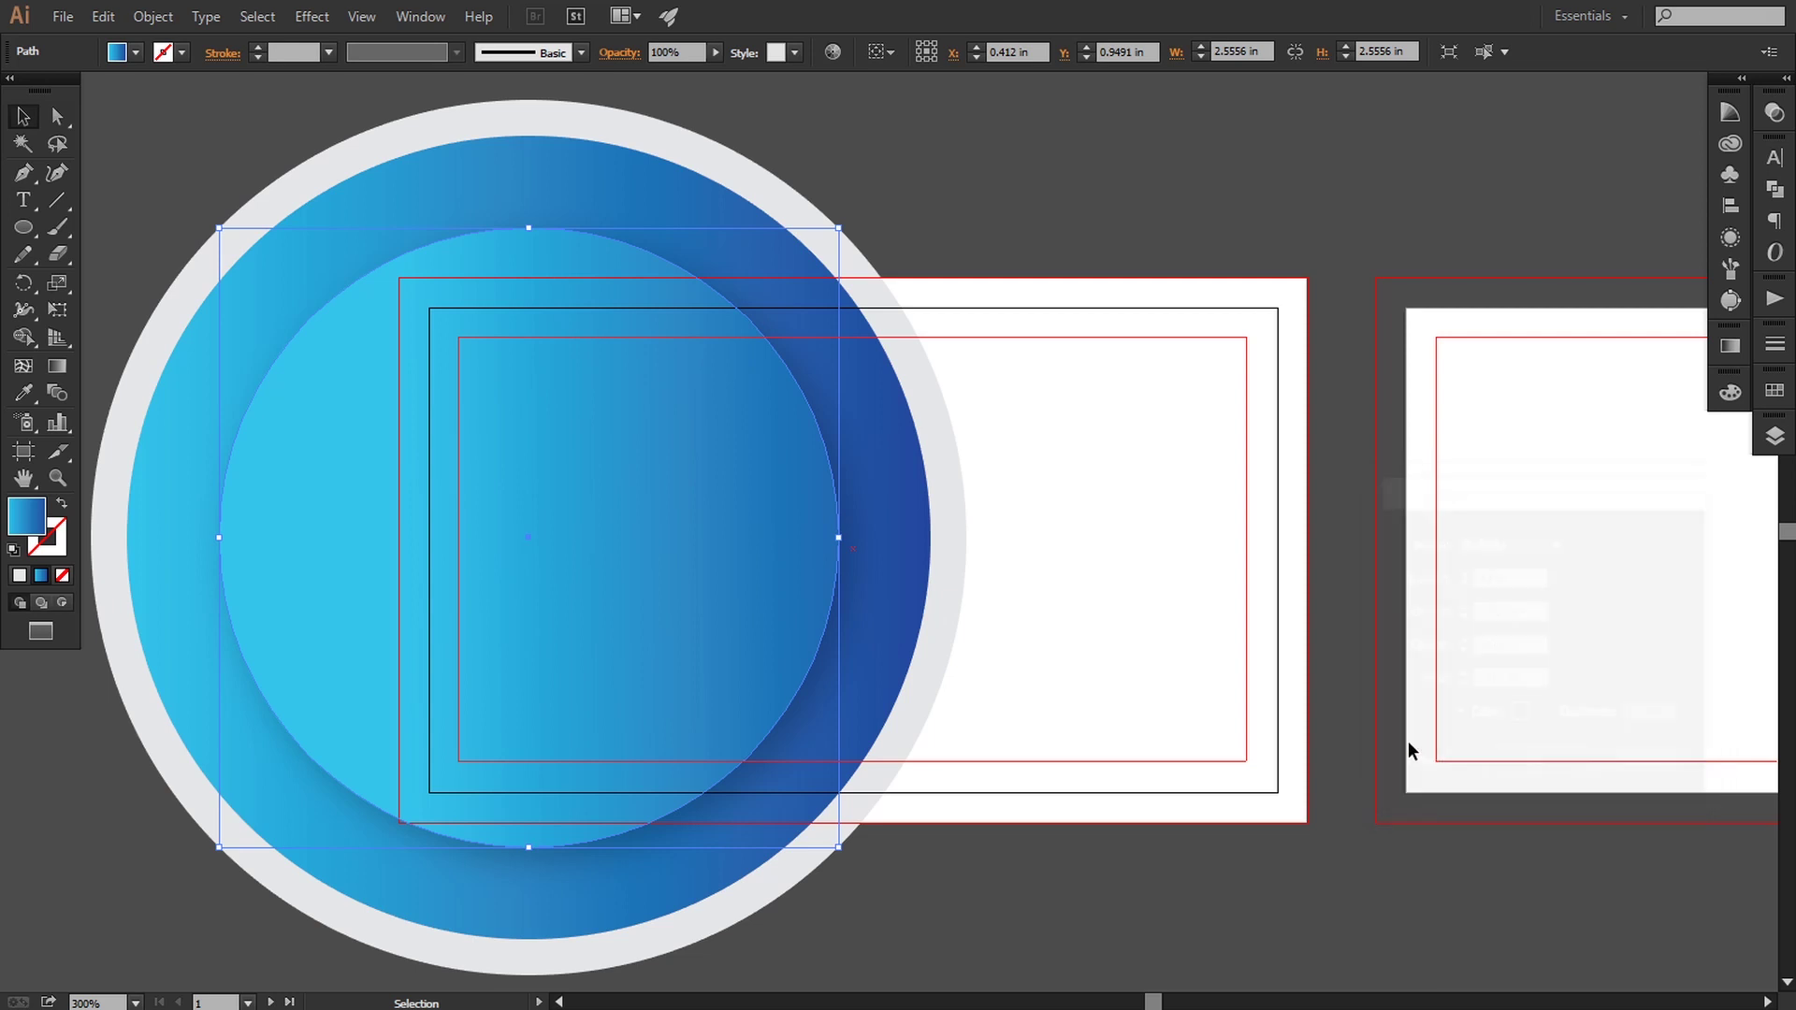
click(24, 116)
click(178, 157)
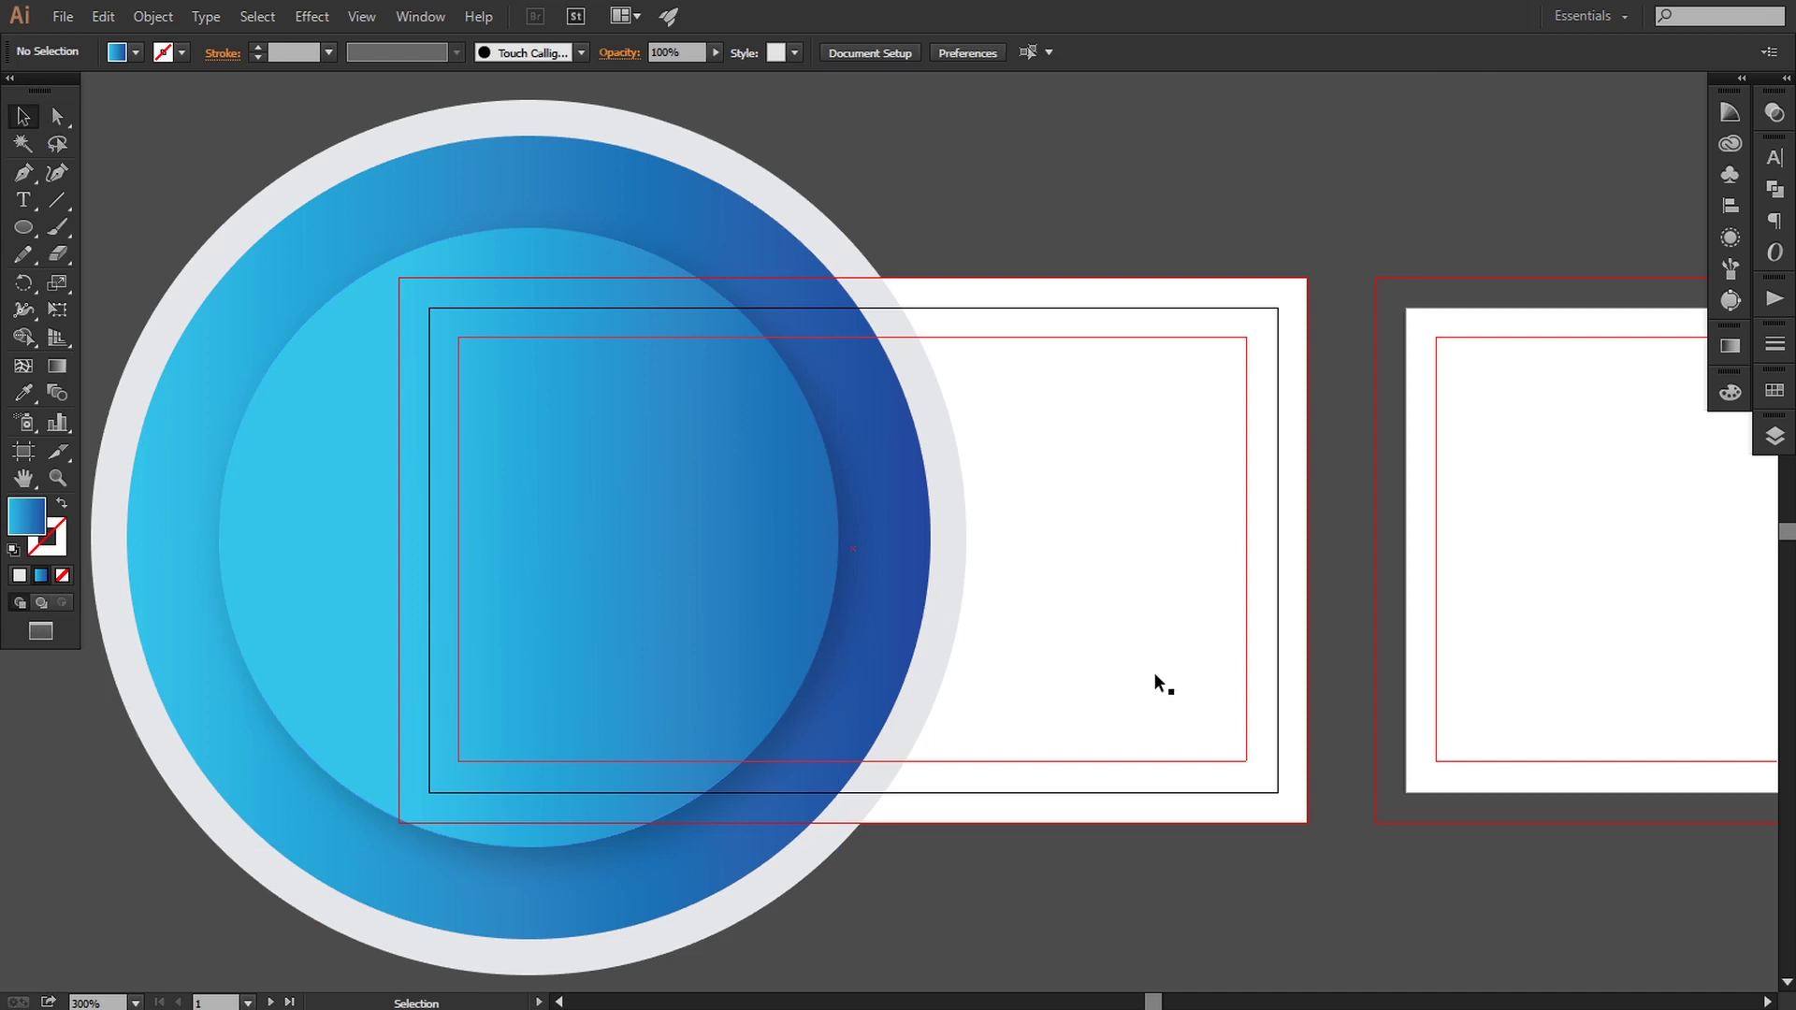
Lighten the outer gray circle's fill to K=8%, keeping C, M and Y at 0%
key(a)
key(ctrl+minus)
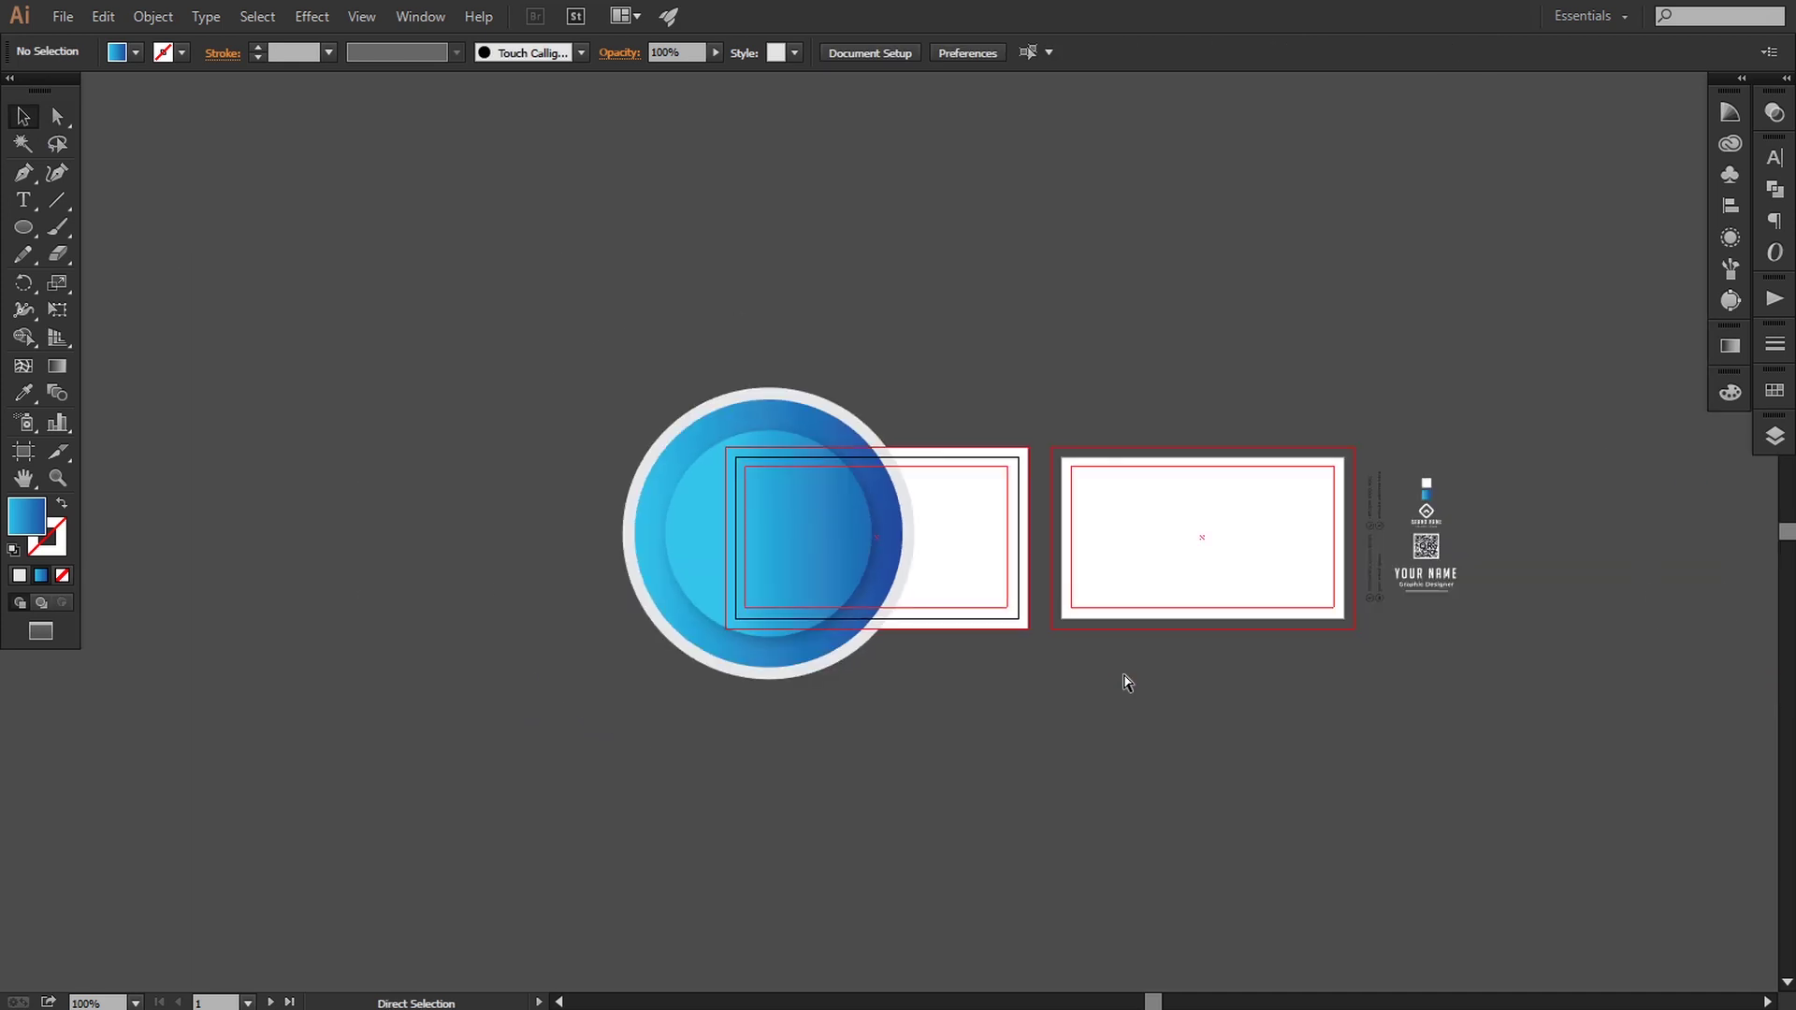
drag(1011, 558, 926, 557)
click(829, 519)
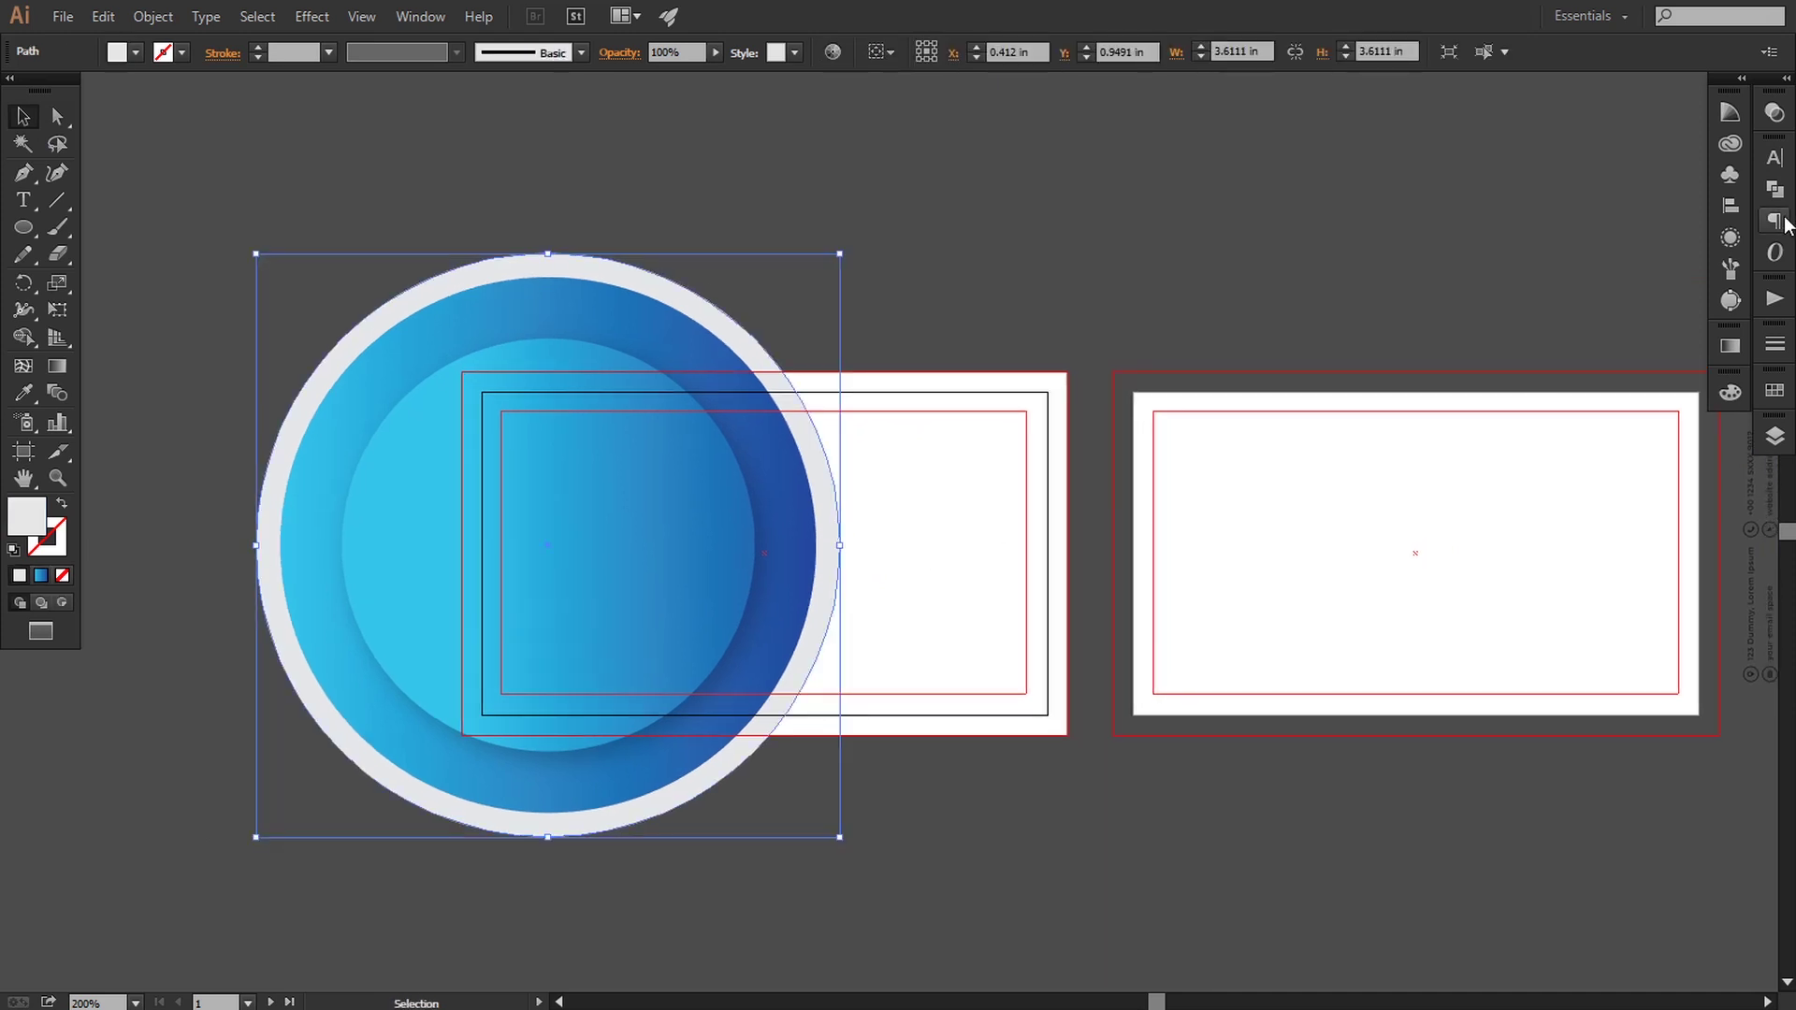
click(1730, 392)
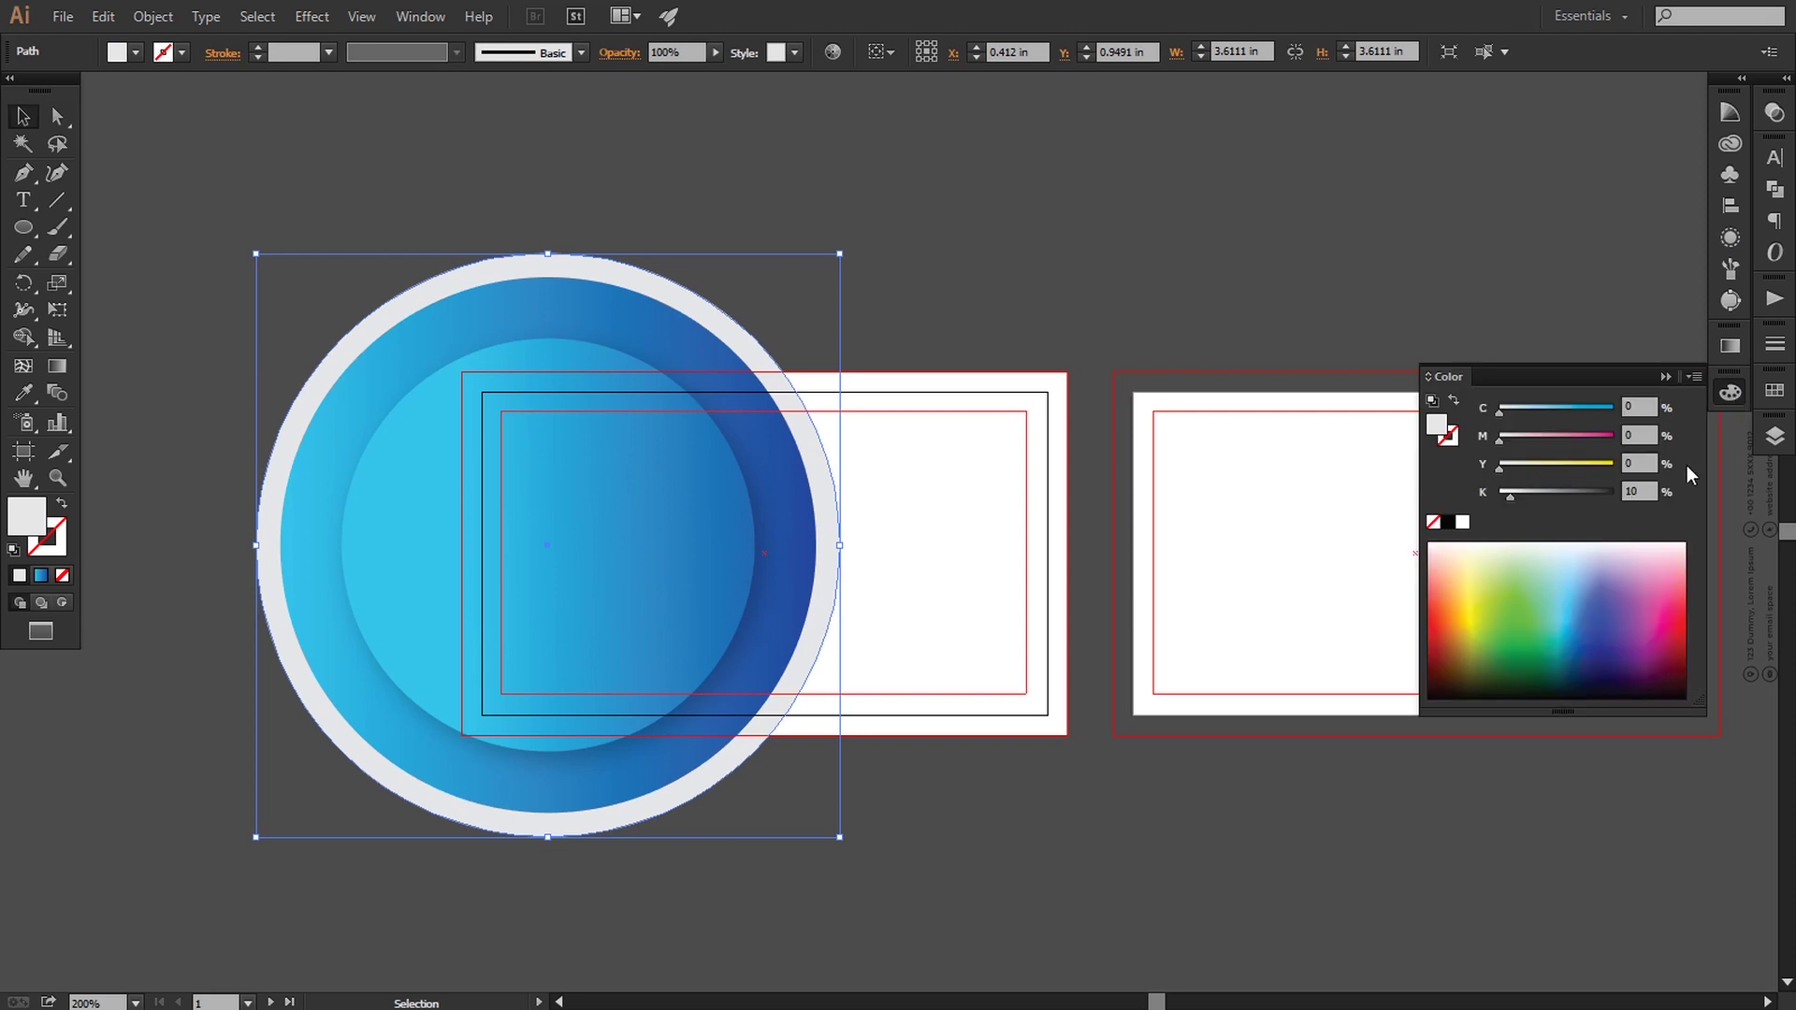
click(1508, 493)
click(1135, 797)
drag(946, 795, 966, 801)
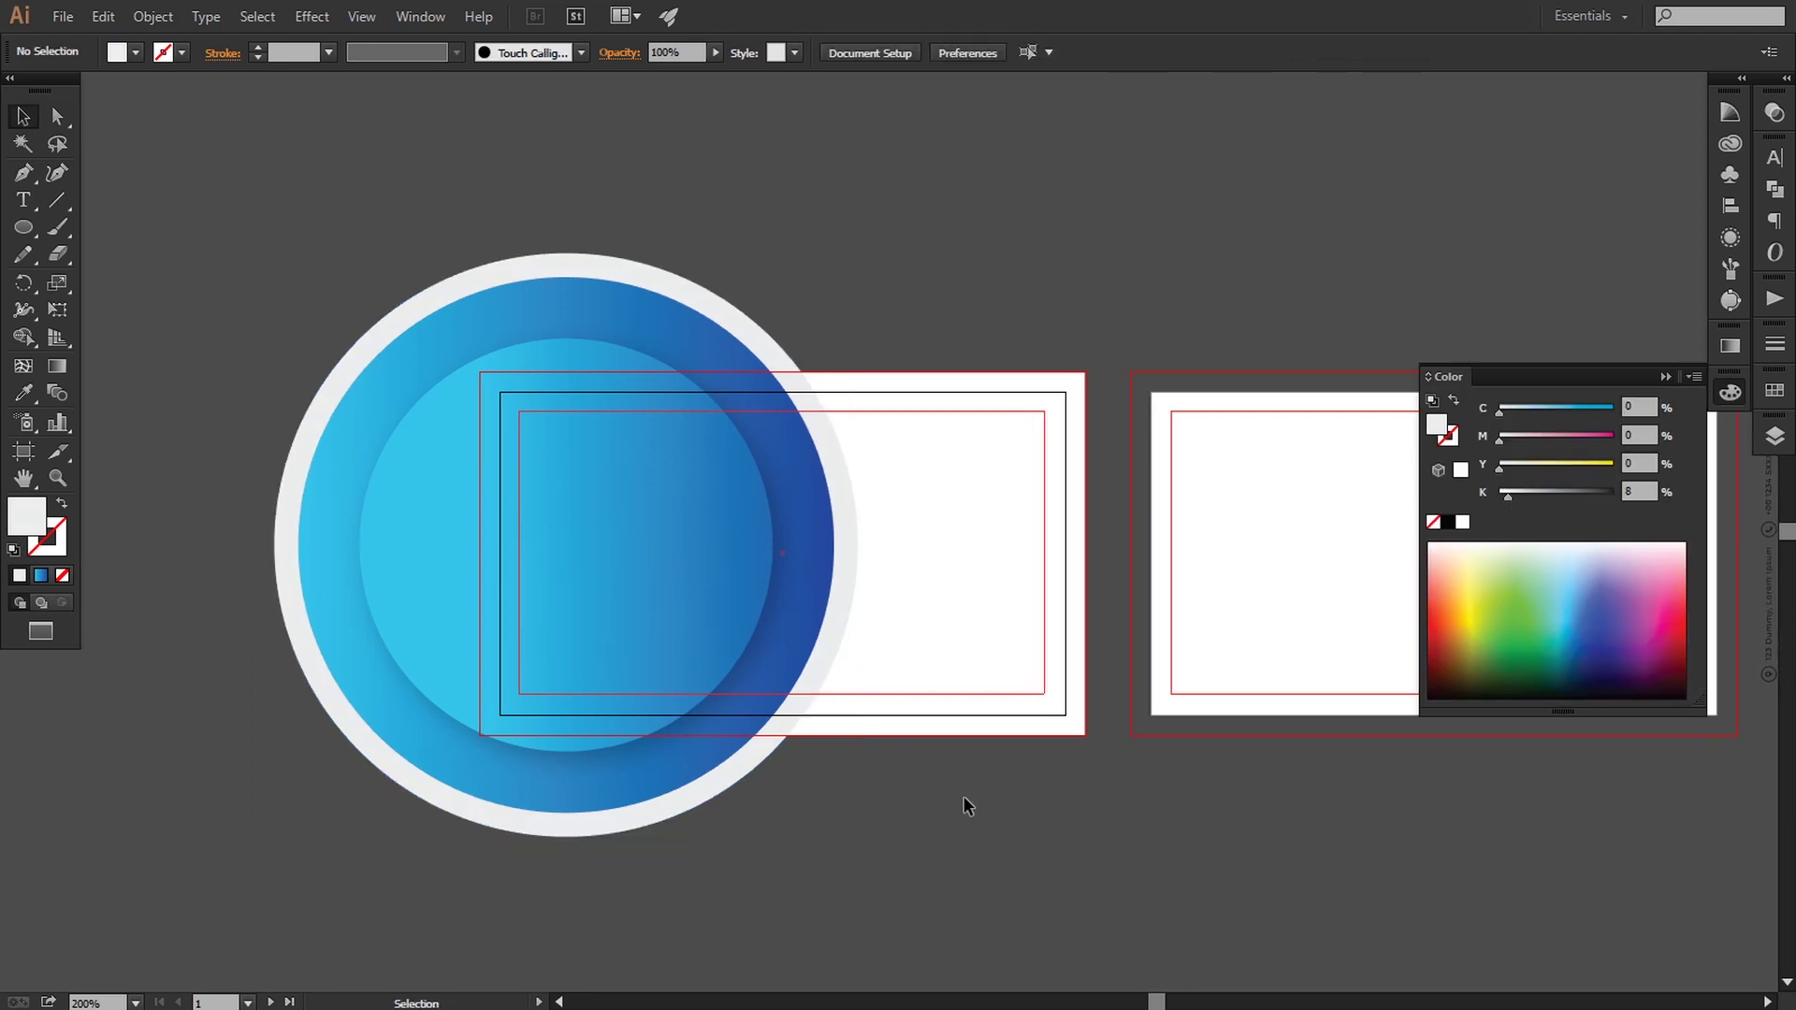
key(ctrl+plus)
key(ctrl+minus)
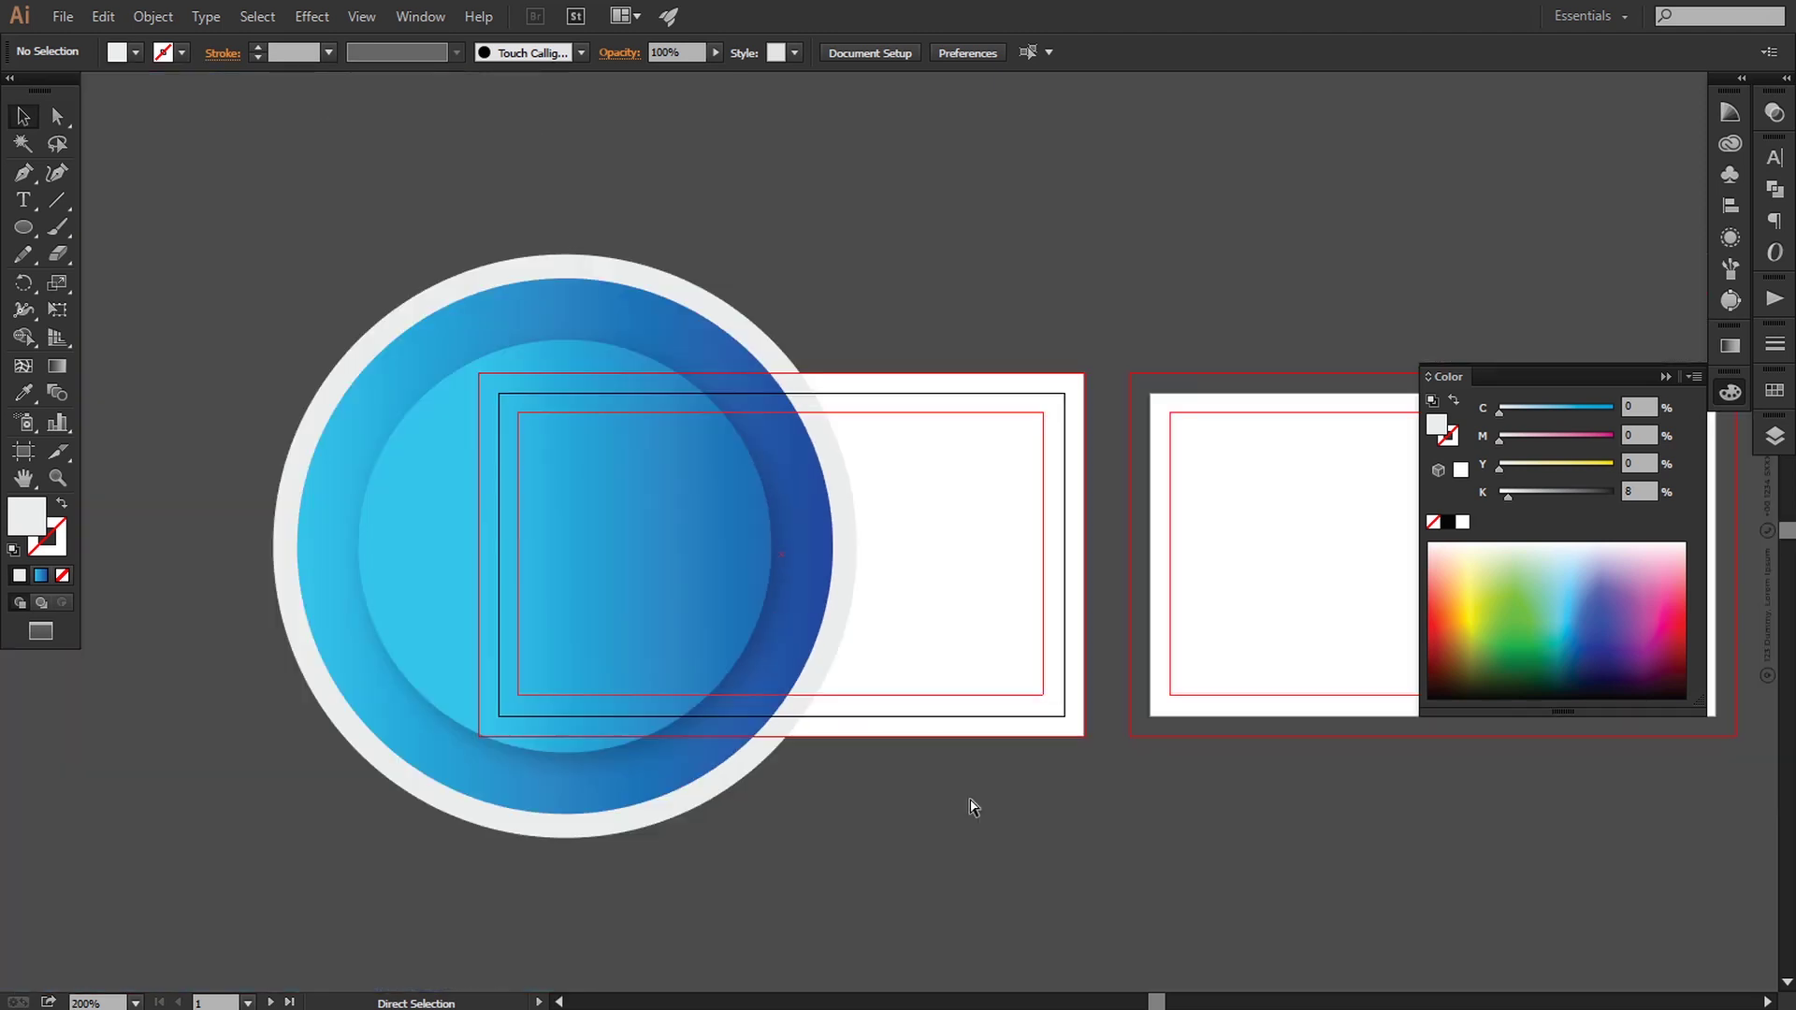
click(1666, 377)
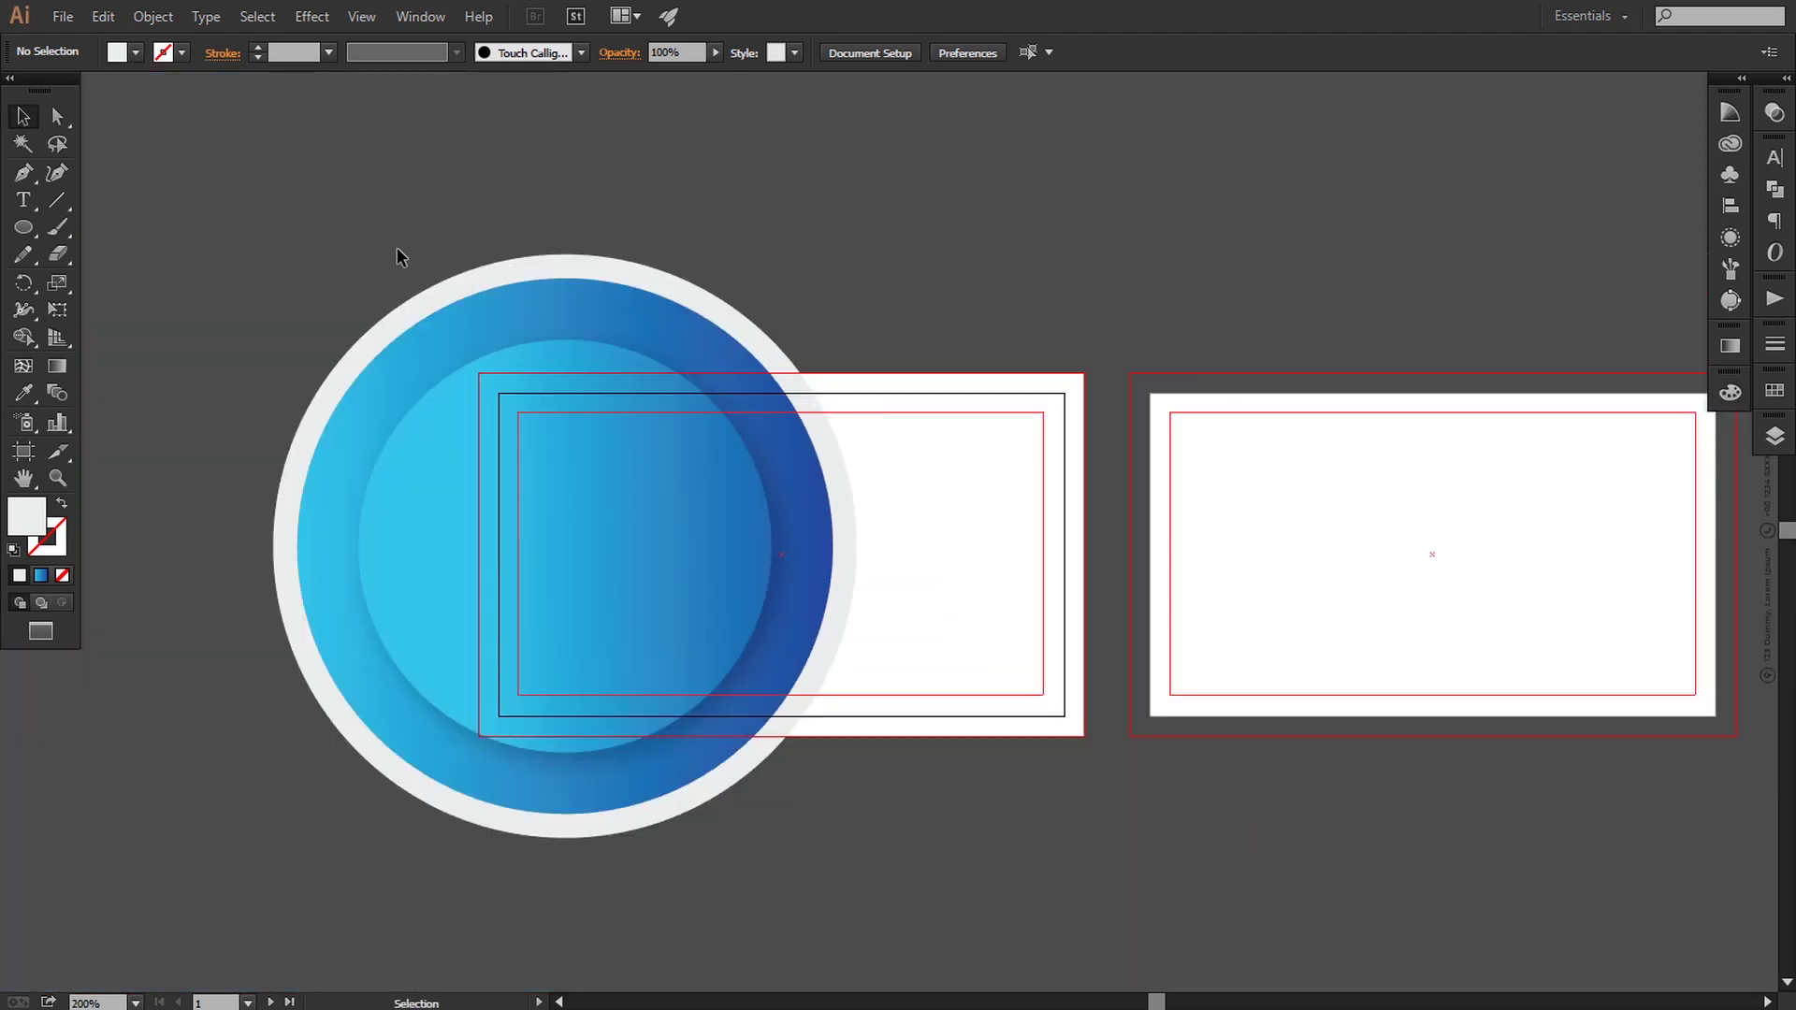
Duplicate the three concentric circles together and place the copy over the upper part of the second card
drag(314, 245, 788, 550)
drag(908, 450, 1071, 440)
drag(669, 432, 1184, 439)
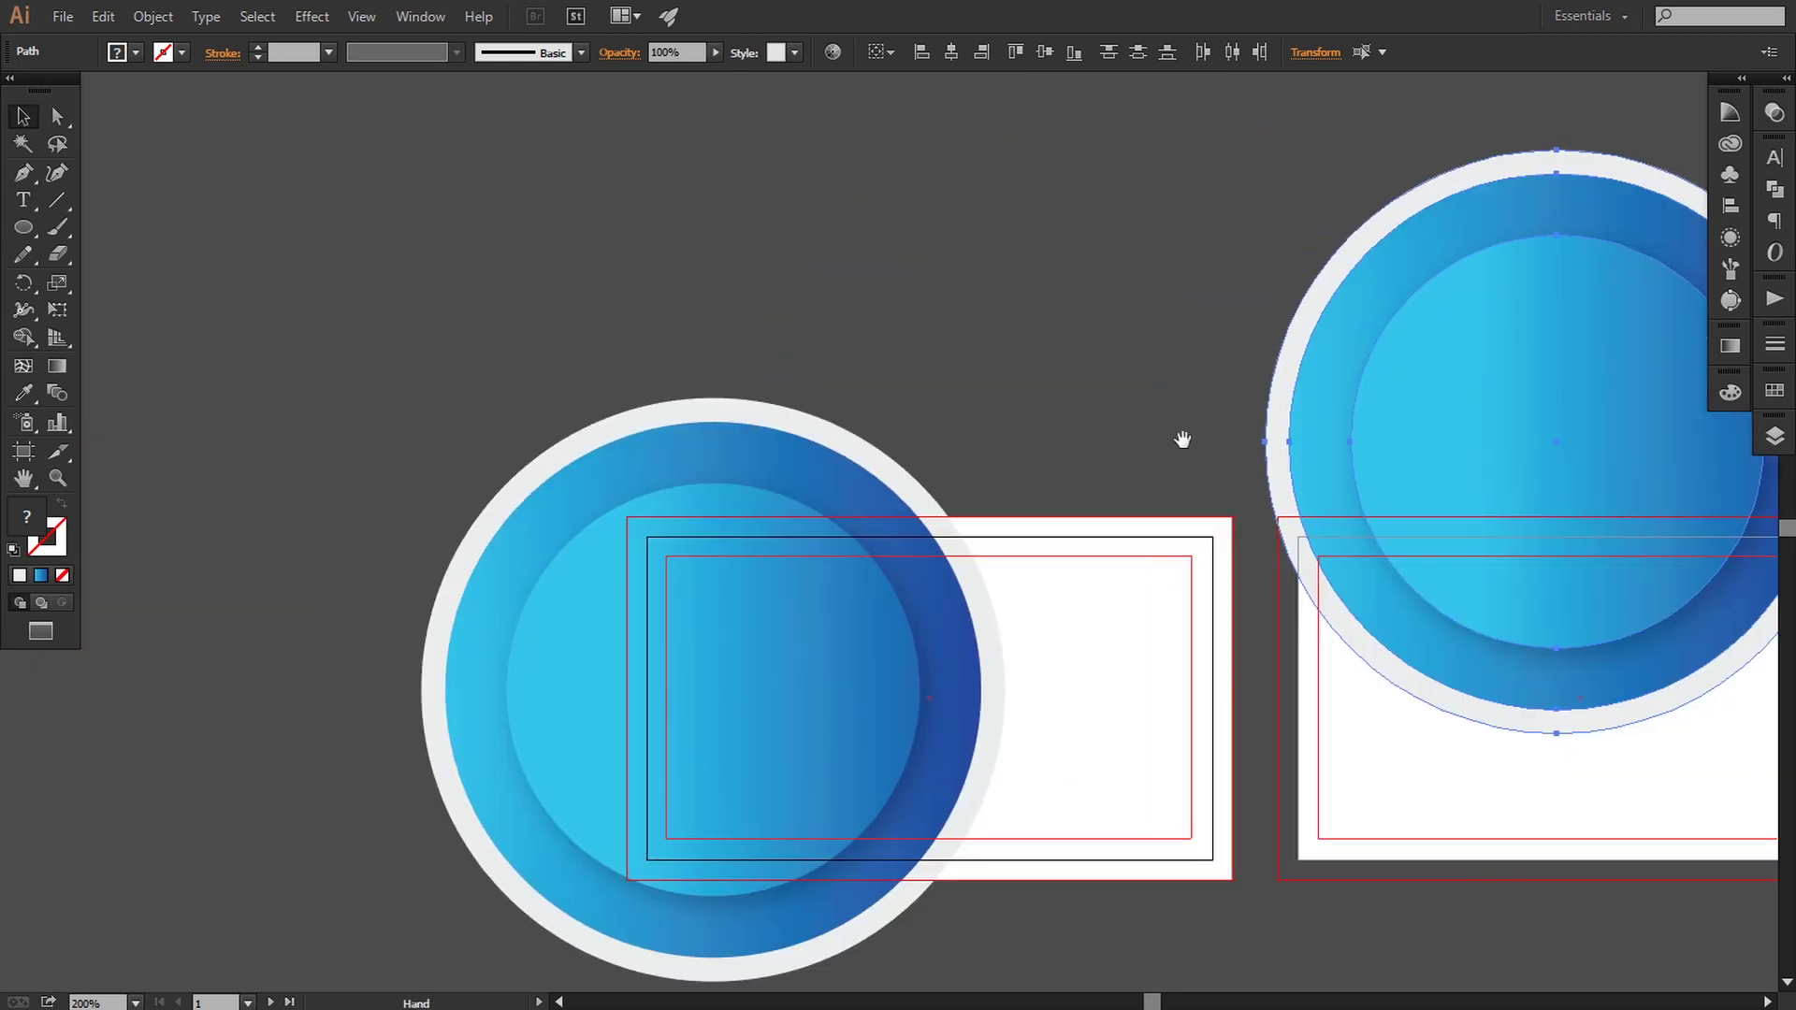
click(982, 417)
drag(982, 417, 918, 256)
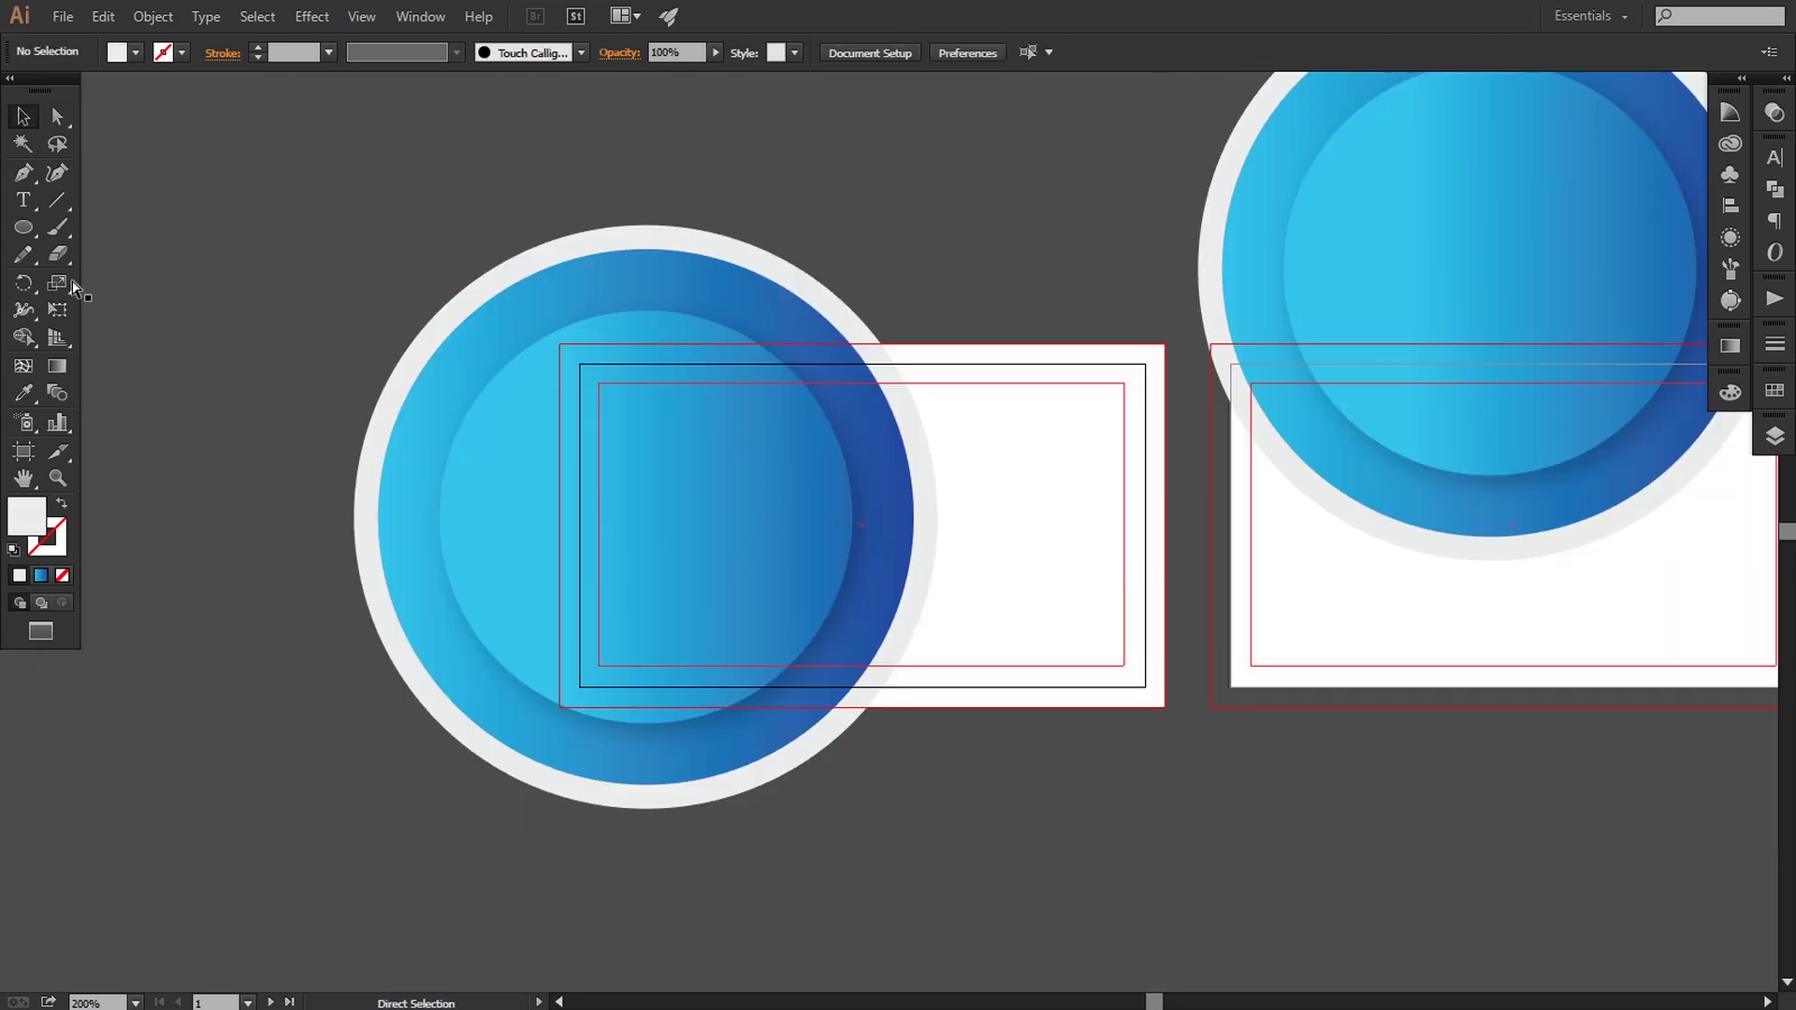
Draw a 3.745 × 2.255 in rectangle over the first card, covering its full bleed area
key(ctrl+=)
drag(24, 227, 112, 230)
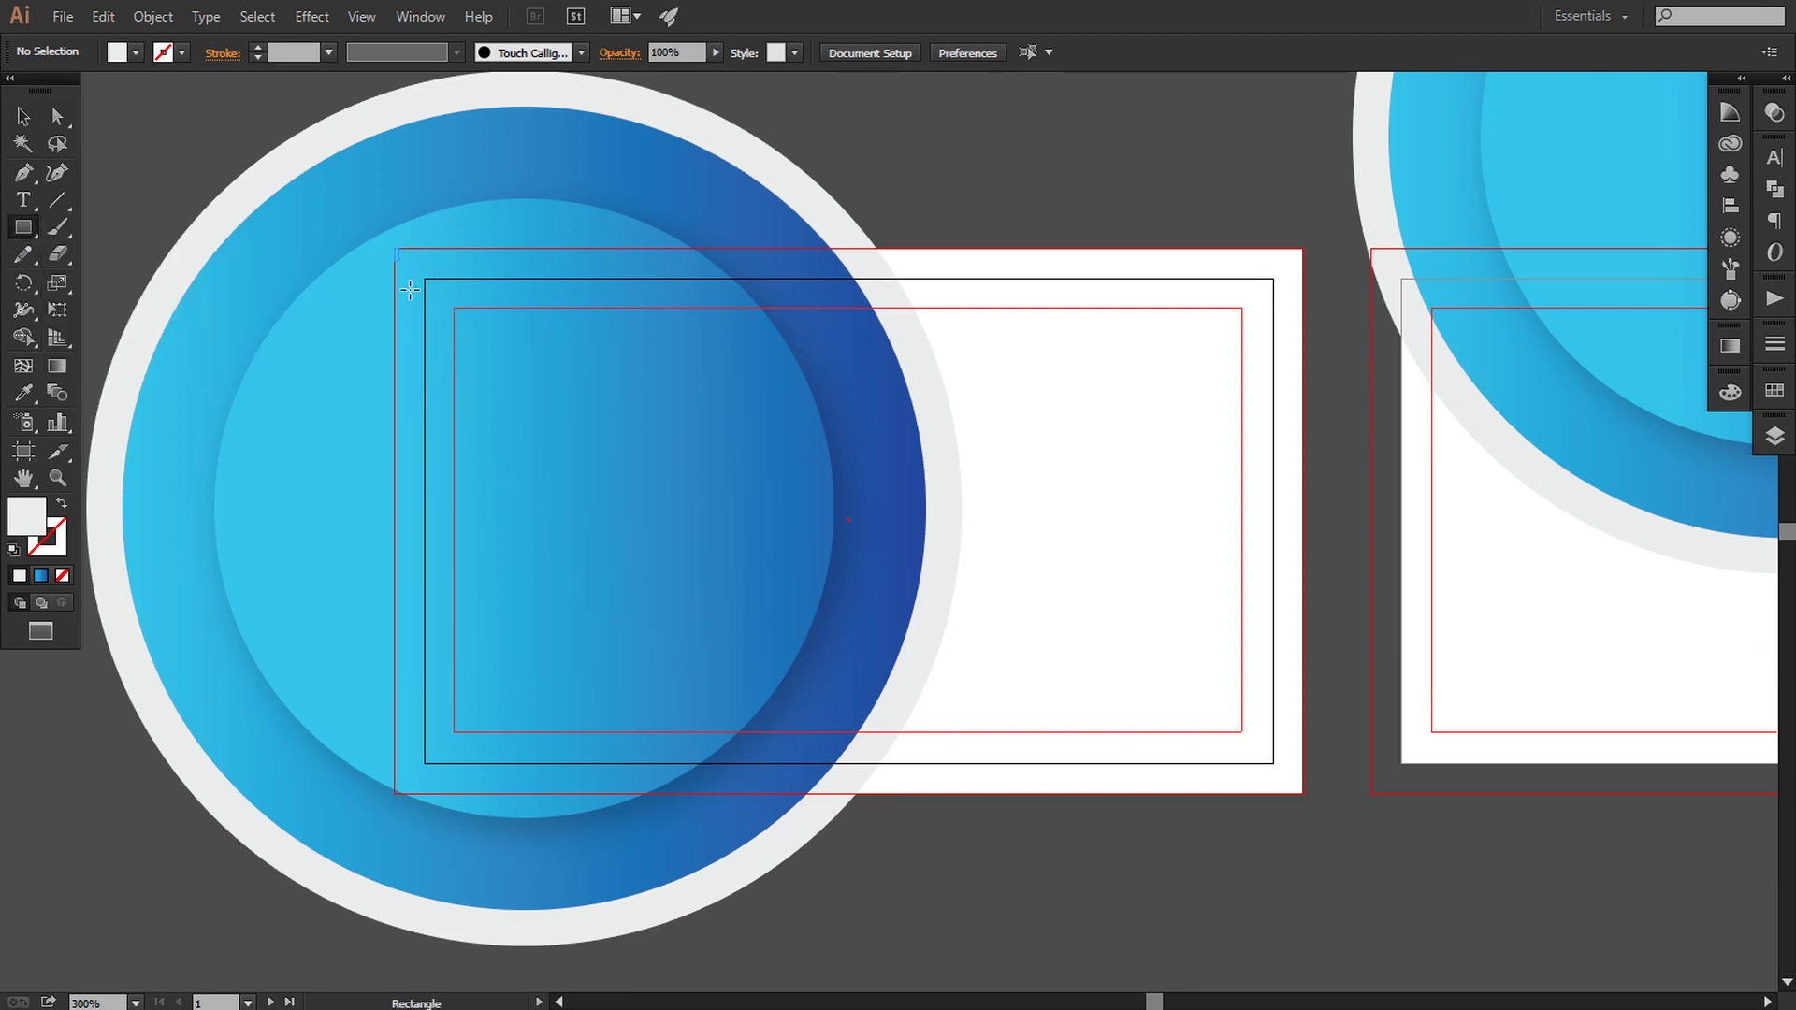
drag(395, 248, 1302, 796)
key(v)
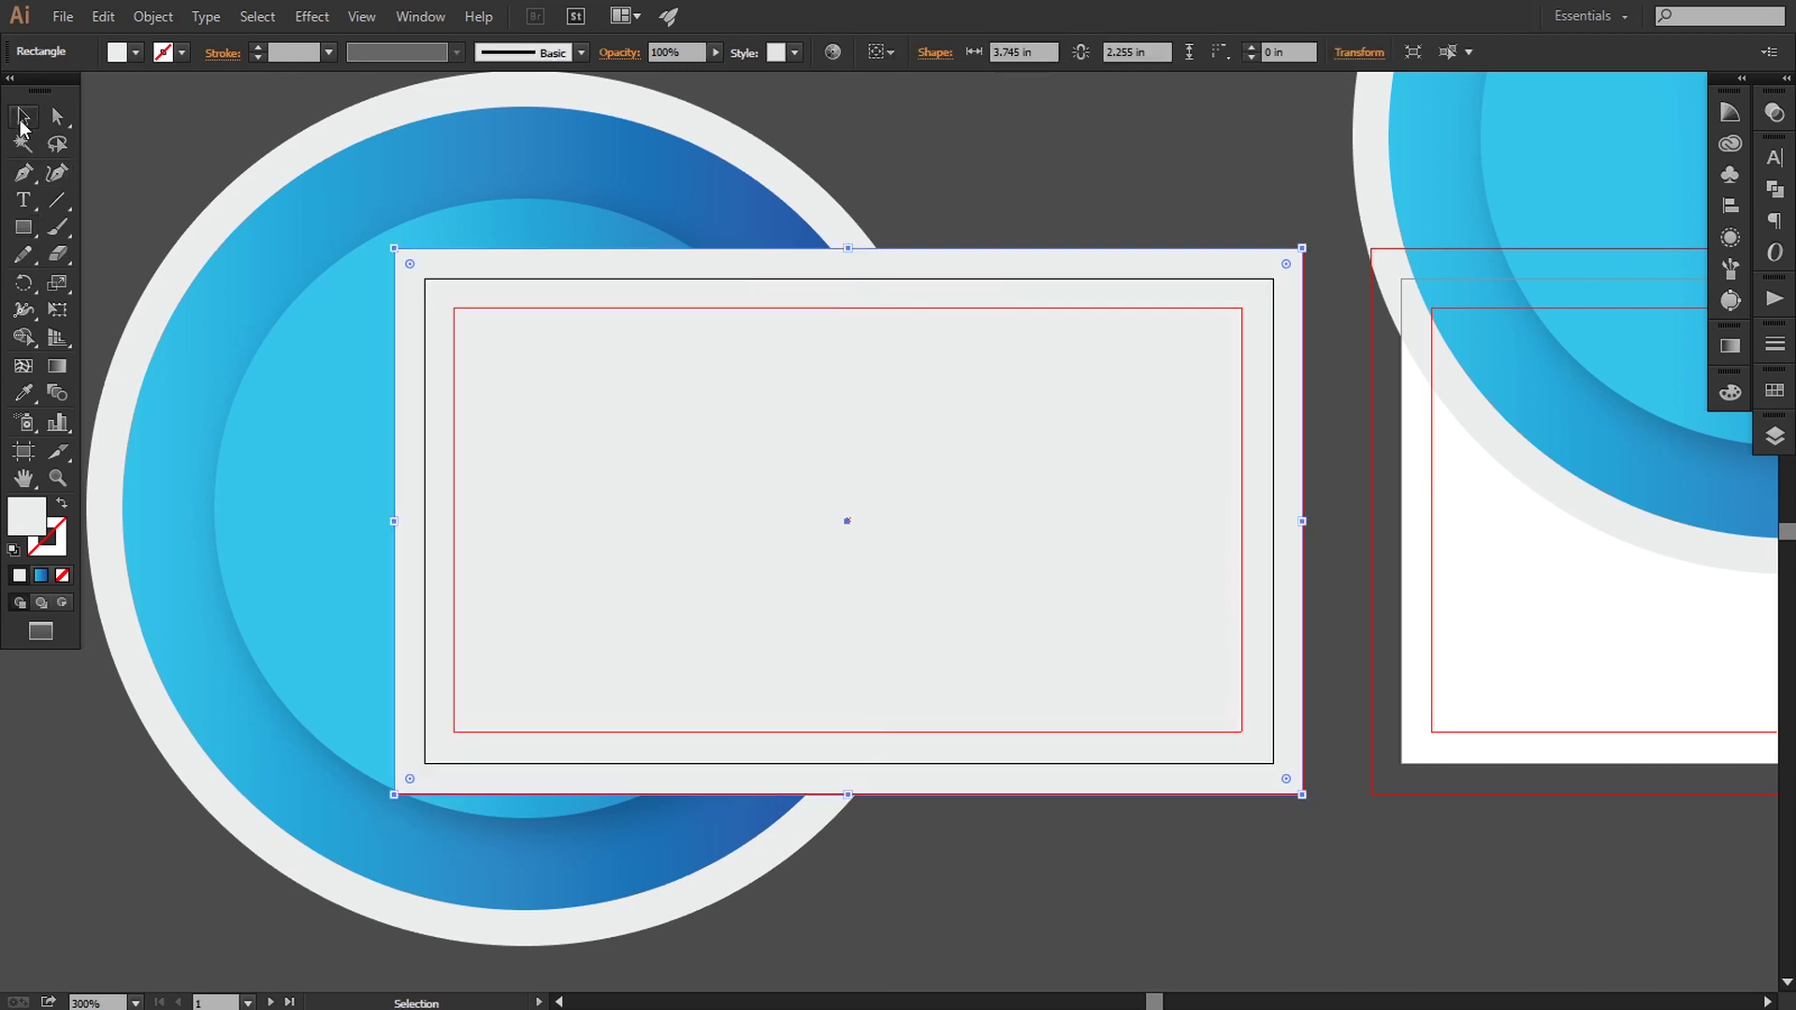
Clip the first card's three circles to the bleed-sized rectangle with a clipping mask
shift+click(311, 398)
shift+click(176, 322)
shift+click(157, 271)
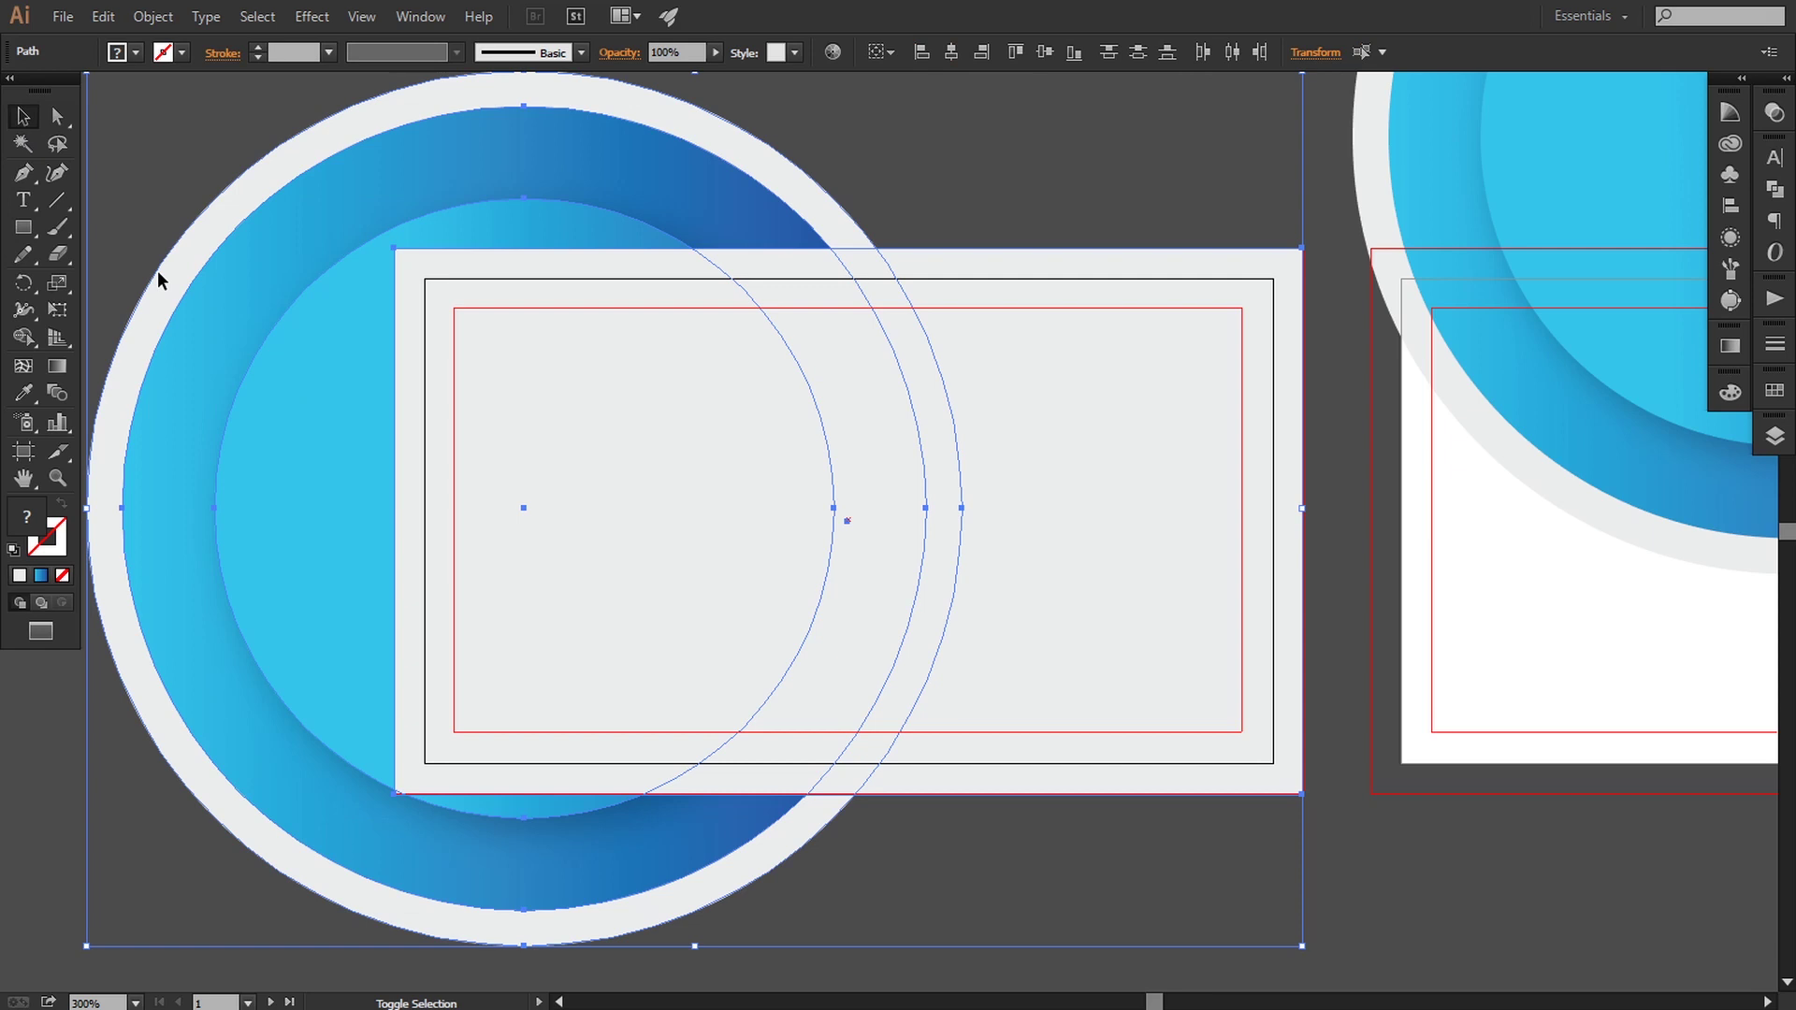
click(143, 20)
mouse_move(393, 732)
click(470, 725)
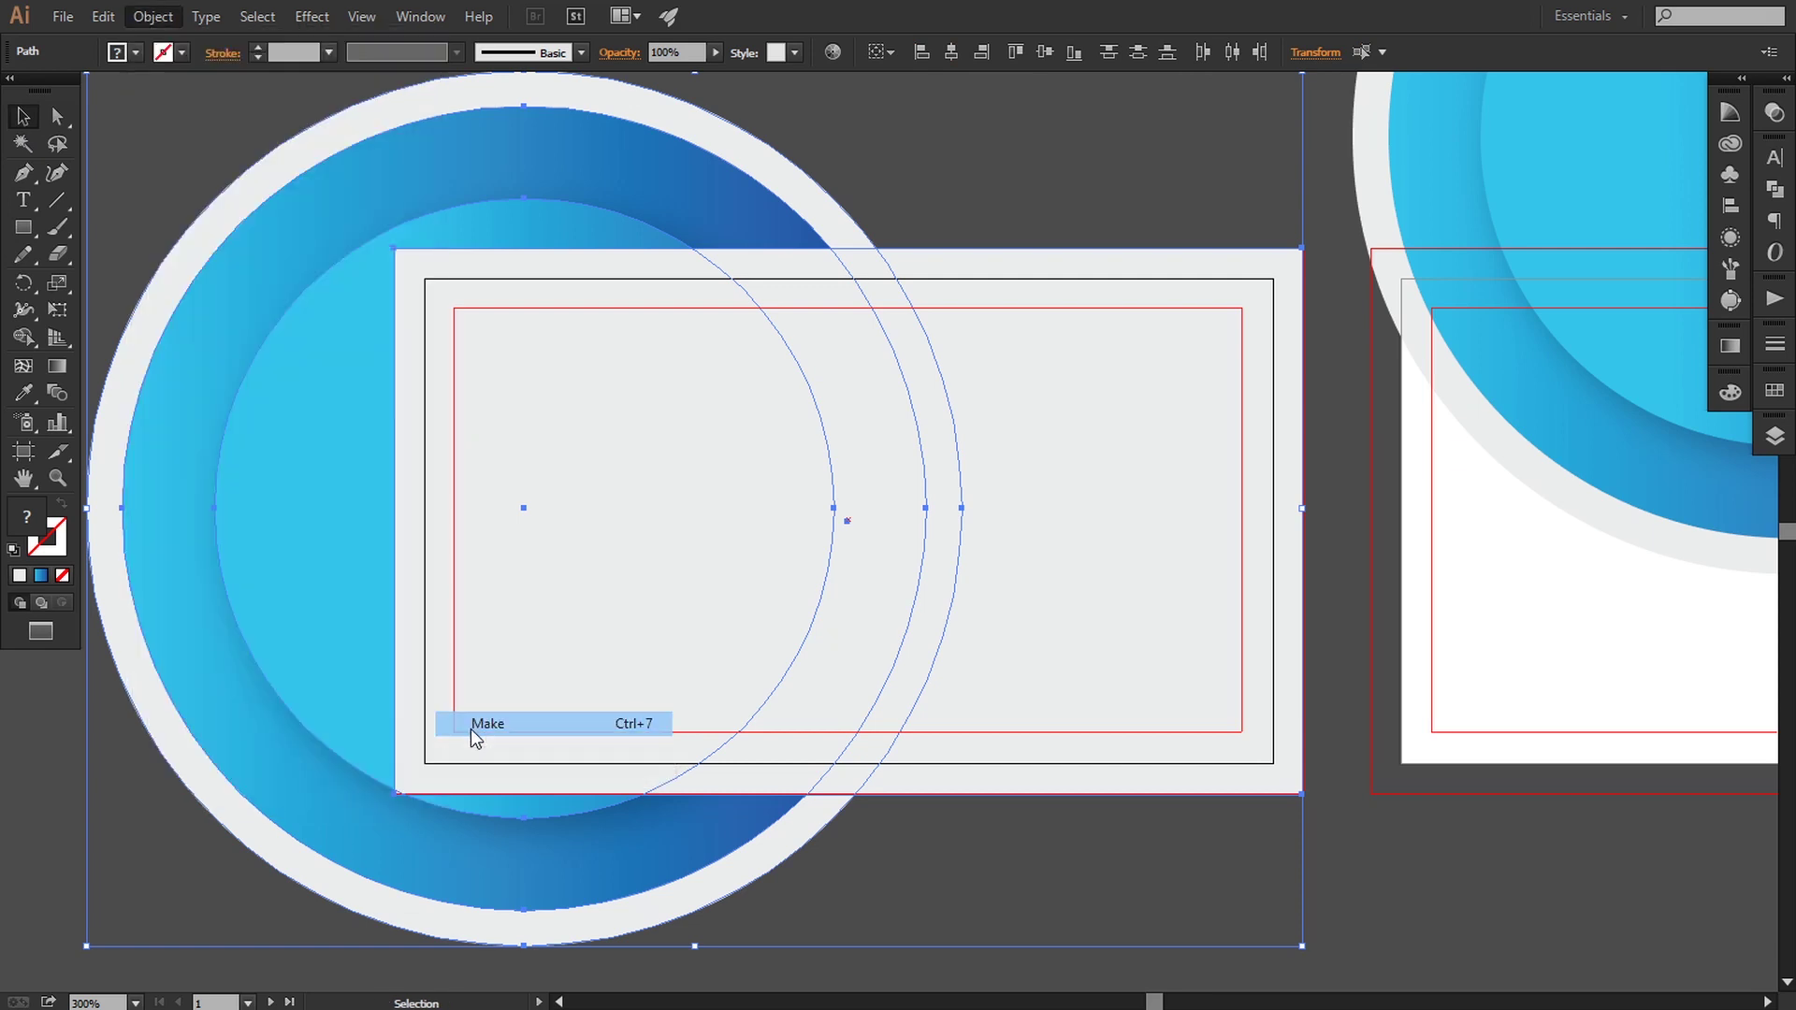
click(873, 879)
scroll(908, 823, right, 4)
scroll(870, 786, up, 1)
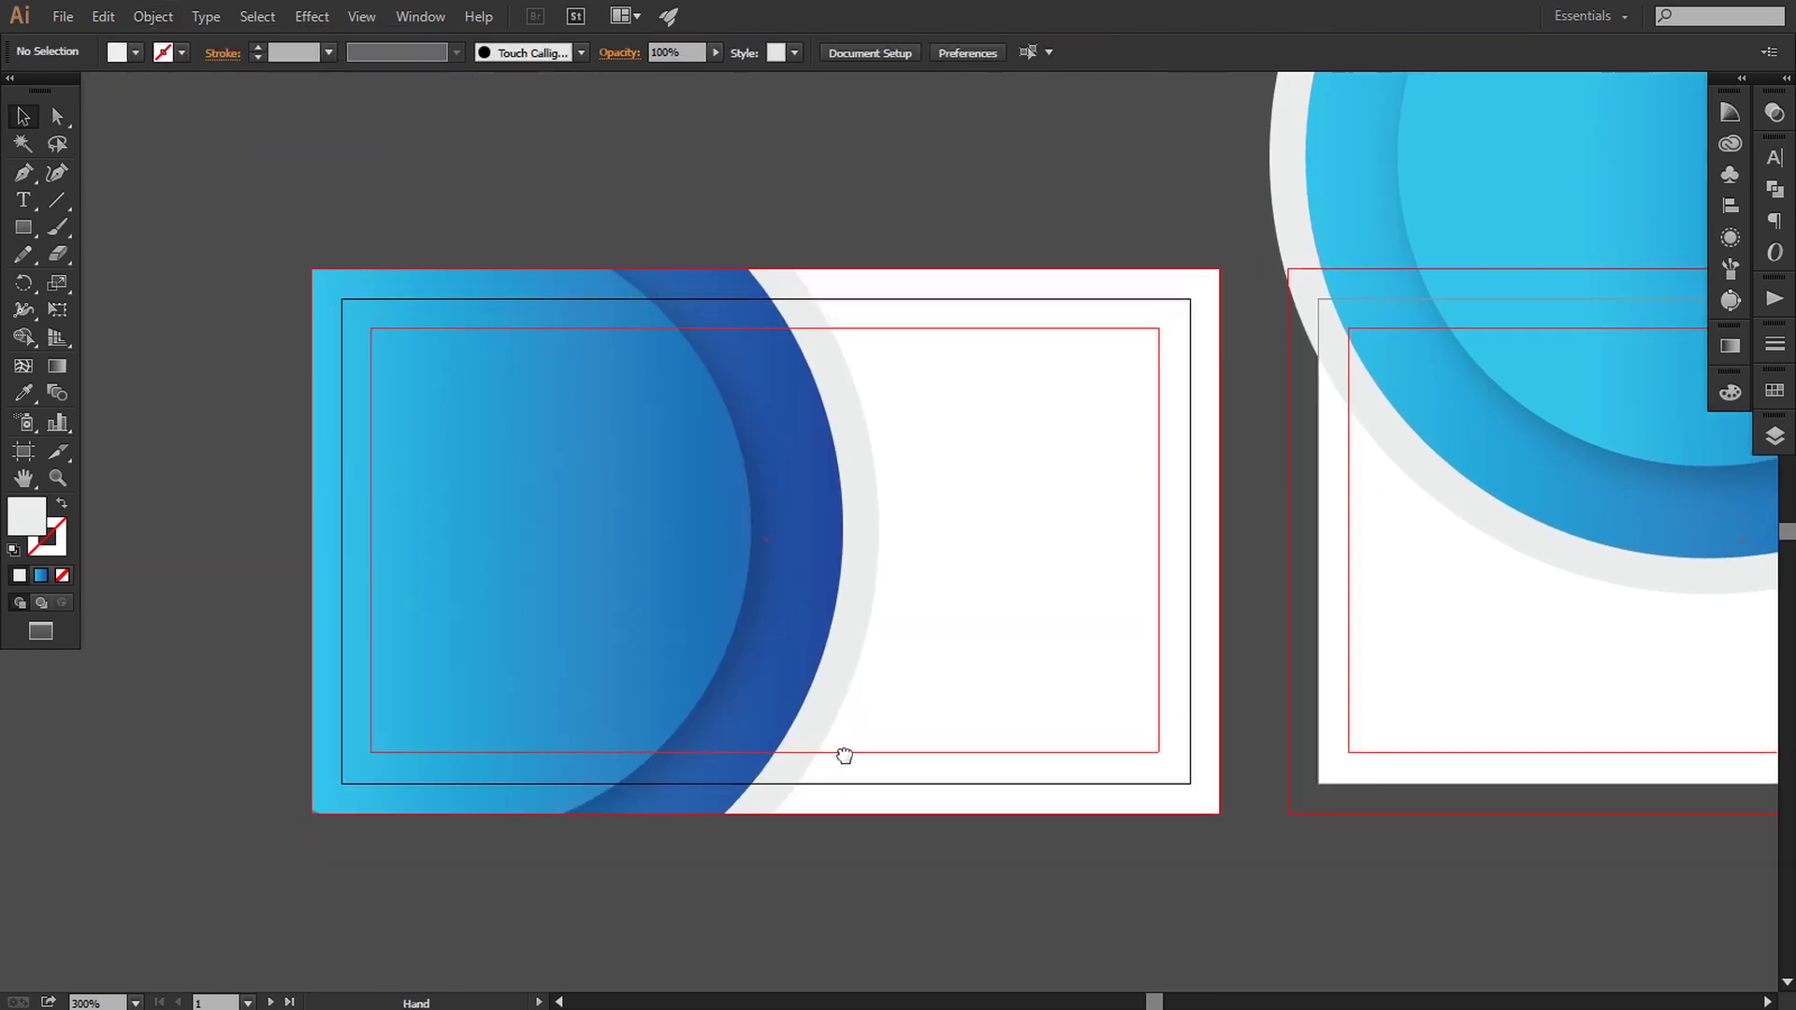
key(ctrl+minus)
key(ctrl+minus)
key(ctrl+plus)
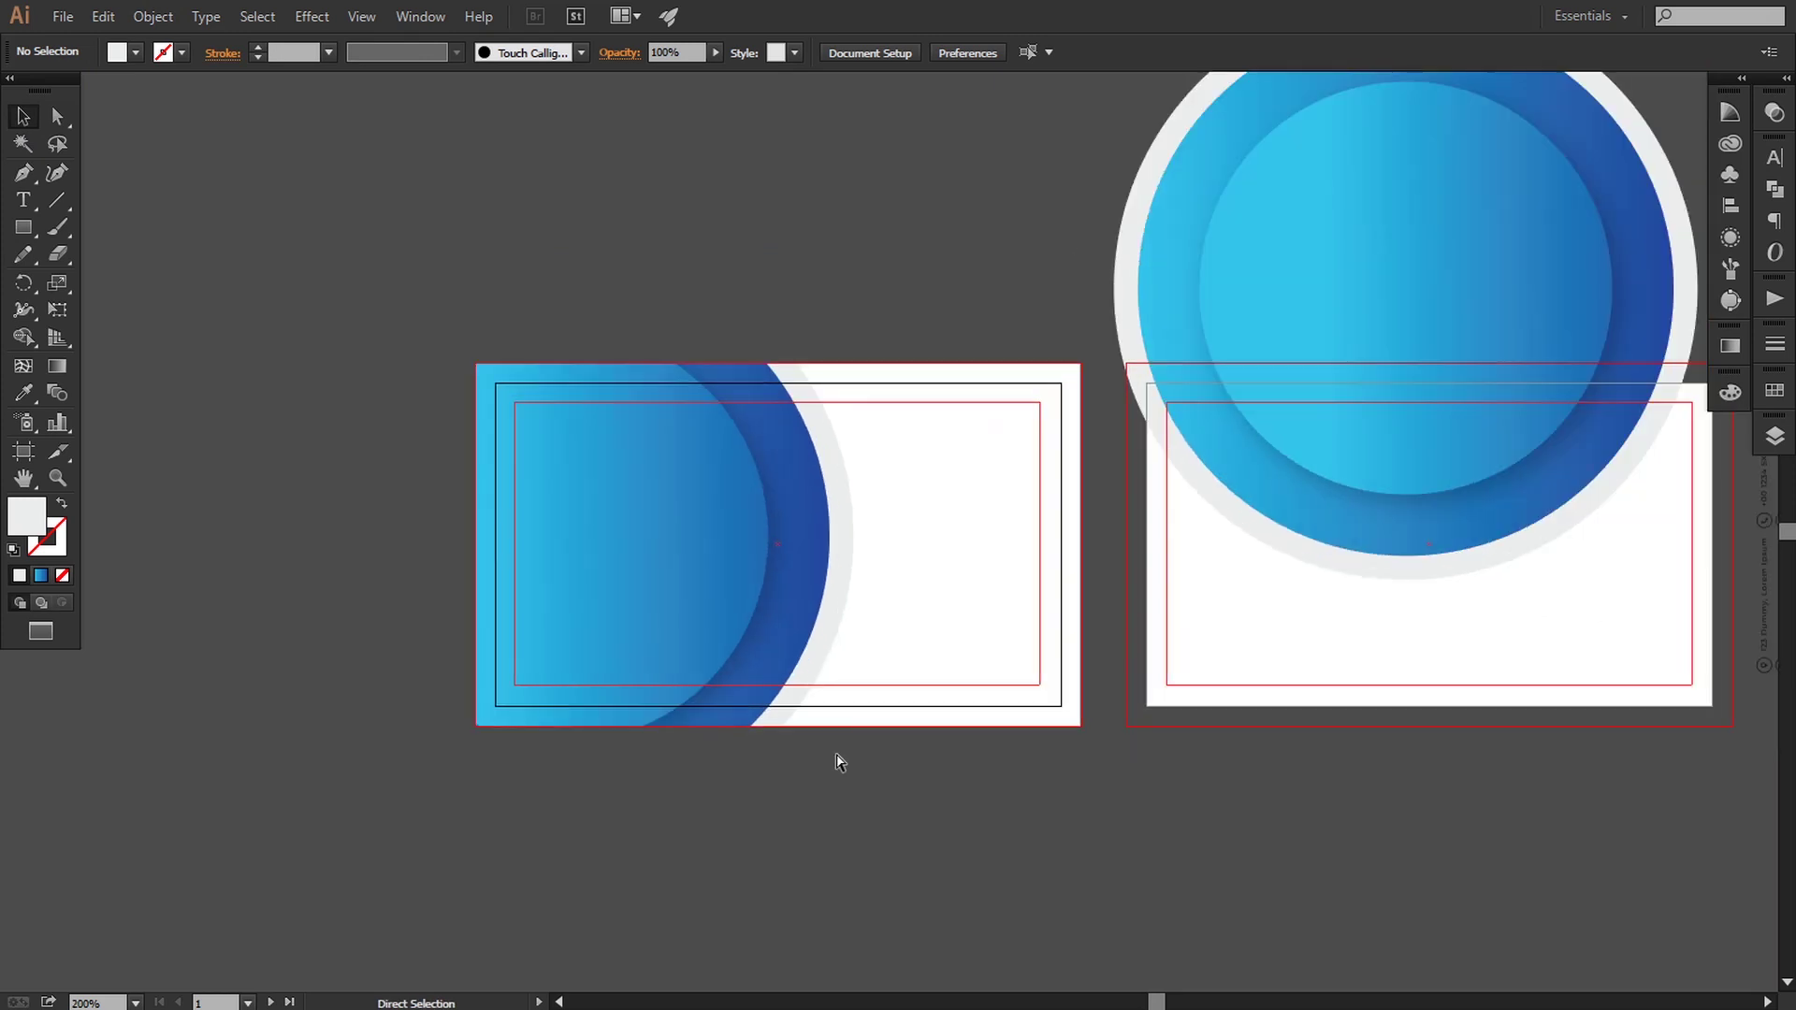
Move the brand logo onto the blue area of the first card and bring it to the front
drag(1092, 746, 790, 746)
mouse_move(1207, 750)
mouse_down()
mouse_move(1142, 749)
mouse_move(1177, 750)
mouse_up()
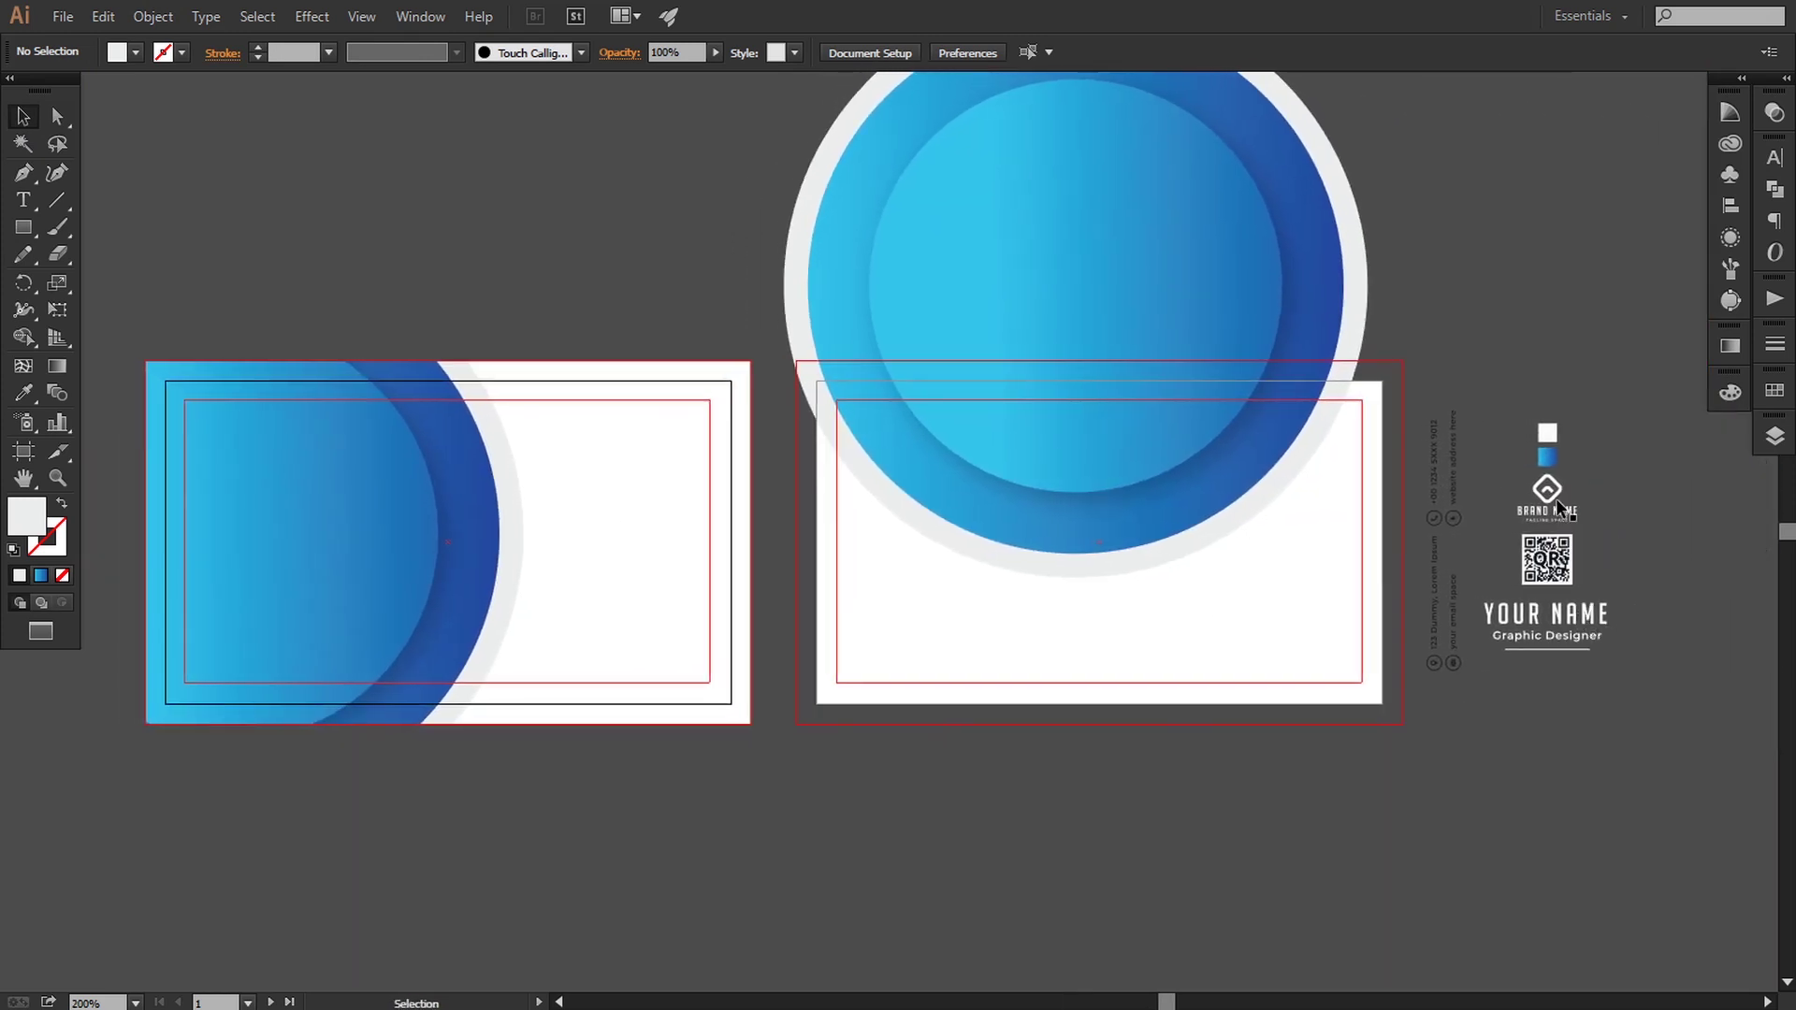
drag(1557, 498, 455, 571)
drag(301, 547, 305, 551)
right_click(306, 551)
mouse_move(393, 737)
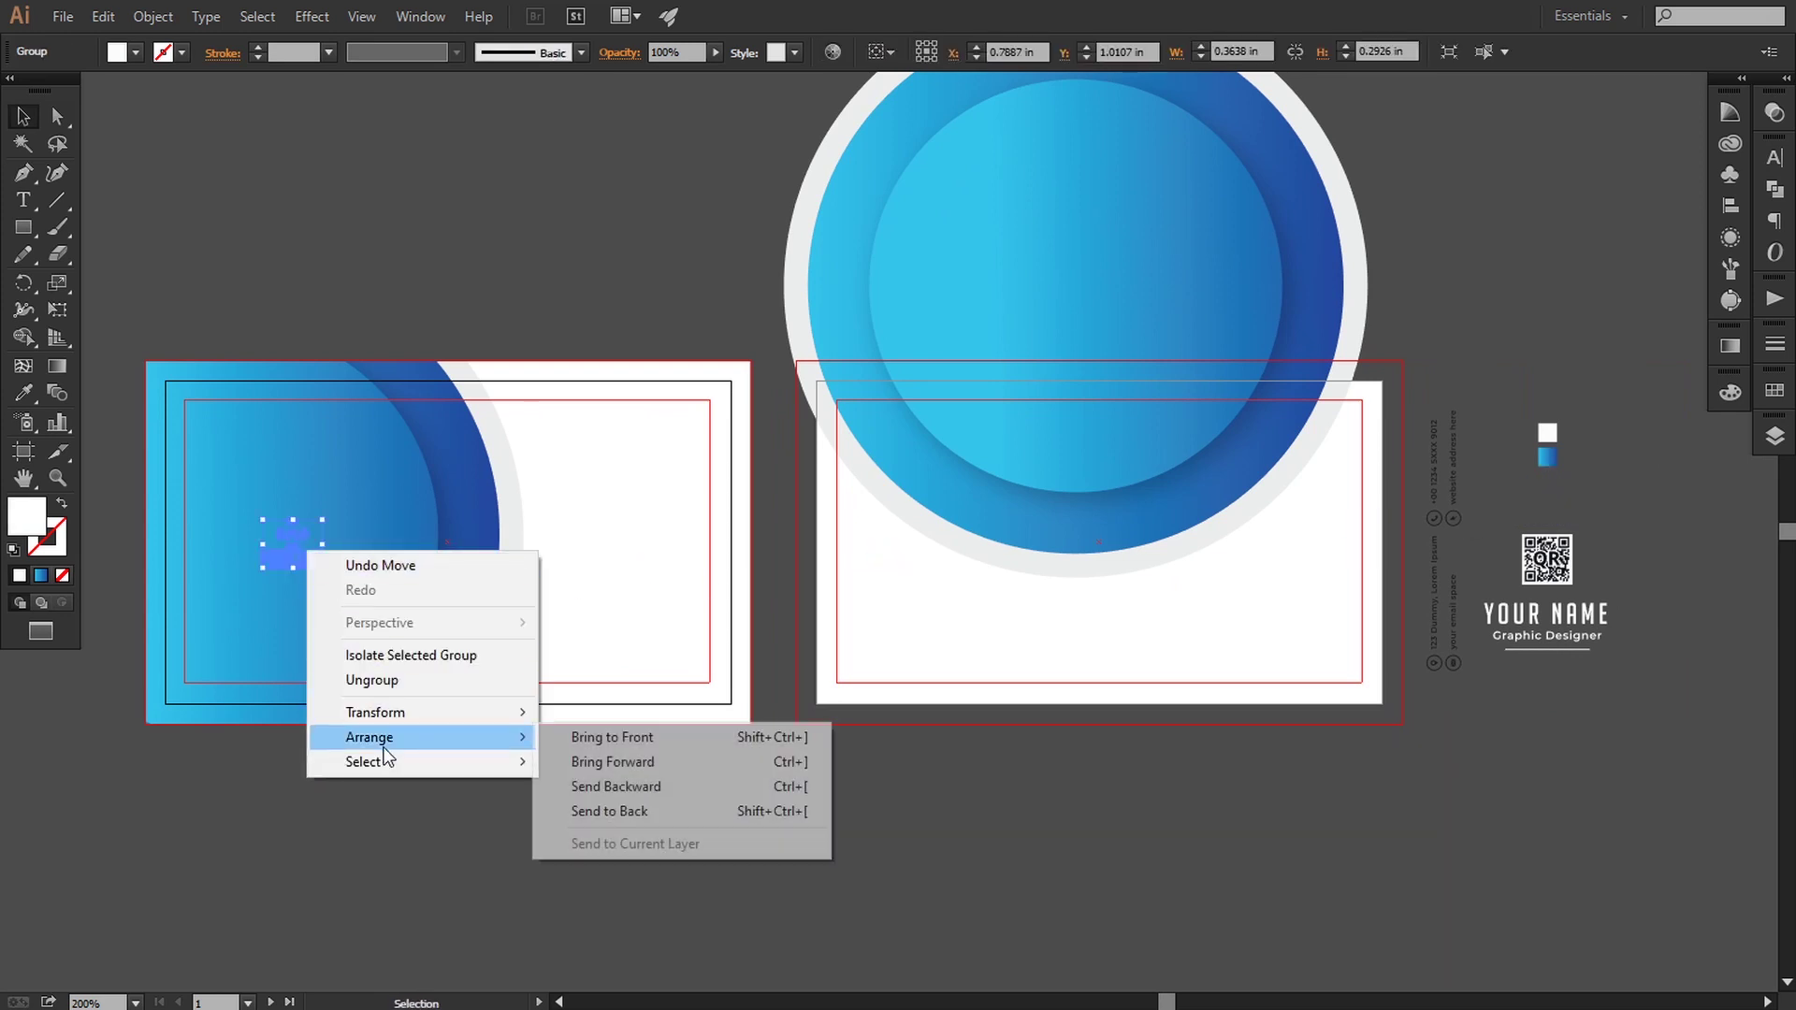
click(582, 745)
Enlarge the logo on the first card to about 0.88 × 0.71 in
scroll(790, 698, left, 5)
scroll(842, 714, up, 2)
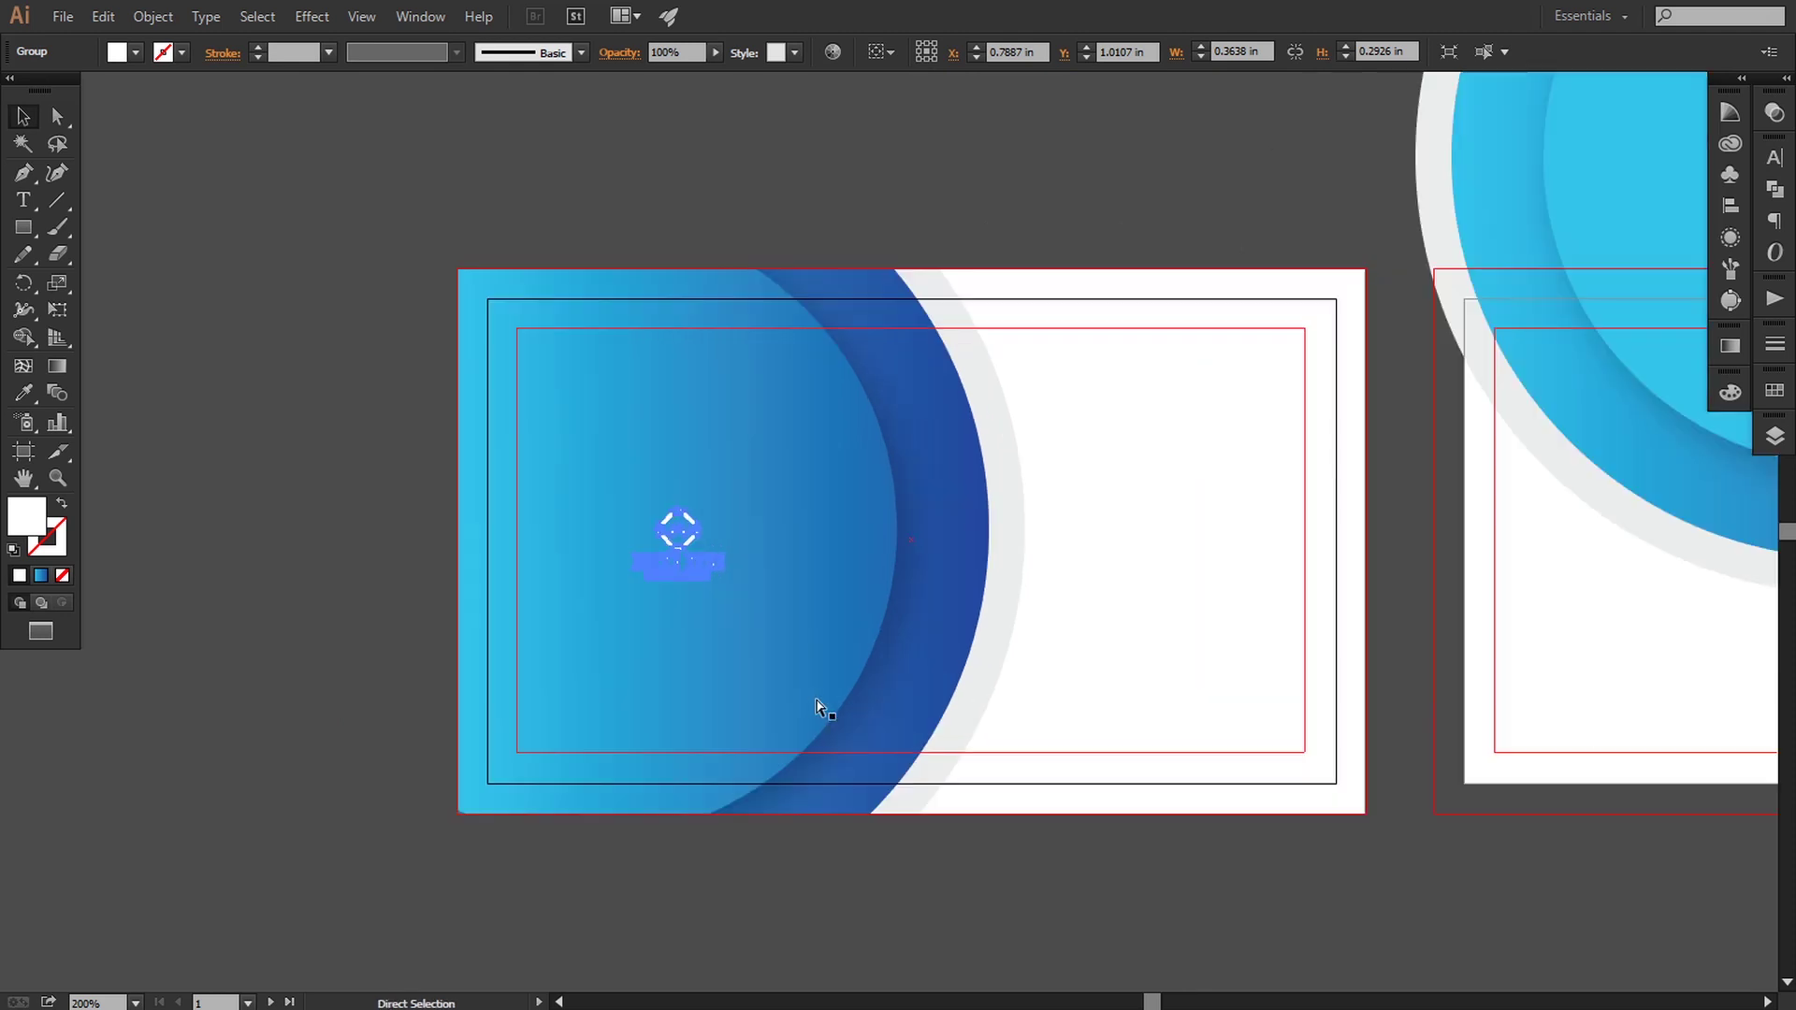
drag(672, 600, 749, 660)
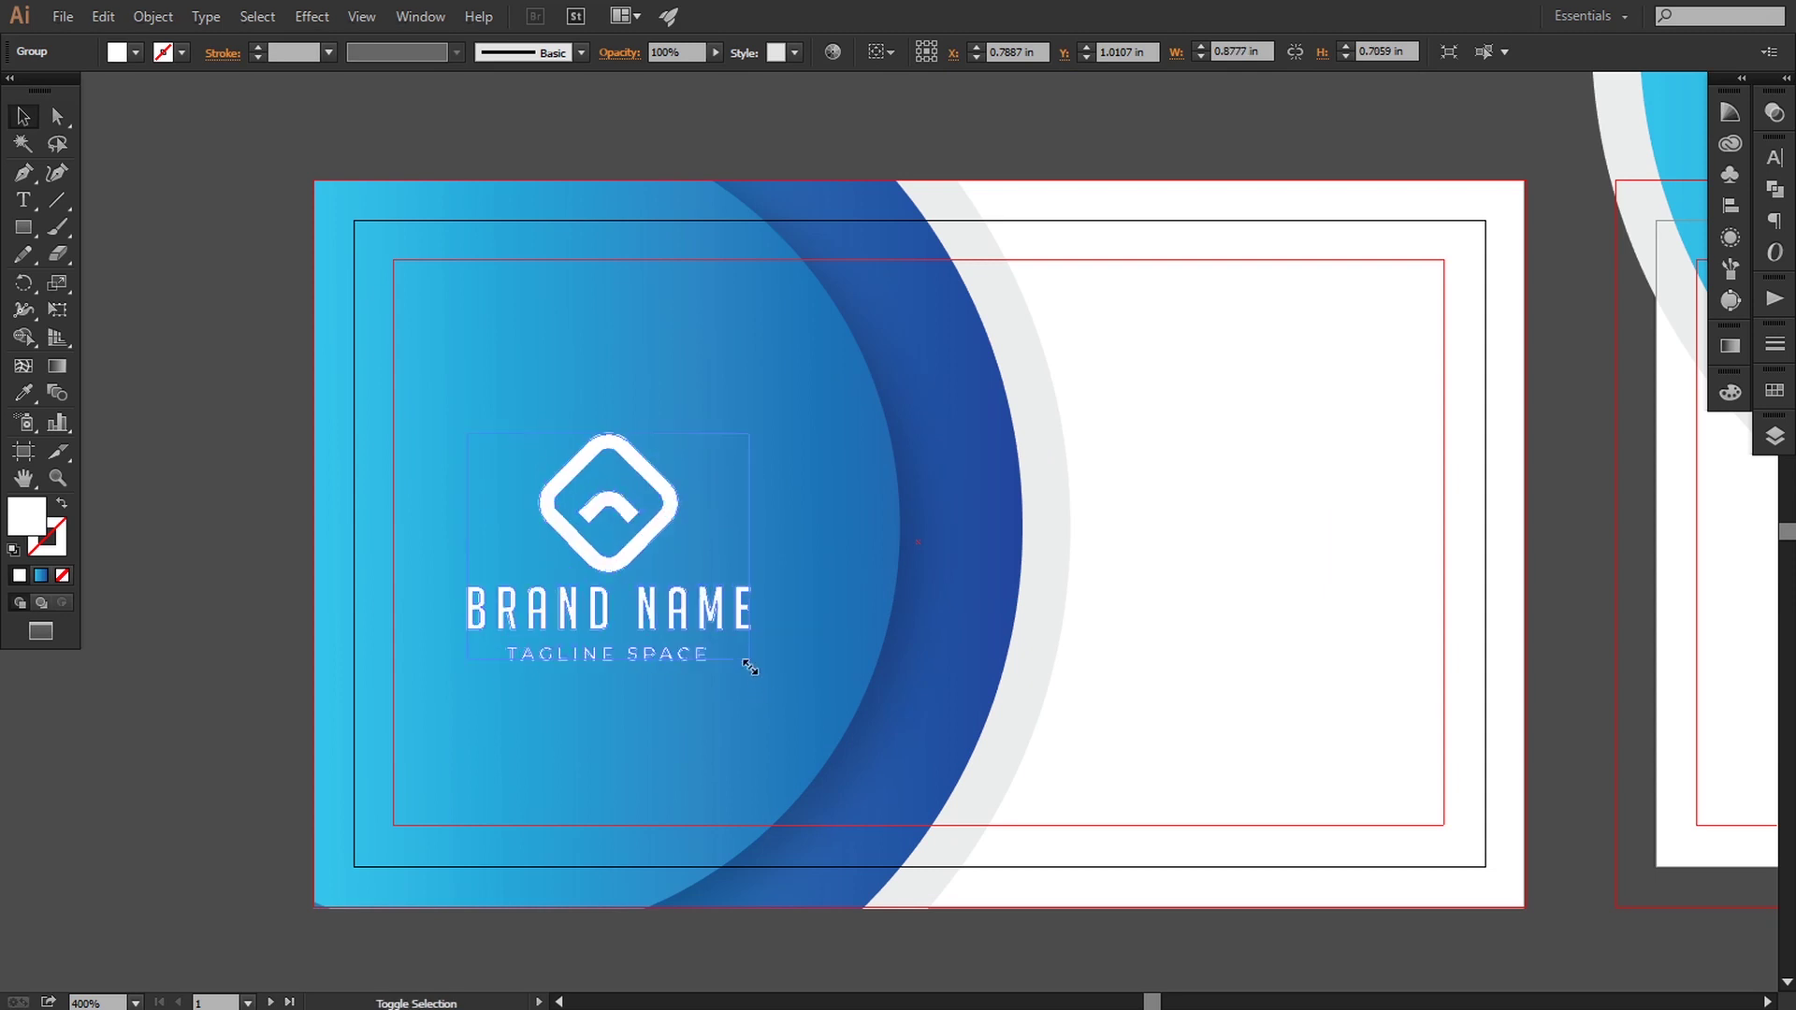
click(943, 647)
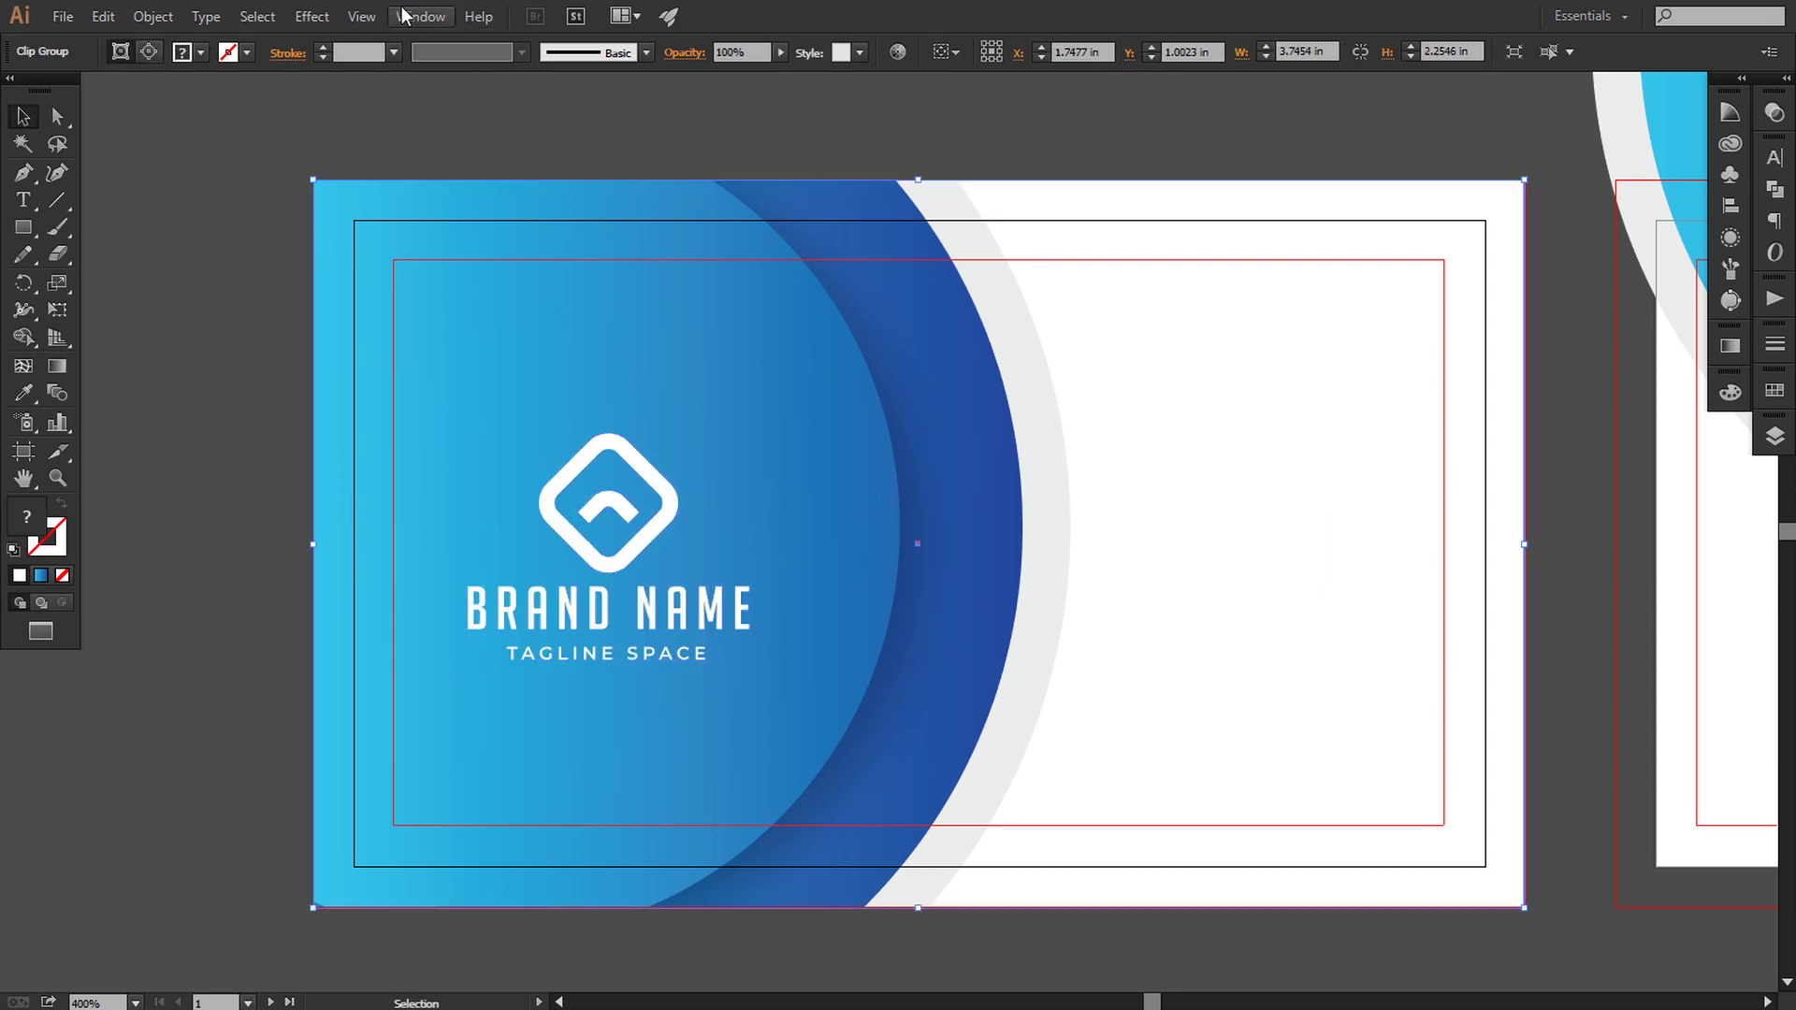
Show the rulers and place a horizontal guide through the vertical centre of the first card
click(361, 16)
mouse_move(426, 519)
click(726, 514)
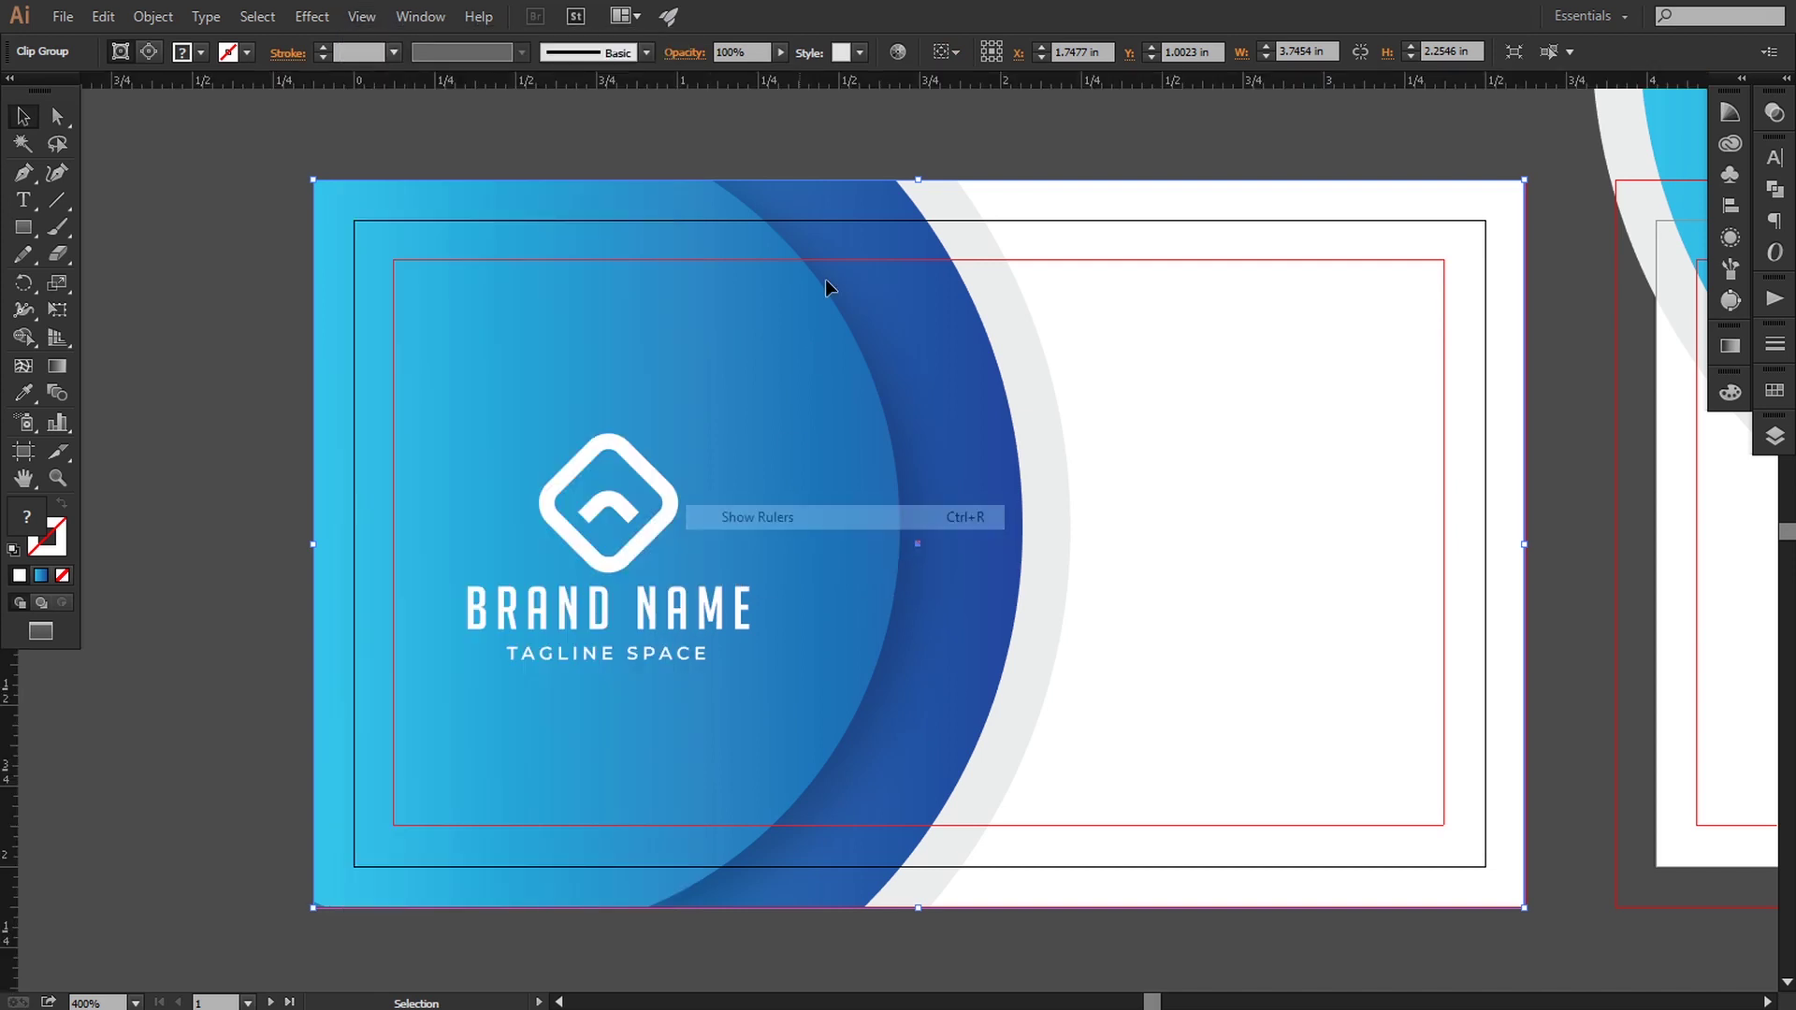
drag(831, 82, 900, 541)
click(642, 608)
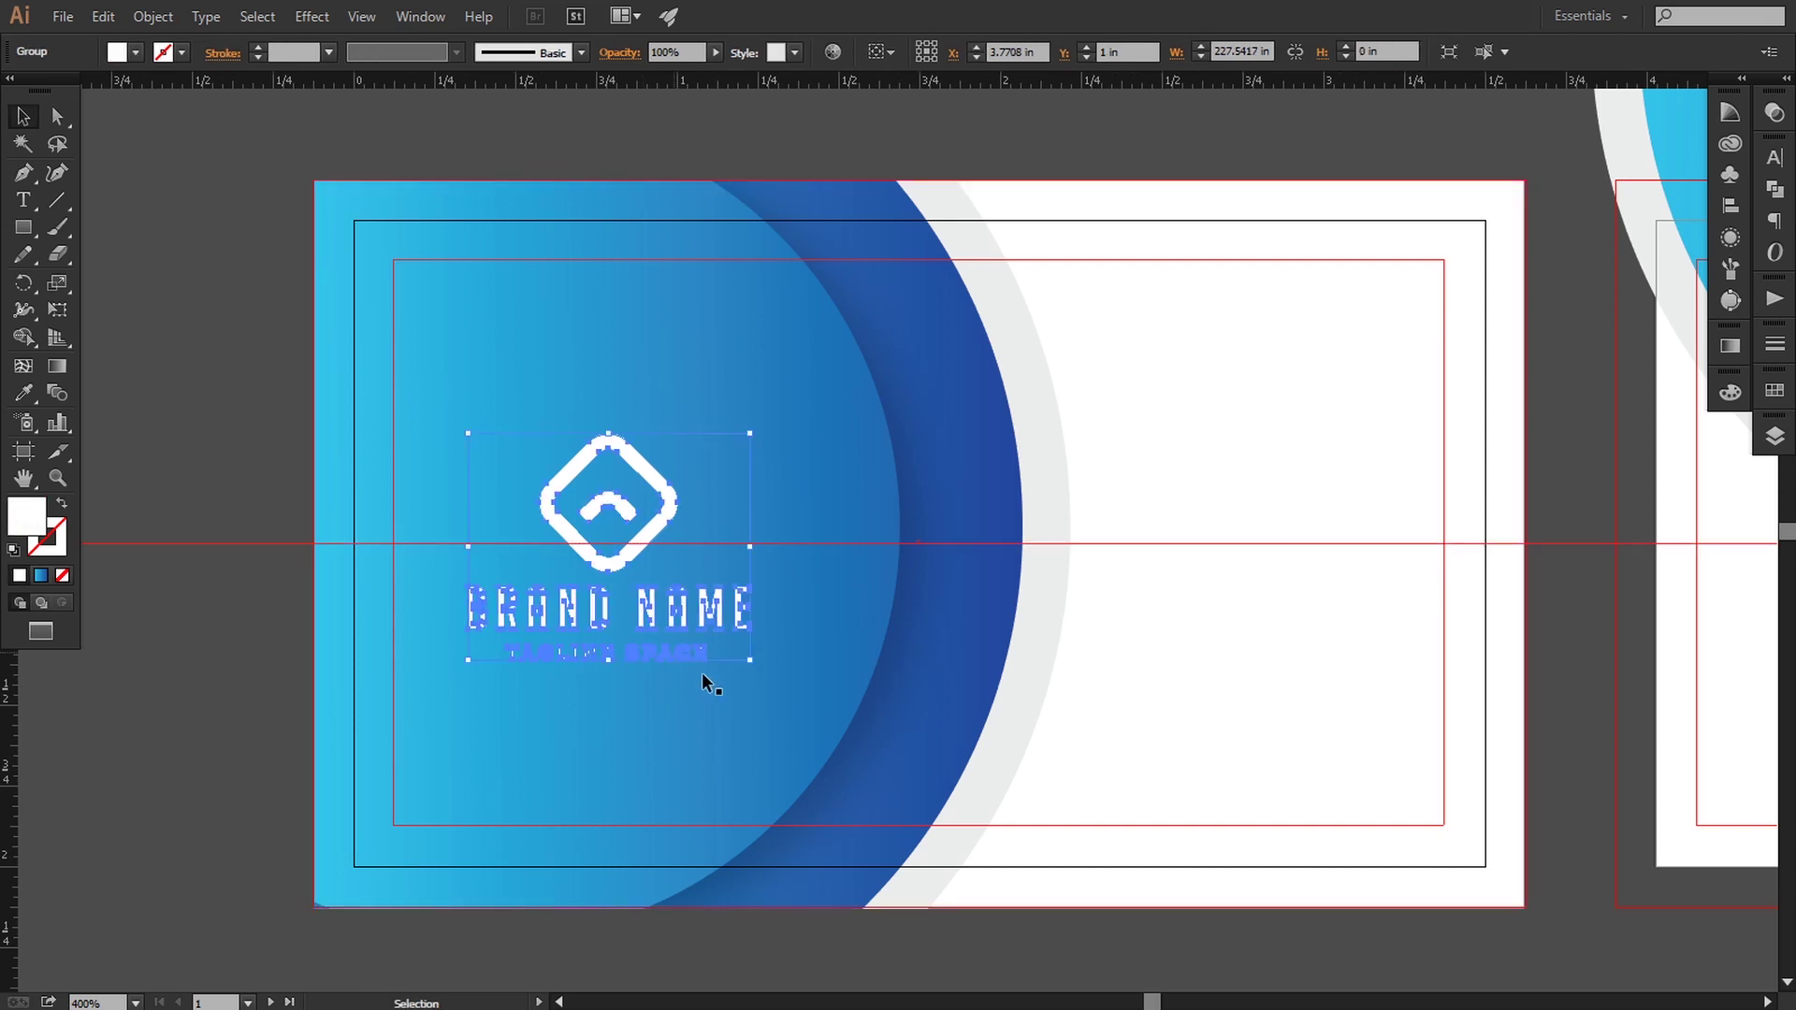
Nudge the logo slightly up and to the right to centre it on the guide within the inner blue circle
key(Up)
key(Right)
key(Right)
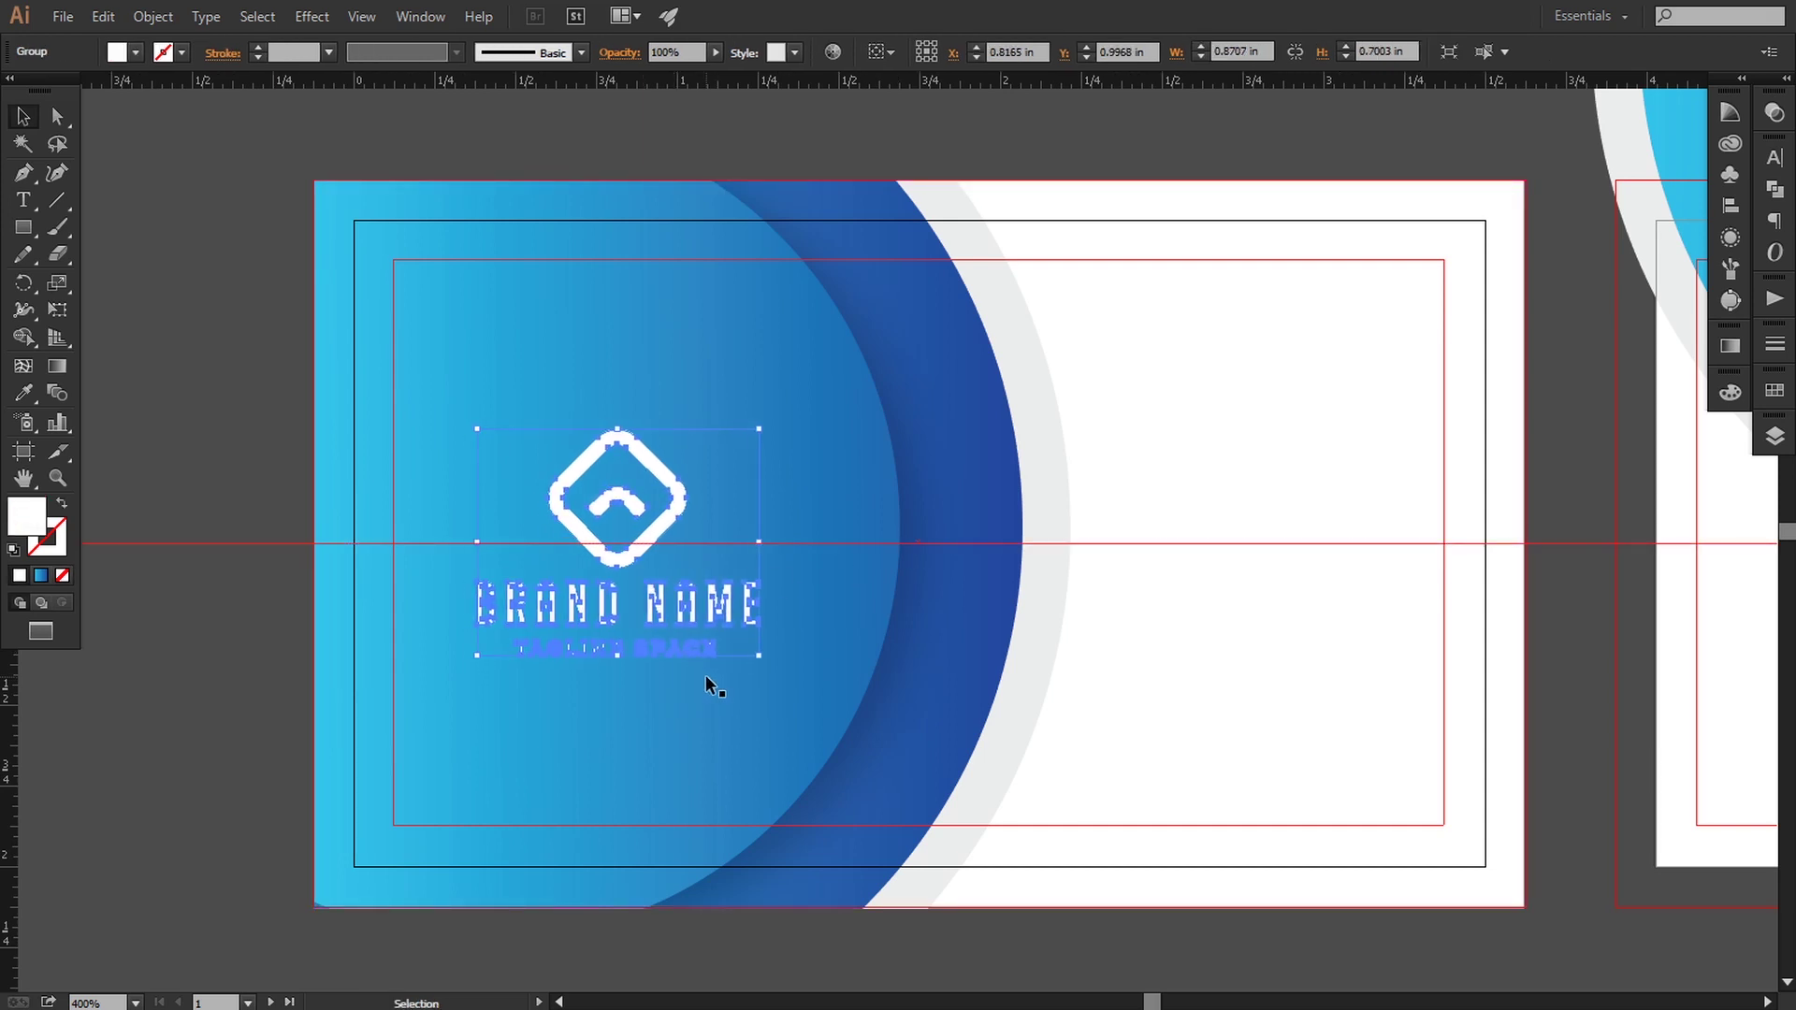
key(Right)
key(Right)
key(Right)
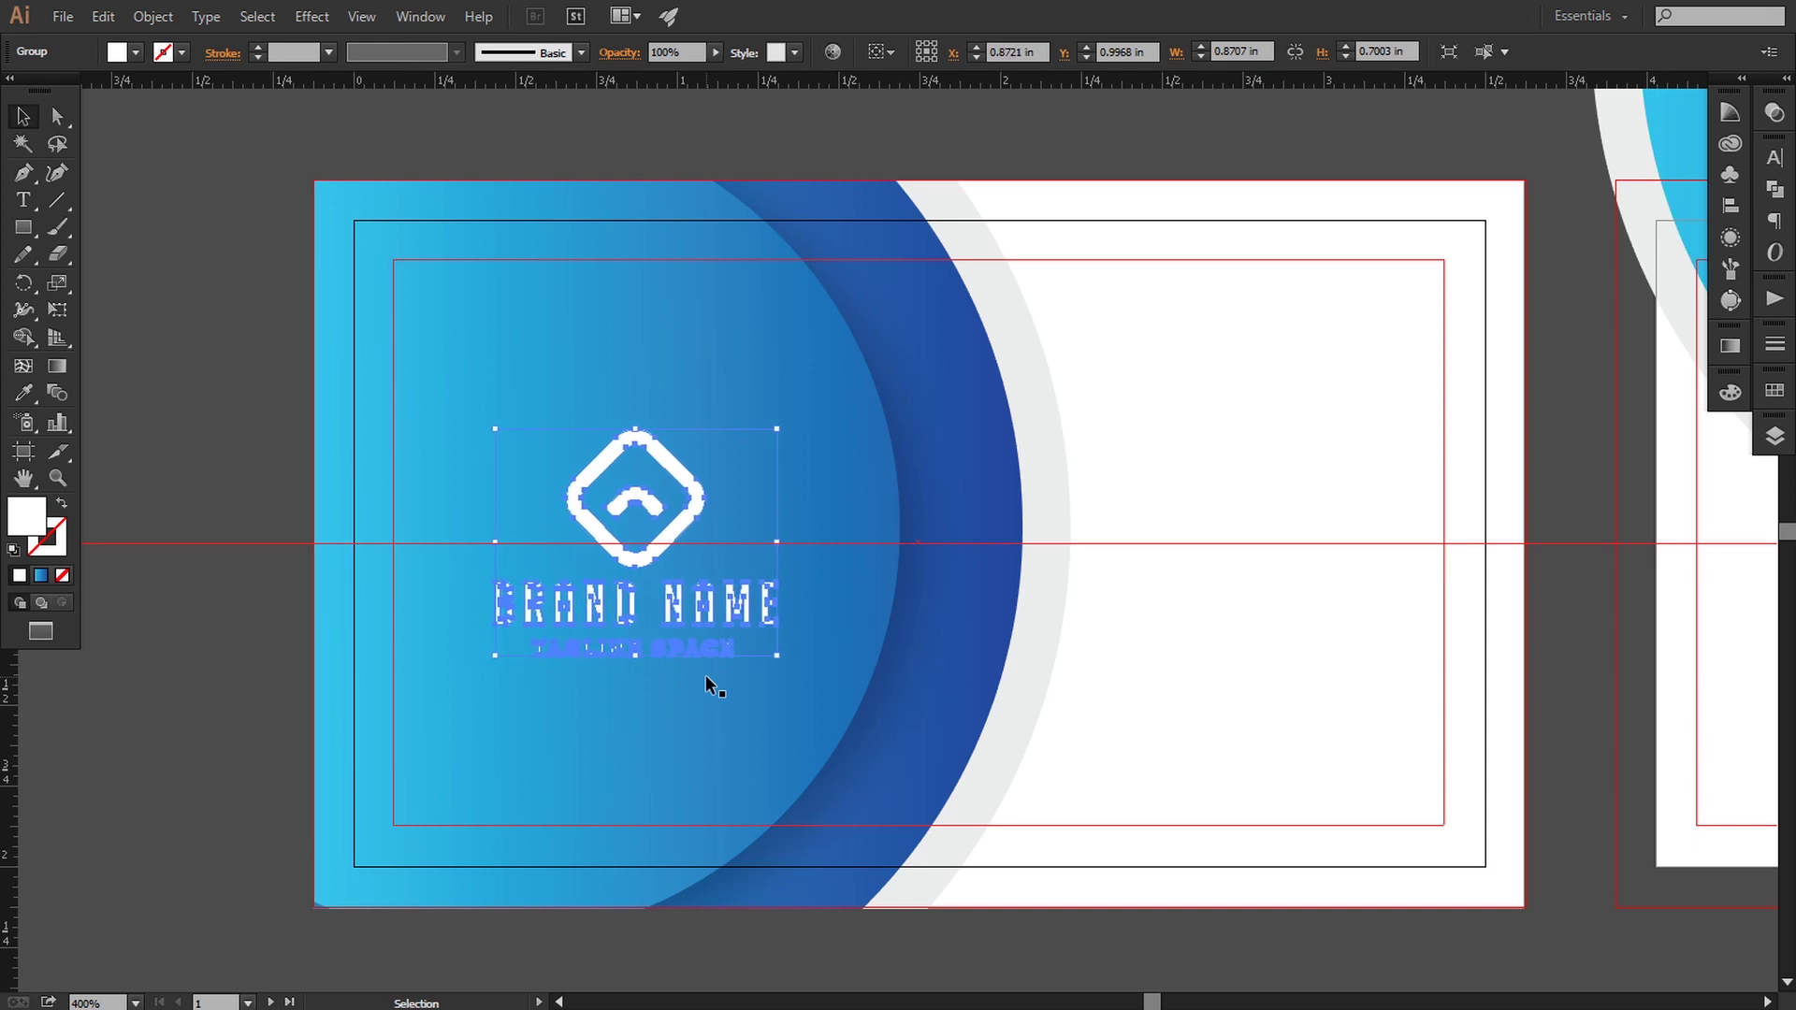
click(271, 619)
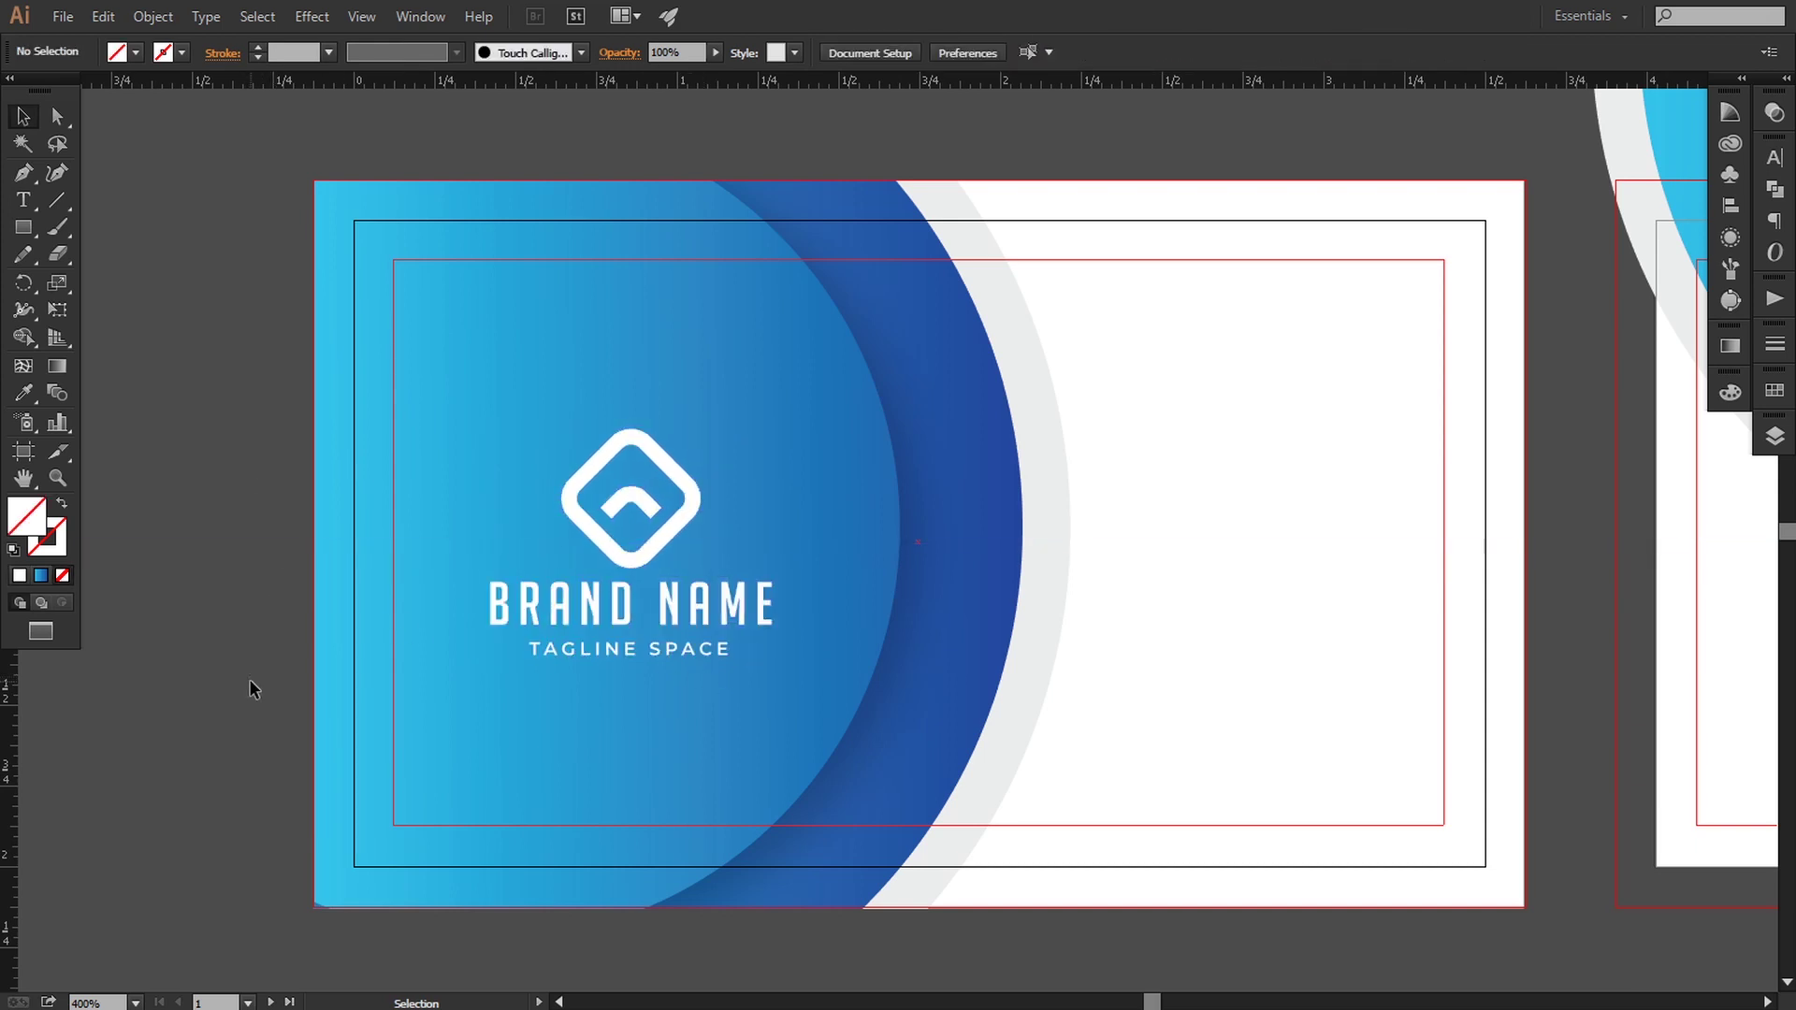
Move the QR code to the lower-right white area of the first card and bring it to the front
key(ctrl+minus)
key(ctrl+minus)
key(ctrl+minus)
key(ctrl+equal)
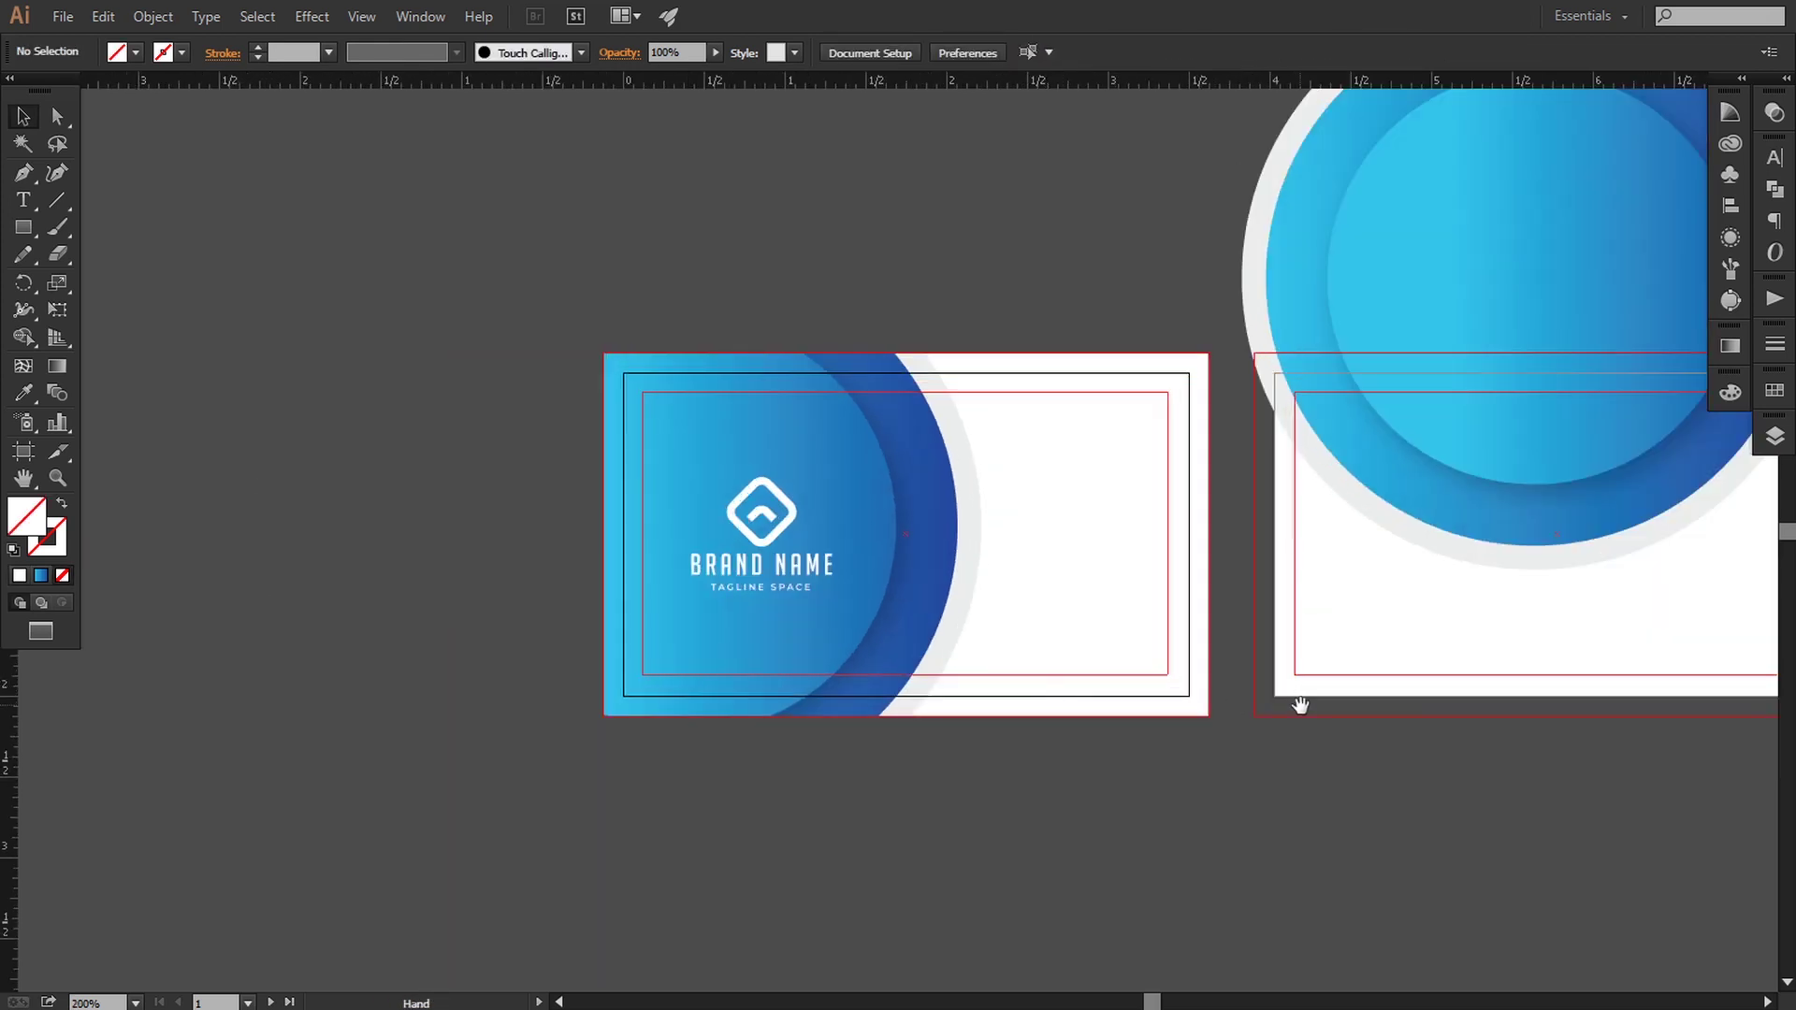
drag(1602, 710, 1176, 717)
drag(1578, 559, 688, 637)
right_click(711, 634)
click(994, 819)
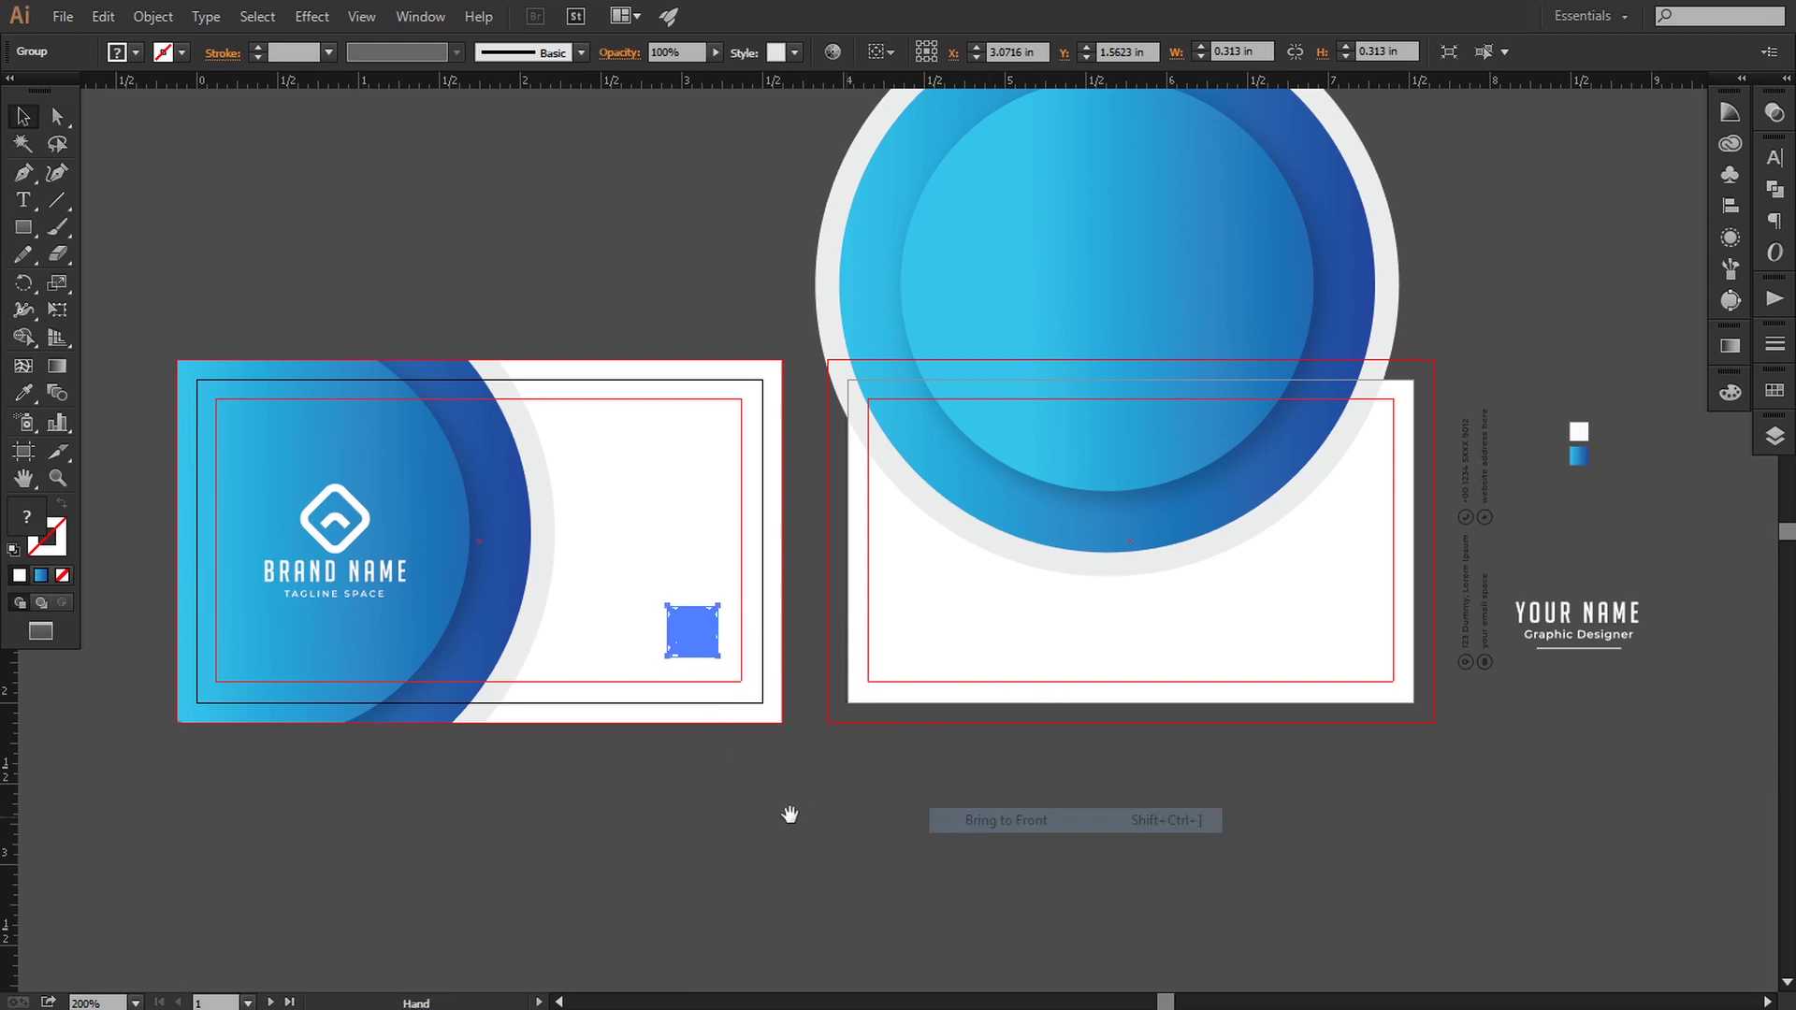
Enlarge the QR code on the first card to about 0.44 × 0.44 in
drag(790, 815, 1080, 806)
key(ctrl+plus)
key(ctrl+plus)
key(ctrl+plus)
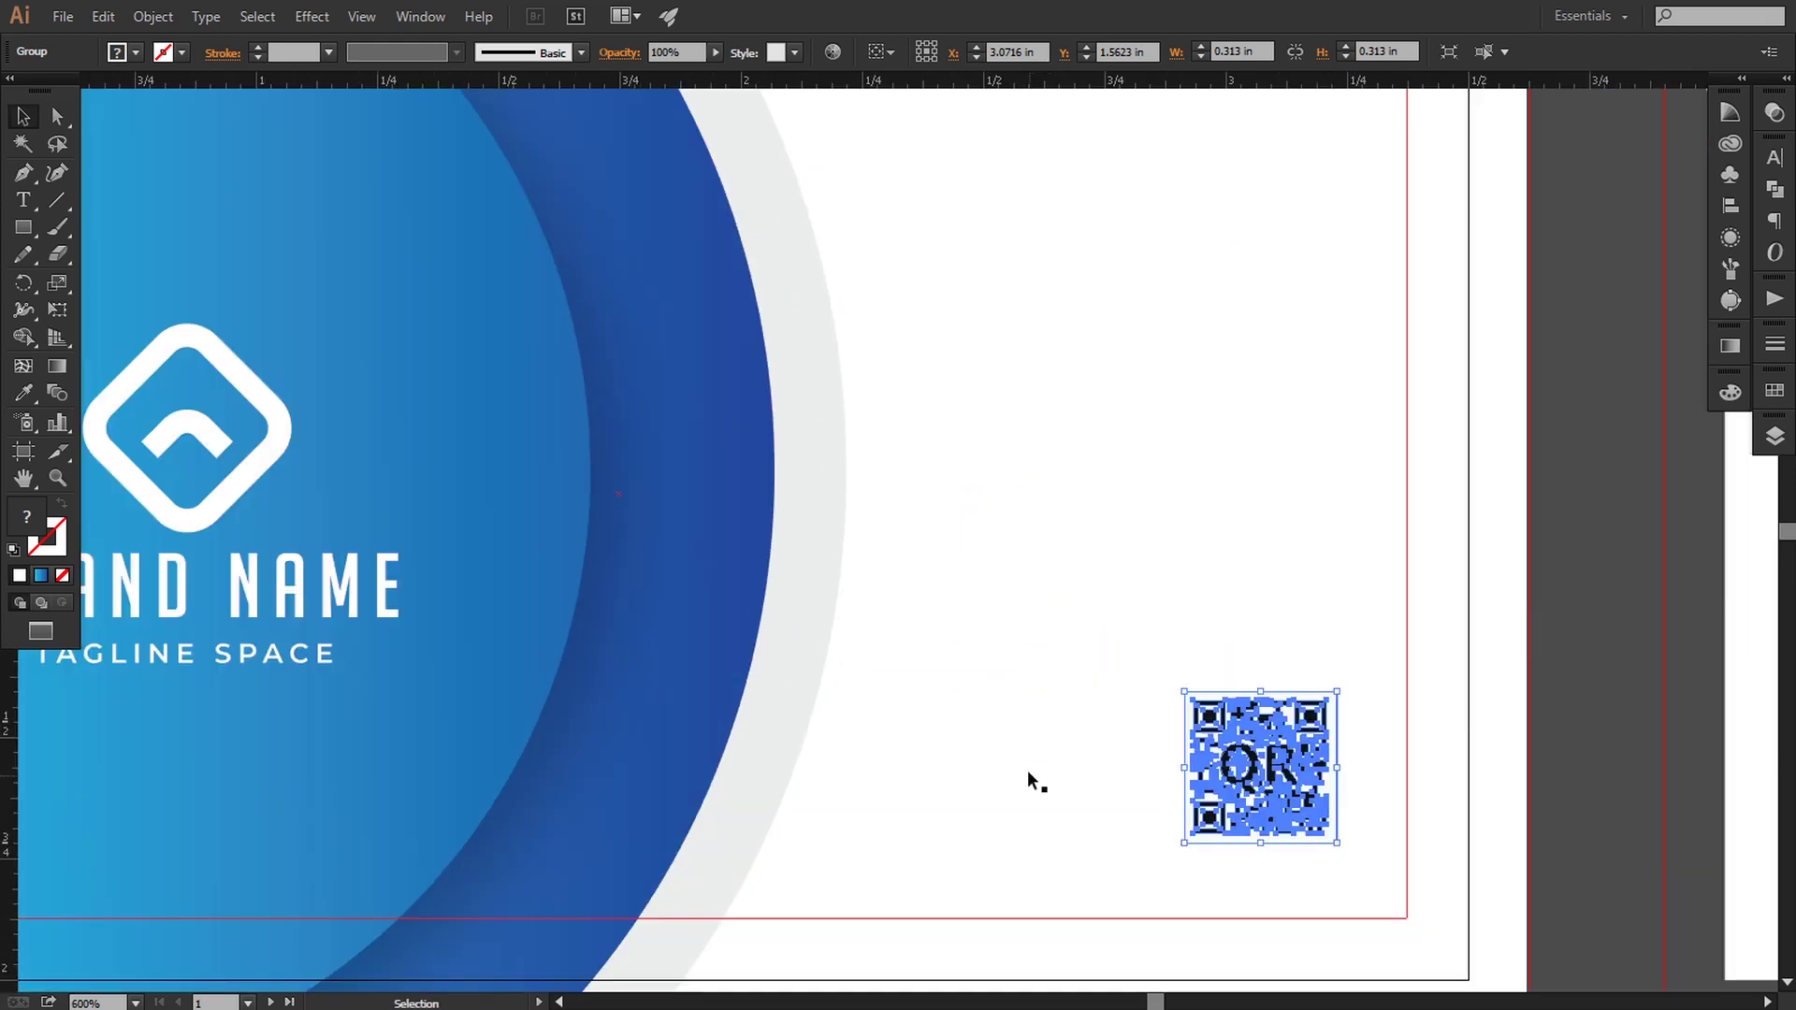
drag(1185, 693, 1118, 633)
drag(1367, 933, 1244, 764)
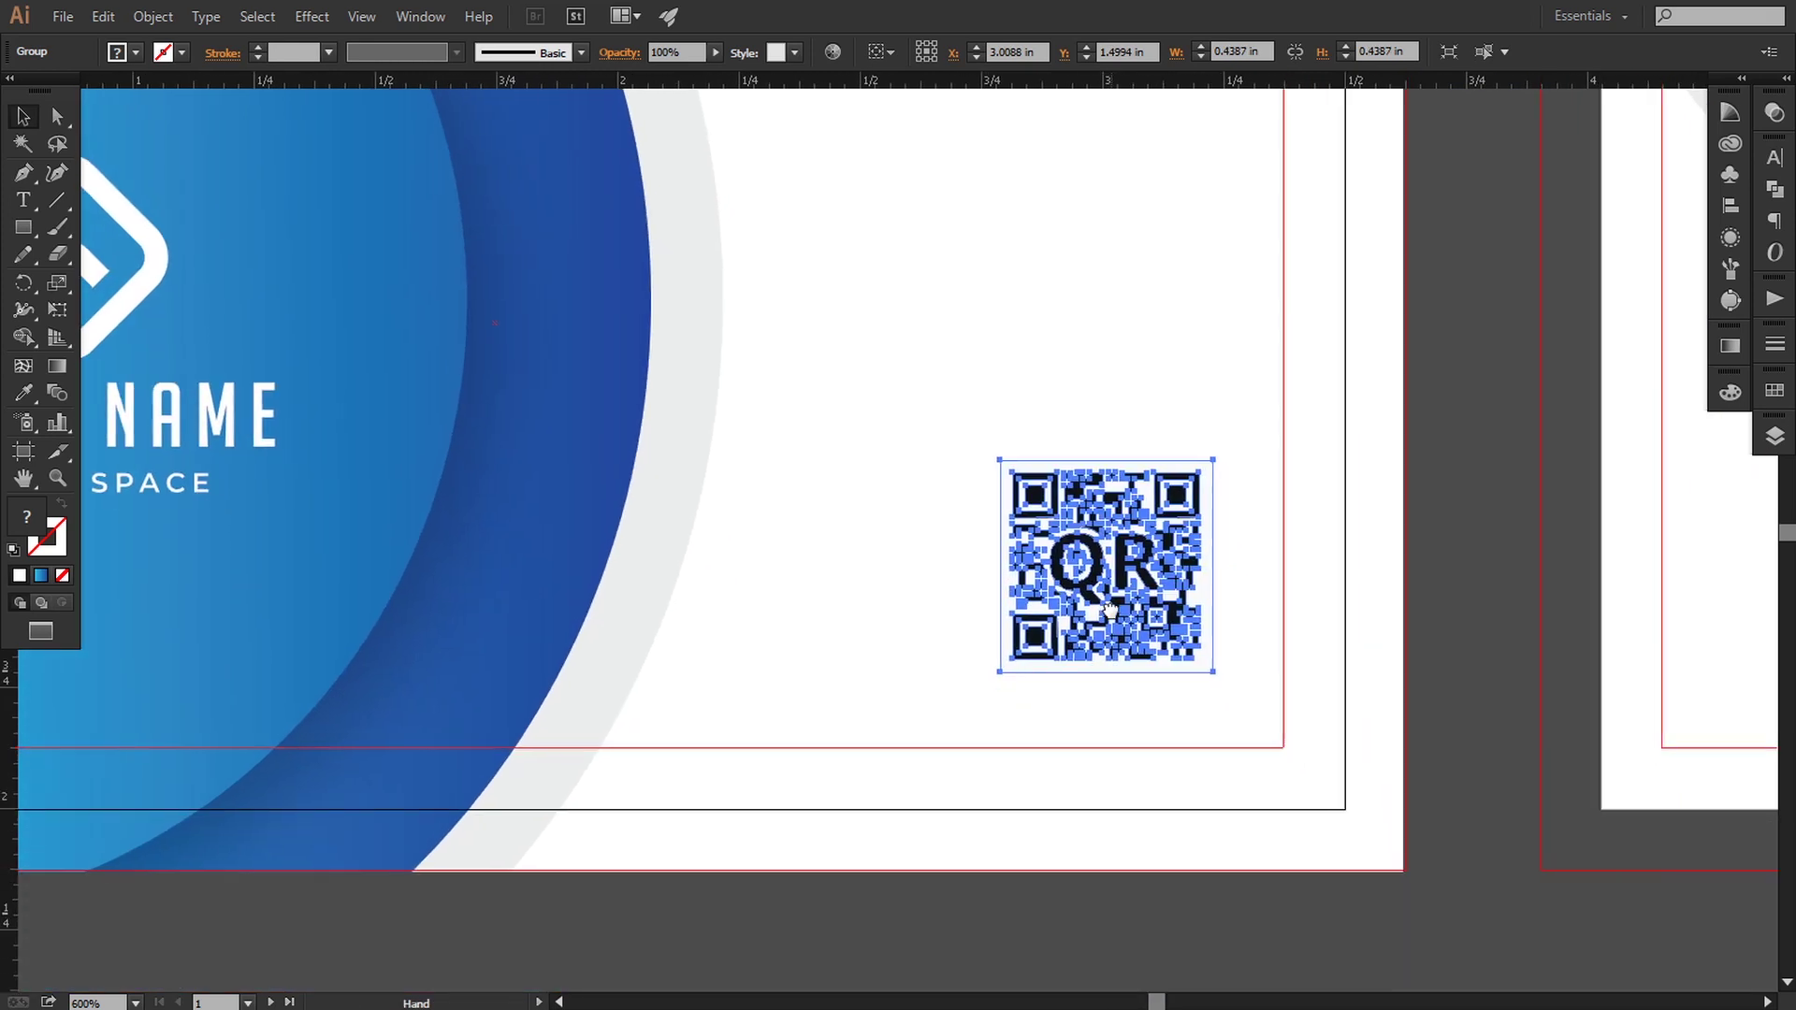
Nudge the QR code slightly down toward the first card's lower margin line
key(Down)
key(Down)
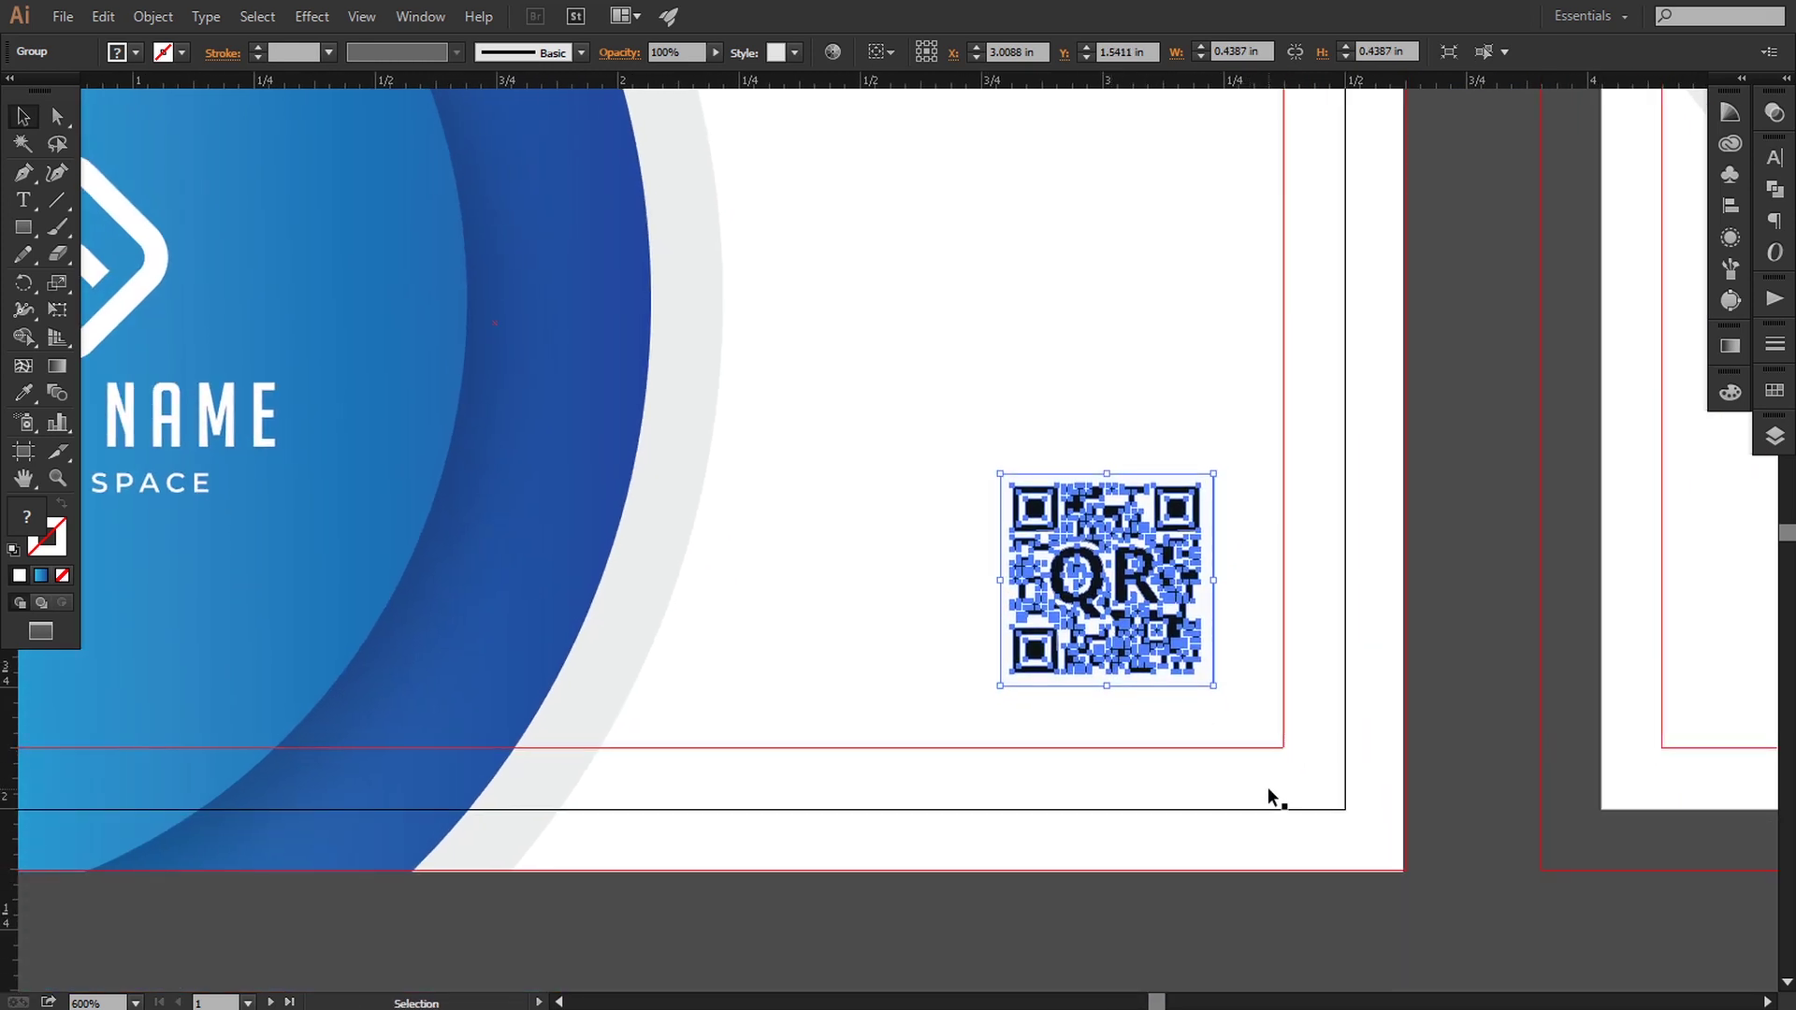
key(a)
key(ctrl+minus)
key(ctrl+minus)
key(ctrl+minus)
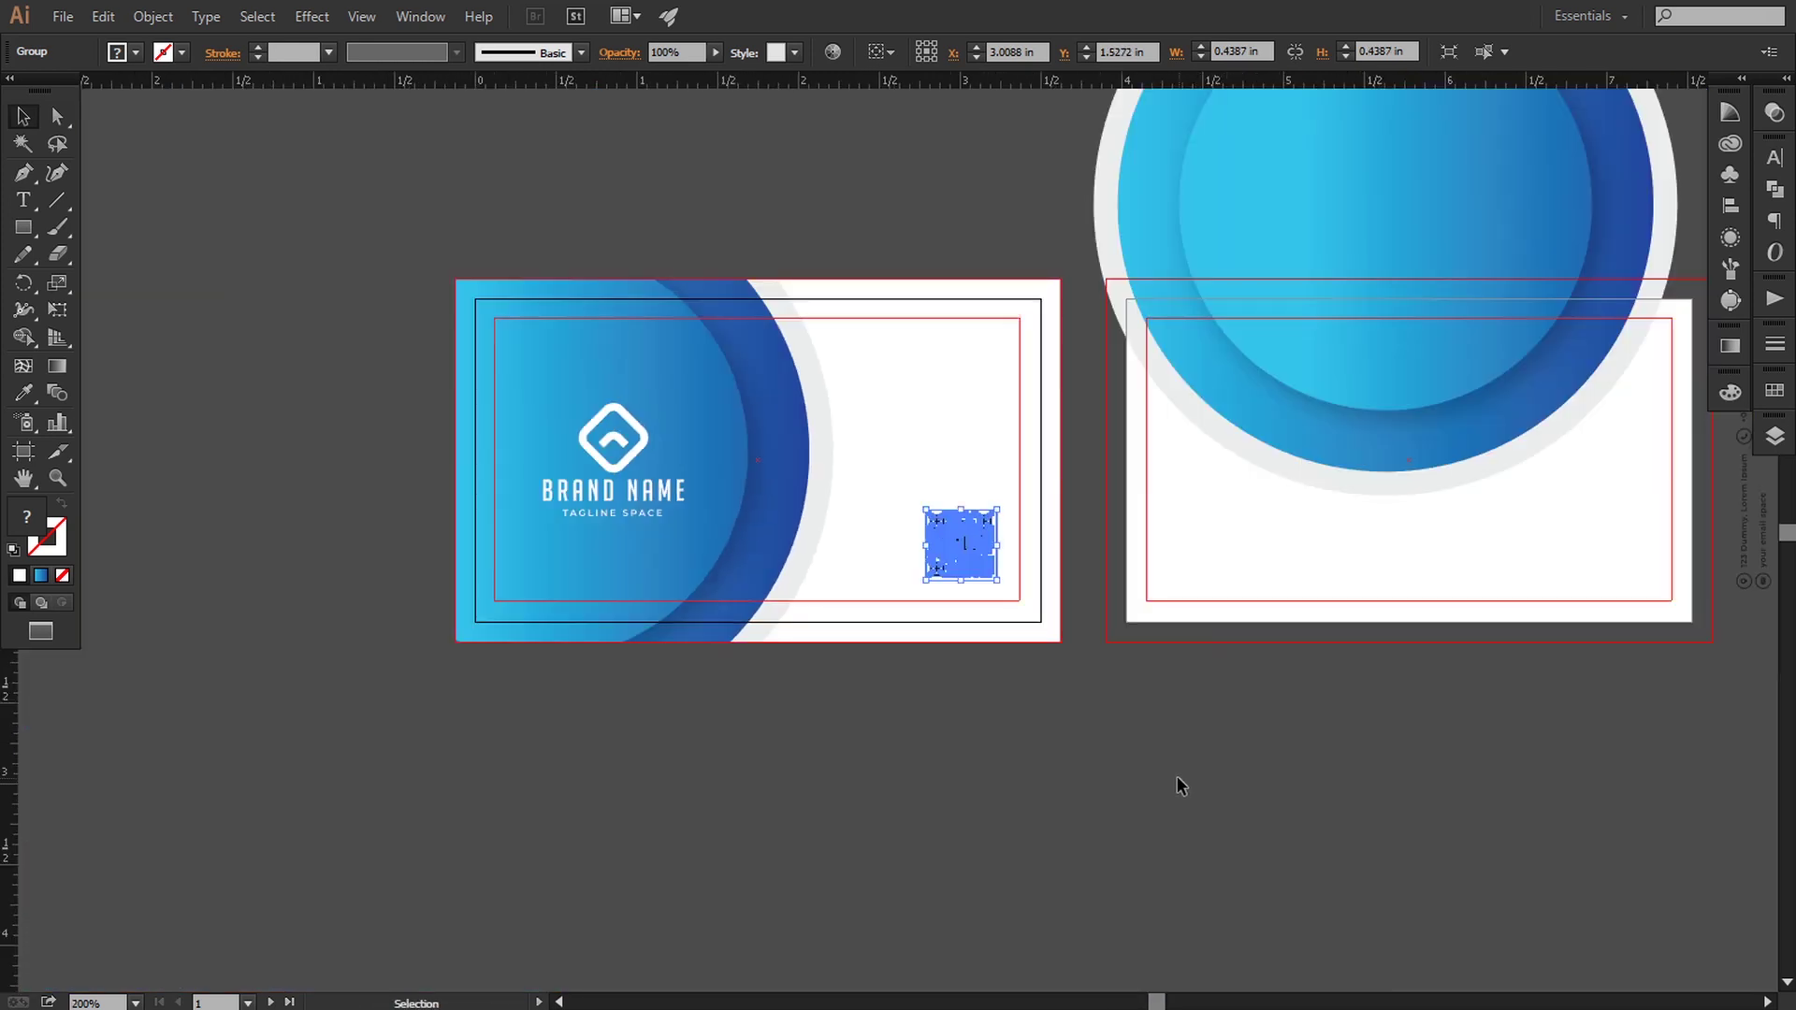
click(1179, 780)
drag(1346, 703, 1226, 721)
drag(922, 714, 981, 727)
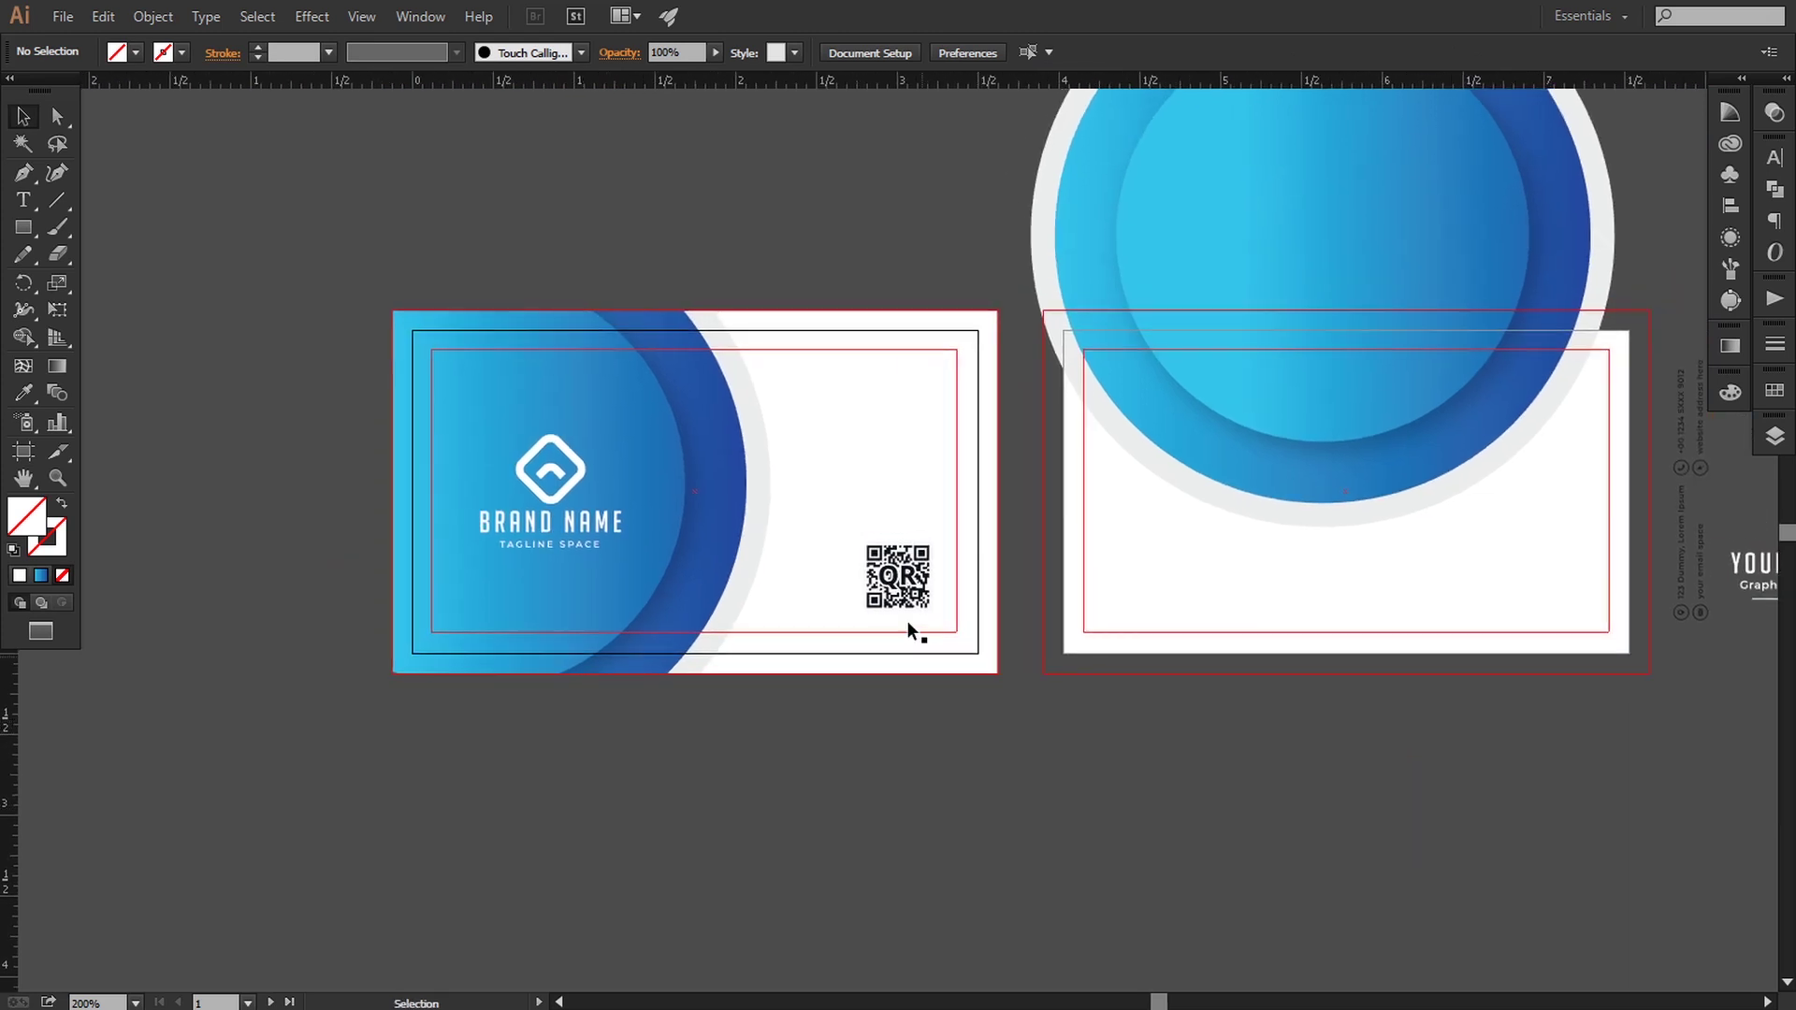
click(900, 589)
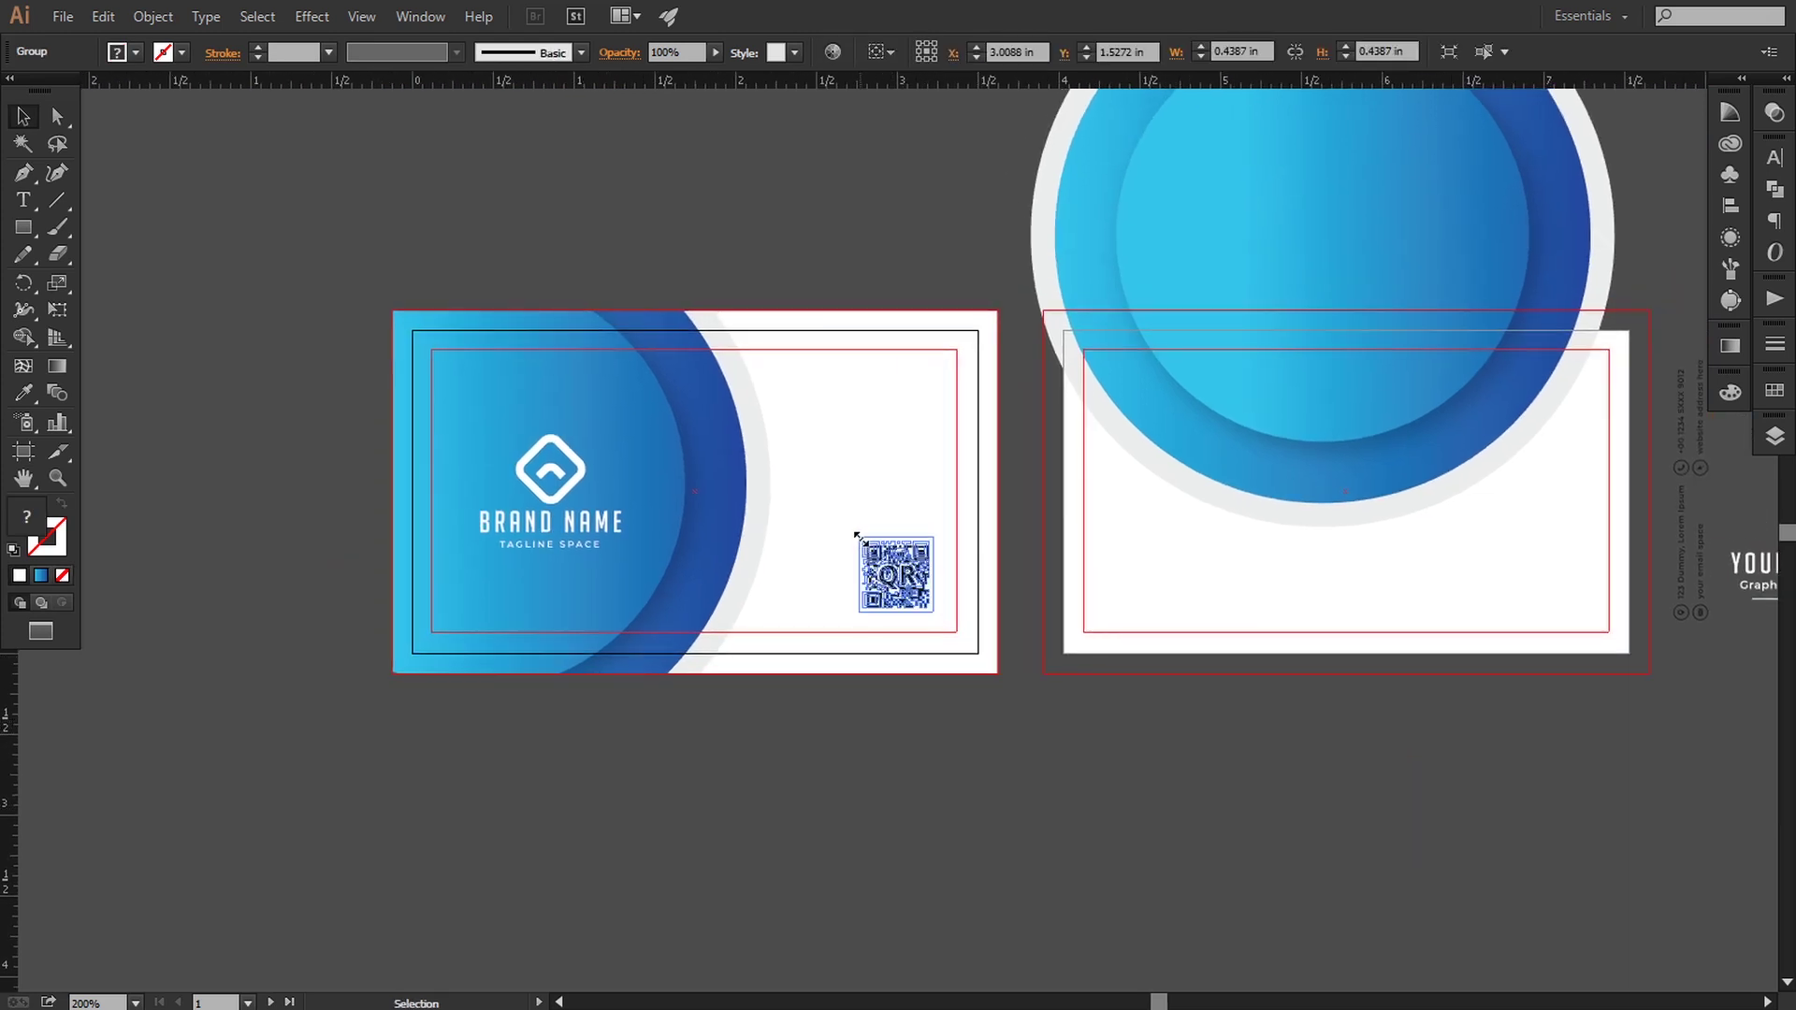
click(974, 722)
mouse_move(984, 783)
mouse_down()
mouse_move(1182, 754)
mouse_move(1002, 800)
mouse_up()
Draw a white 3.75 × 2.243 in rectangle over the second card's bleed area and send it to the back
drag(1235, 433, 1107, 484)
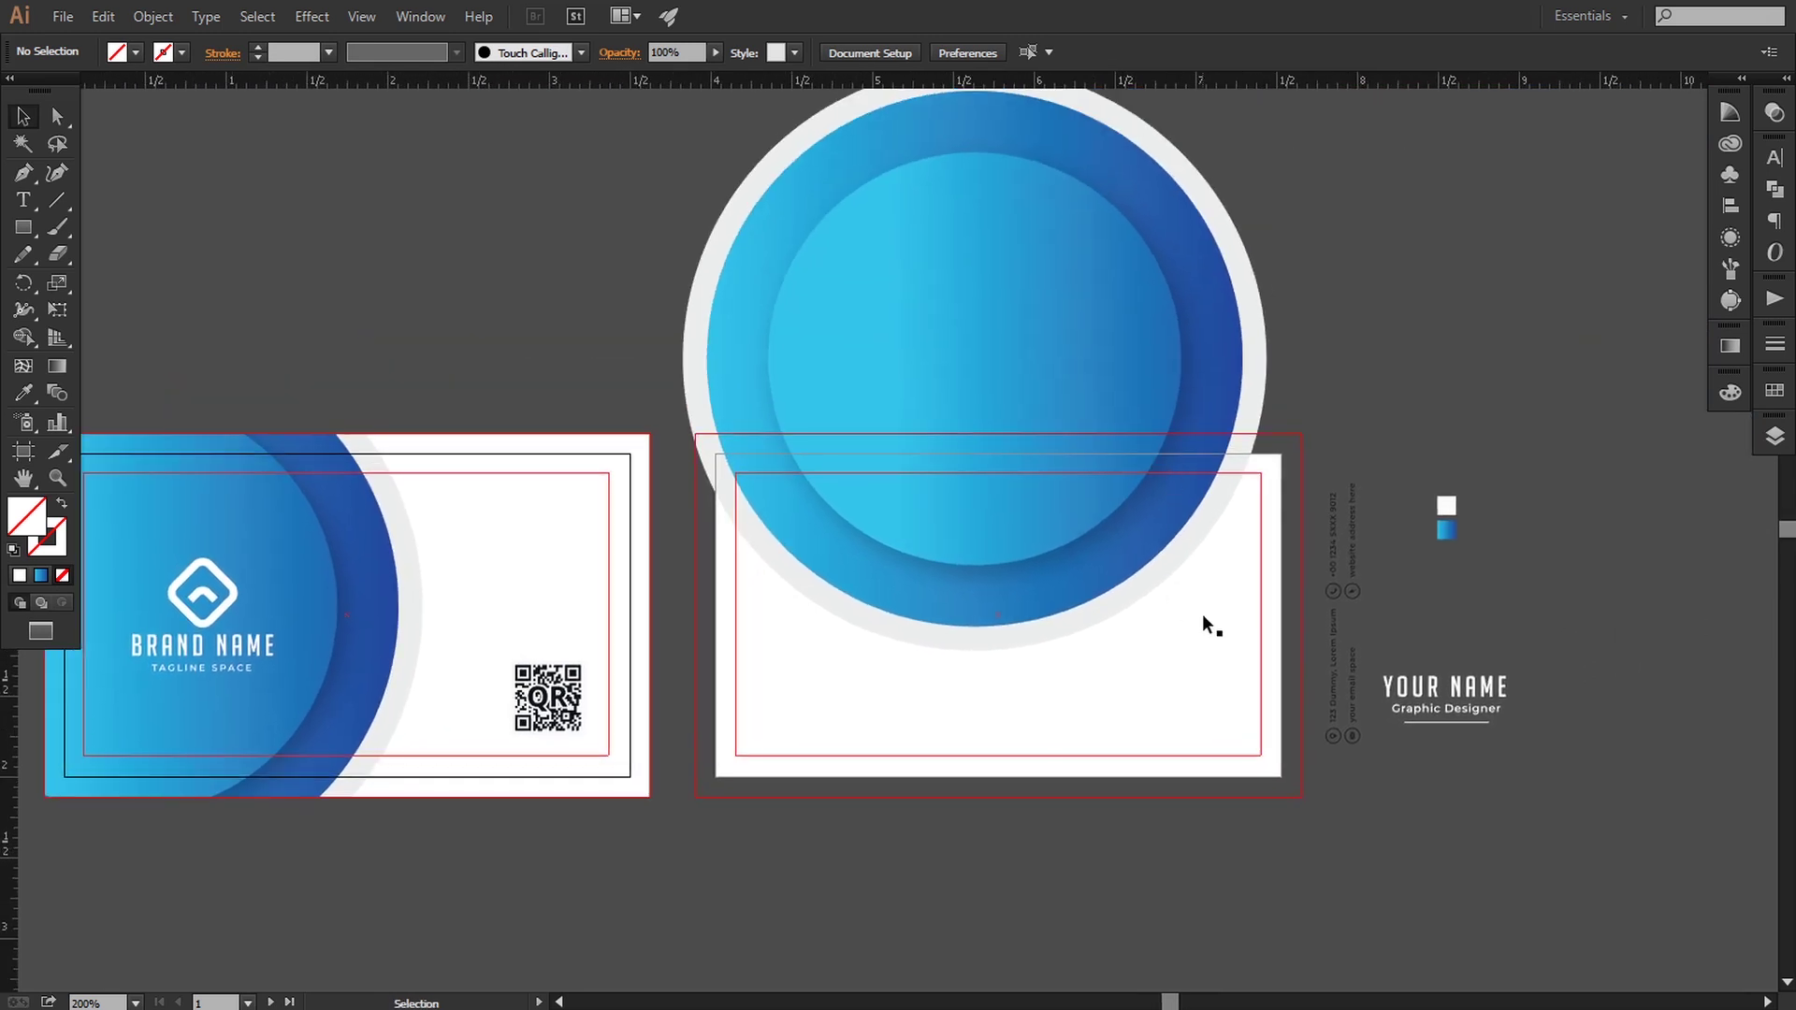
click(1203, 614)
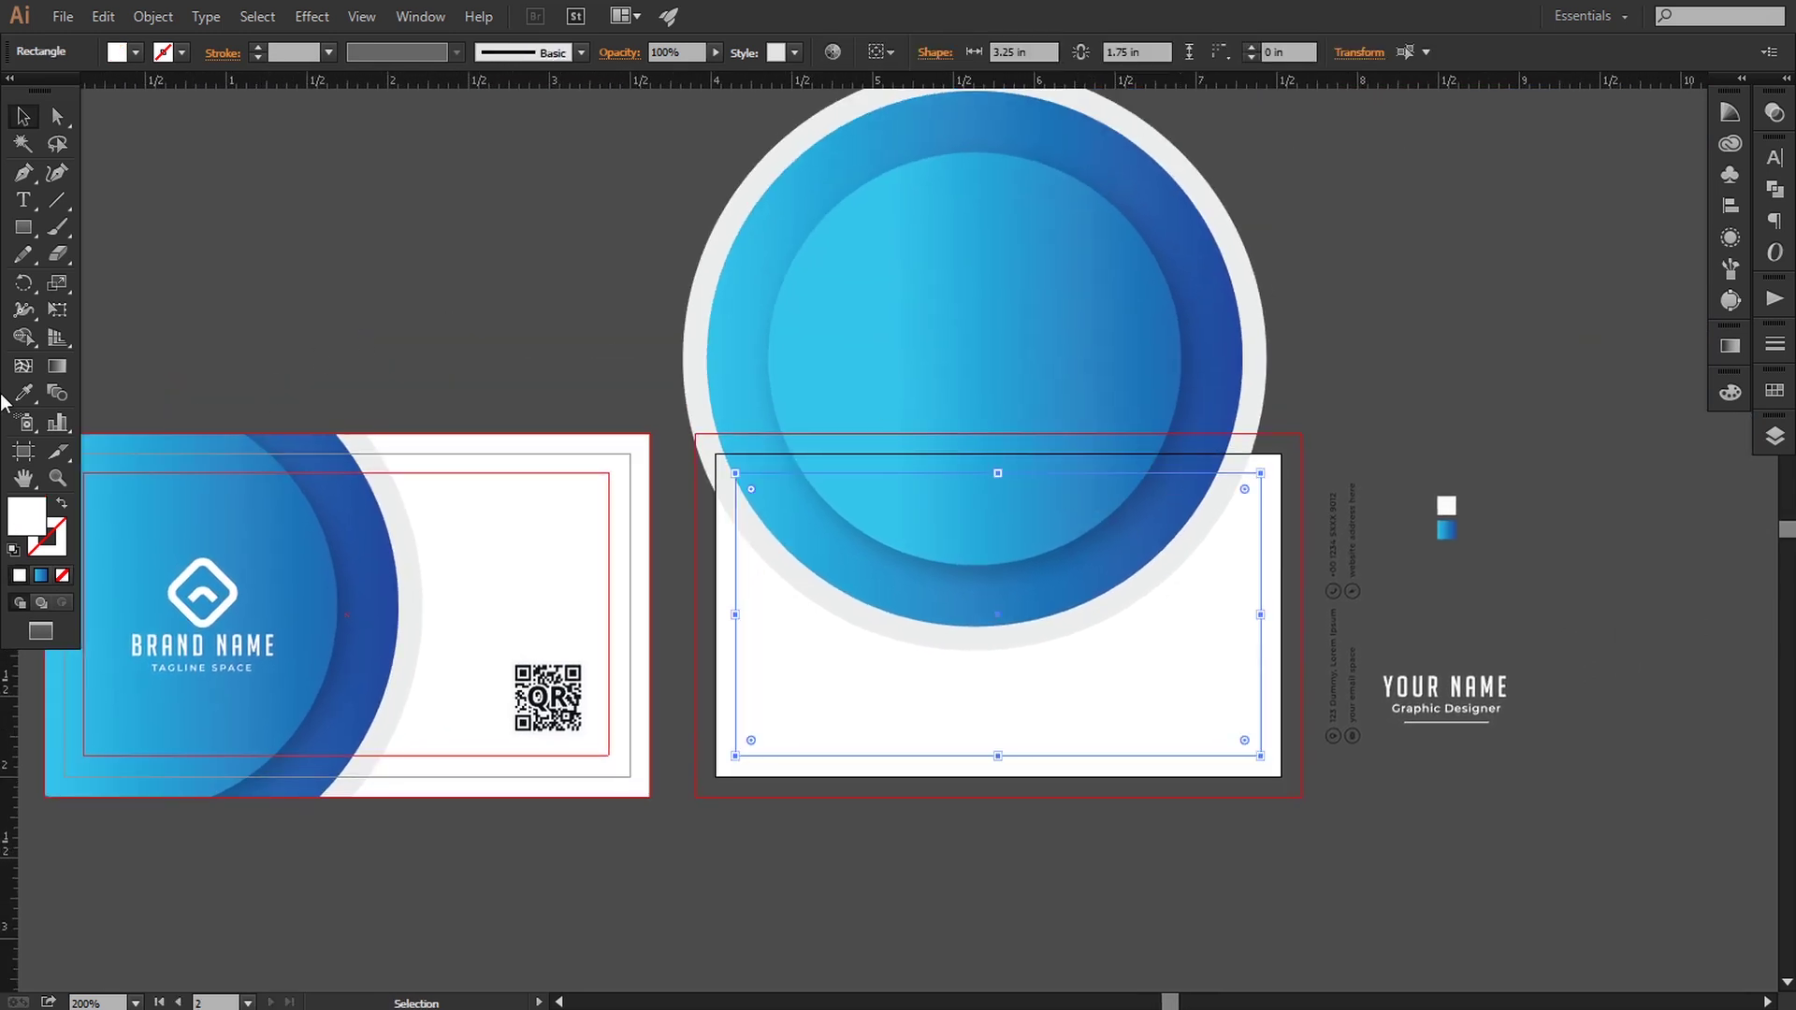
click(24, 226)
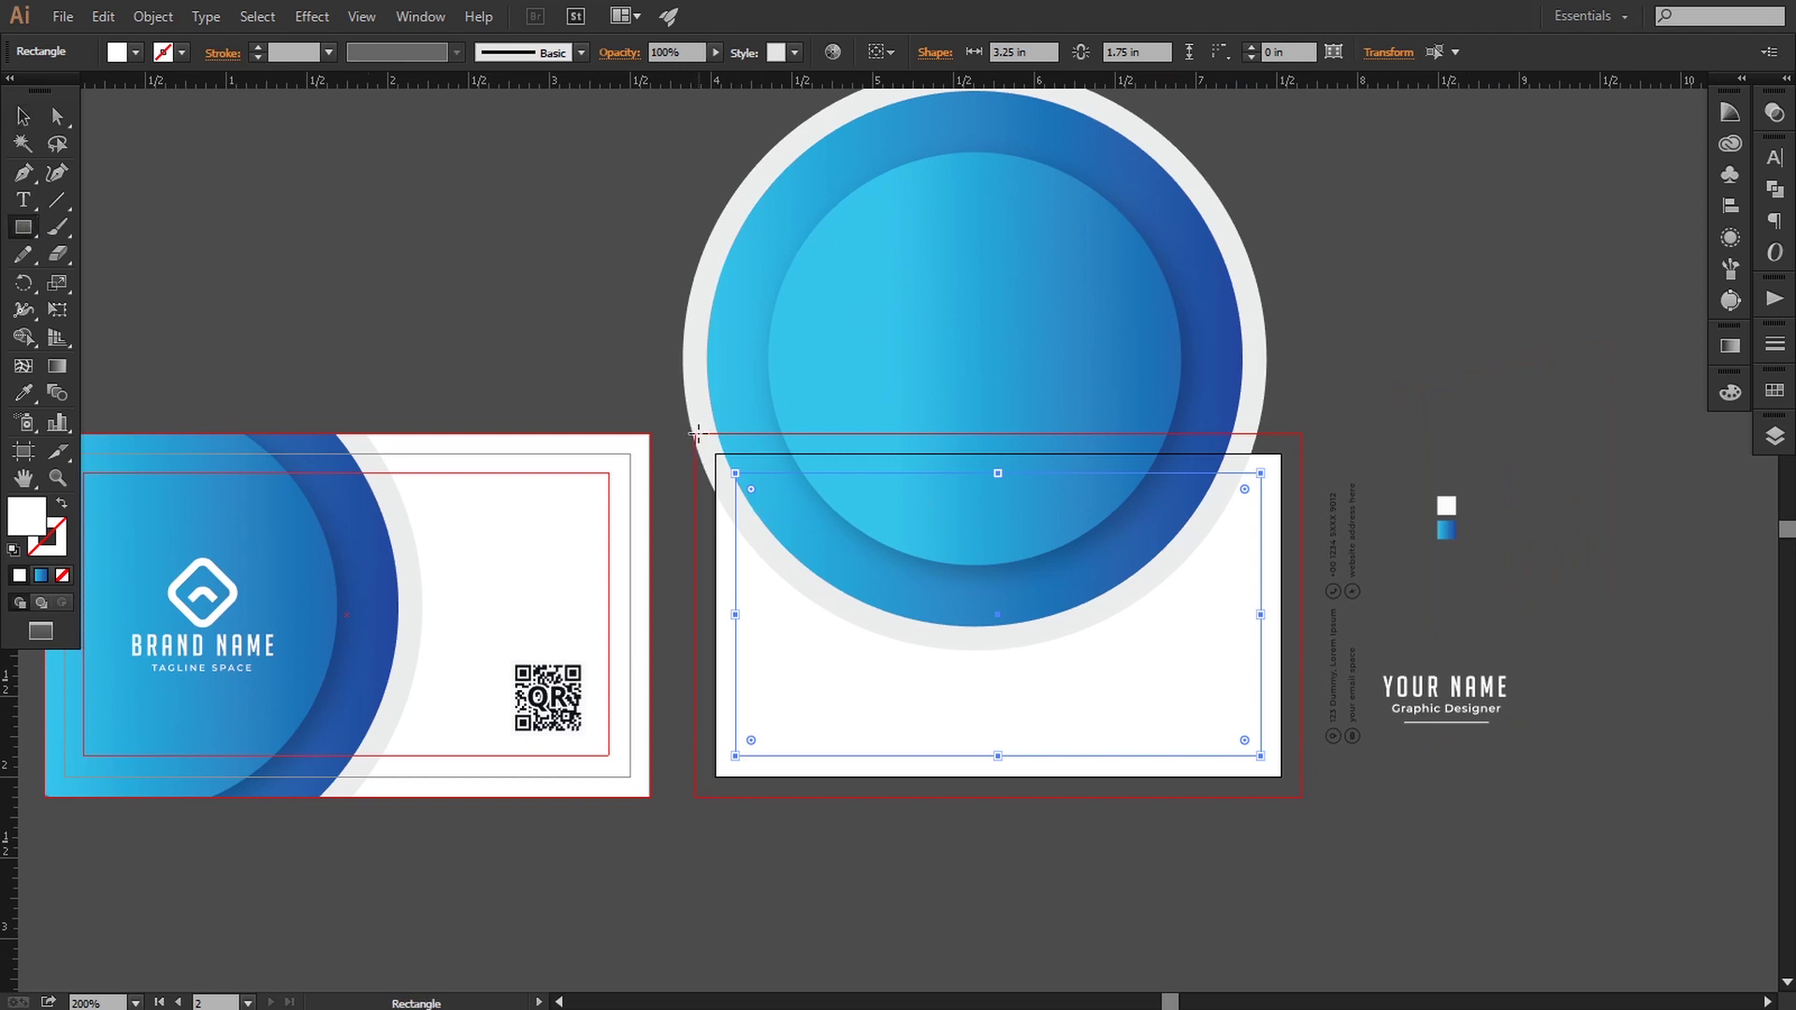
drag(694, 432, 1151, 642)
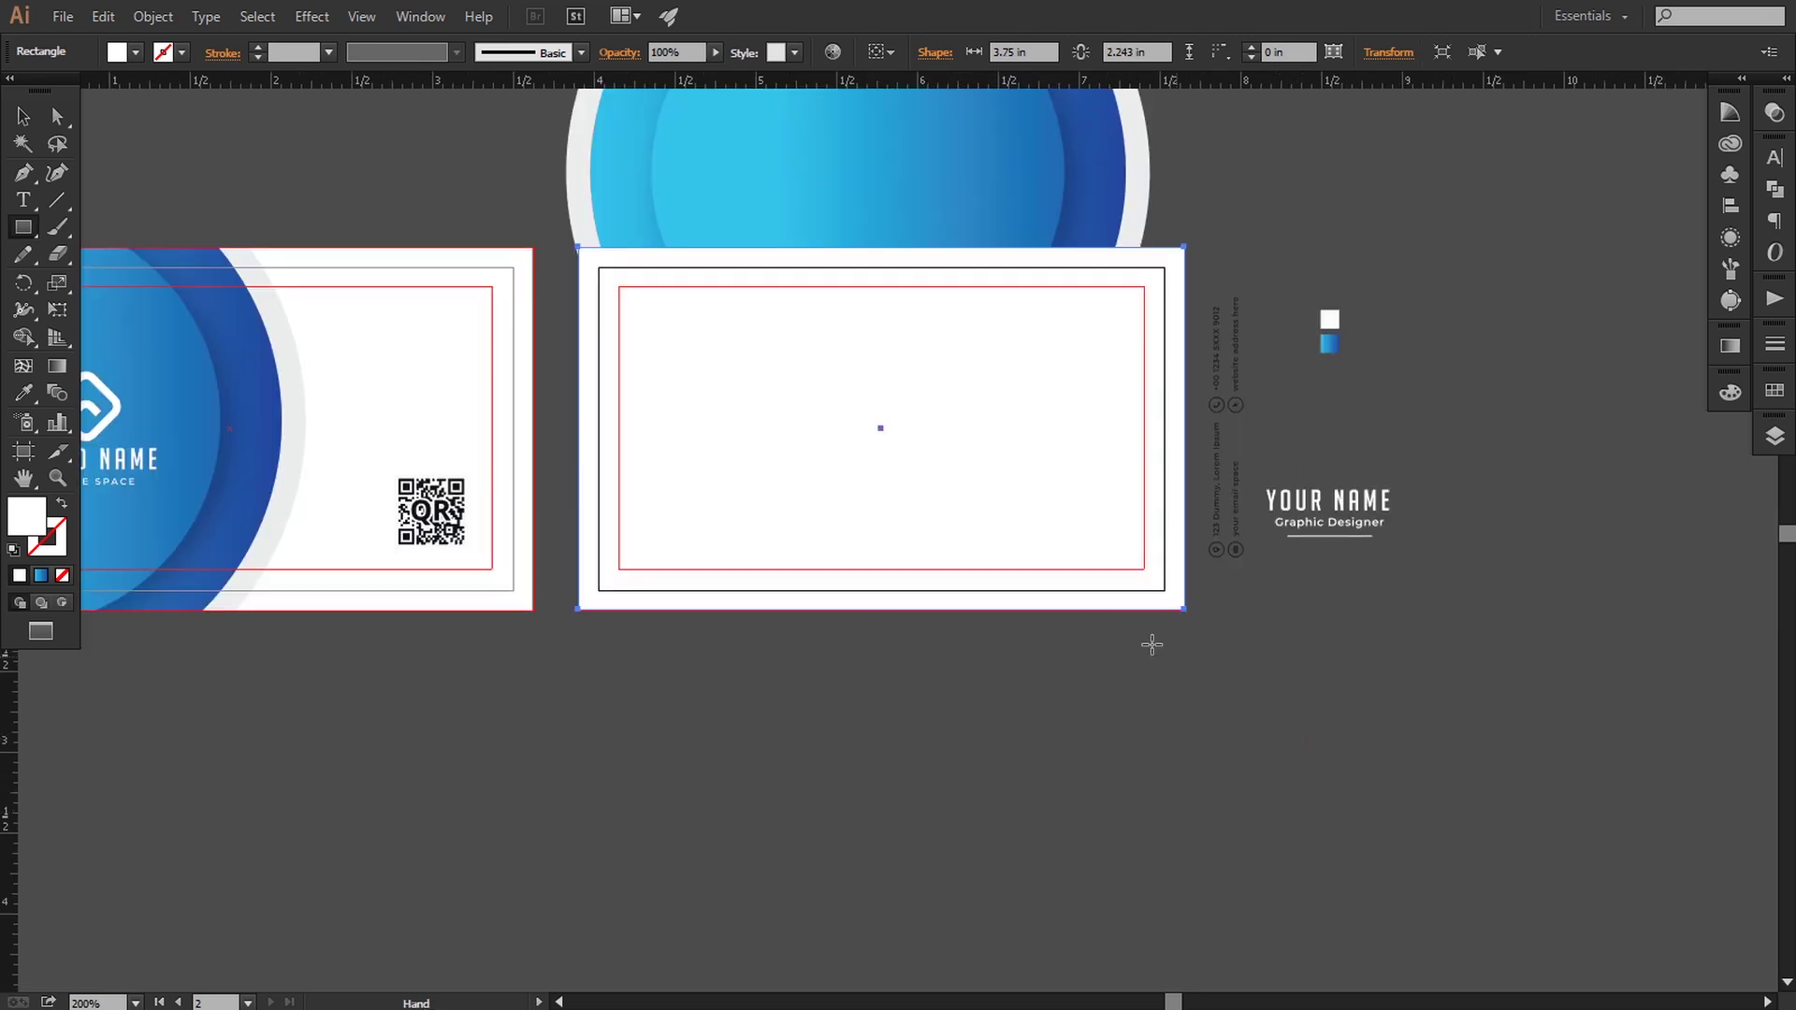
right_click(970, 446)
mouse_move(1097, 764)
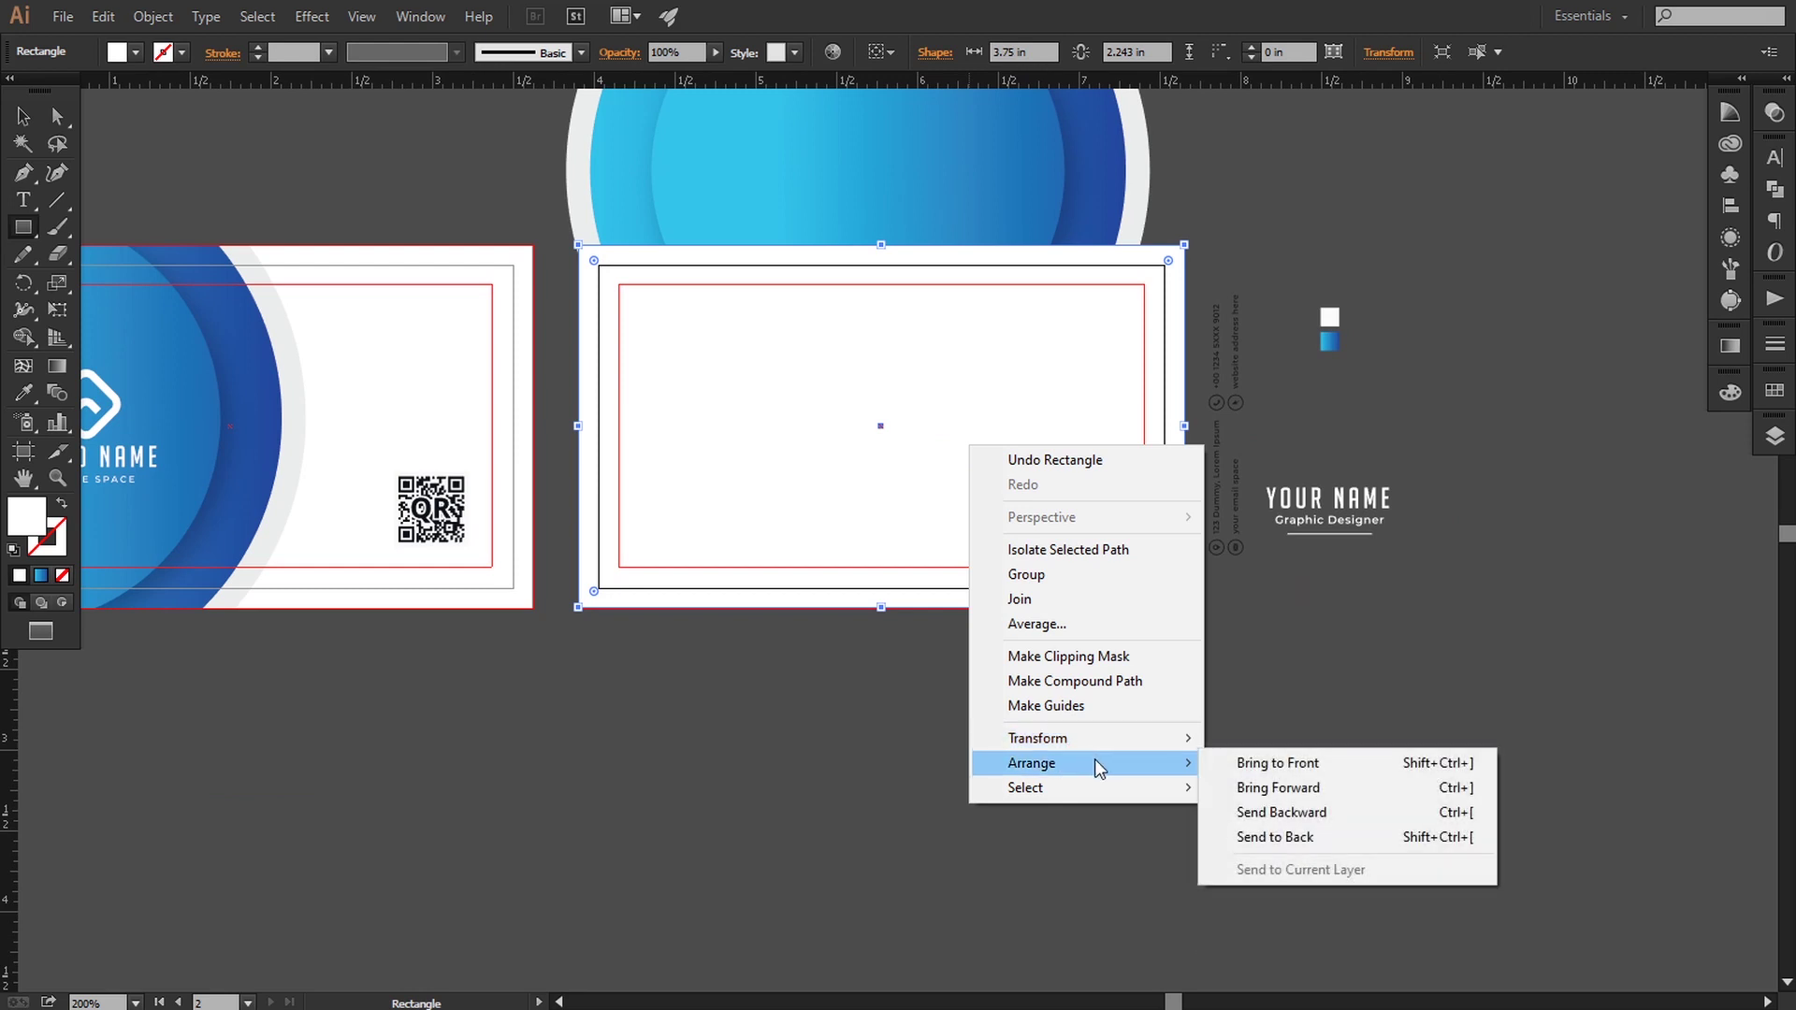
click(1245, 833)
Extend the white rectangle's lower edge to the second card's bleed line, making its height 2.248 in
key(ctrl+plus)
key(ctrl+plus)
key(ctrl+plus)
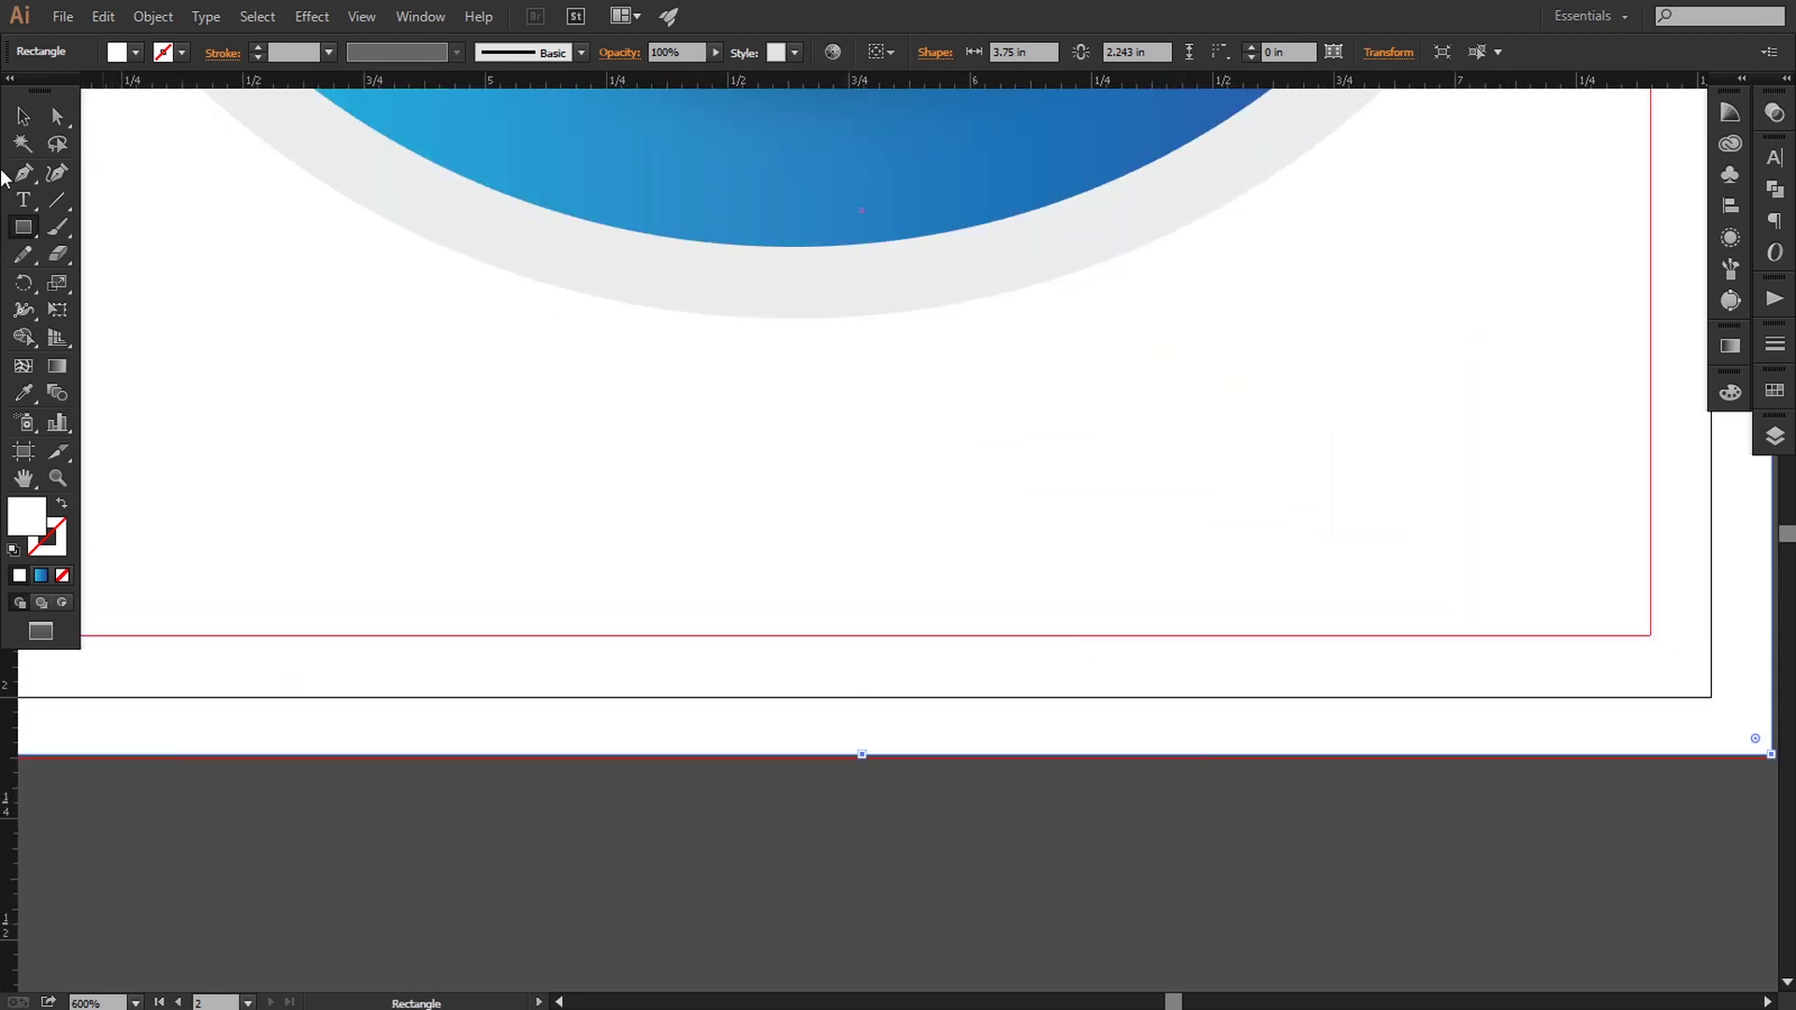
click(22, 116)
drag(862, 758, 862, 756)
key(ctrl+minus)
key(ctrl+minus)
key(ctrl+minus)
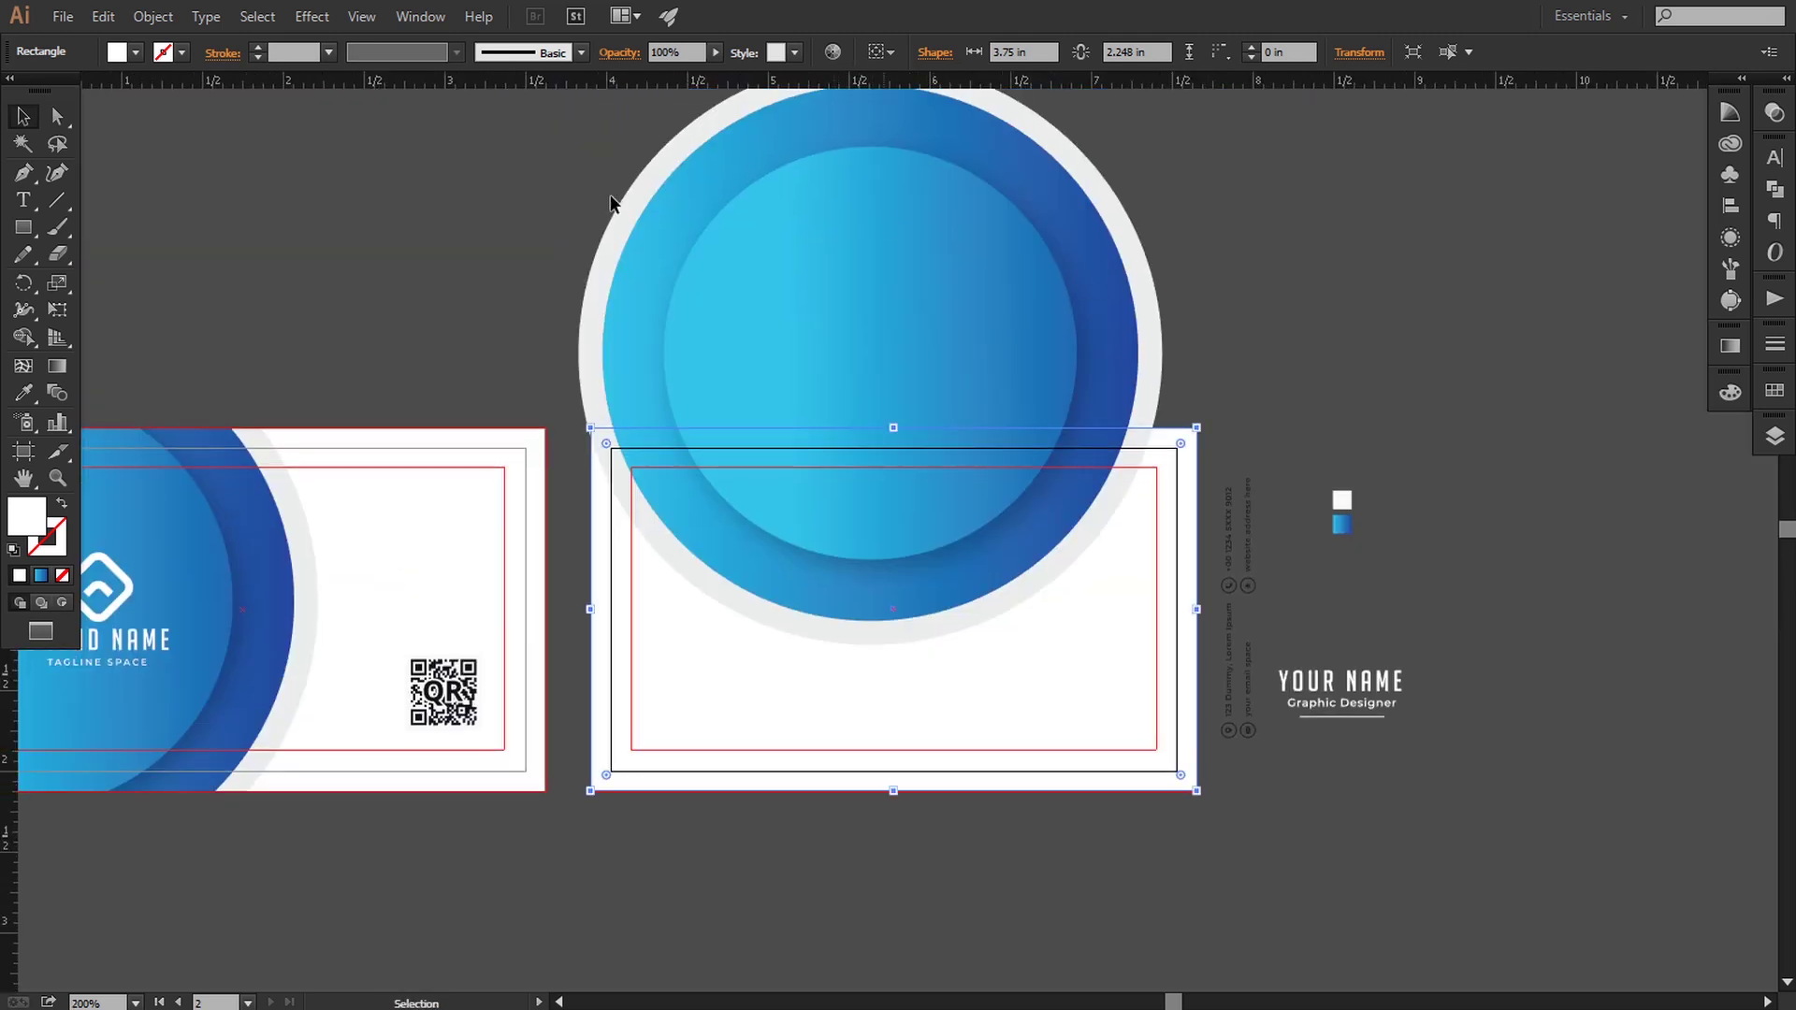
Place a vertical guide through the second card's centre and shift the three concentric circles right until they are centred on it
drag(6, 753, 892, 730)
click(789, 283)
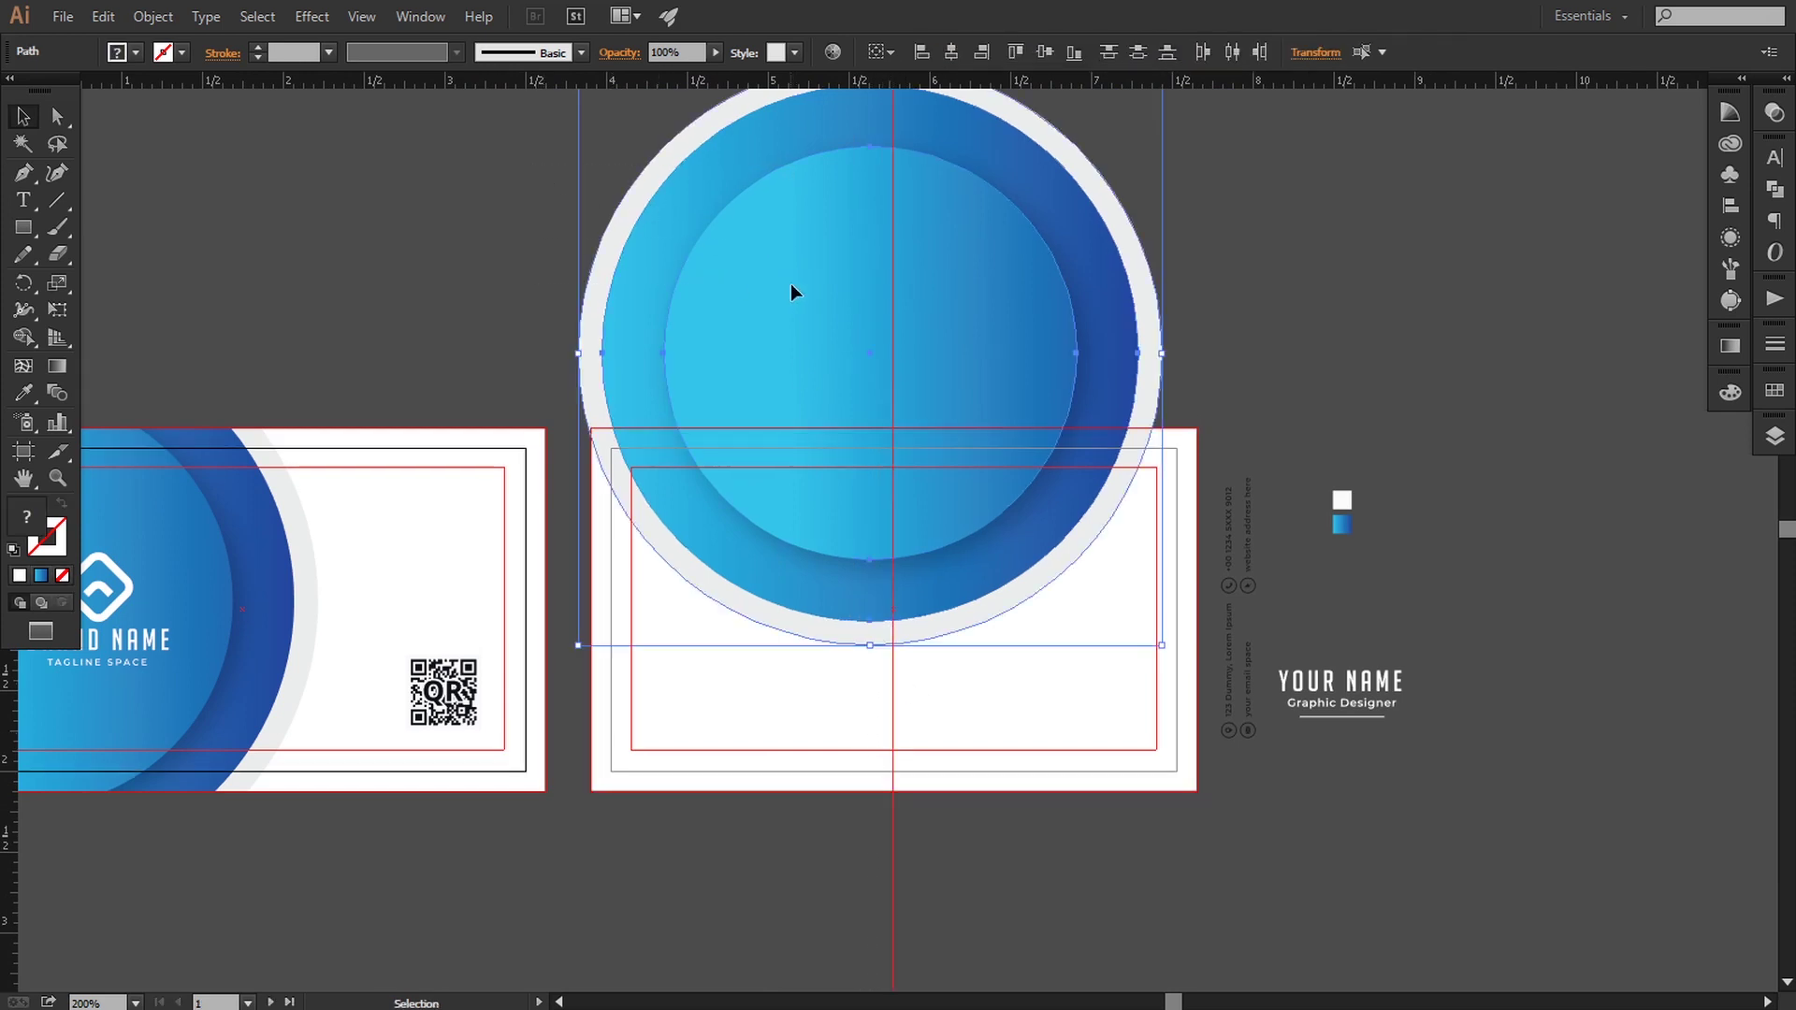
key(Right)
key(Right)
key(Right)
key(Right)
key(Right)
key(Right)
key(Right)
key(Right)
key(Right)
key(Right)
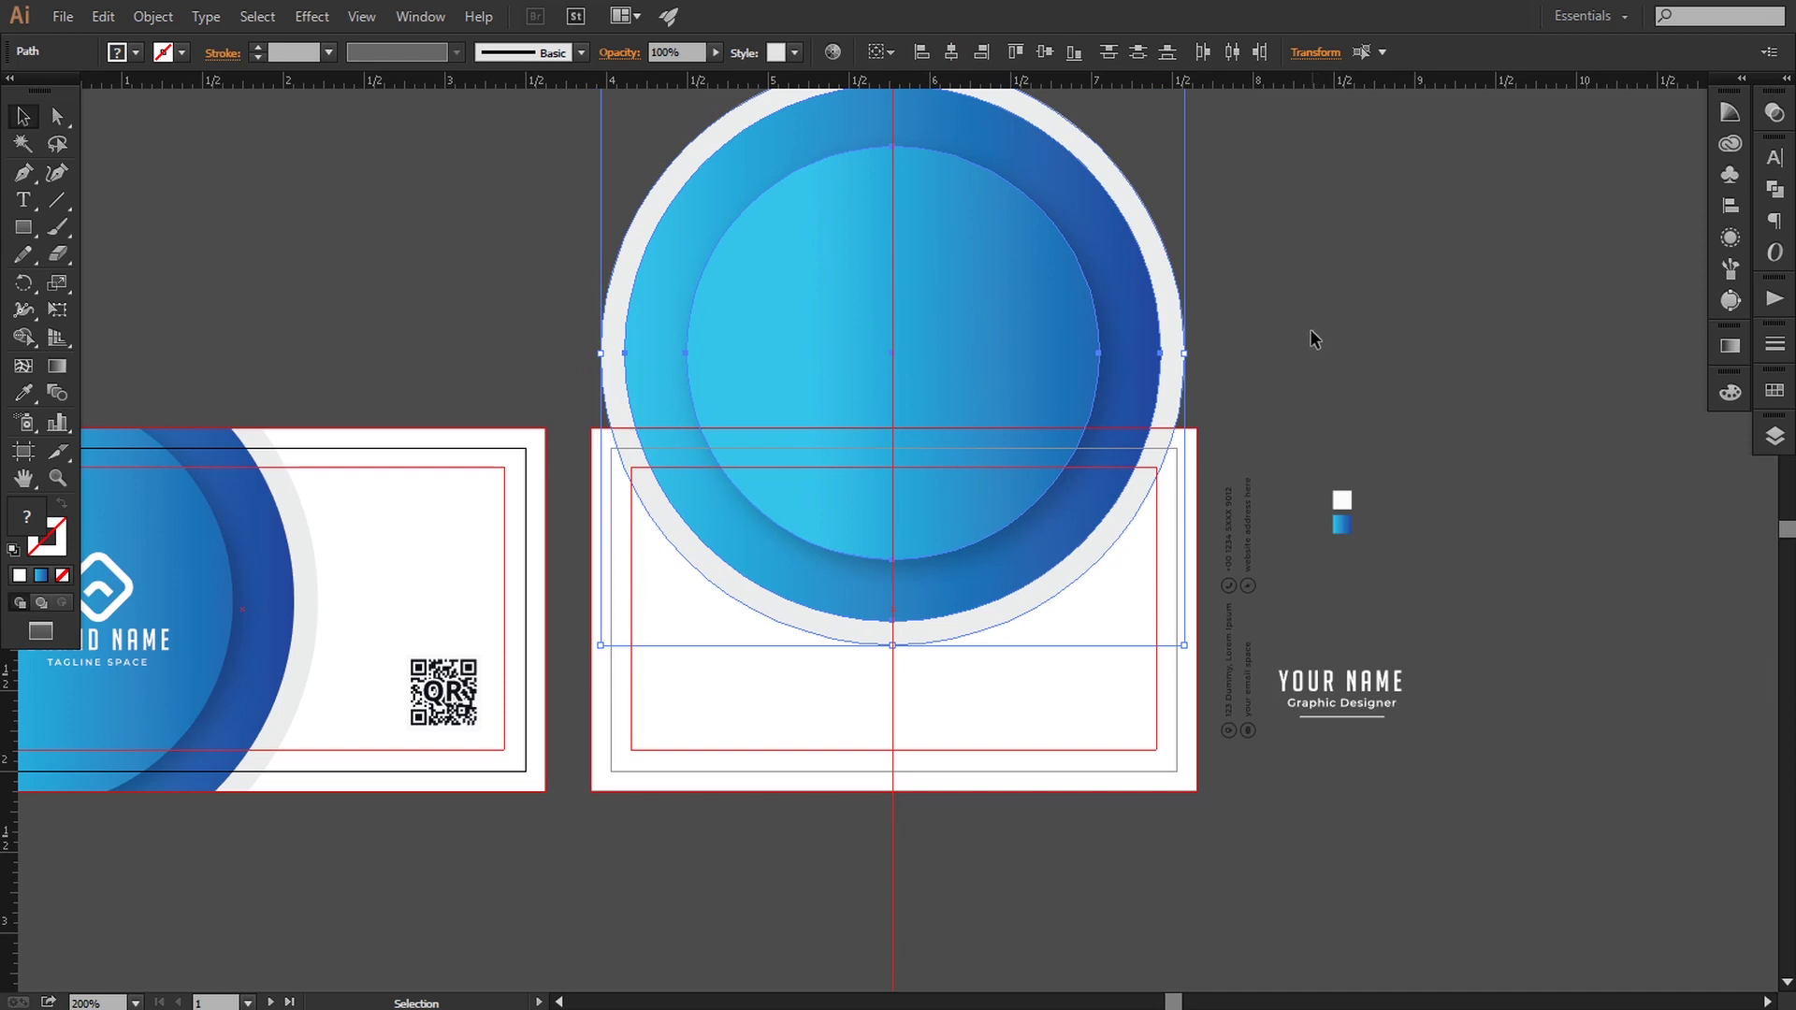
Lower the three concentric circles along the guide so that they cover more of the second card's upper area
key(Down)
key(Down)
key(Down)
key(Down)
key(Down)
key(Down)
key(Down)
key(Down)
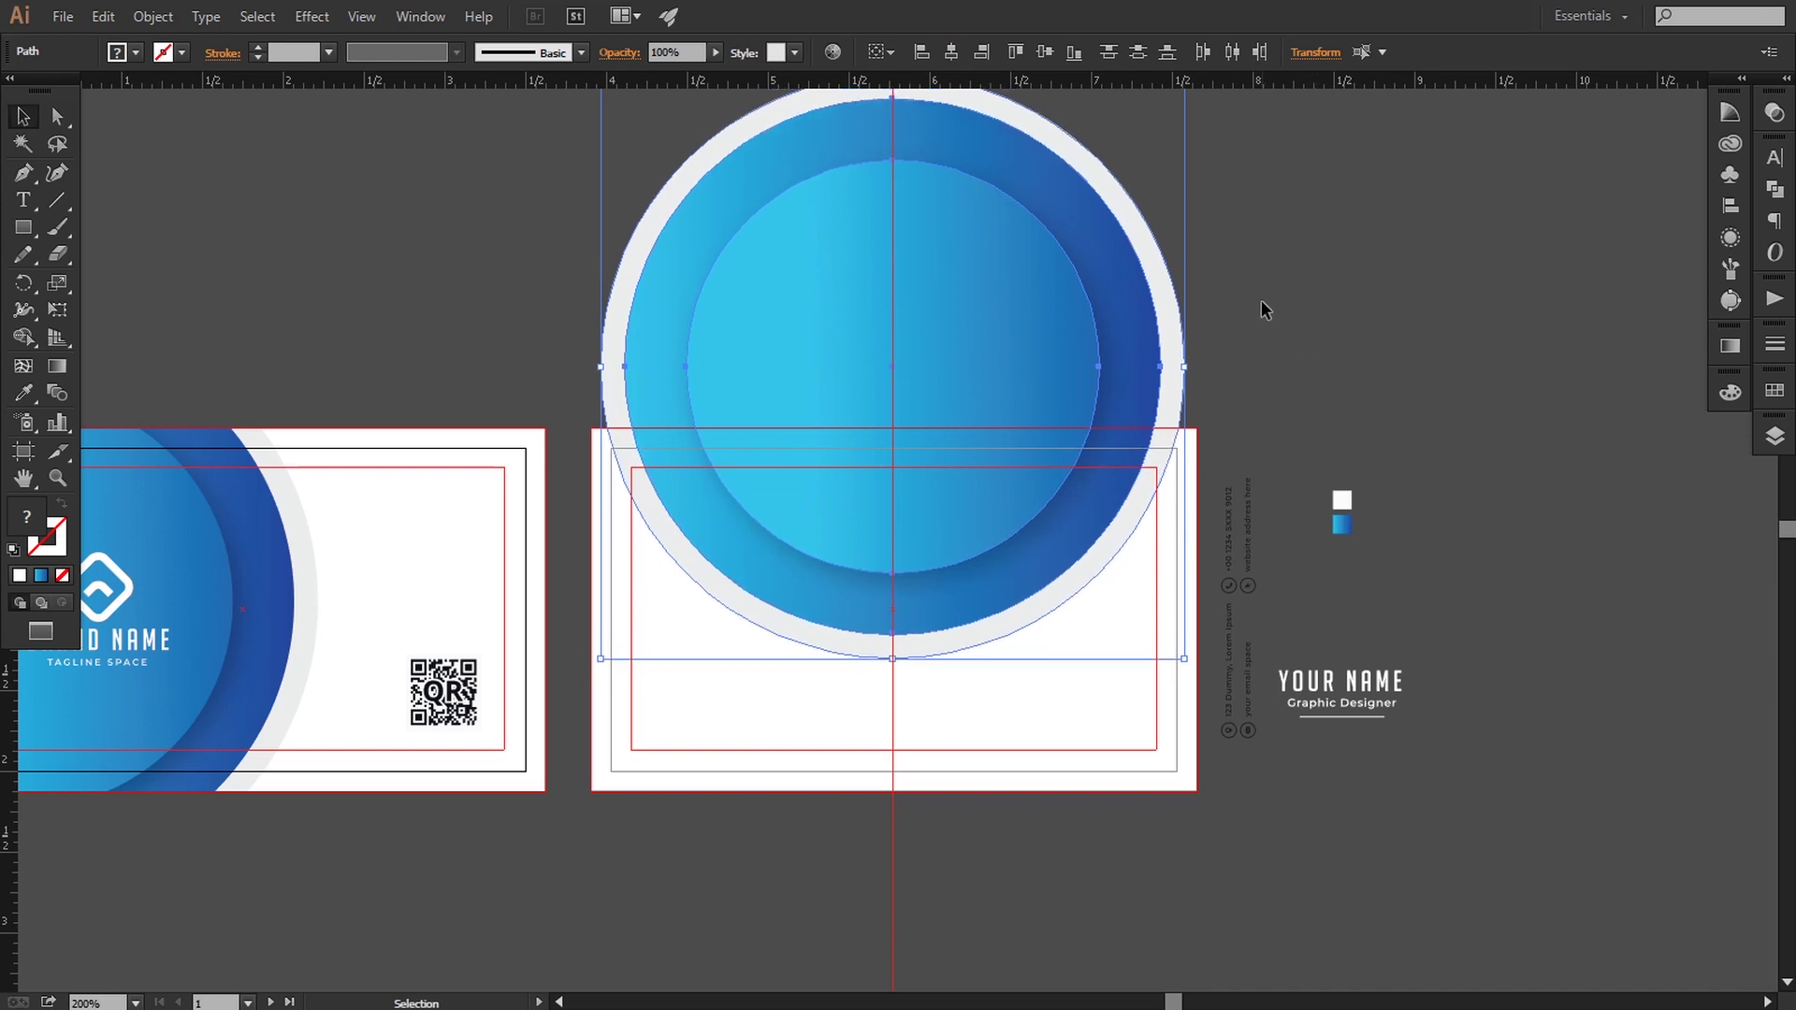
key(Up)
key(Down)
key(Down)
key(Down)
key(Down)
key(Down)
key(Down)
key(Down)
key(Down)
key(Down)
key(Down)
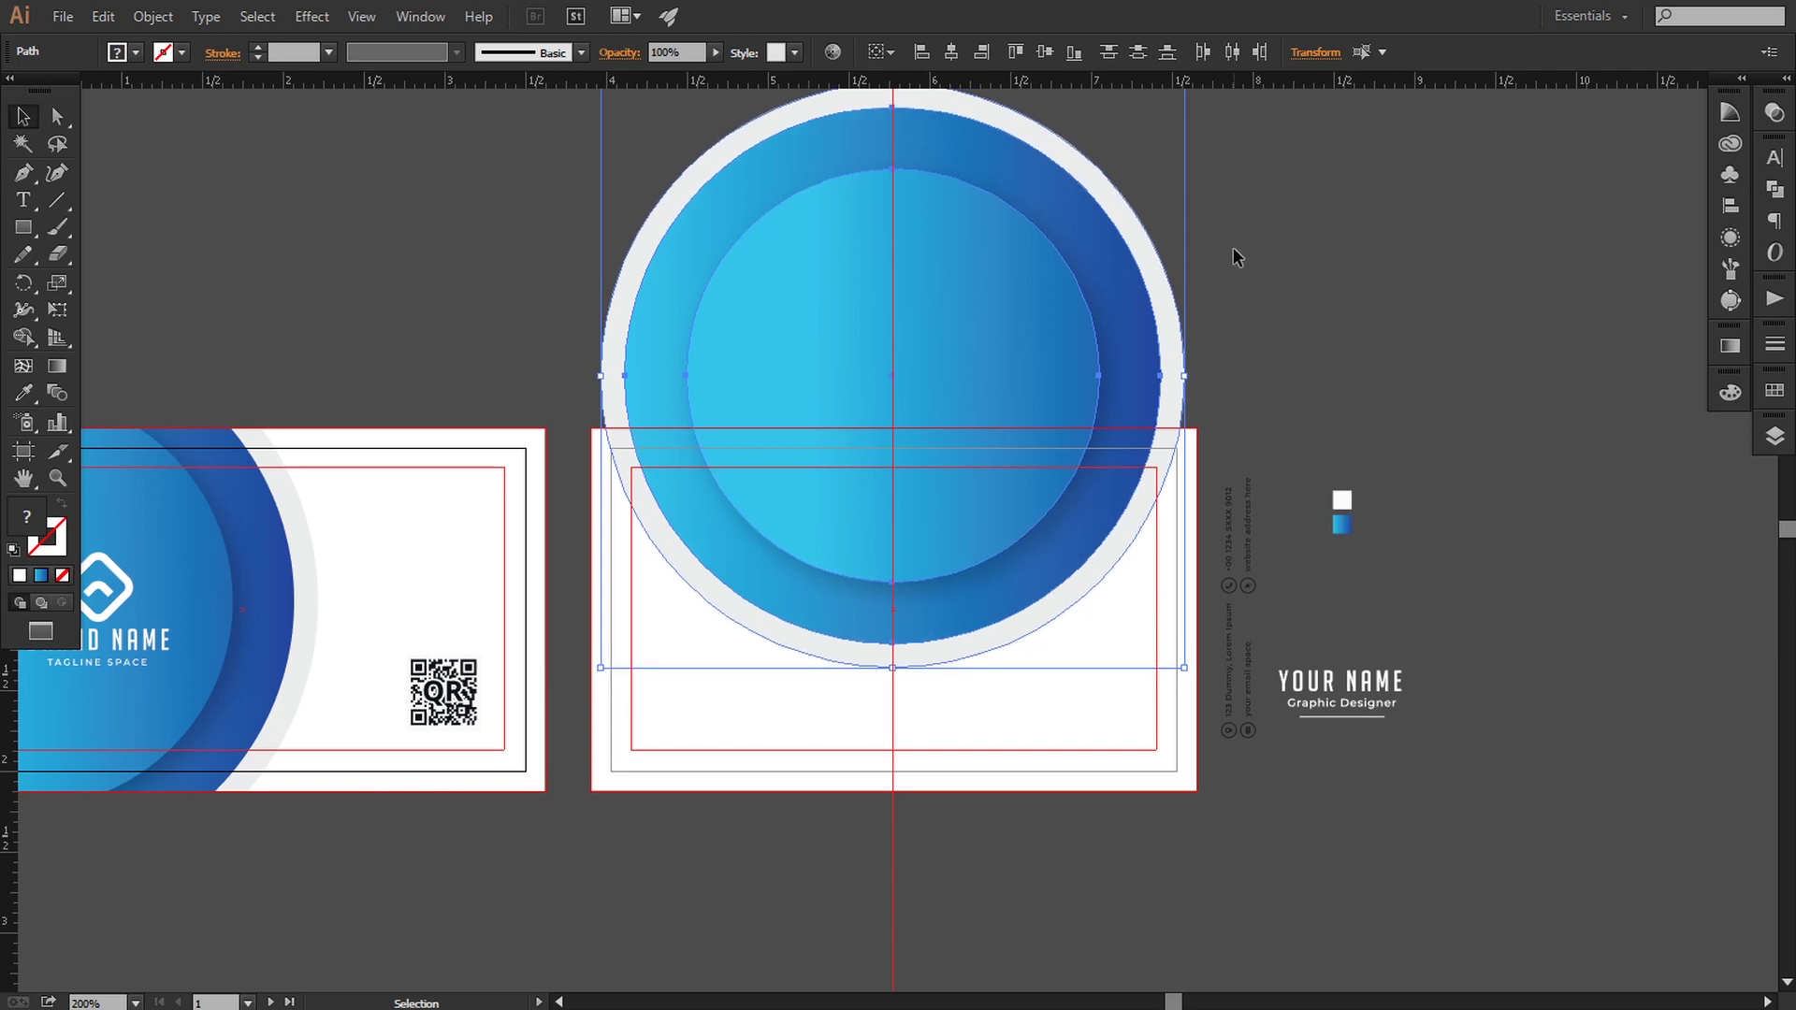
key(Down)
key(Down)
key(Down)
key(Down)
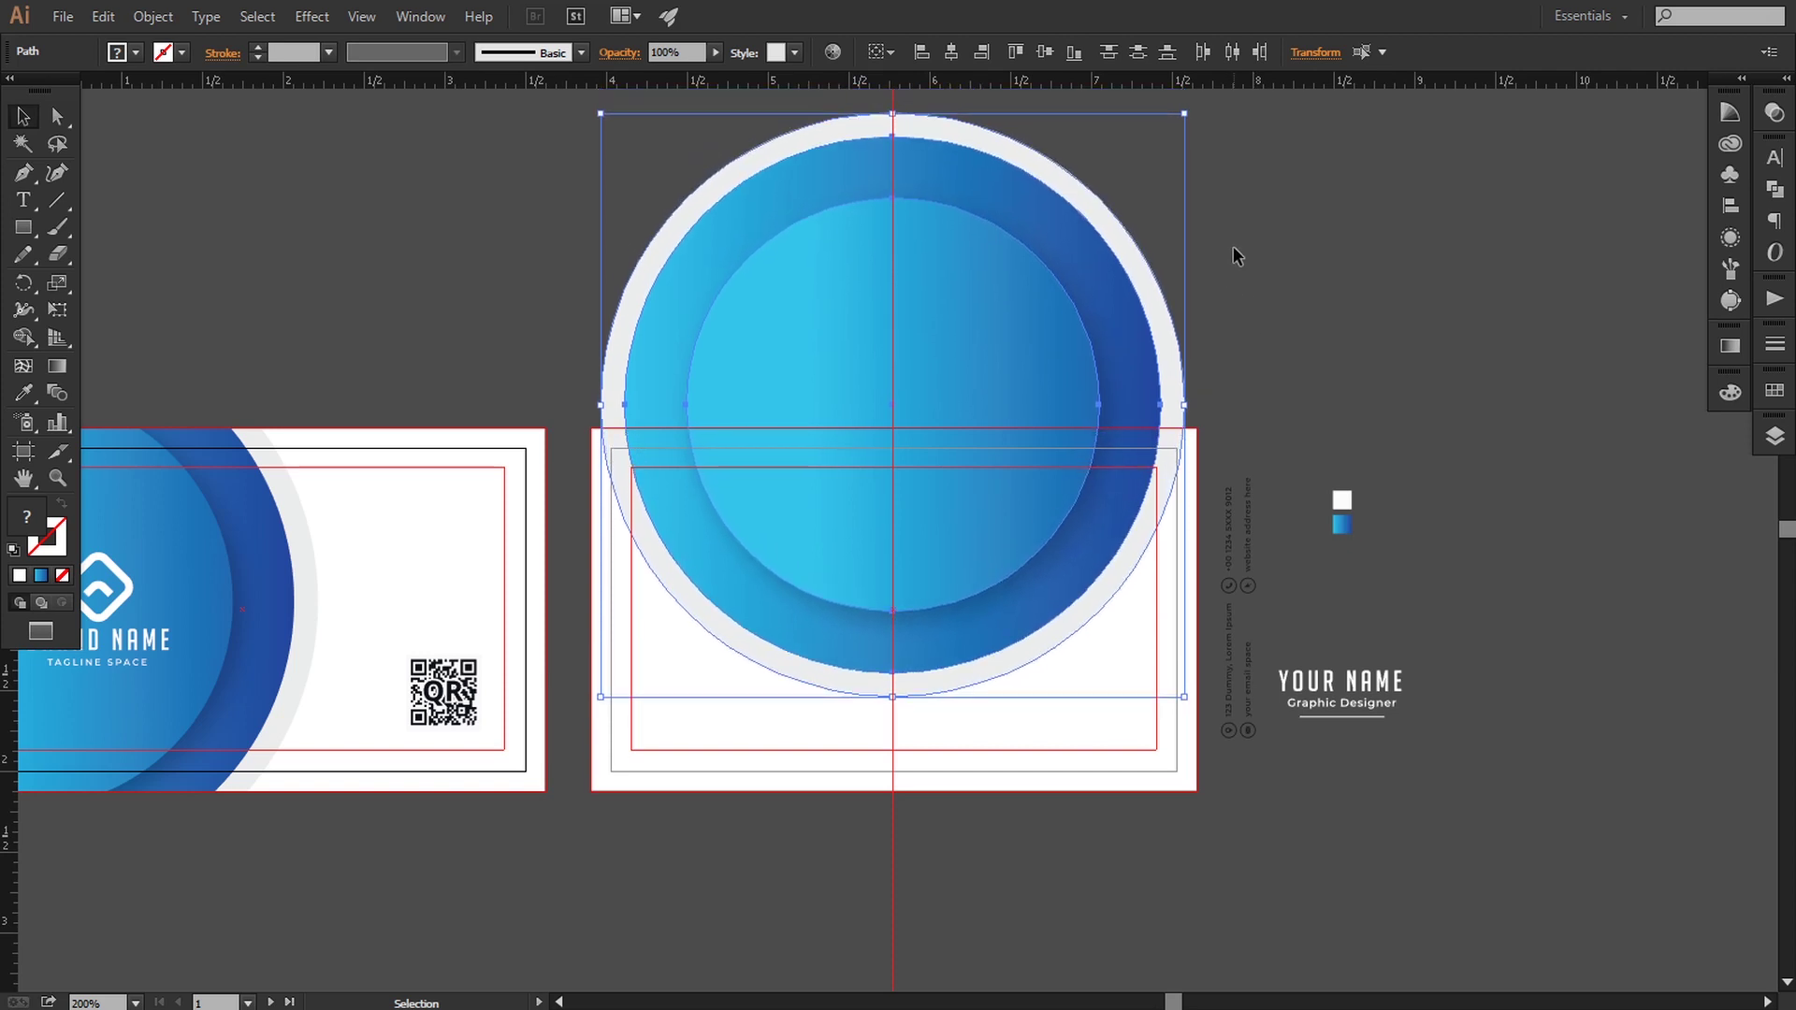
key(Up)
key(Up)
key(Up)
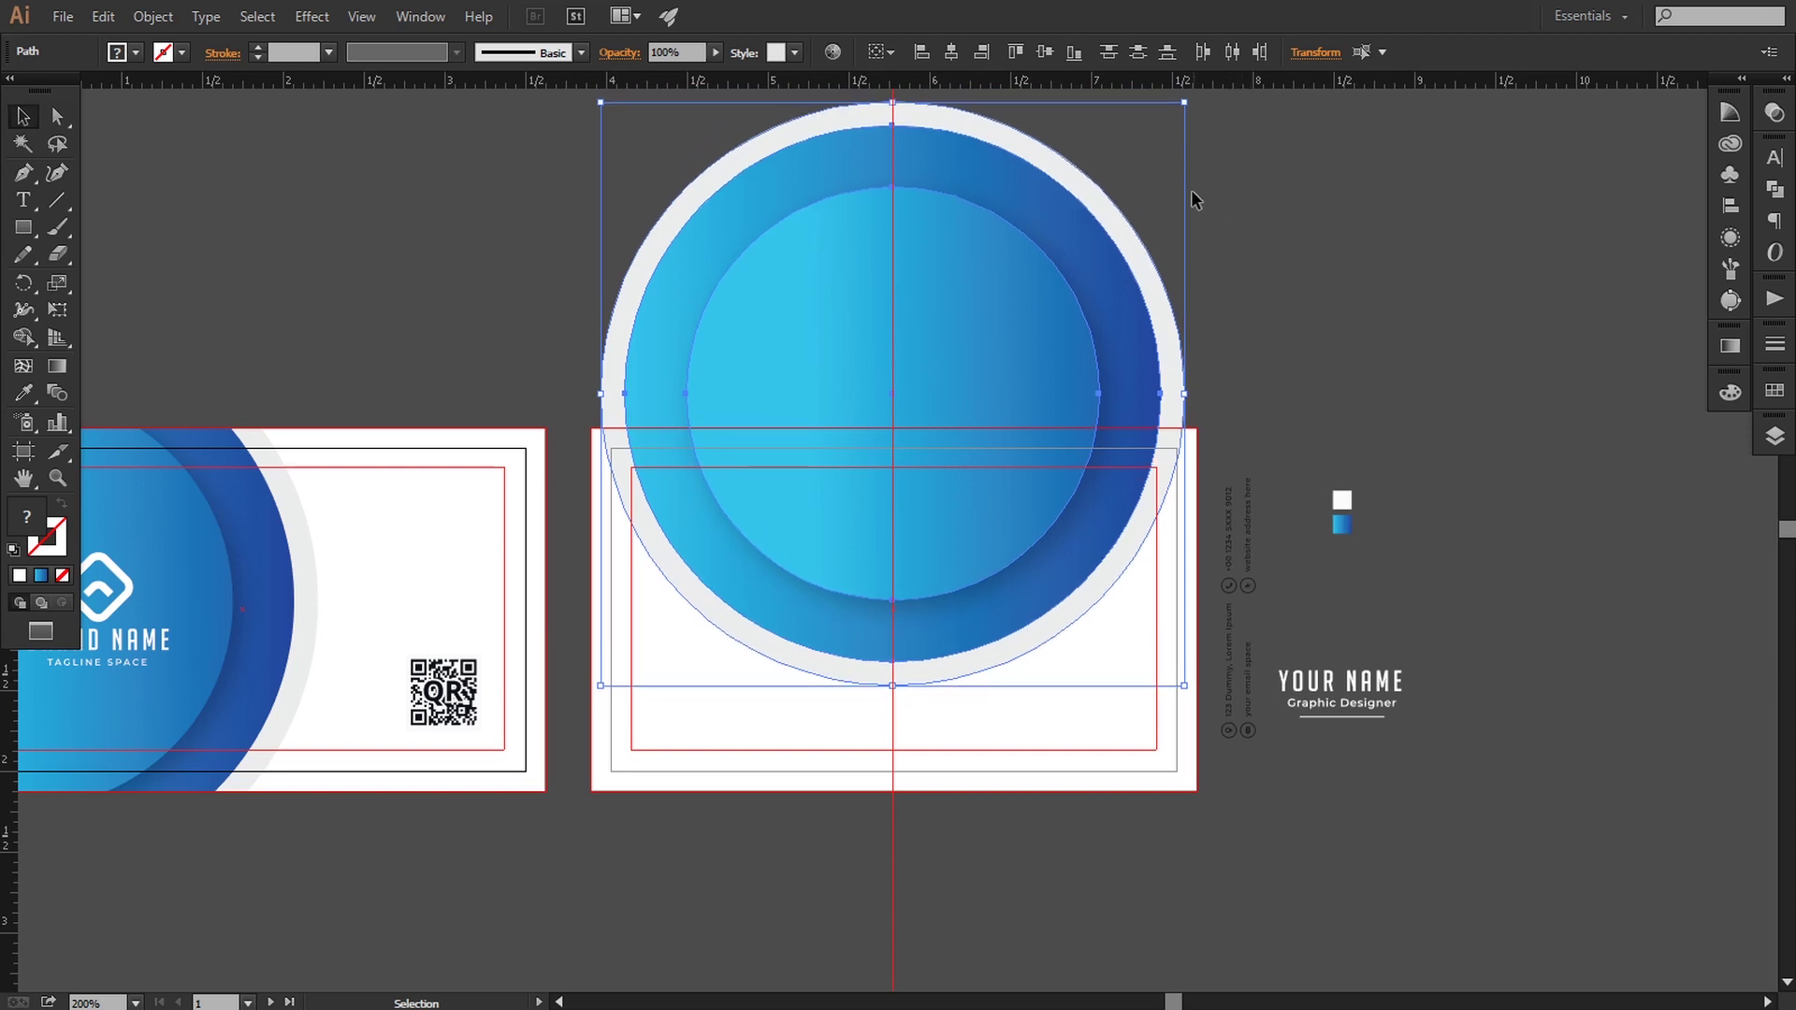
click(1297, 205)
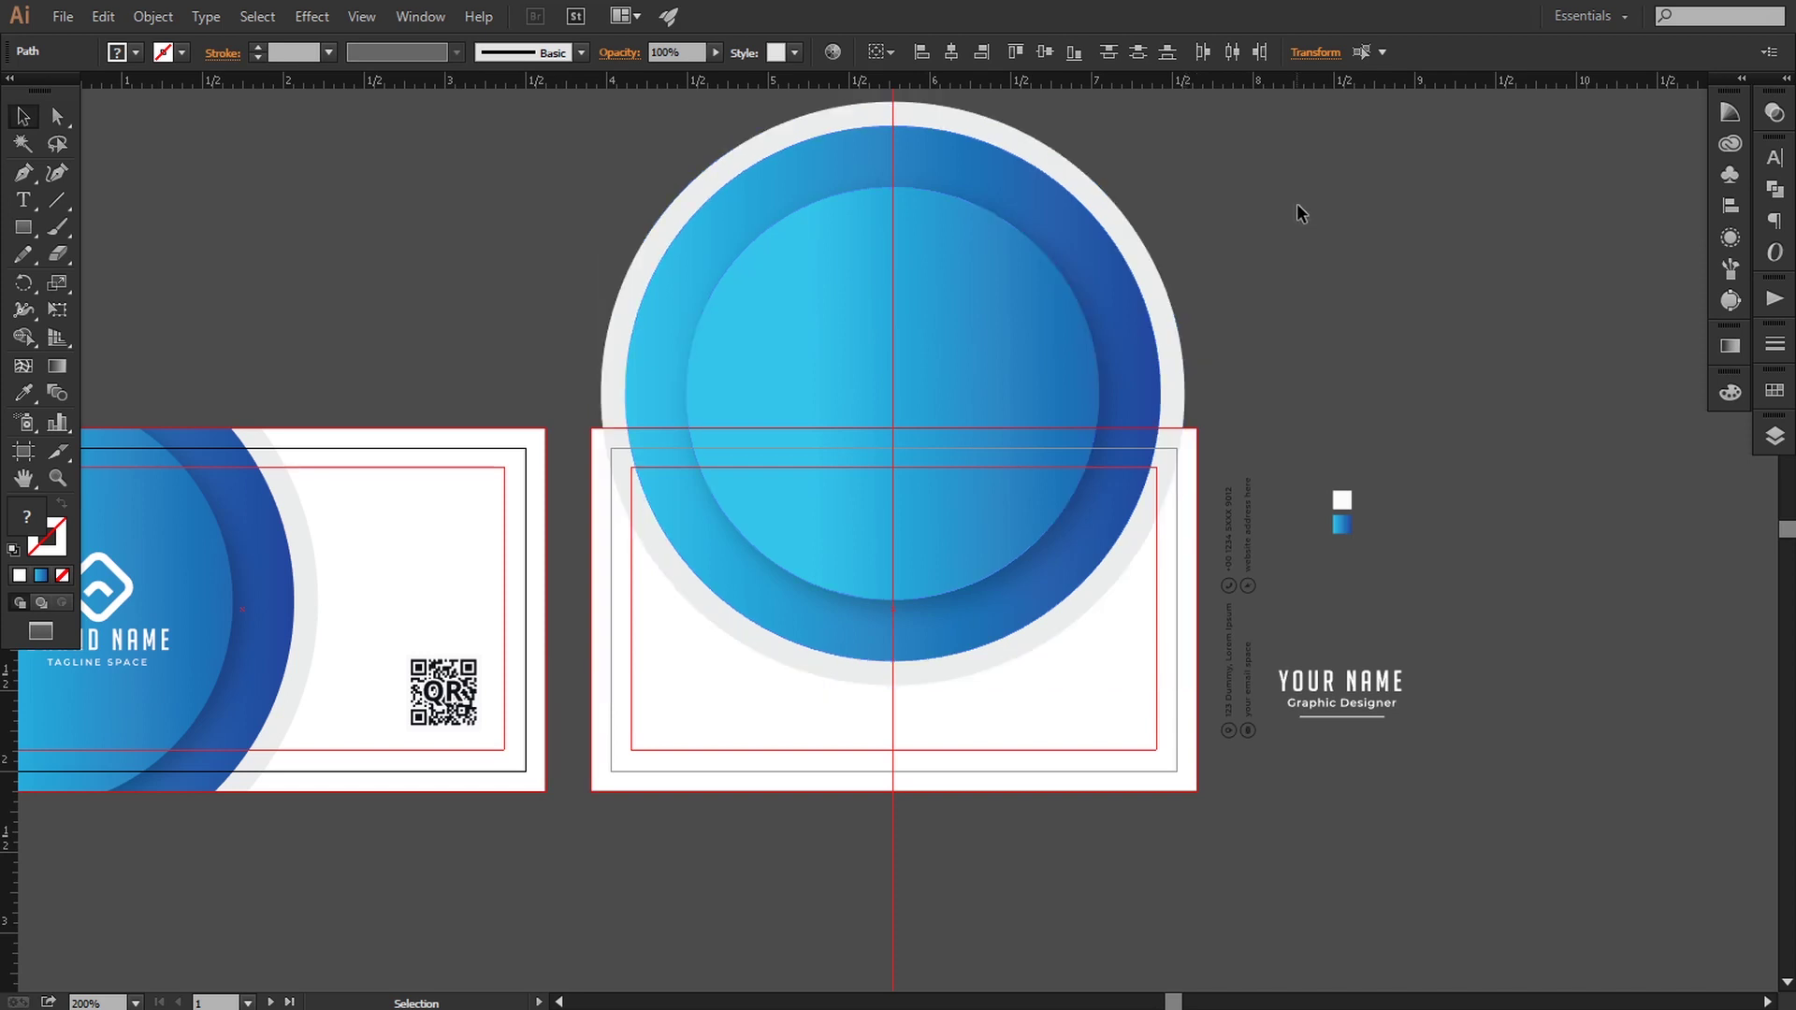
Draw an unfilled 3.75 × 2.248 in rectangle over the second card, covering its full bleed area
drag(1284, 213, 1248, 219)
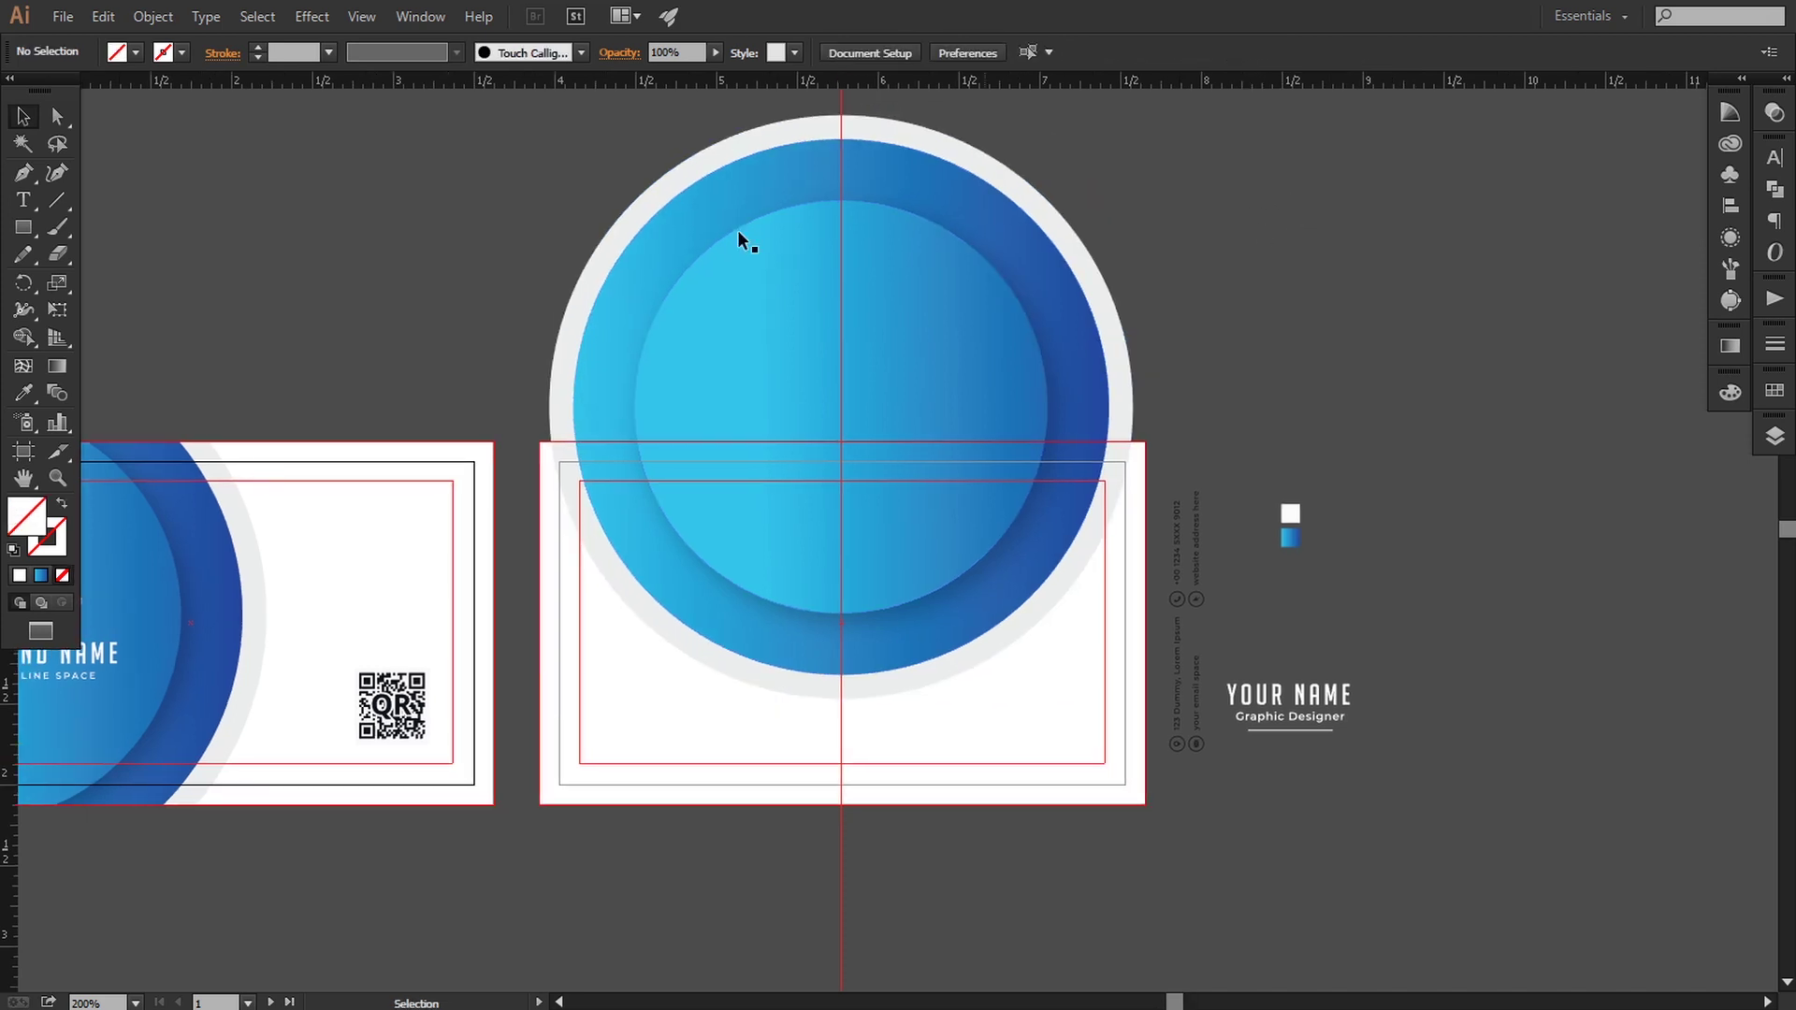
click(24, 227)
drag(540, 442, 1145, 805)
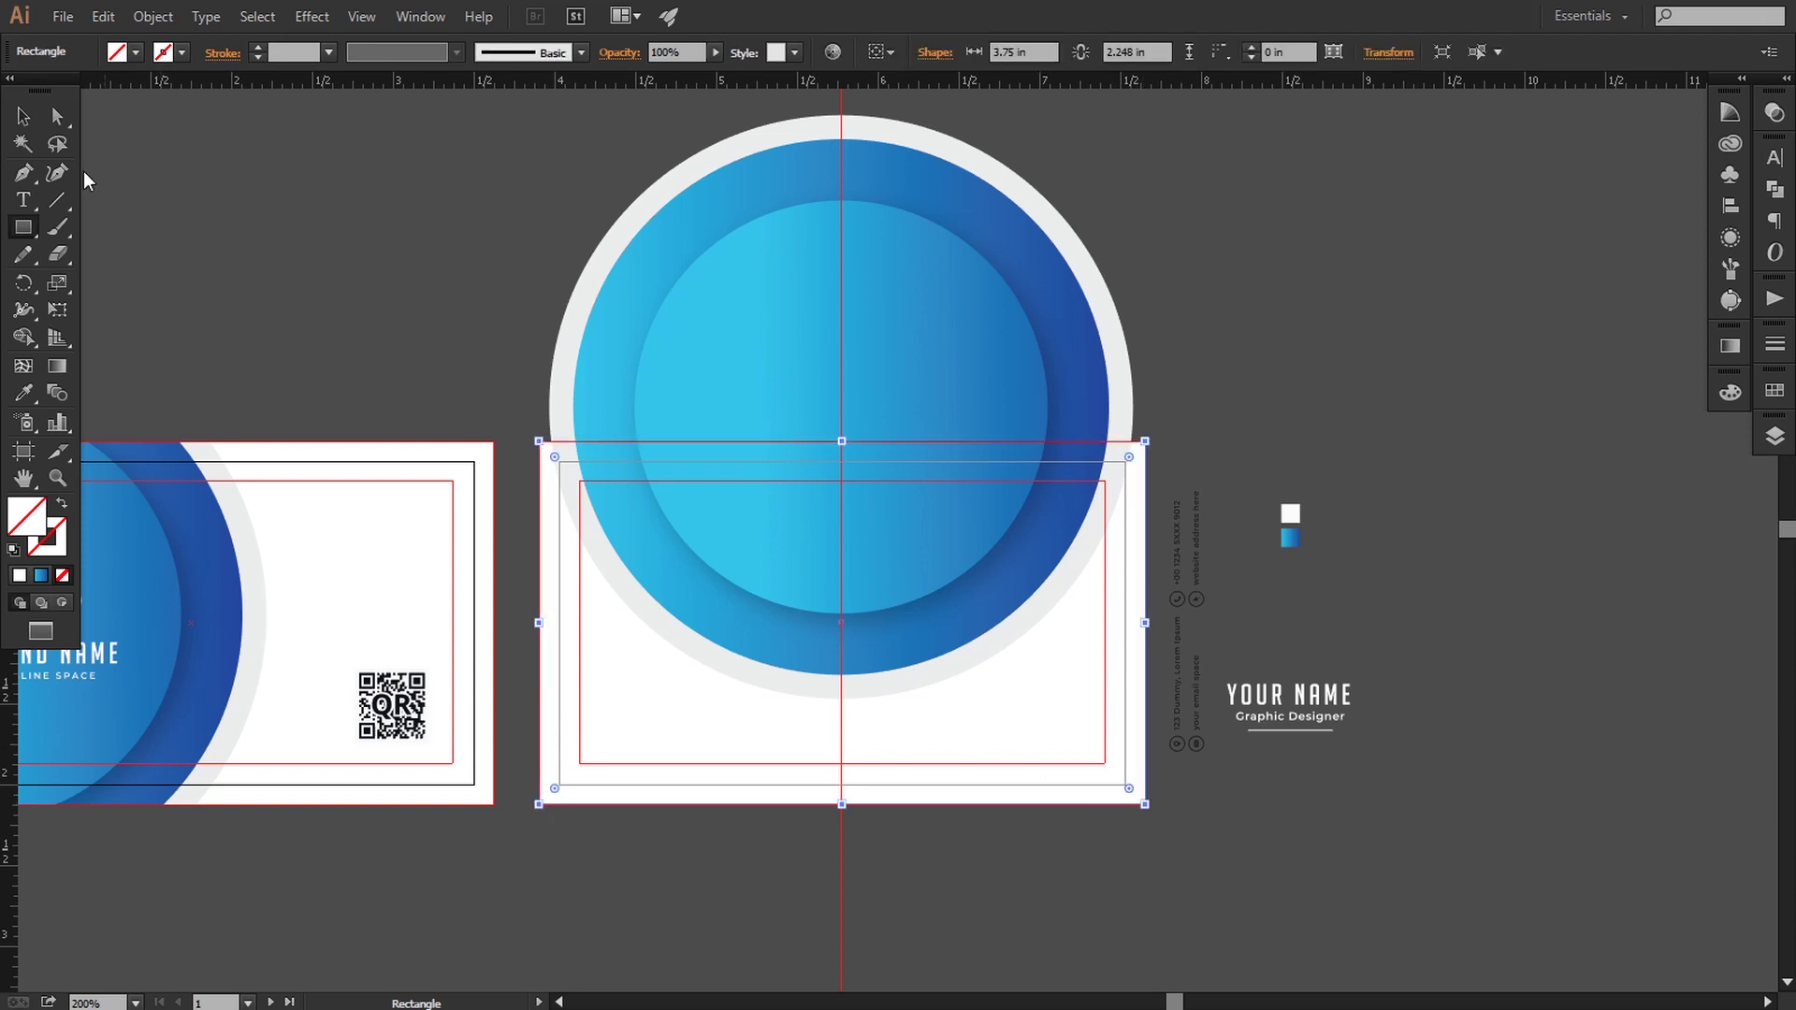
Clip the three concentric circles to the unfilled bleed rectangle on the second card with a clipping mask
click(23, 116)
shift+click(679, 322)
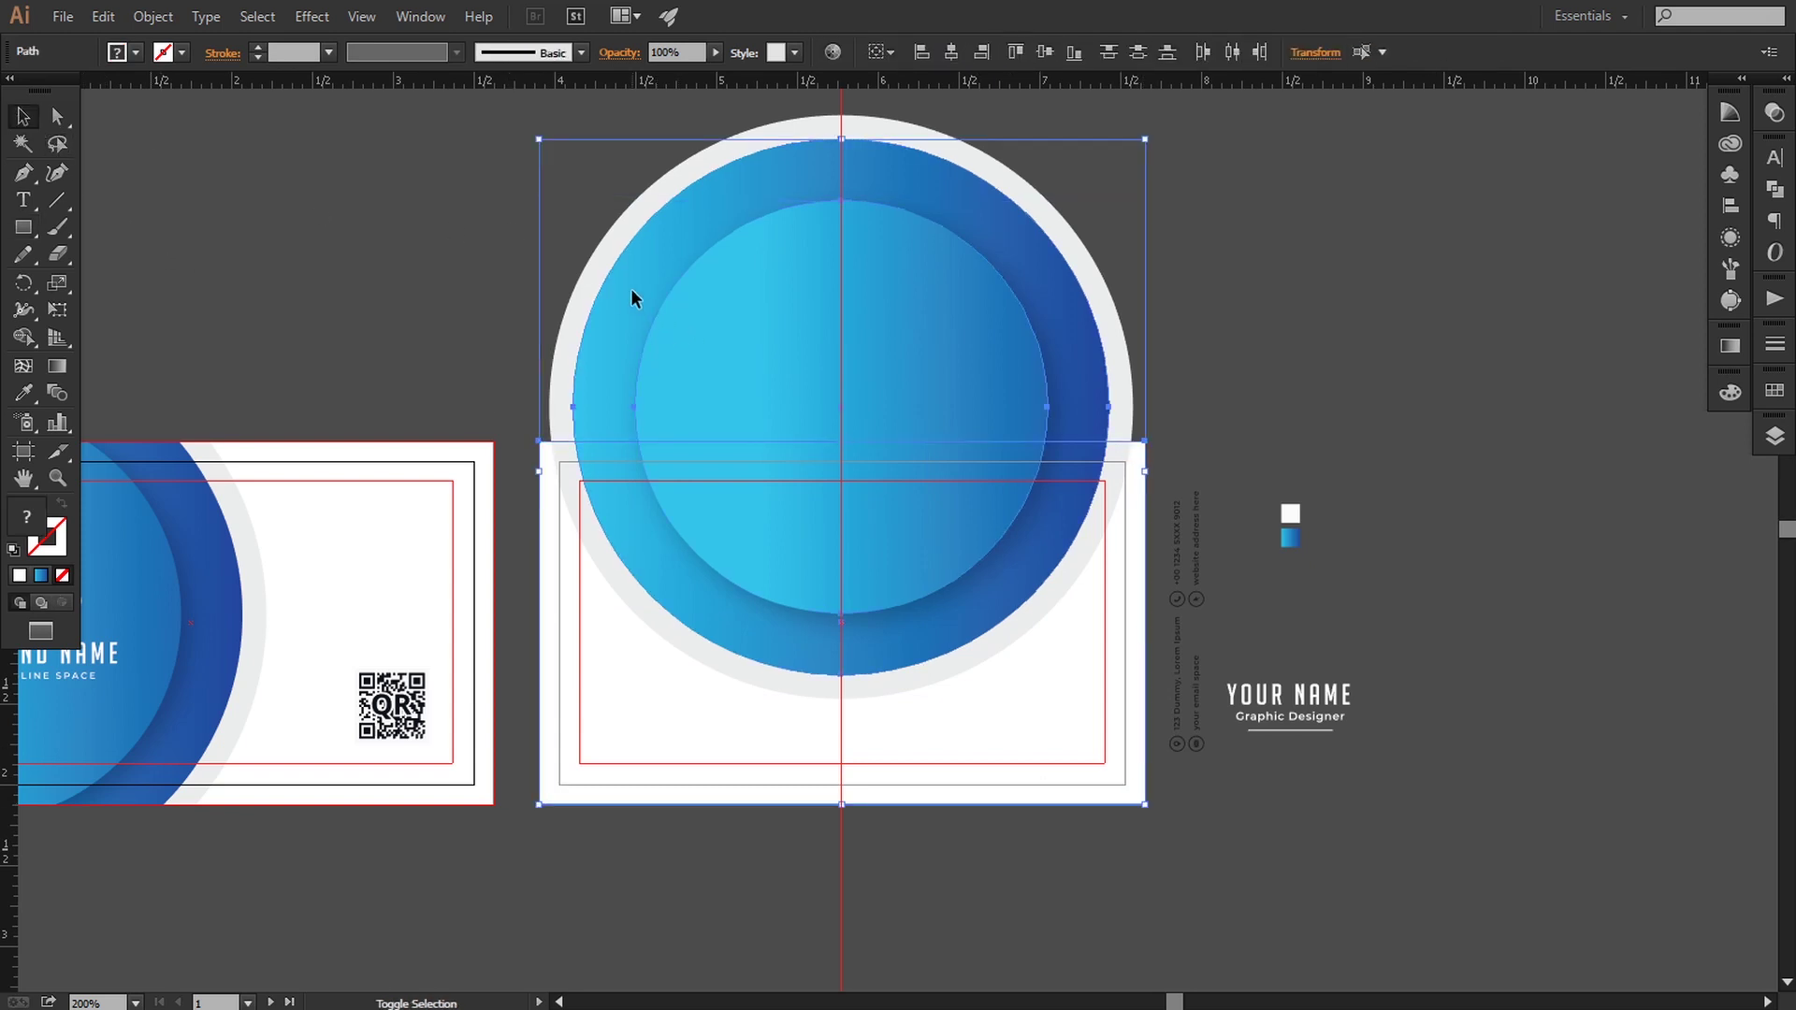
click(153, 16)
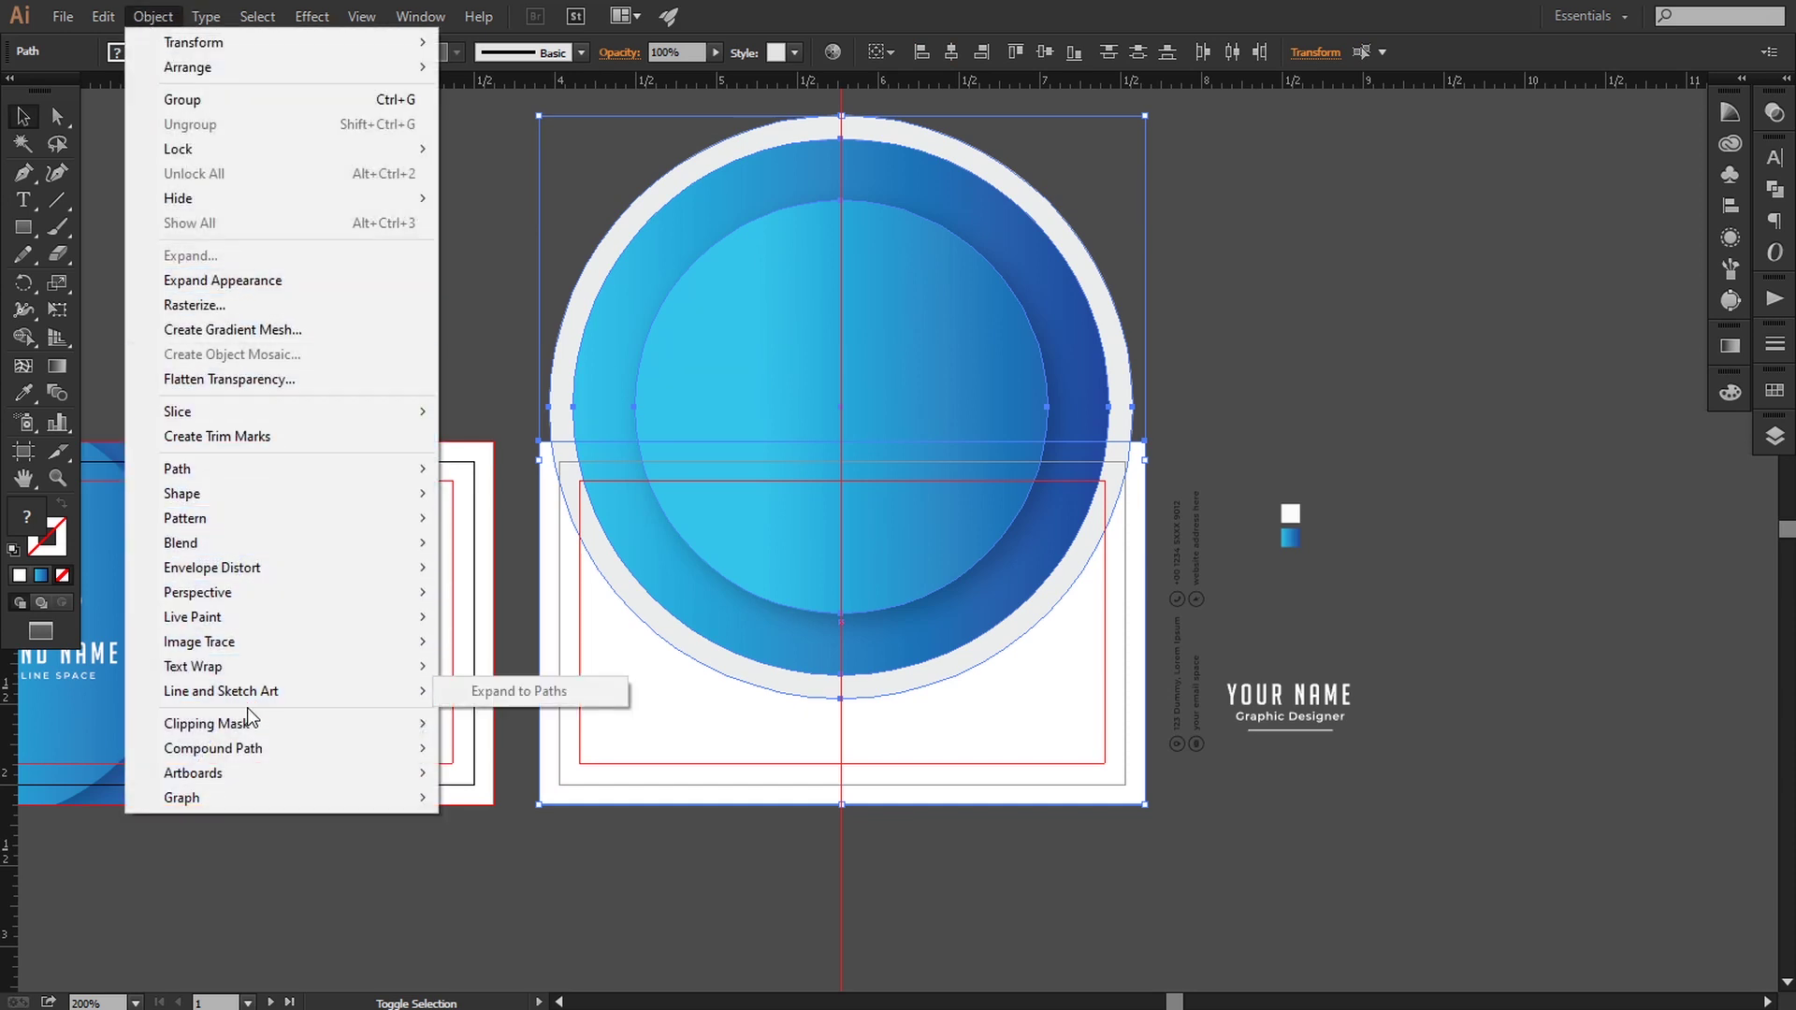
mouse_move(258, 718)
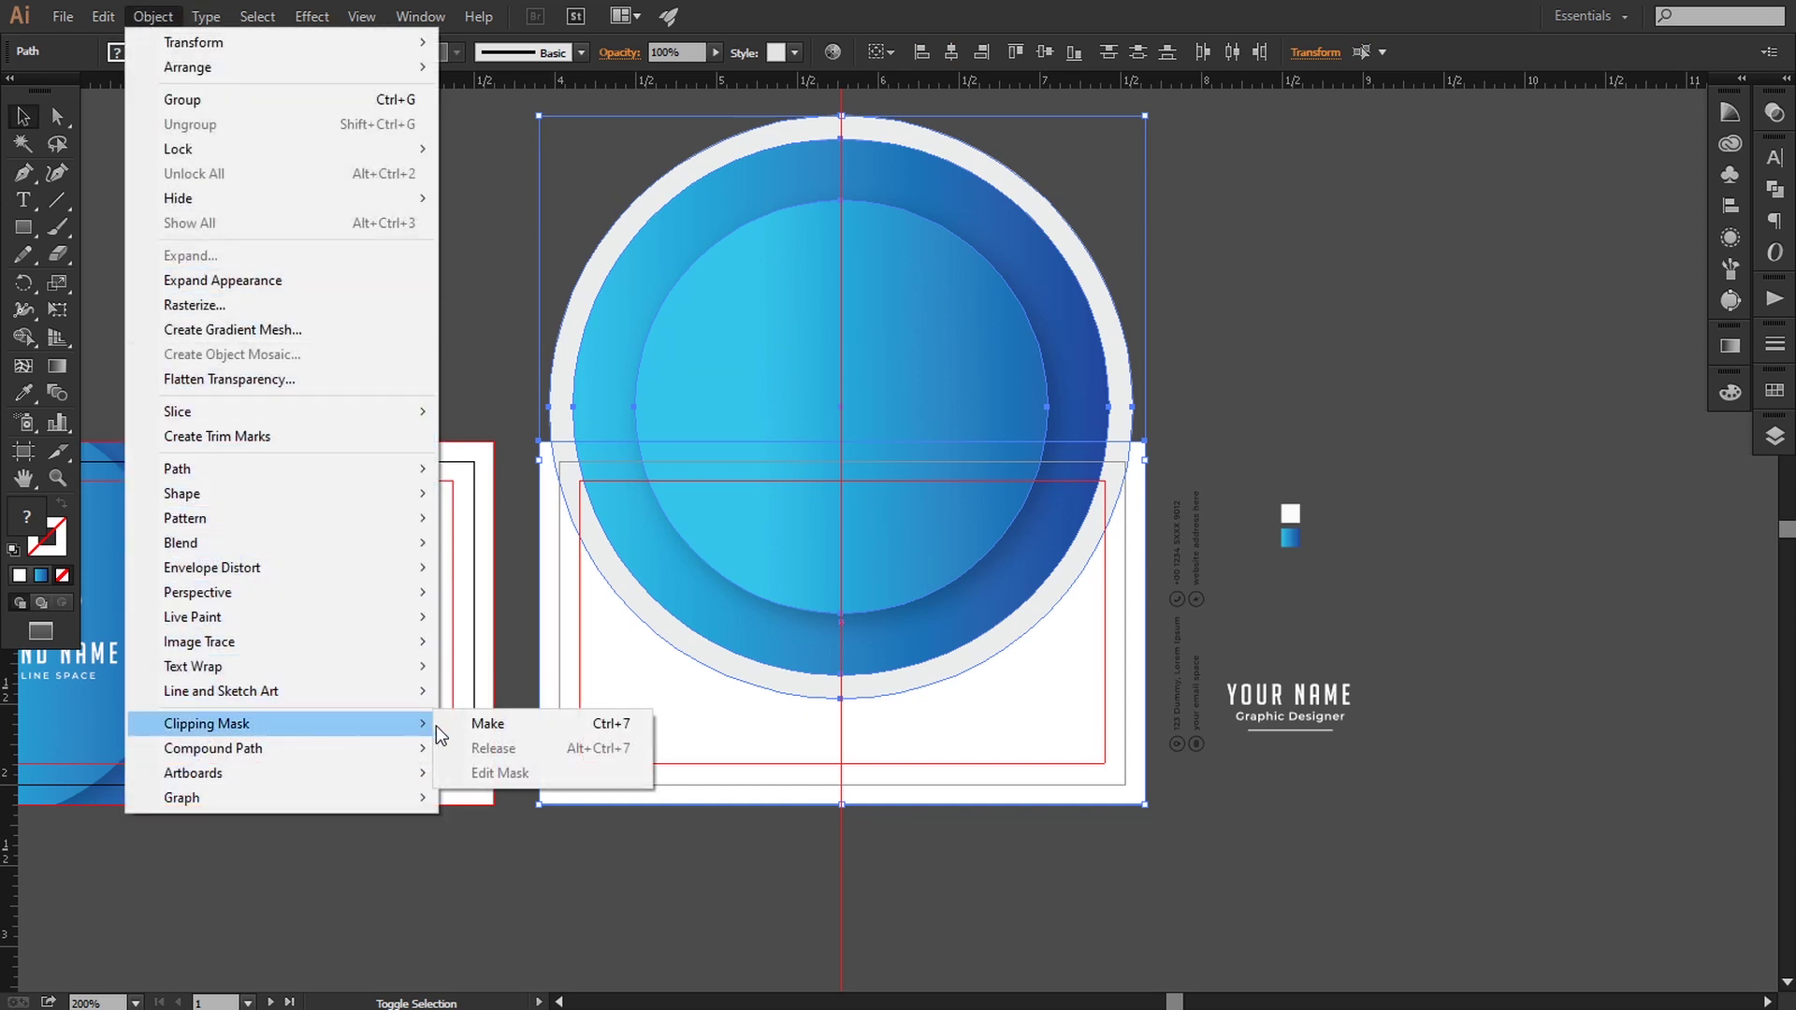
click(476, 725)
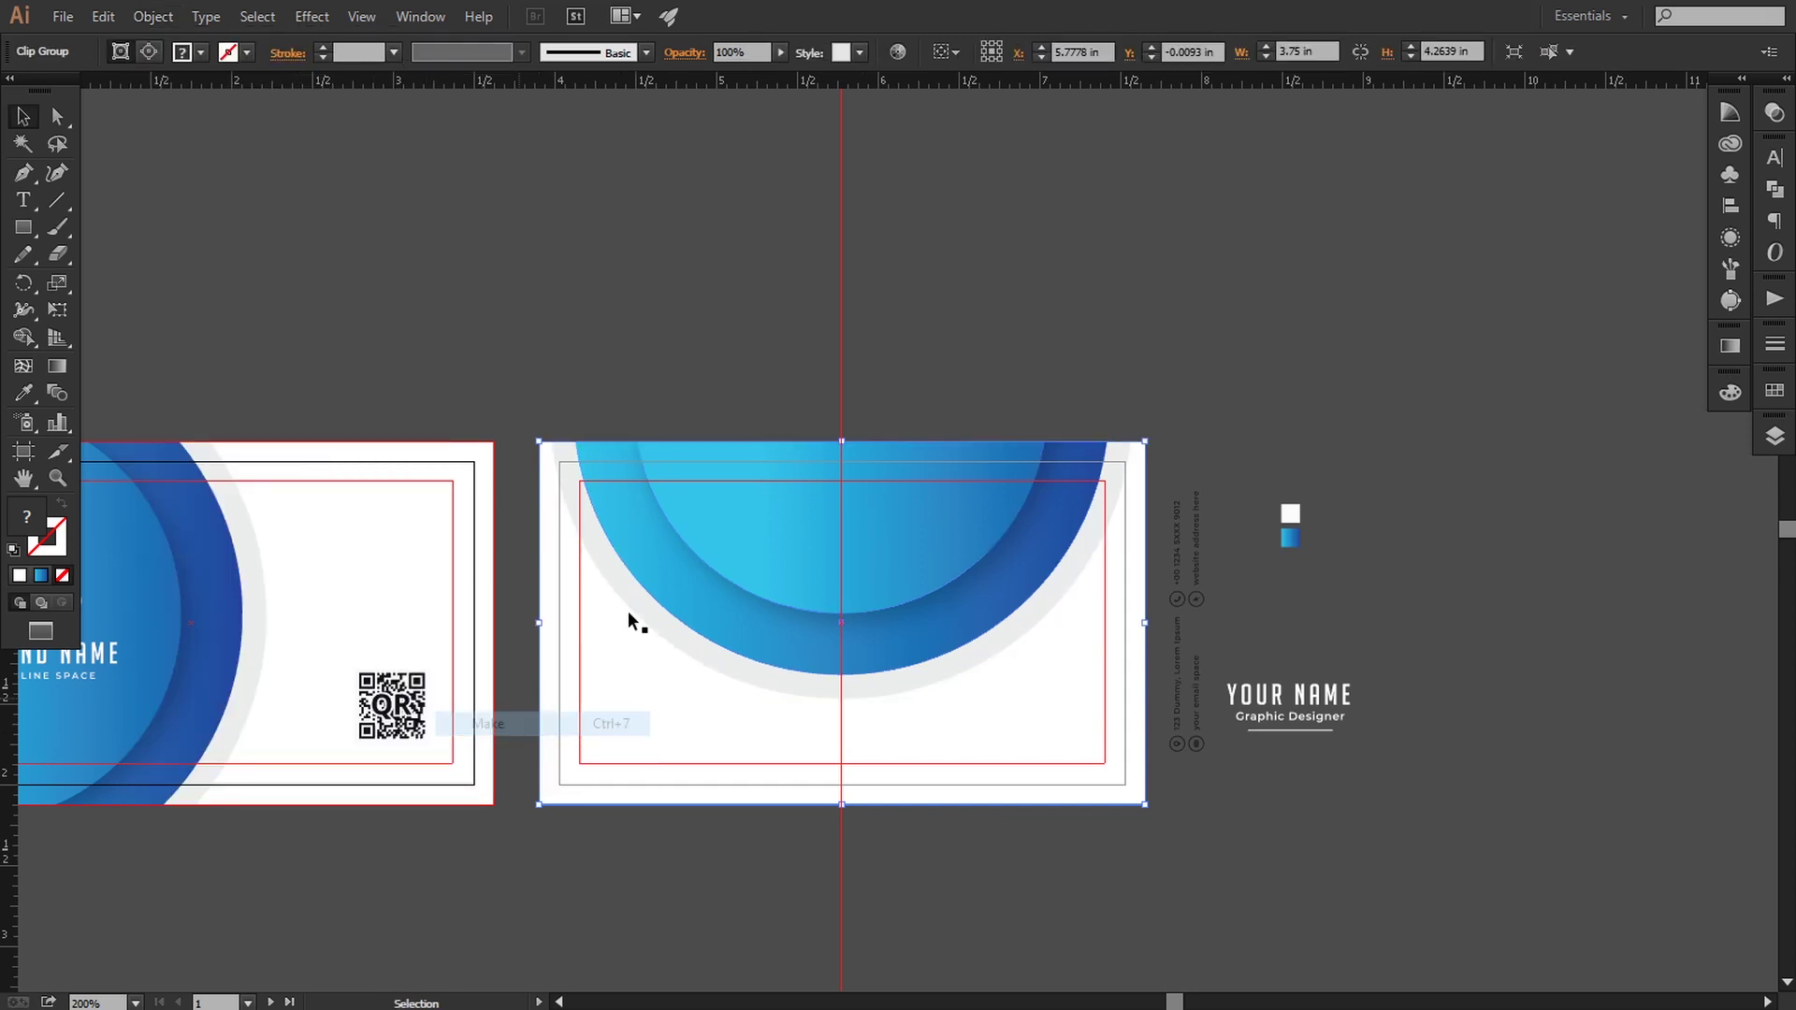
Select the innermost circle inside the second card's clip group and set its linear gradient angle to 90°
click(56, 119)
click(449, 328)
click(723, 540)
click(723, 548)
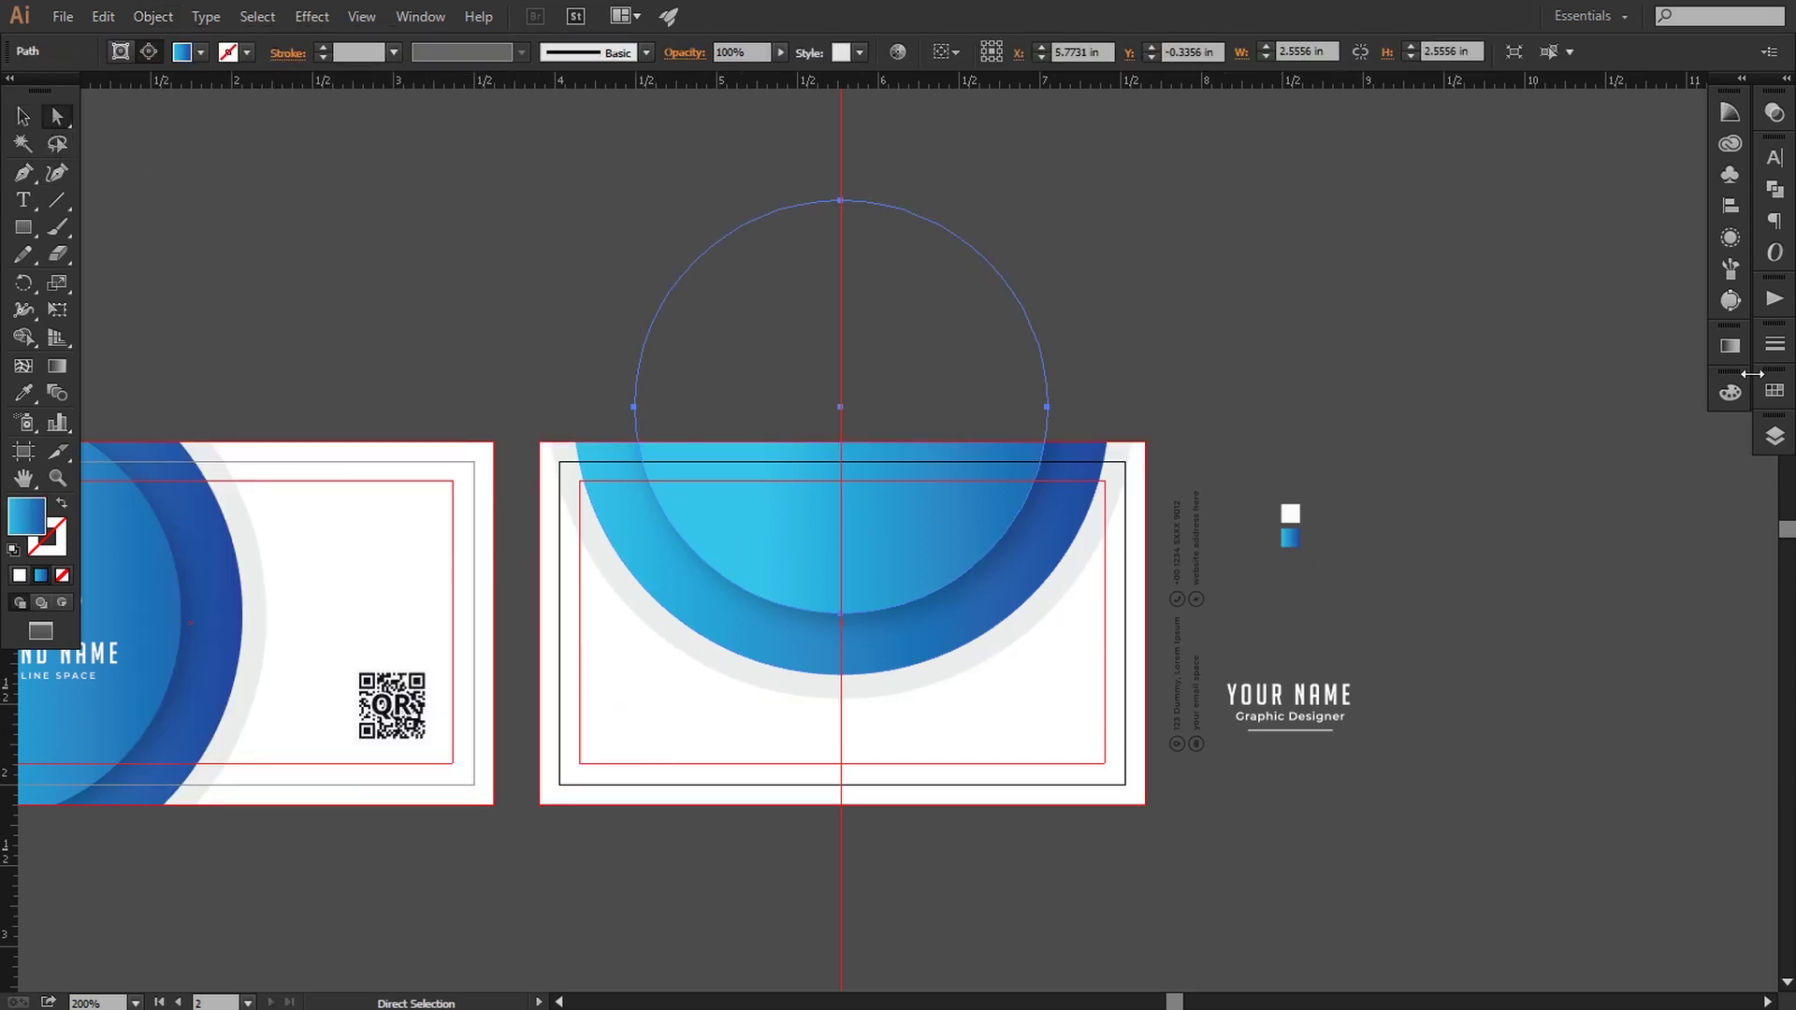
click(1736, 344)
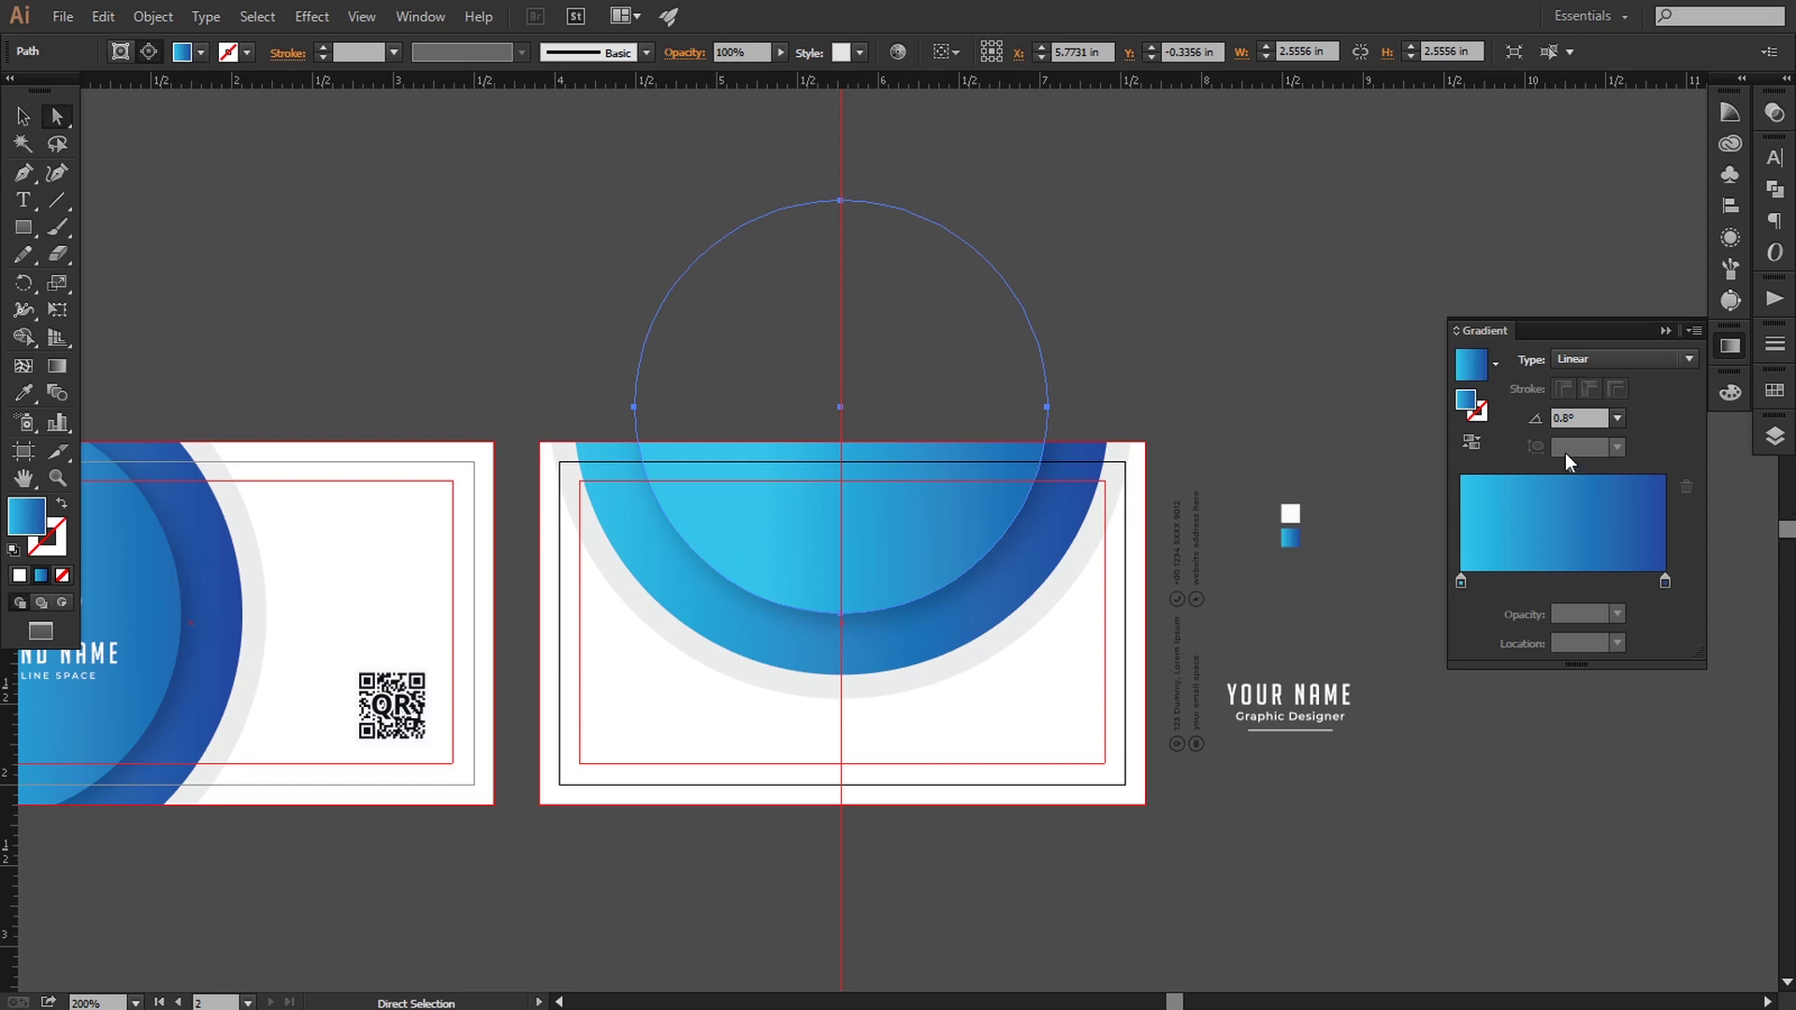
double_click(1577, 417)
text(90)
key(Return)
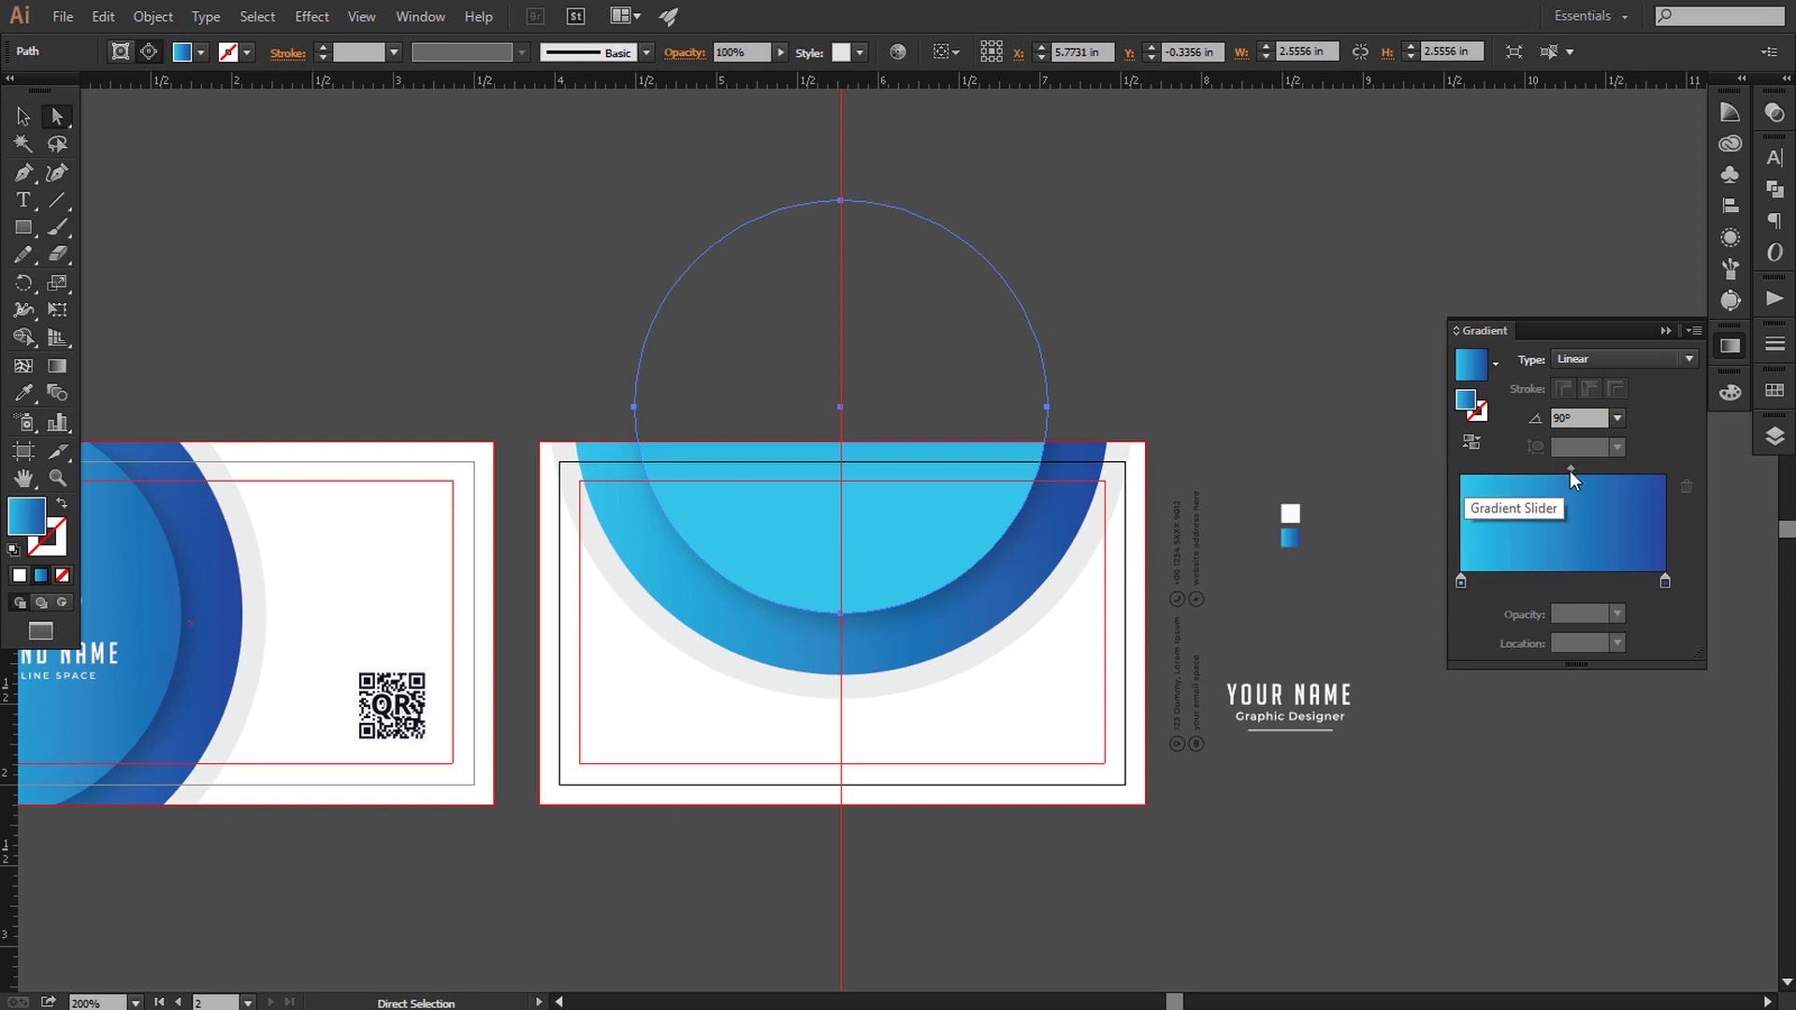
Reverse the innermost circle's gradient and place the midpoint between its two colours at about 45.7%
drag(1569, 469, 1524, 473)
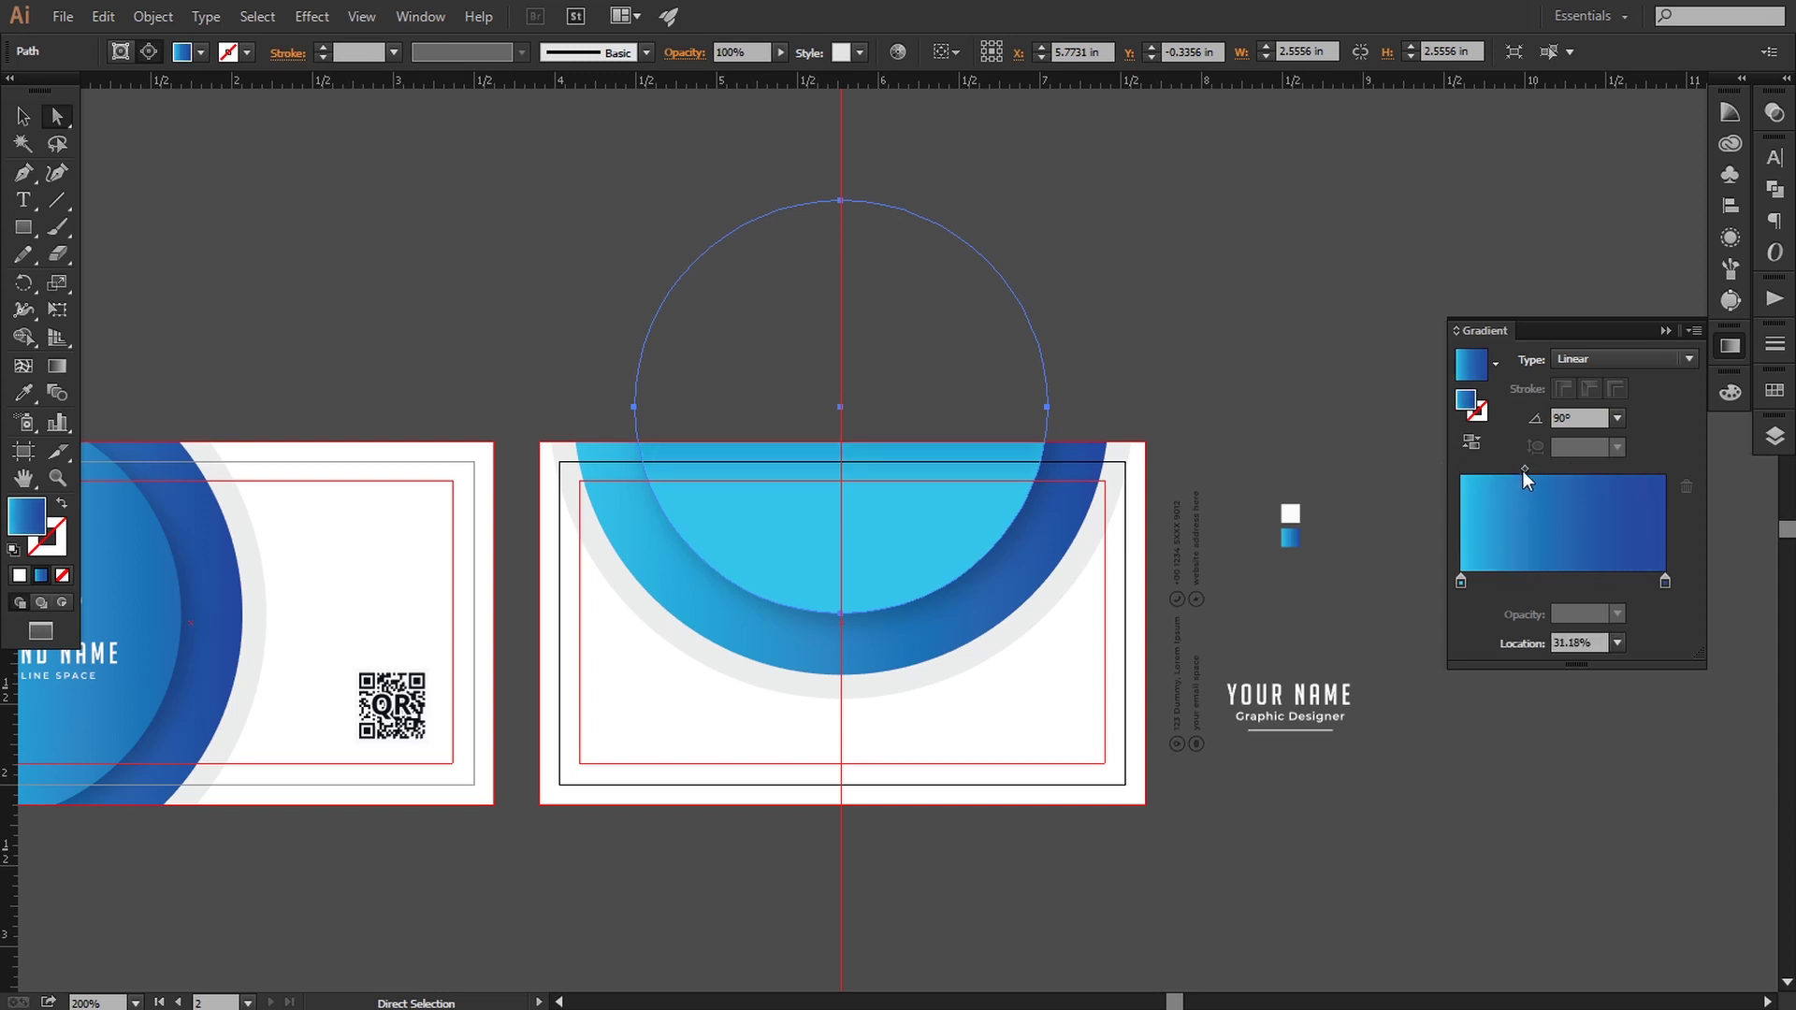
click(1474, 443)
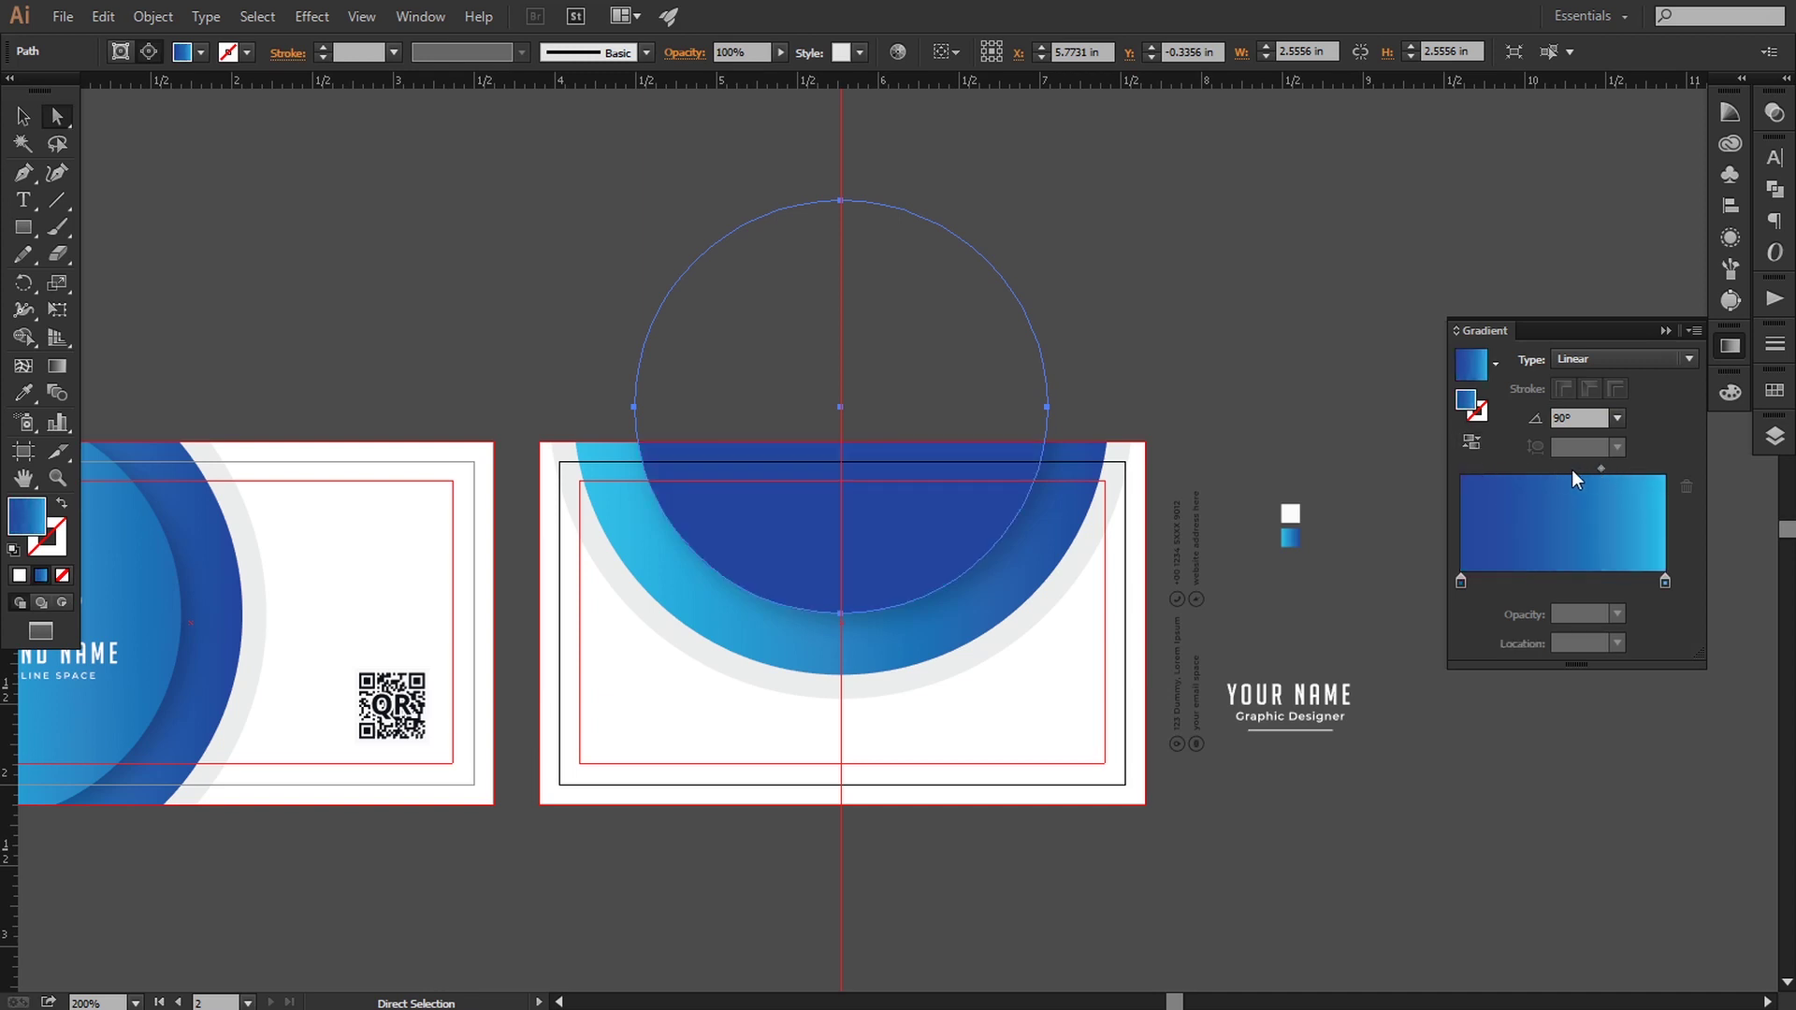
drag(1599, 469, 1555, 470)
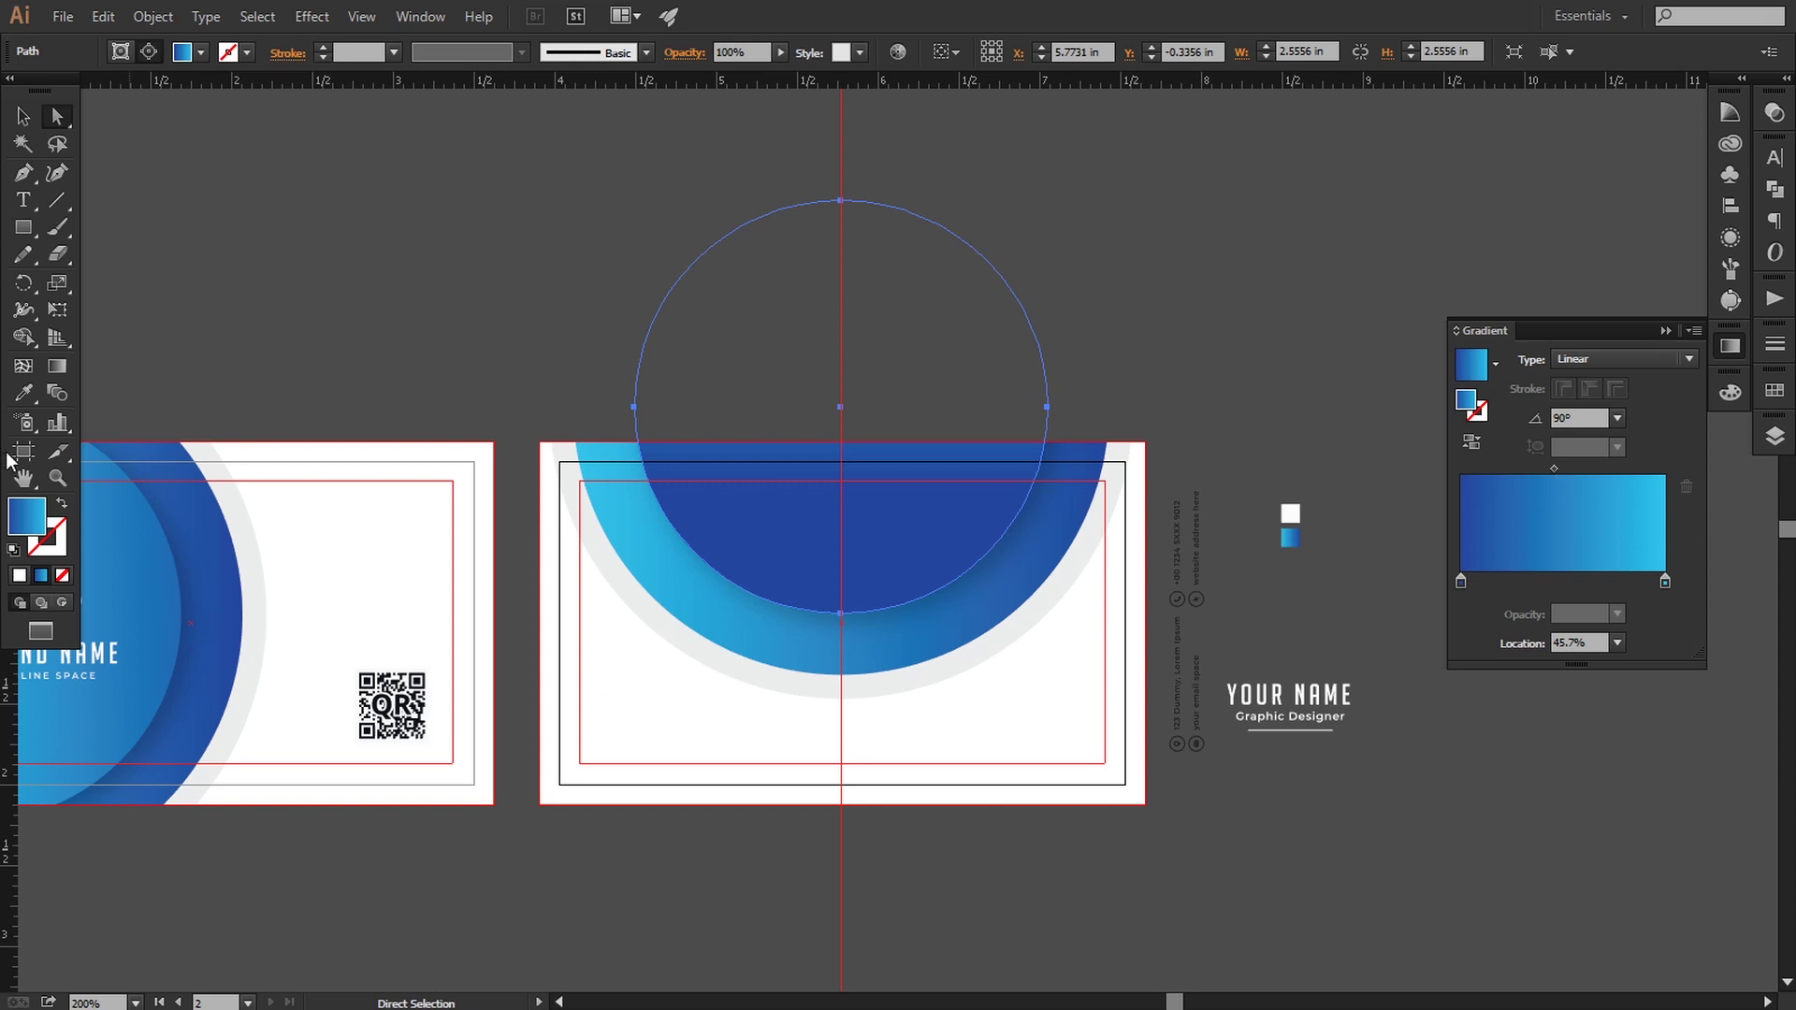
Shift the innermost circle's vertical gradient down with the Gradient tool so it runs from above the card to near the lower margin
click(66, 365)
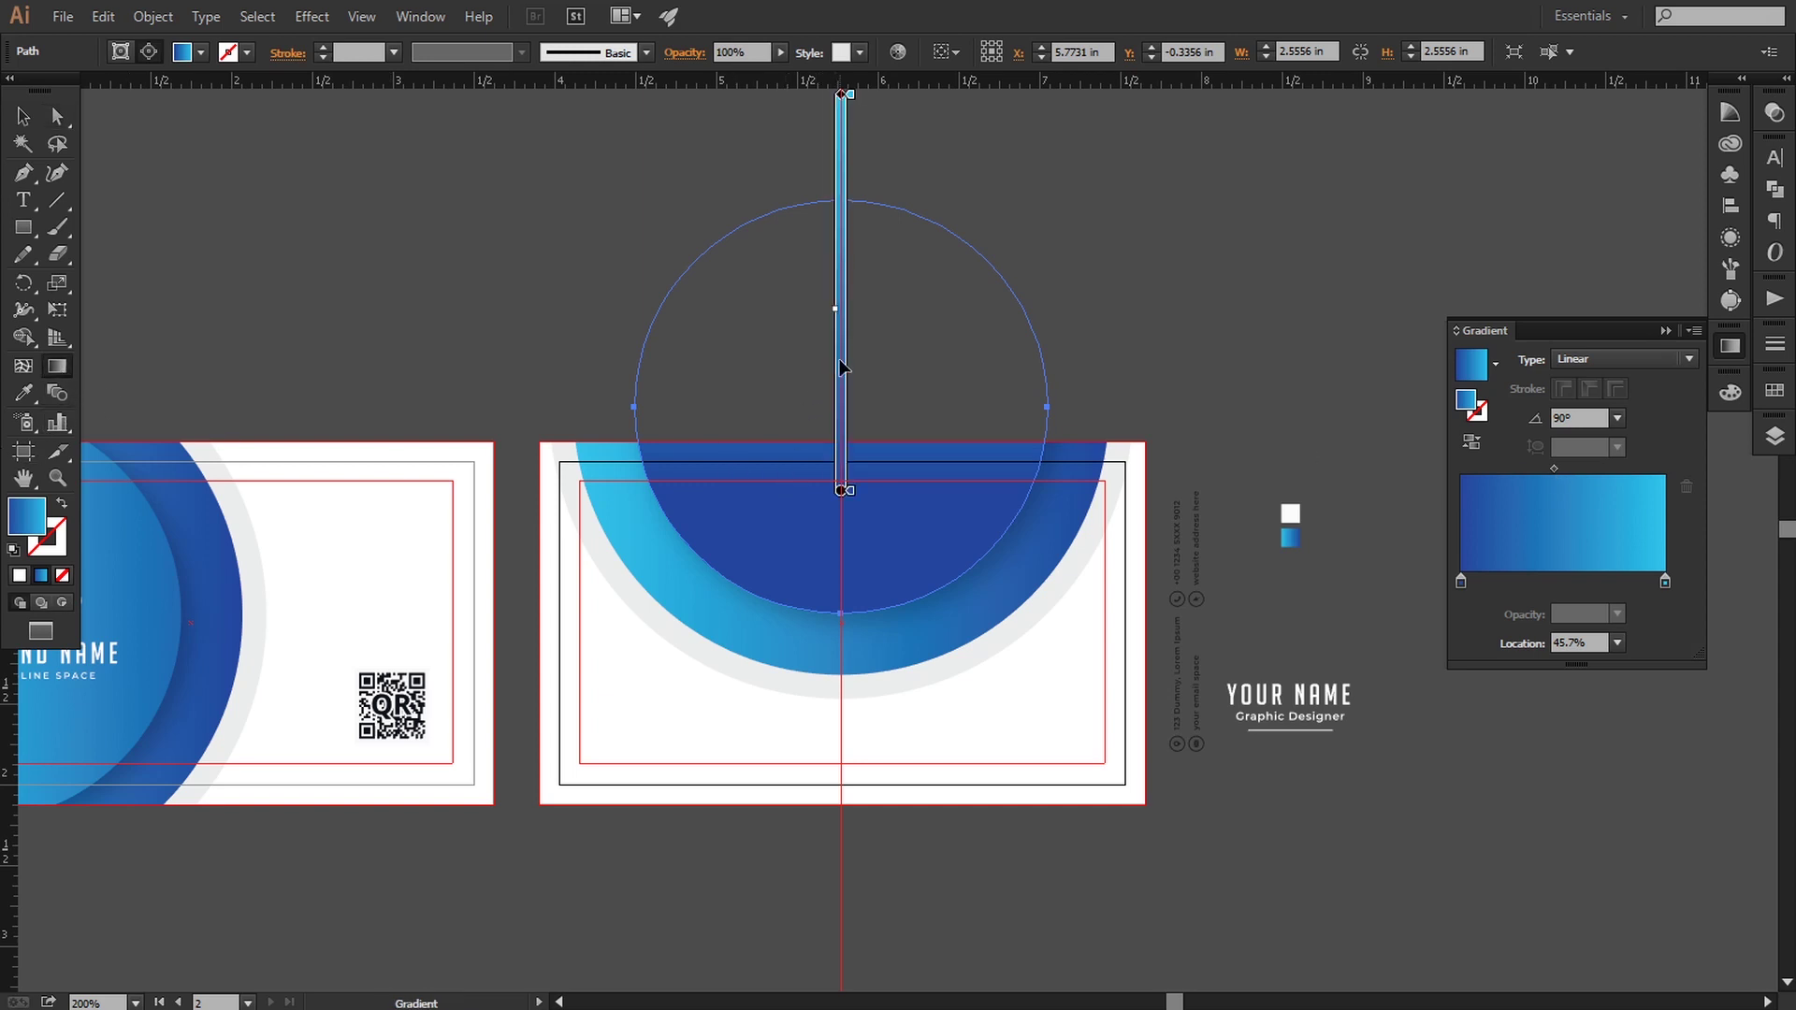
drag(840, 254, 840, 650)
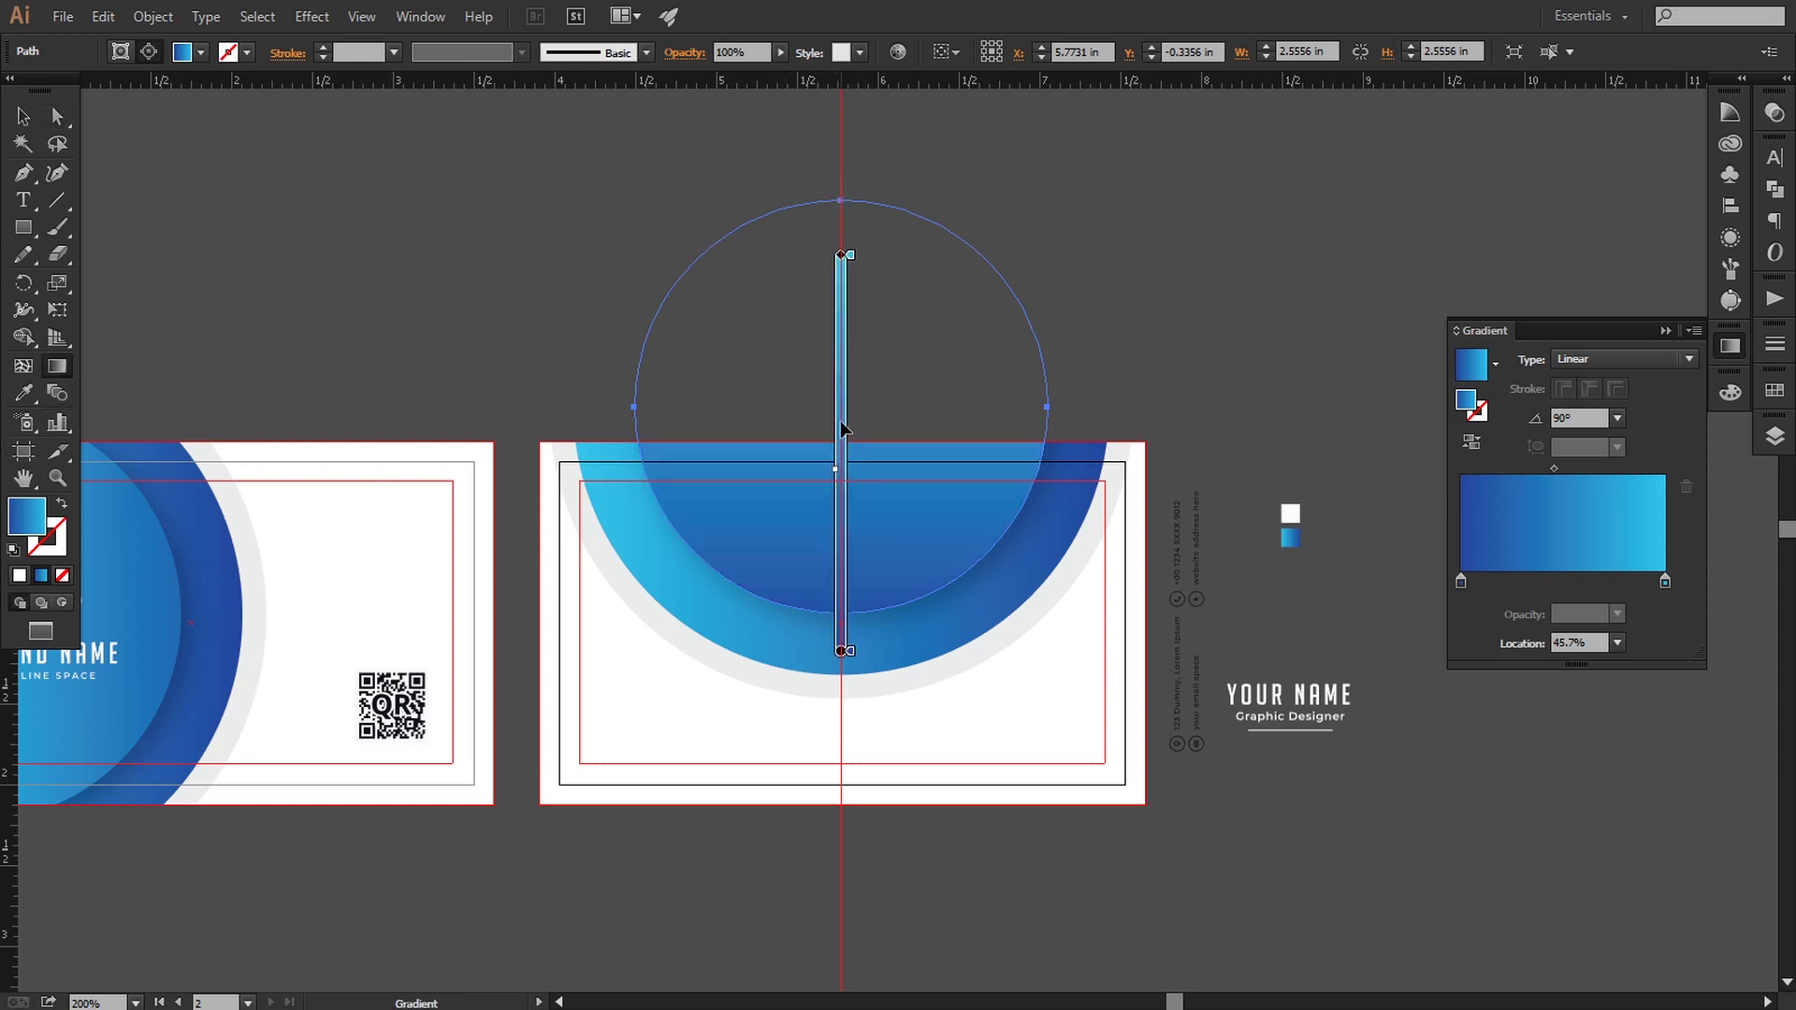
drag(842, 429, 844, 531)
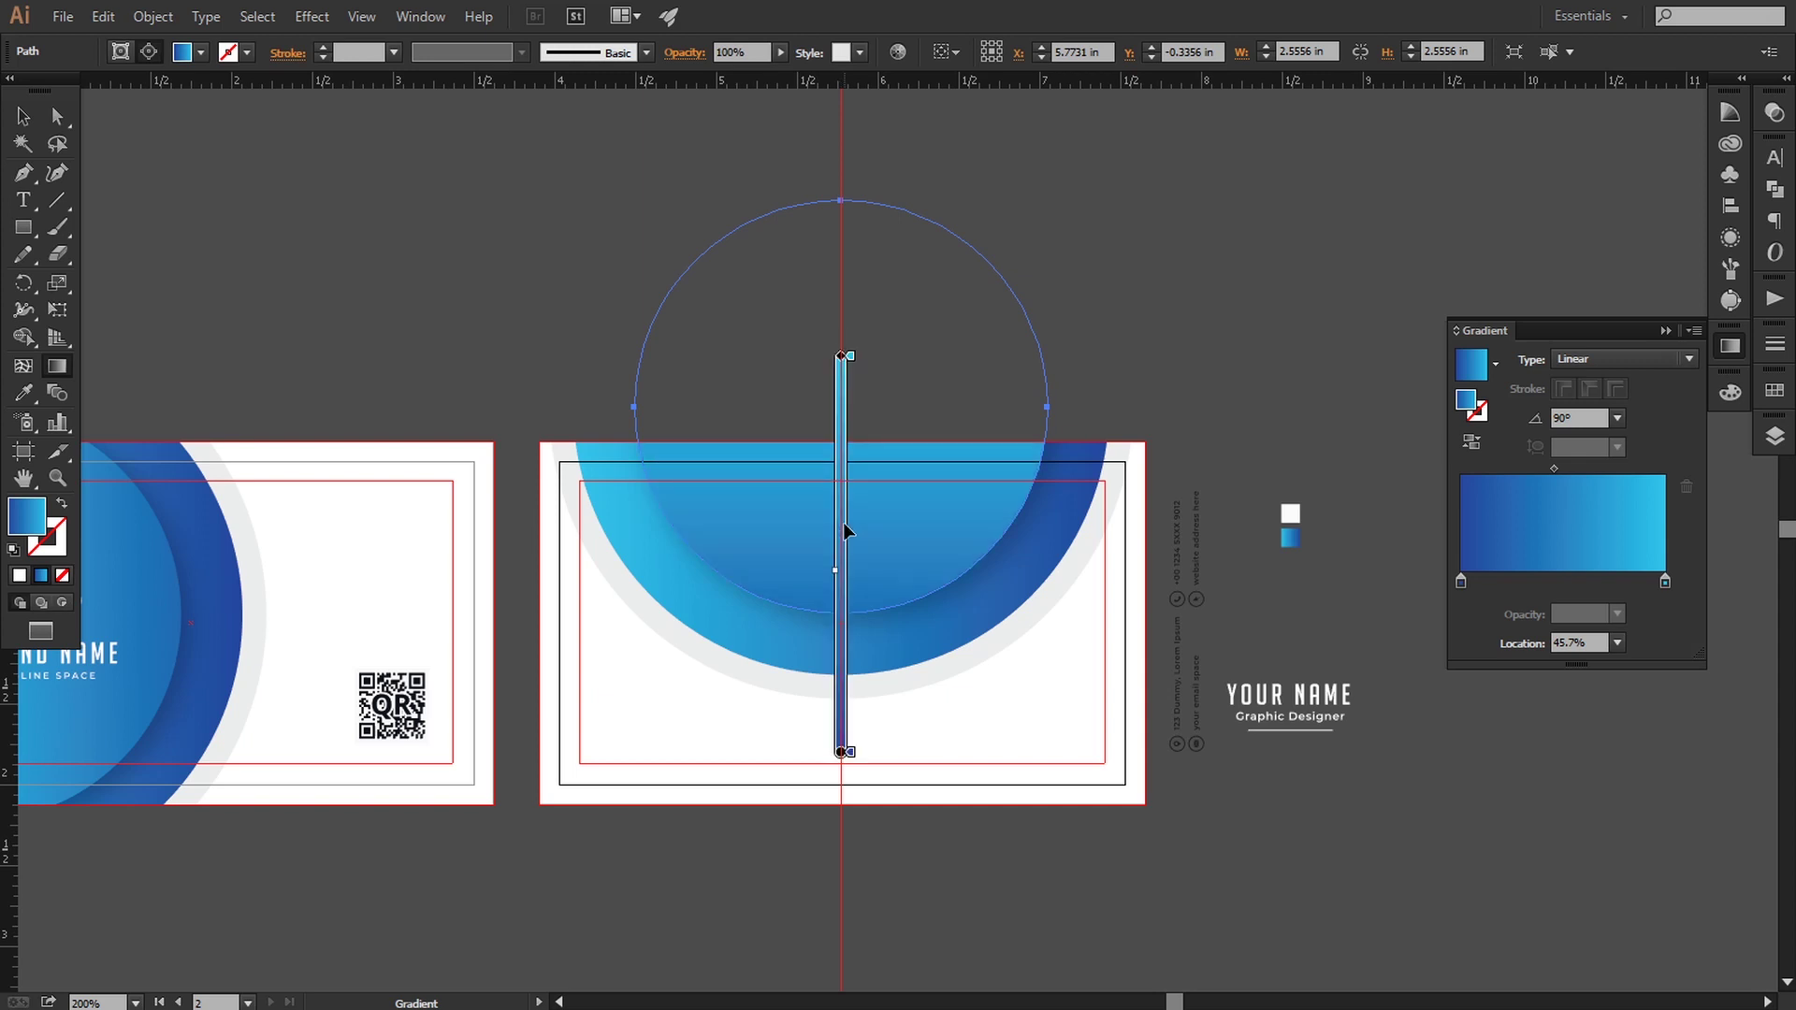
click(57, 116)
click(549, 481)
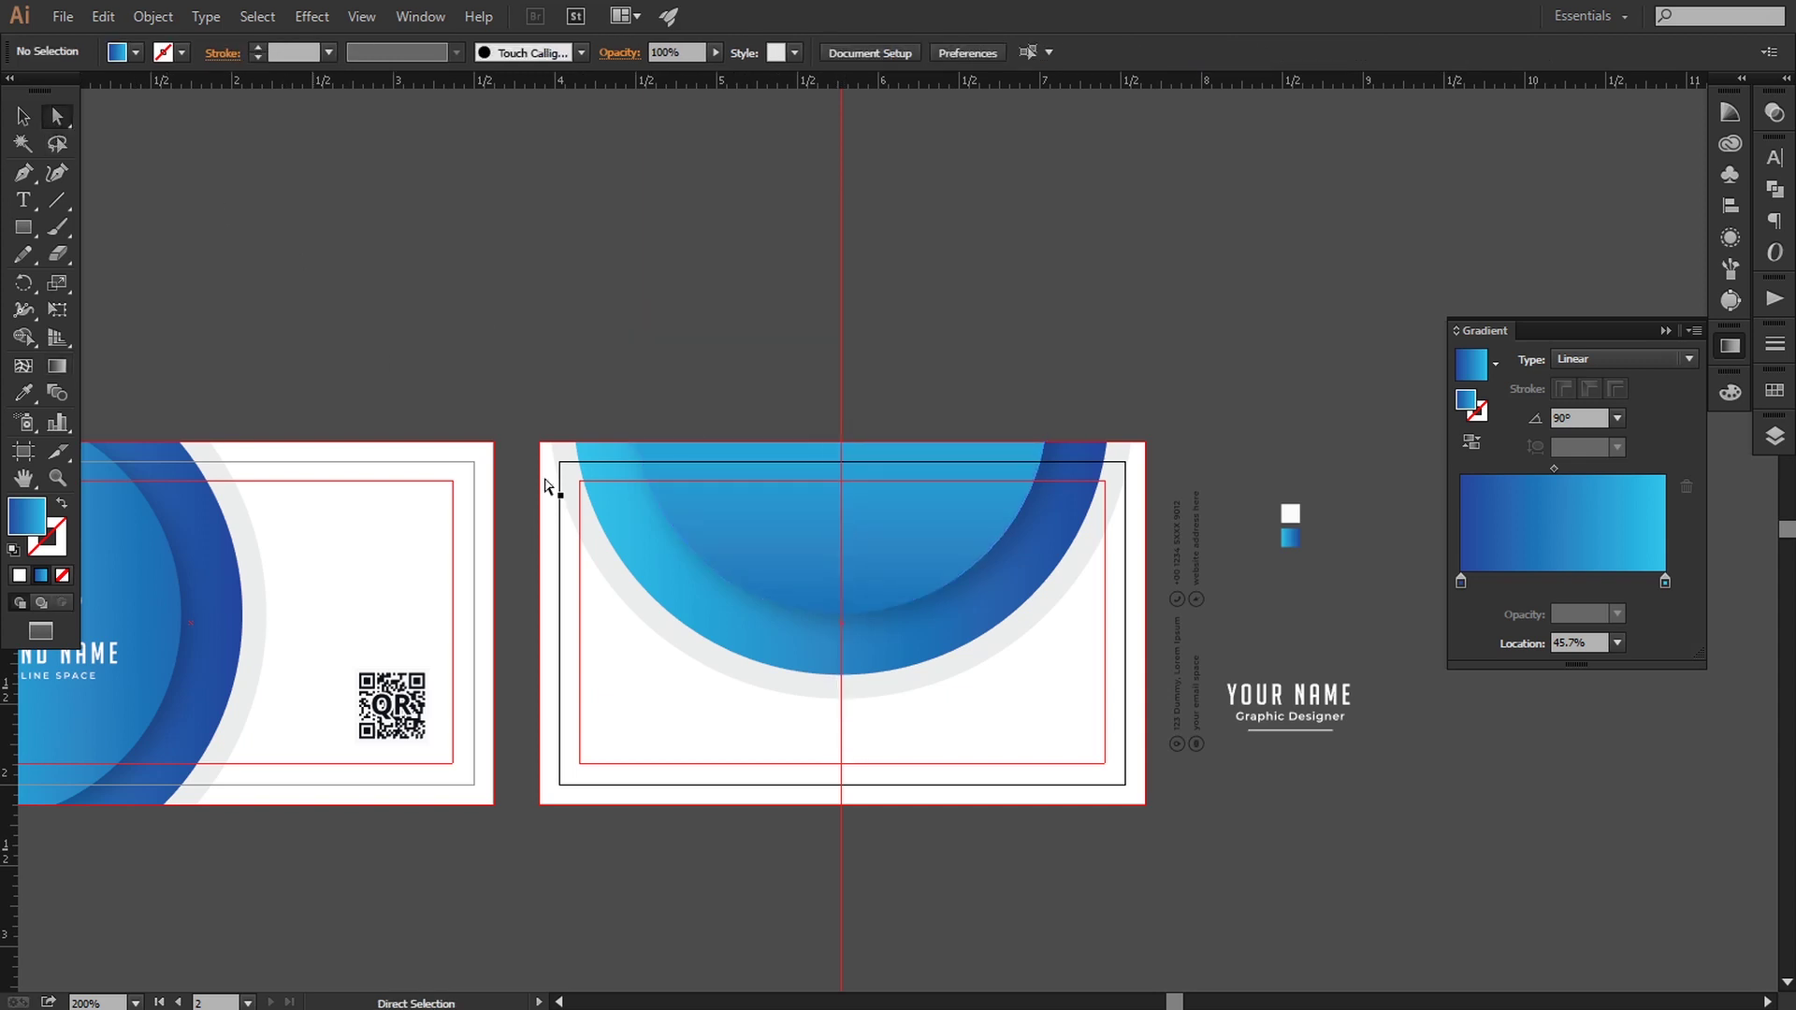
Move the YOUR NAME and Graphic Designer group onto the second card's innermost circle and bring it to the front
key(ctrl+minus)
key(ctrl+minus)
key(ctrl+plus)
key(ctrl+plus)
drag(1027, 673, 938, 614)
drag(228, 358, 145, 305)
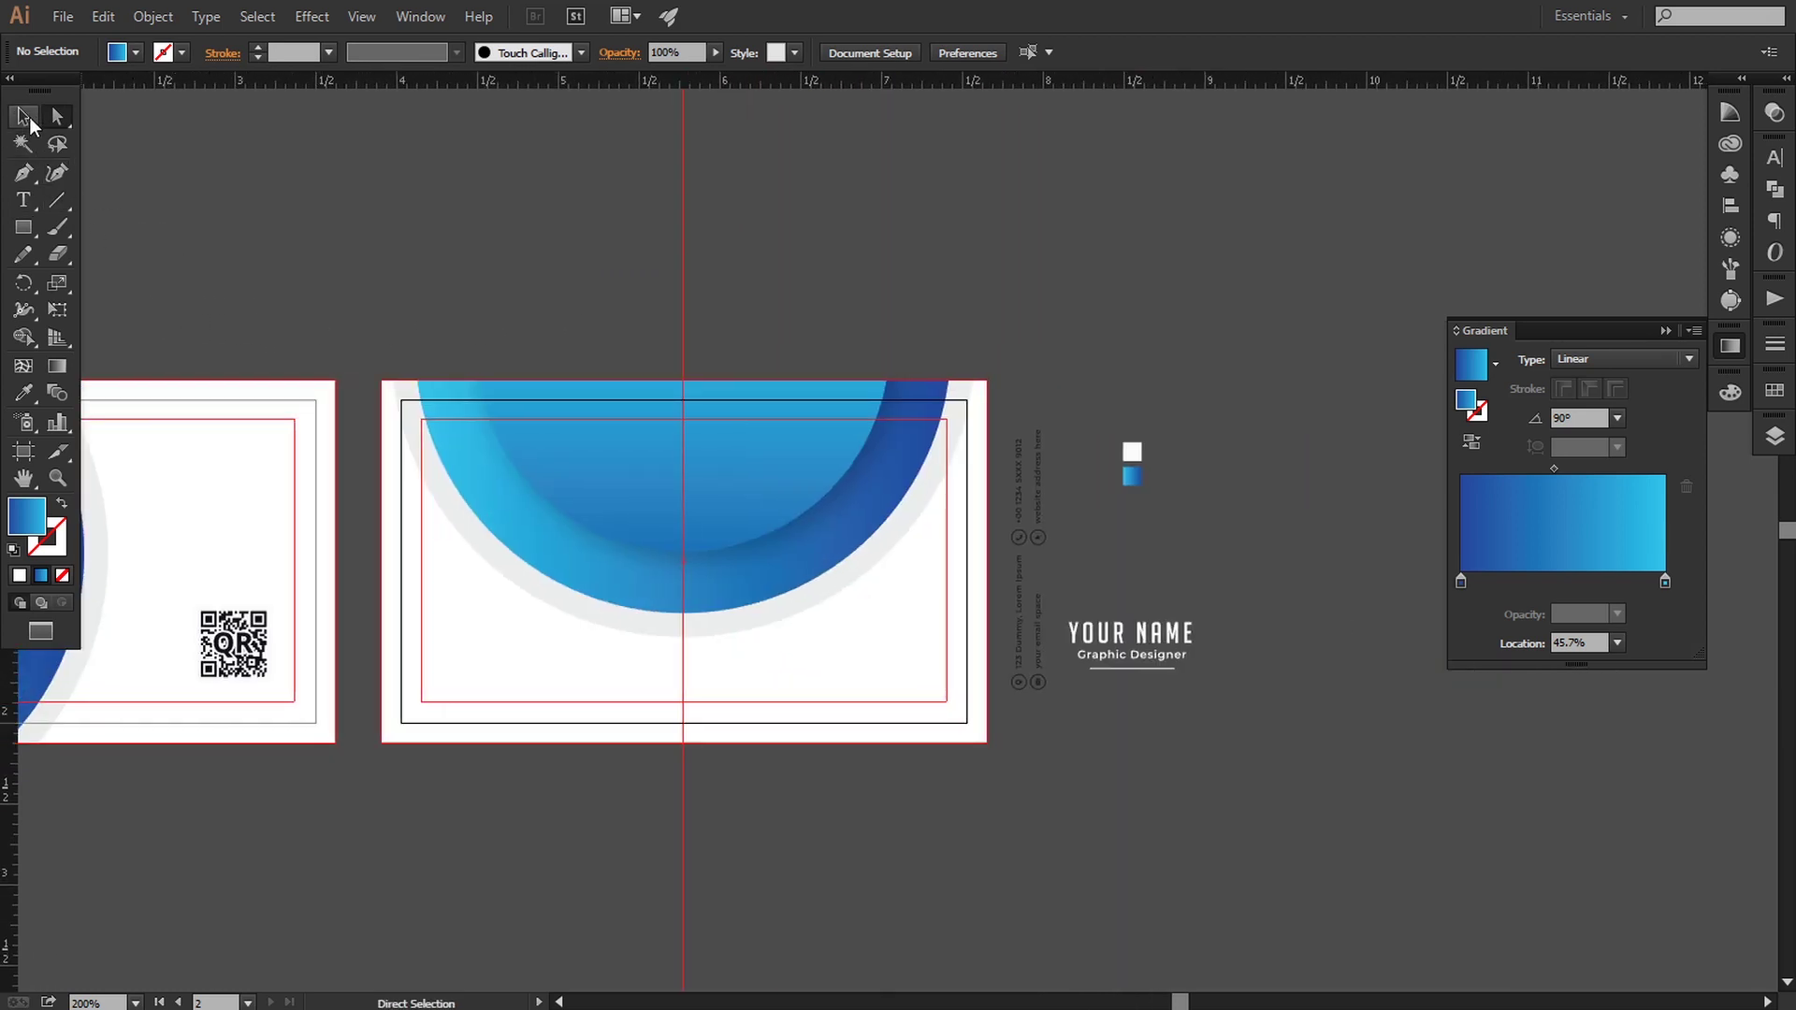
click(25, 116)
key(ctrl+plus)
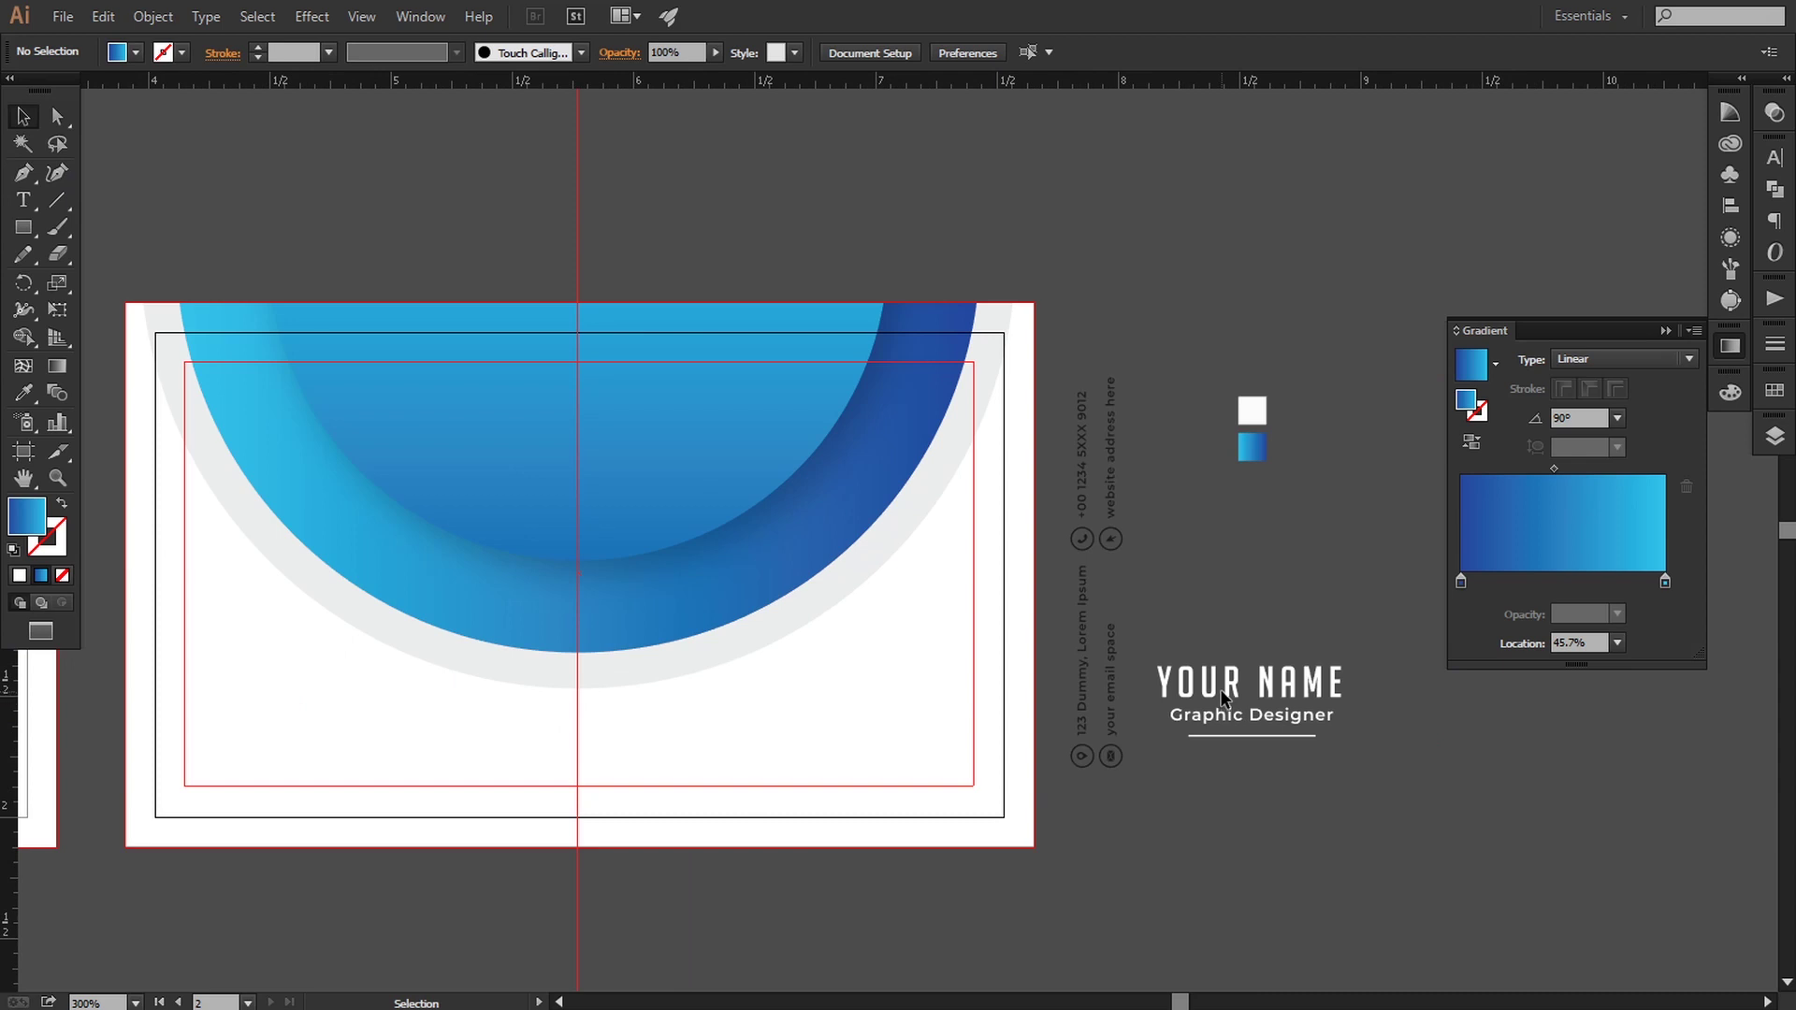
drag(1221, 697, 531, 441)
right_click(591, 445)
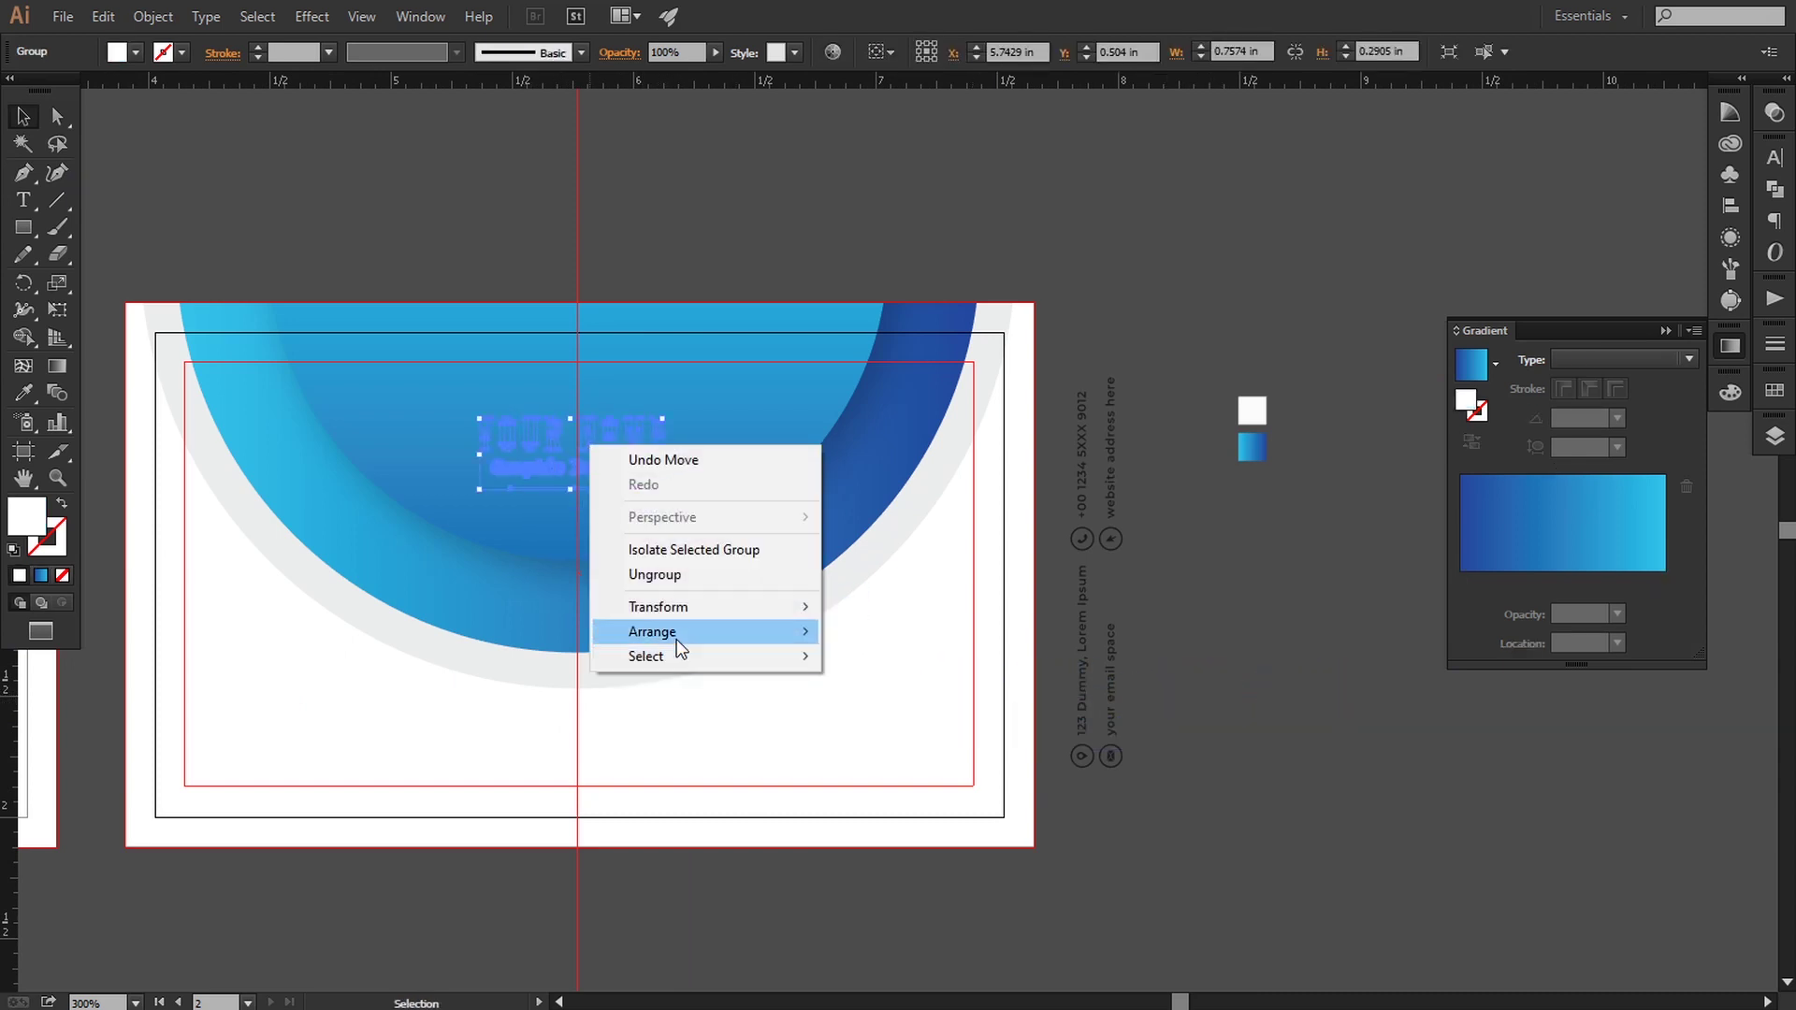
mouse_move(676, 638)
click(851, 630)
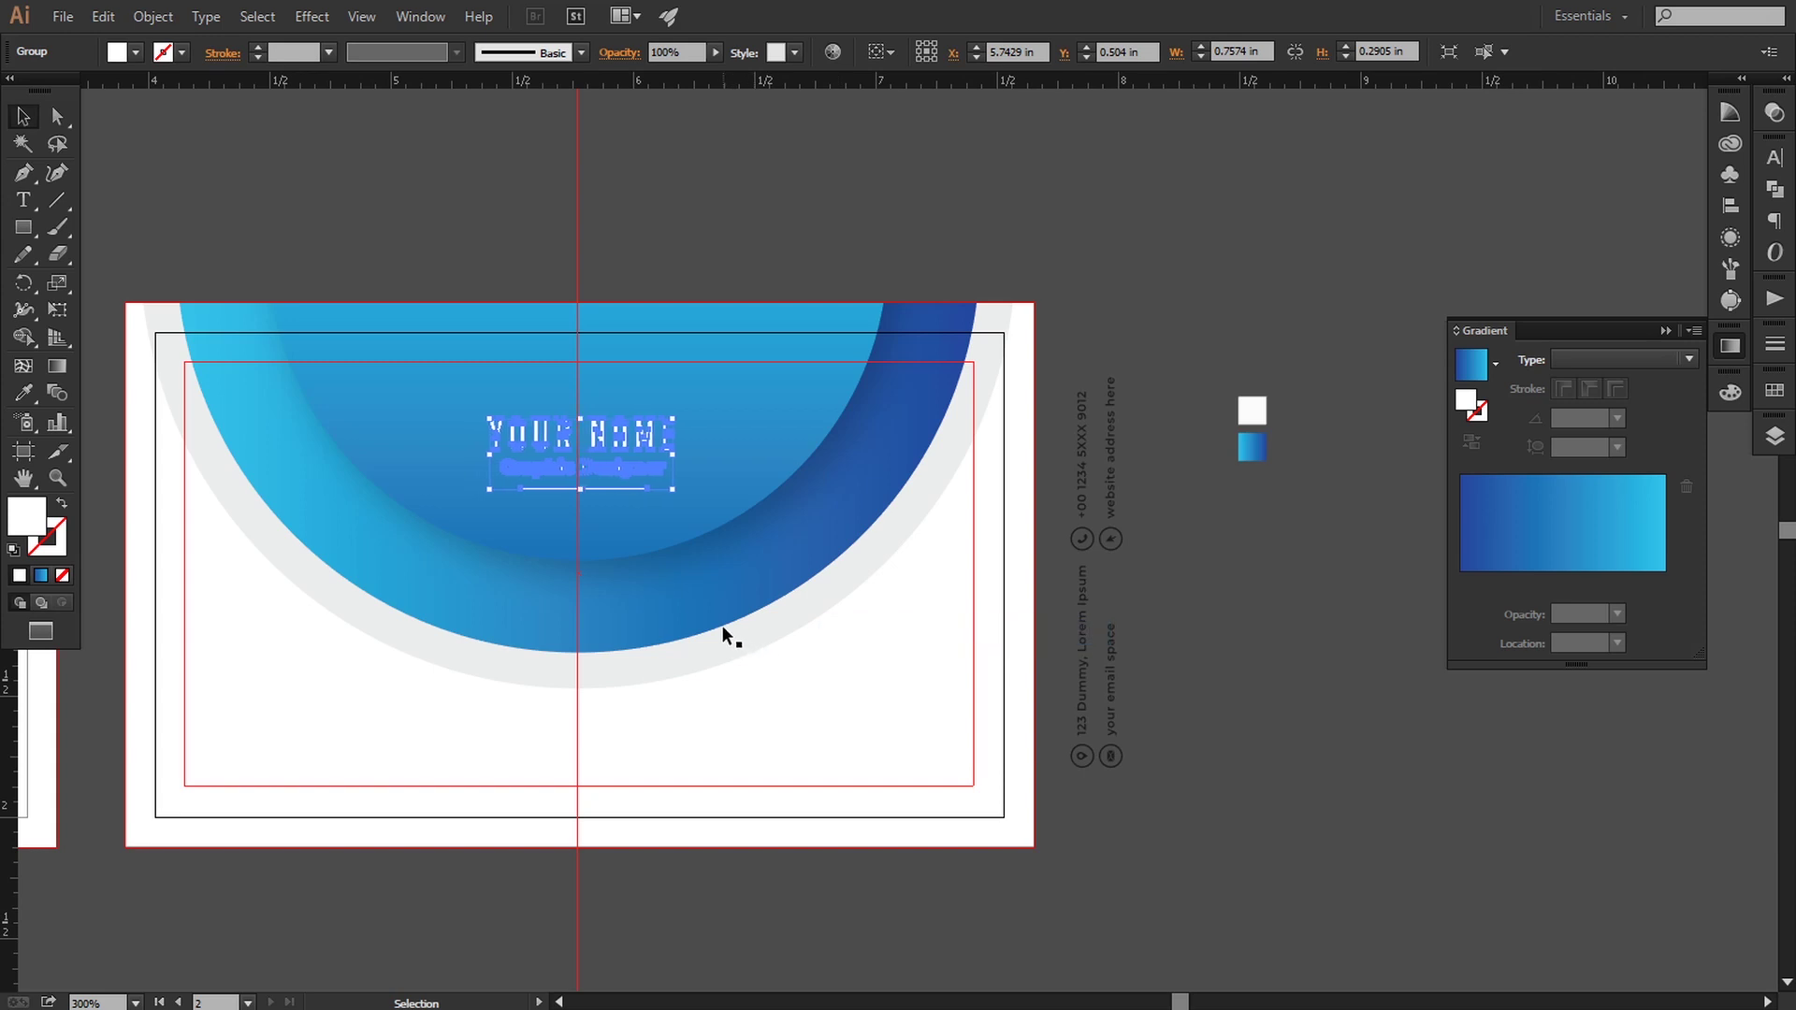
Enlarge the name and job title group to 1.0537 × 0.4042 in, centred on the vertical guide, and raise it slightly
key(Left)
drag(669, 488, 703, 548)
key(Up)
key(Up)
key(Up)
key(Up)
key(Up)
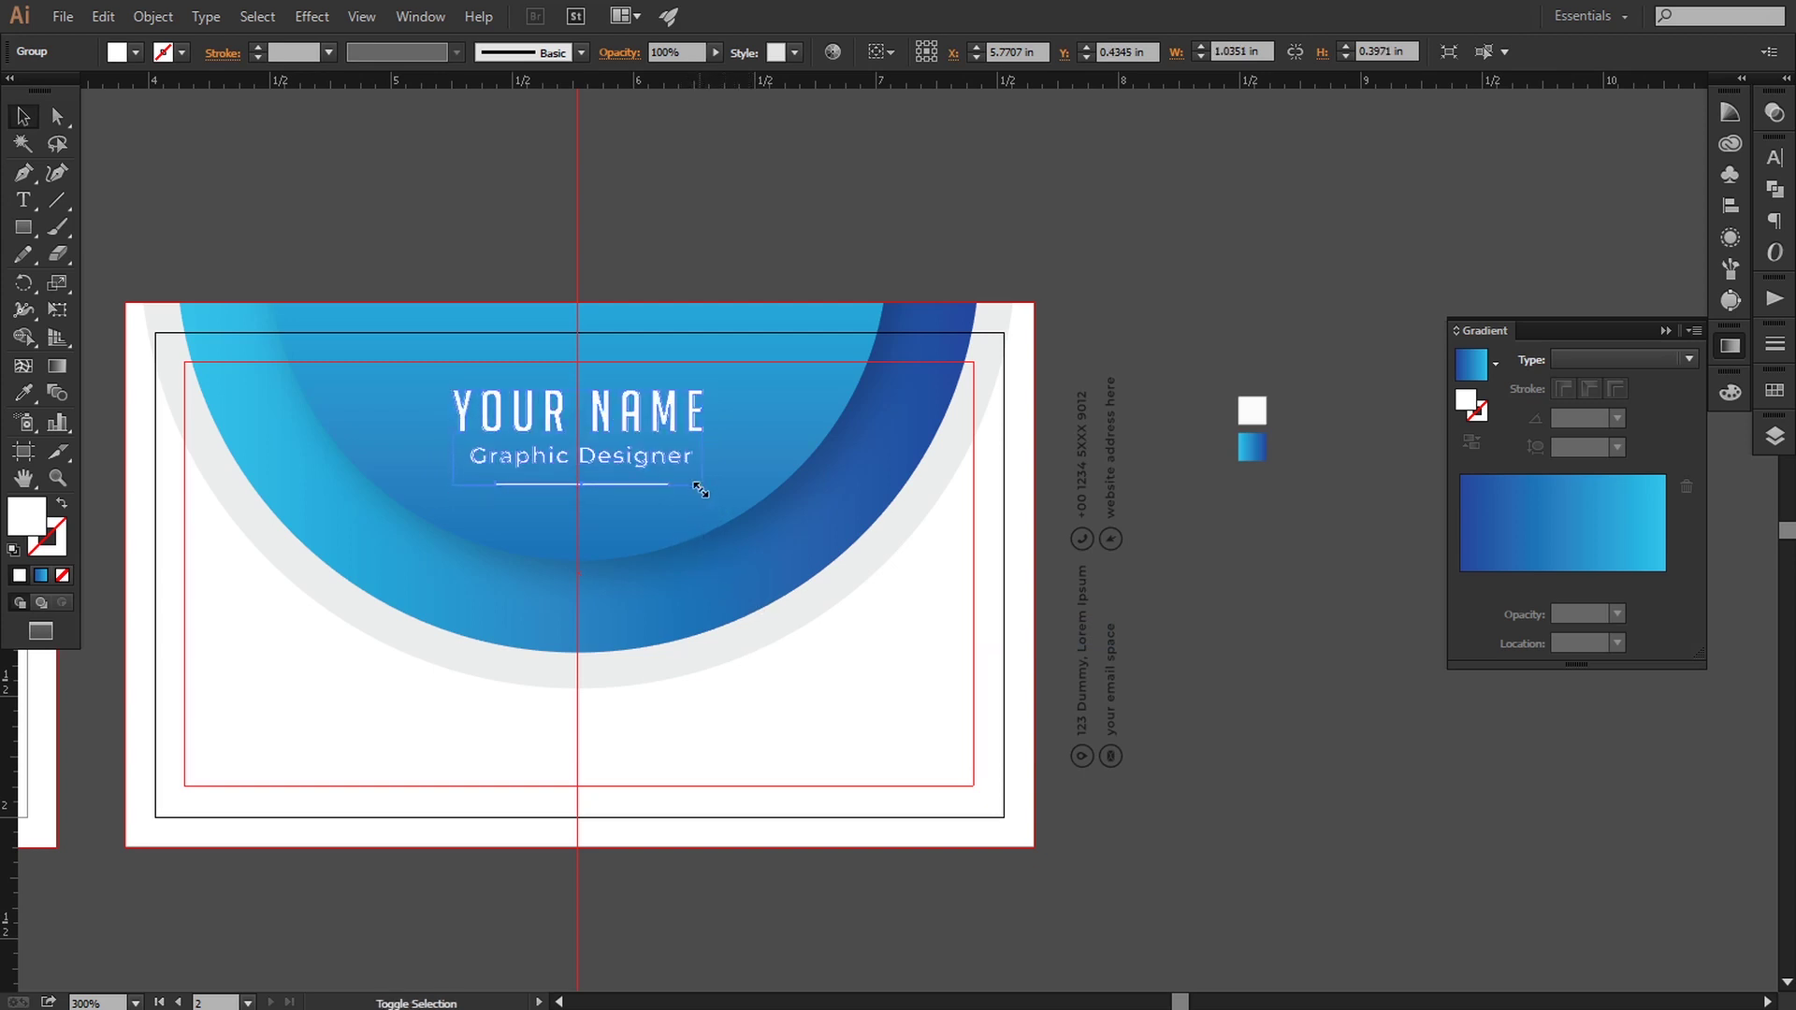
drag(704, 491, 706, 492)
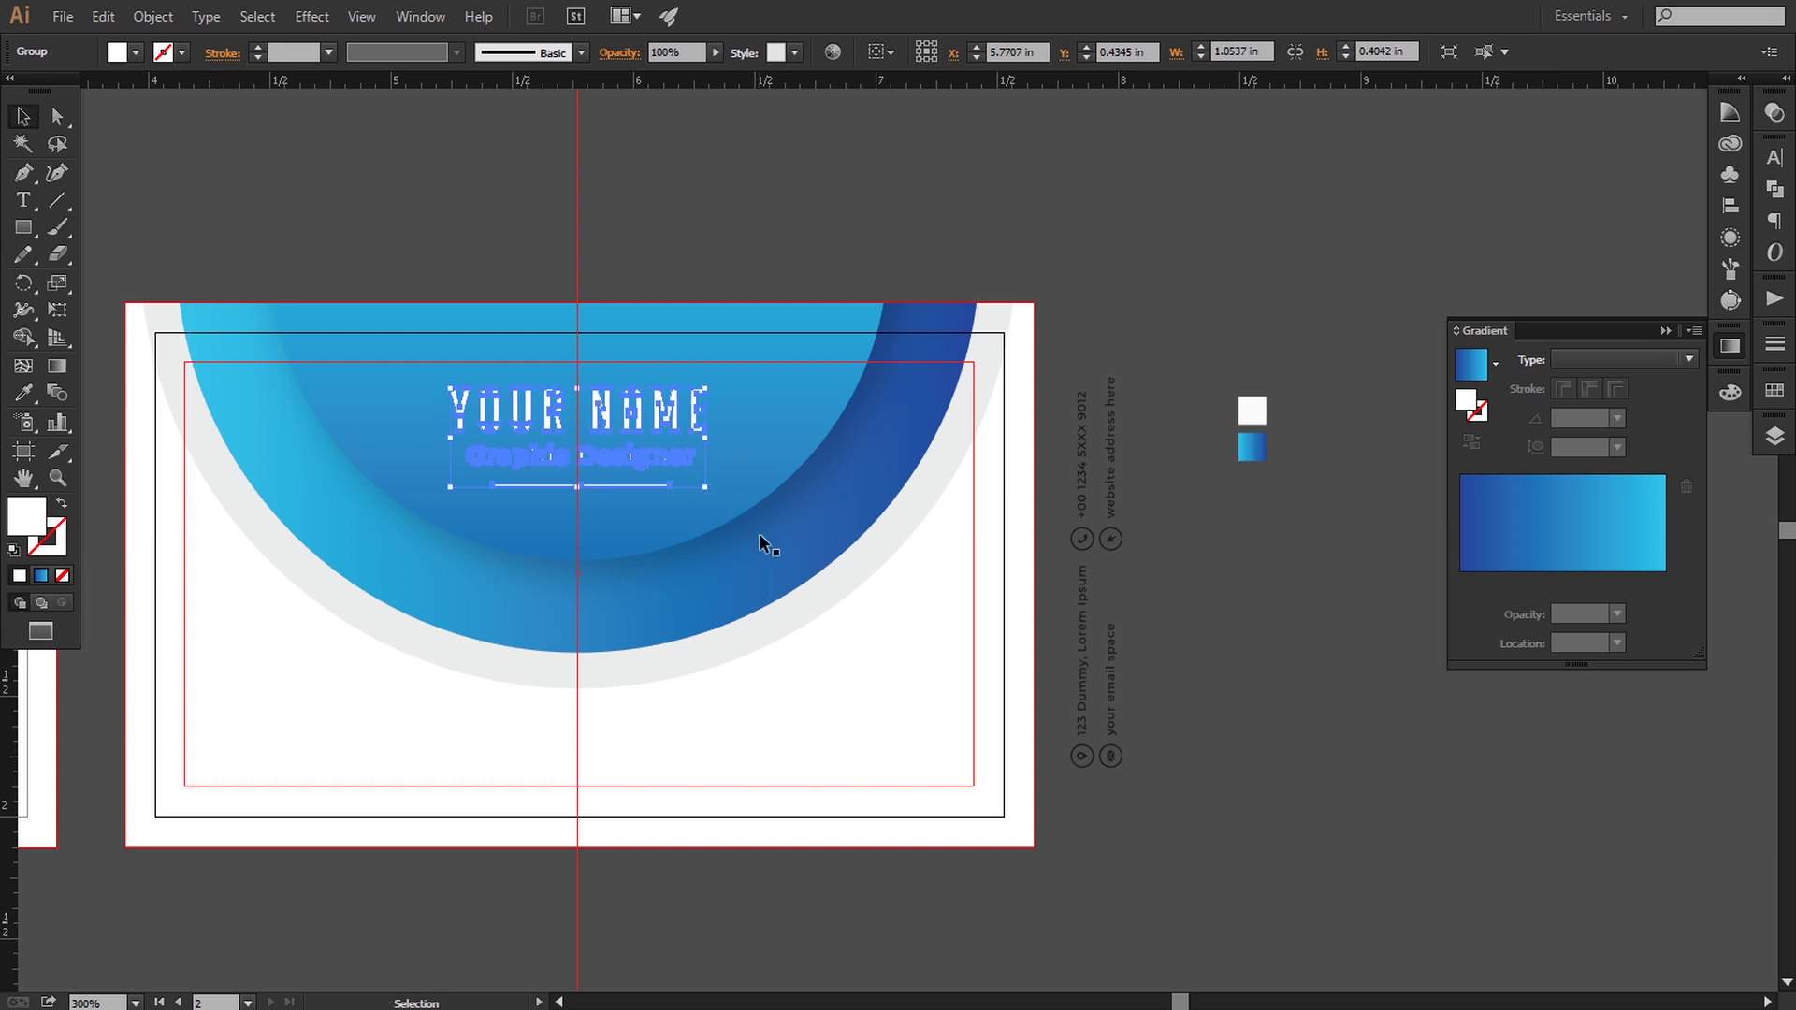
Nudge the name and job title group down within the innermost circle to a Y position of 0.4901 in
key(Down)
key(Down)
key(Down)
key(Down)
key(Down)
key(Up)
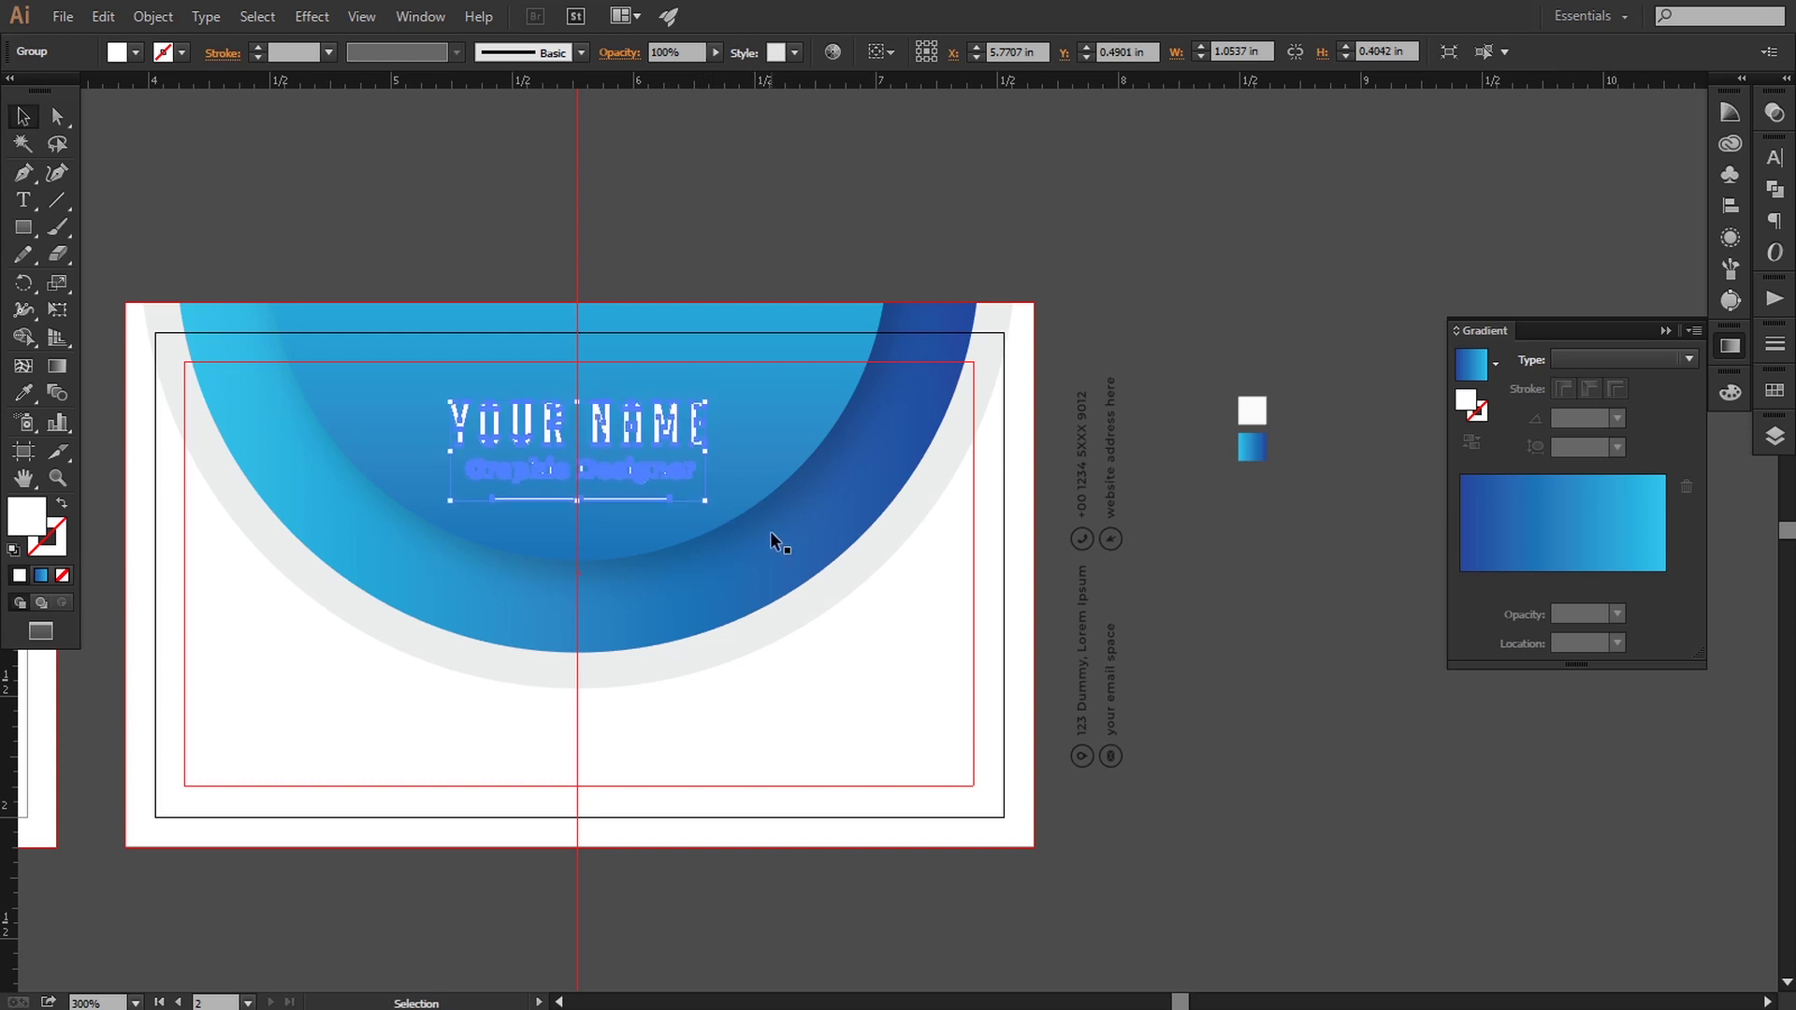
click(1143, 659)
Rotate the contact details group to horizontal and place it in front of the white area below the second card's circles
drag(1168, 649, 1255, 628)
click(1171, 613)
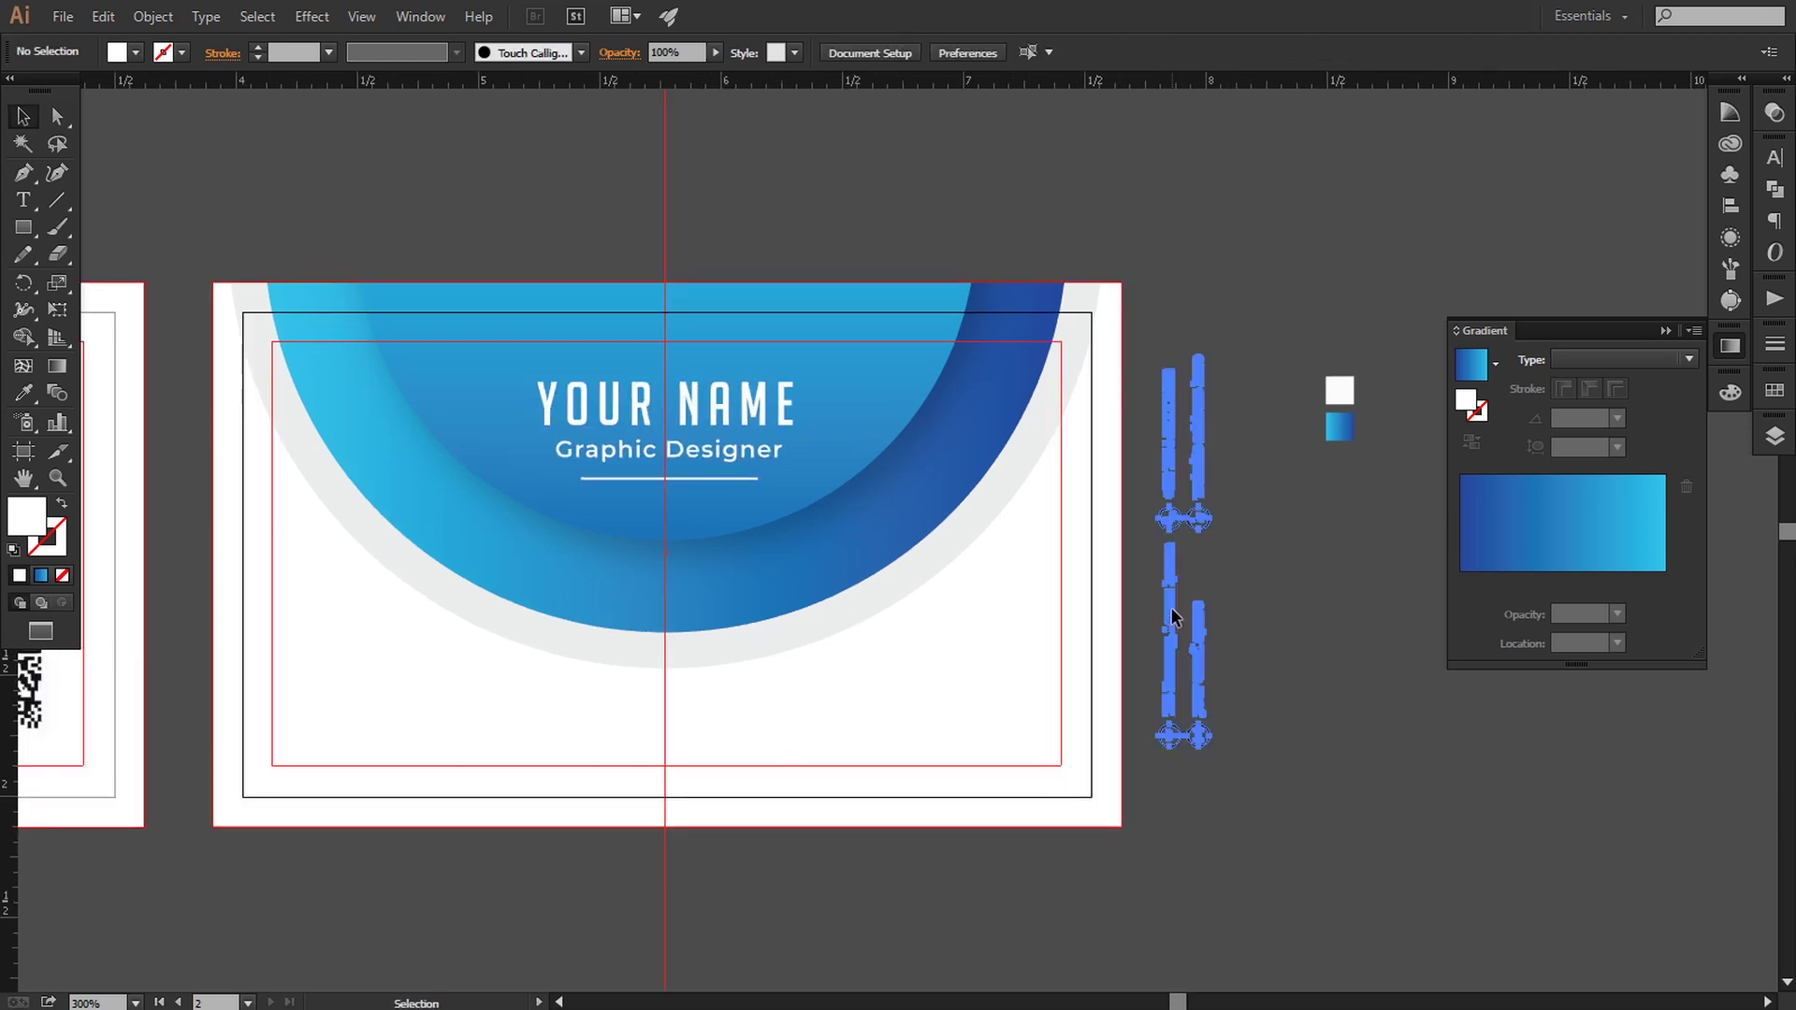
drag(1218, 352, 745, 734)
right_click(745, 735)
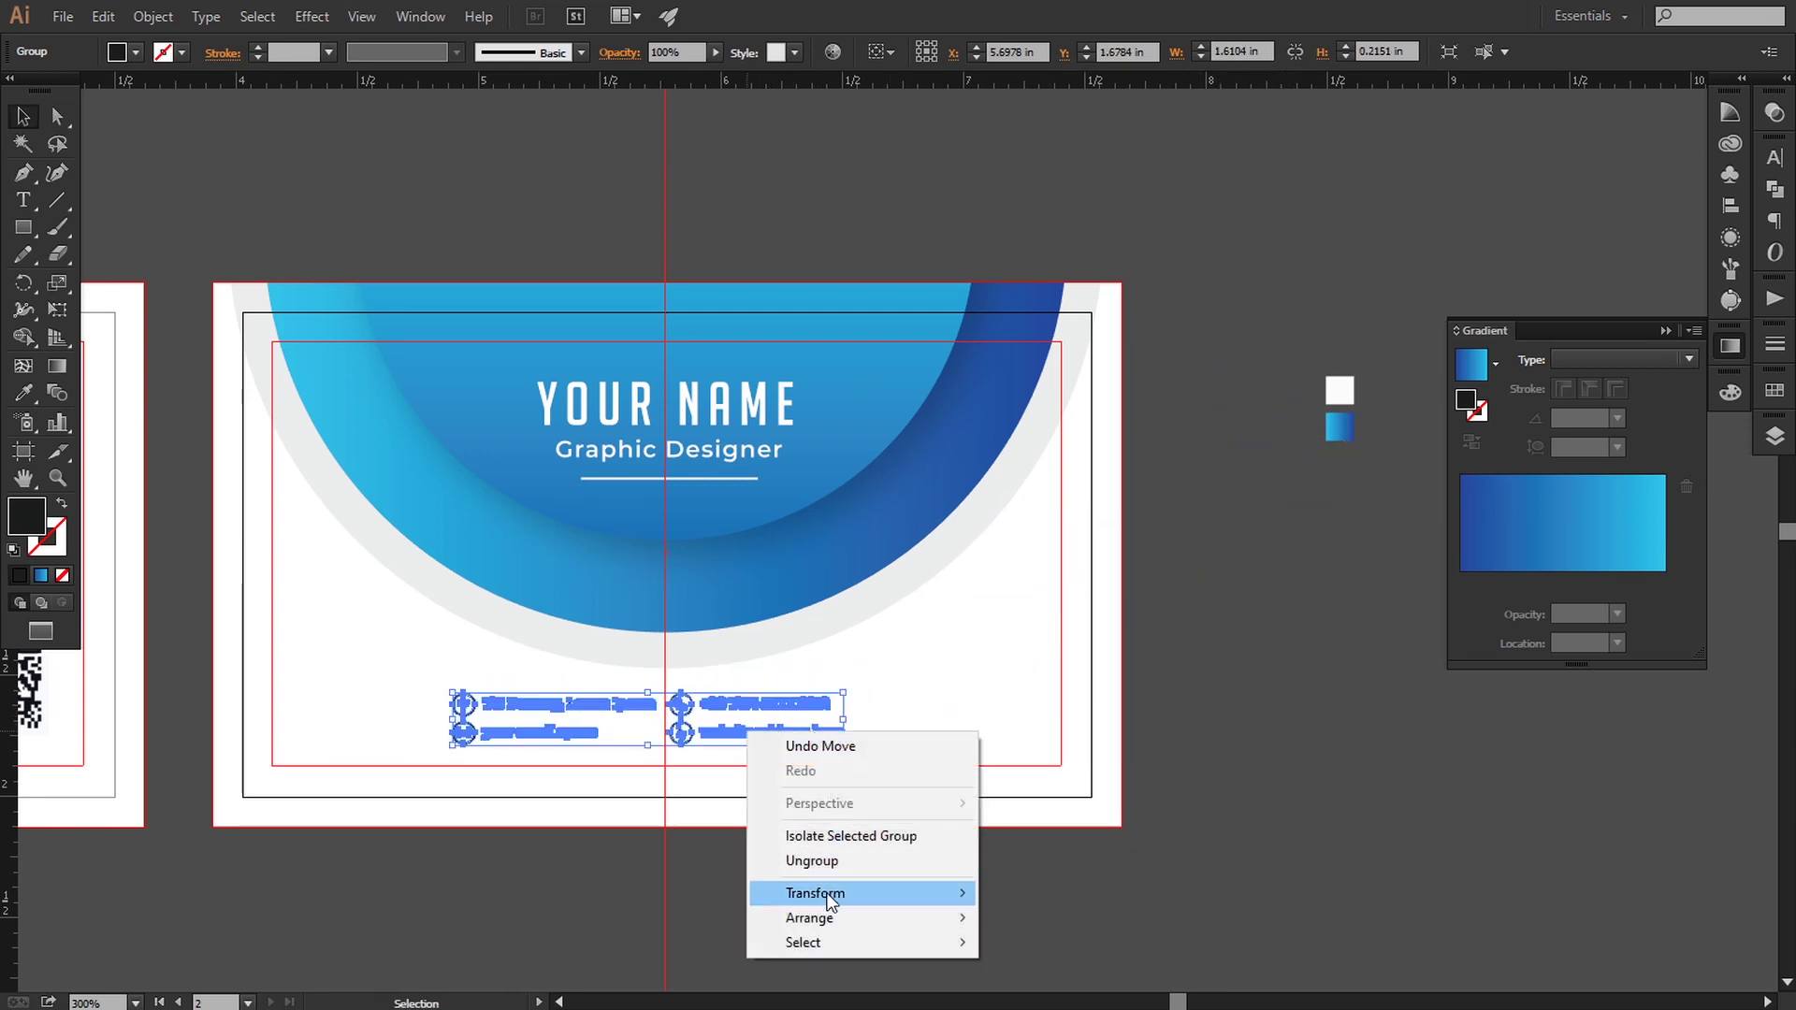
mouse_move(931, 926)
click(1052, 835)
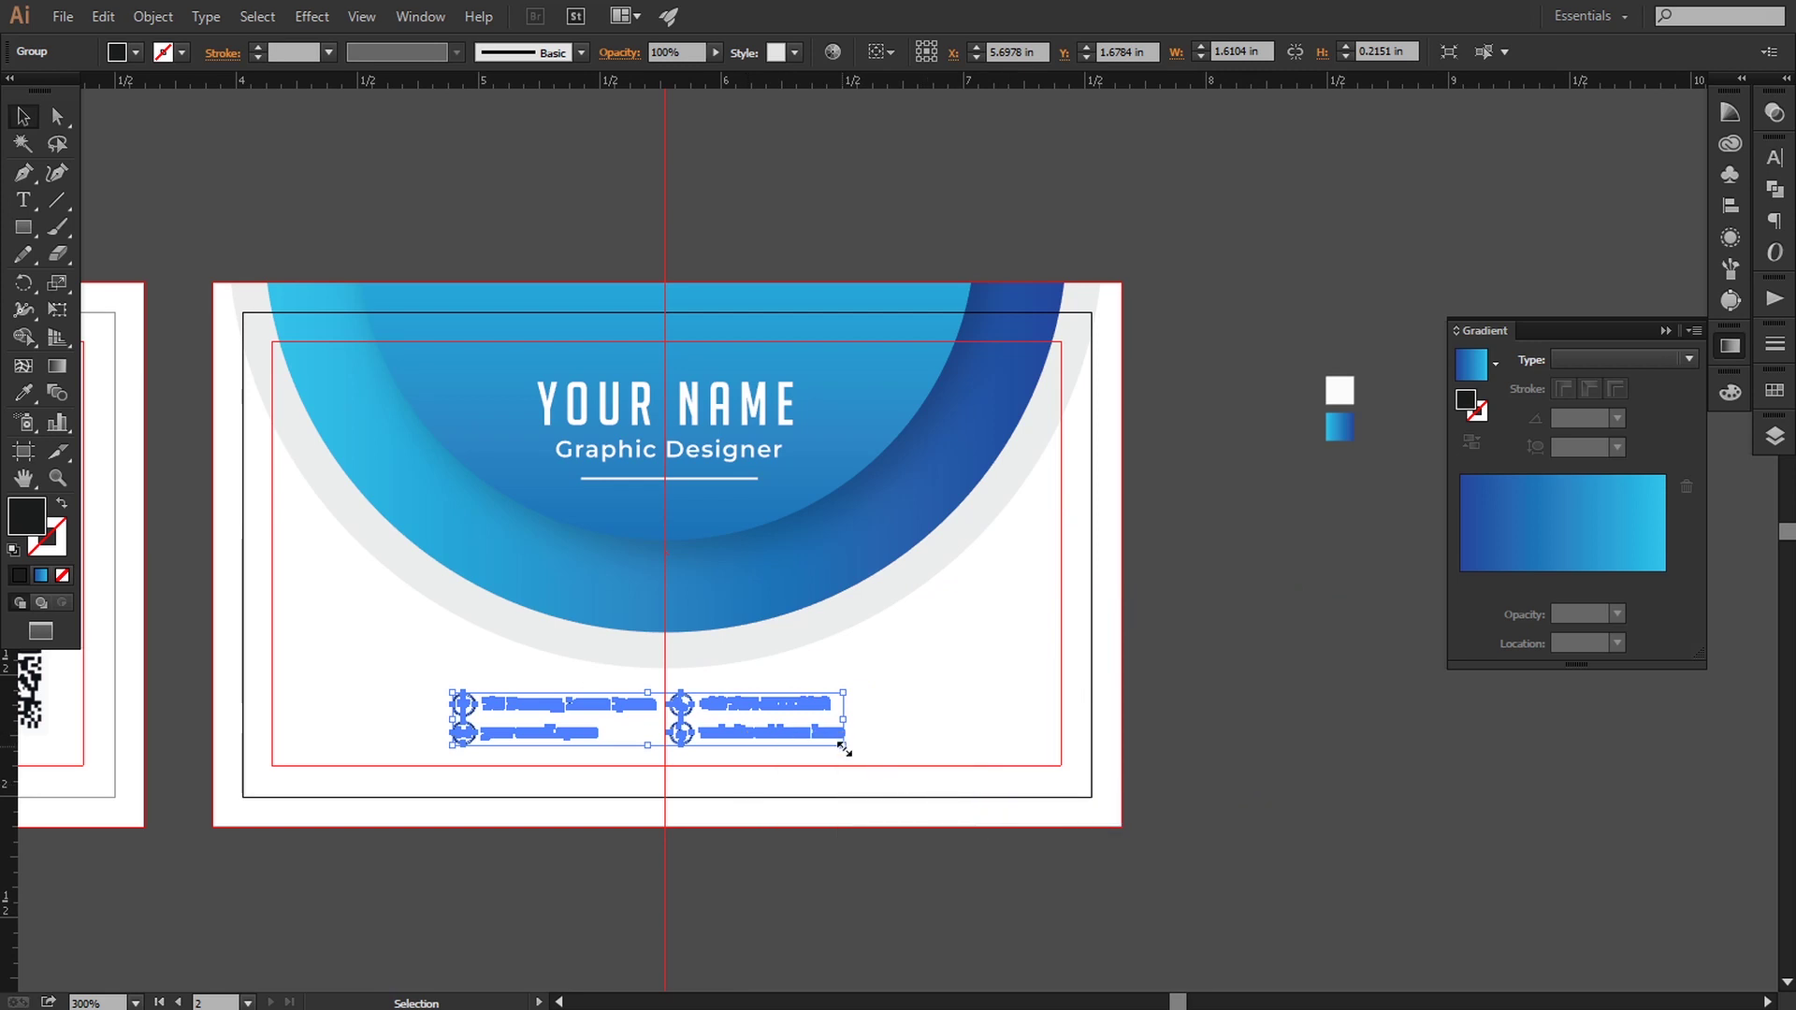
Enlarge the contact details group to 2.6011 × 0.3474 in and nudge it right to centre it on the vertical guide
drag(845, 749, 968, 805)
key(Right)
key(Right)
key(Right)
key(Right)
key(Right)
key(Right)
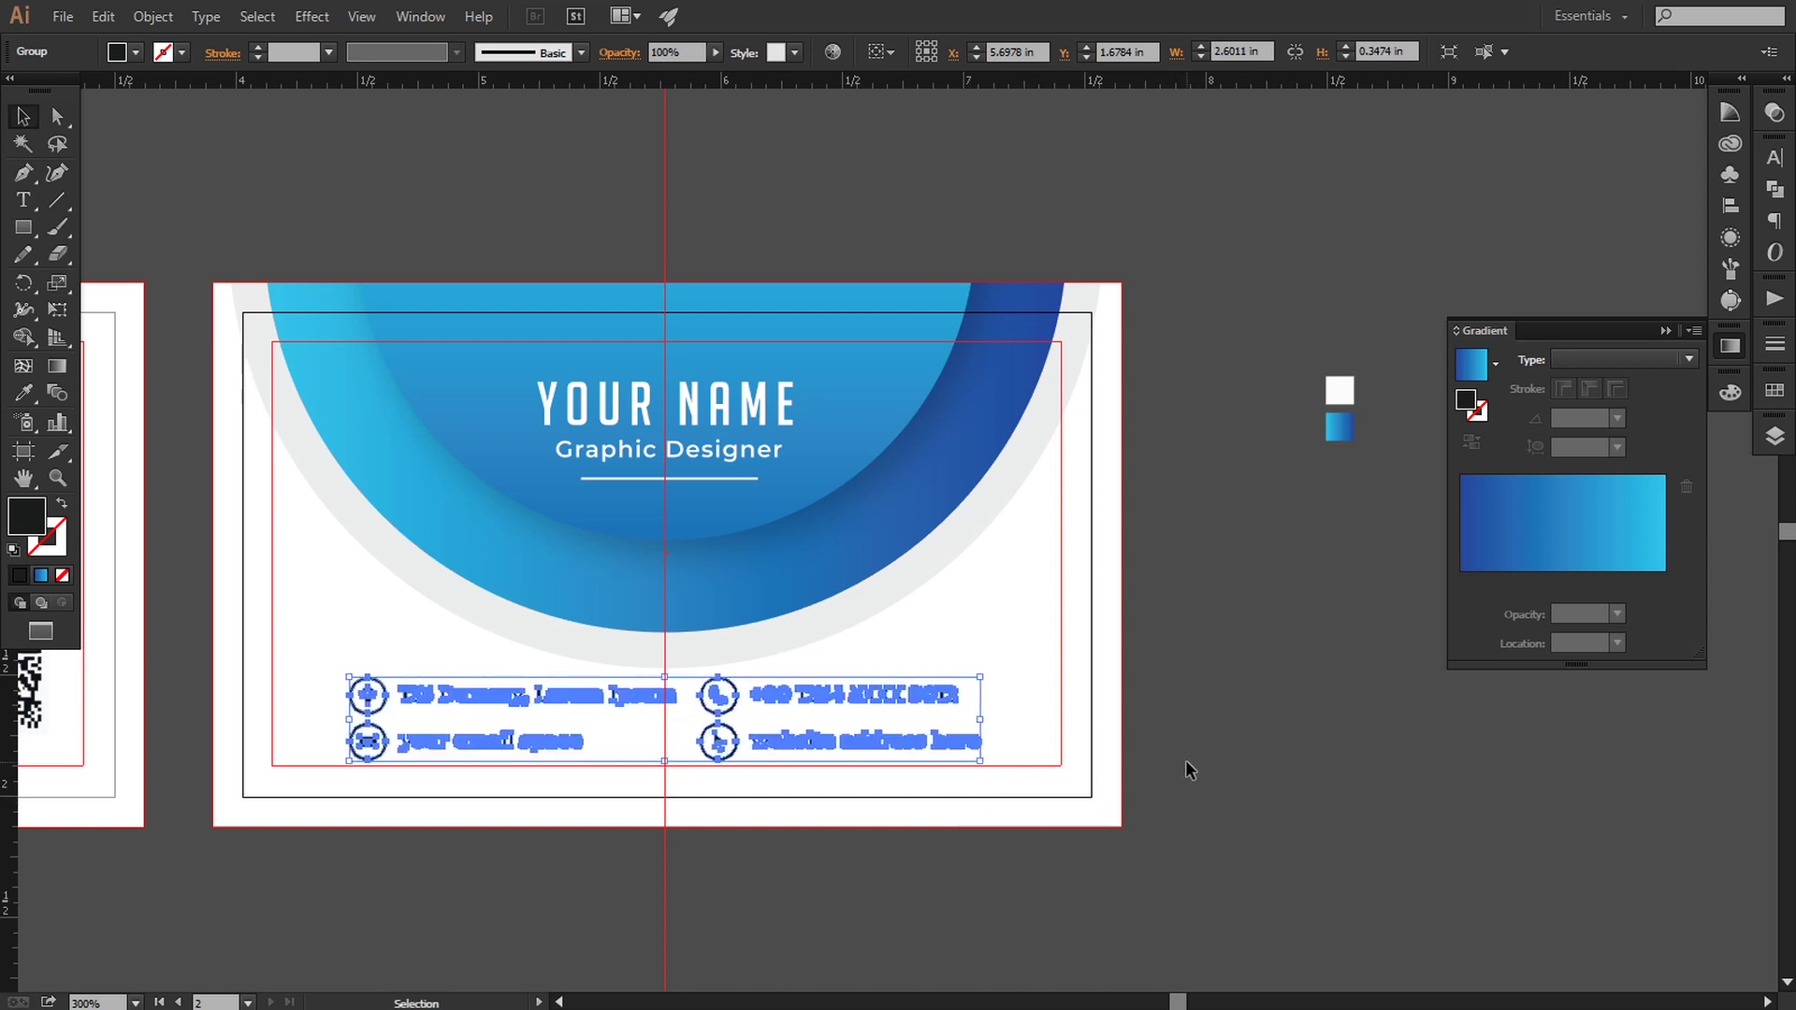
key(Left)
Reduce the contact details group to about 2.4 in wide and lower it slightly inside the margin guides
drag(977, 763, 951, 766)
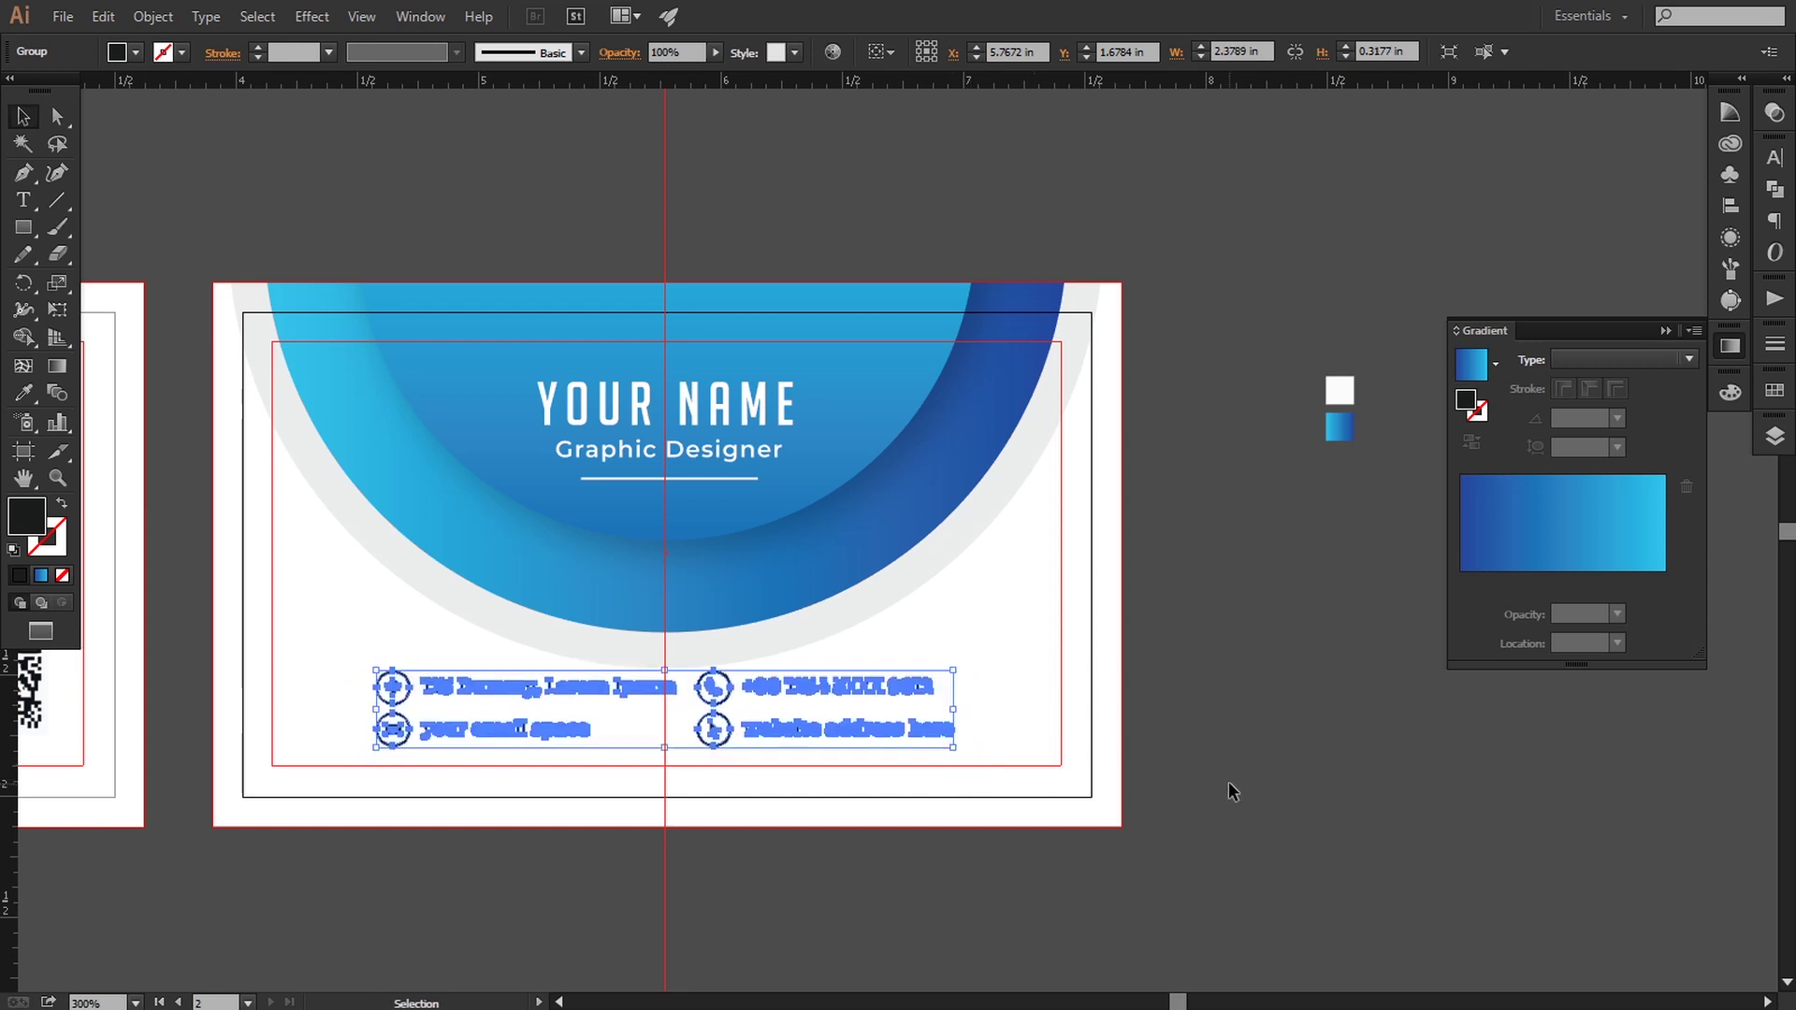
key(Down)
key(Down)
key(Down)
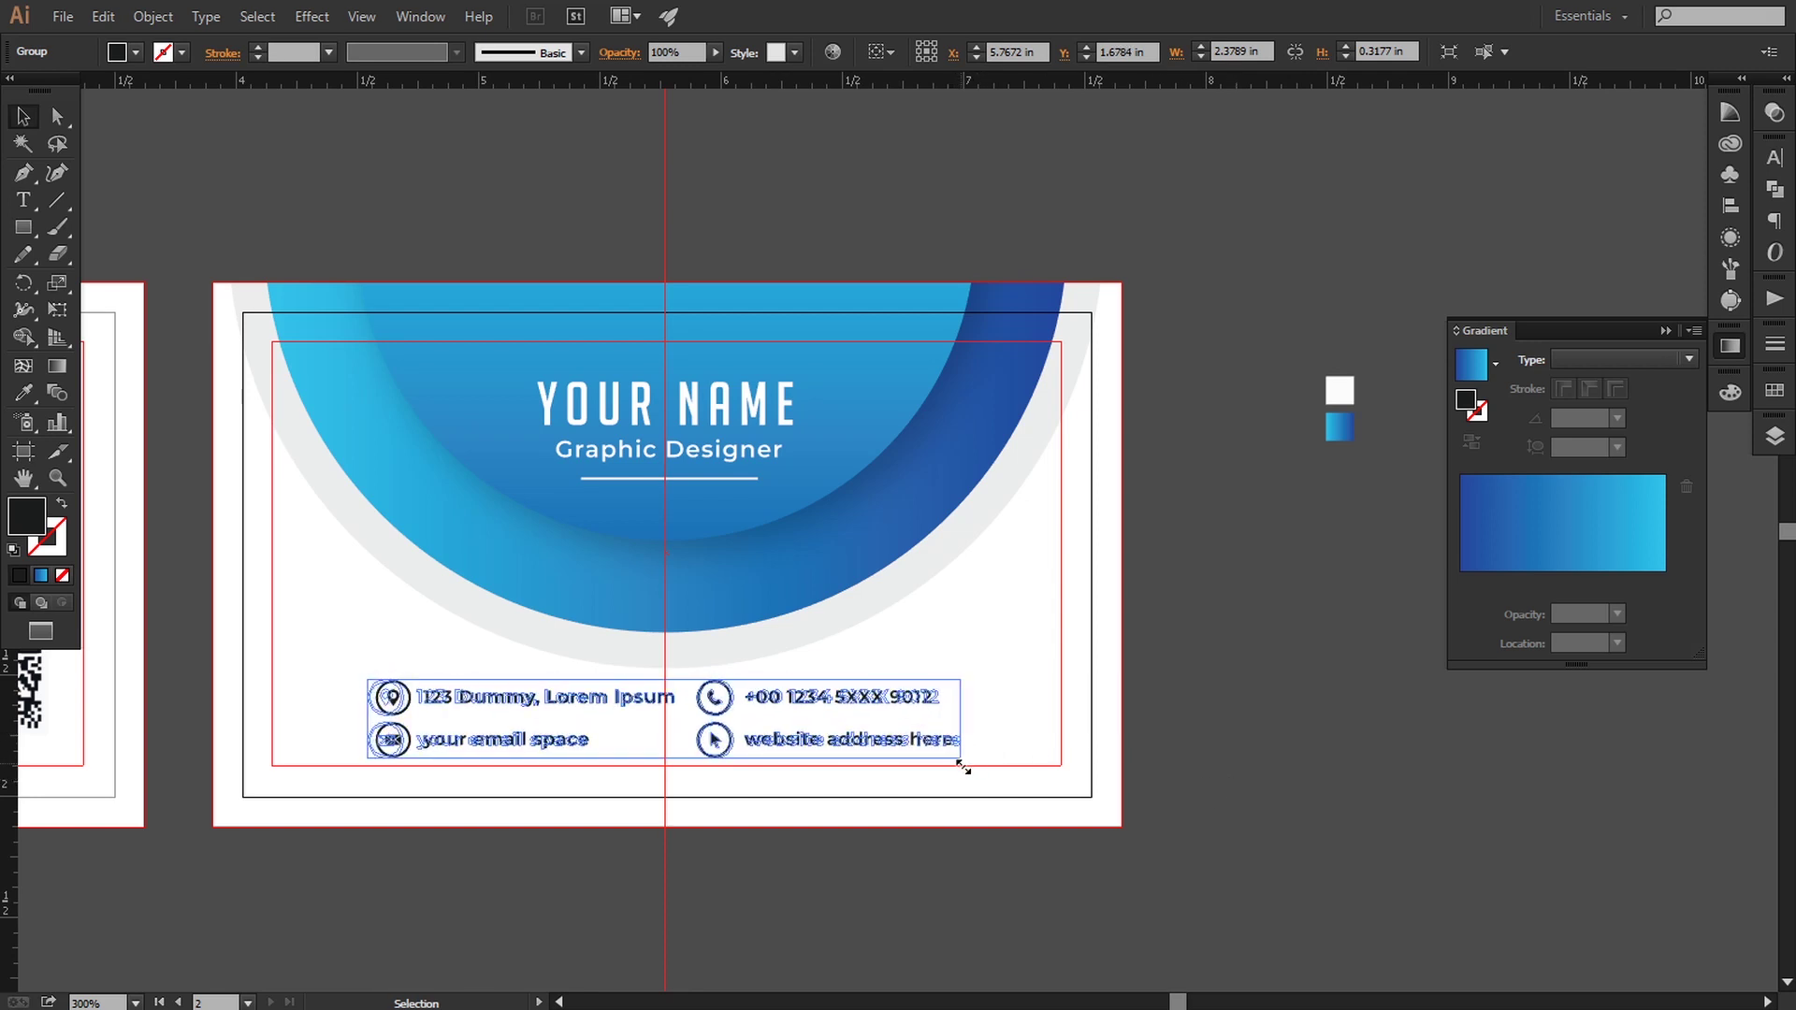
click(1107, 849)
Nudge the name and job title group up to a Y position of 0.4762 in
drag(927, 856, 1083, 854)
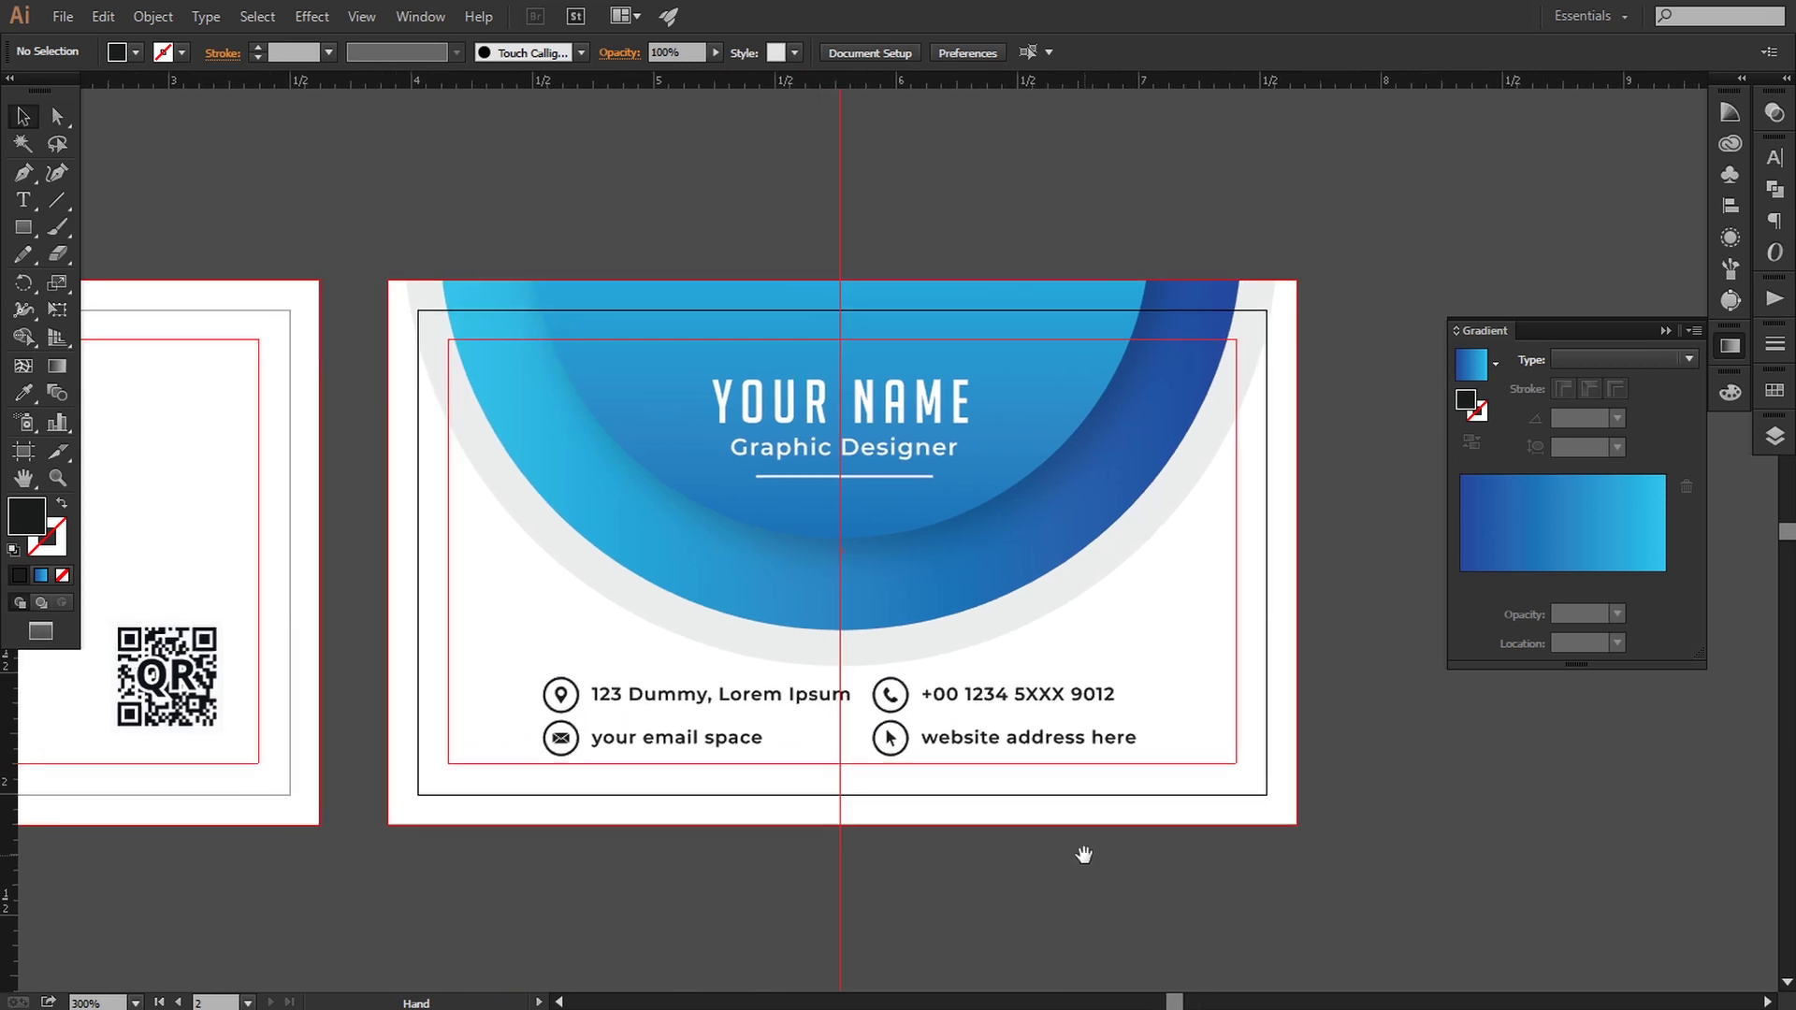
click(950, 434)
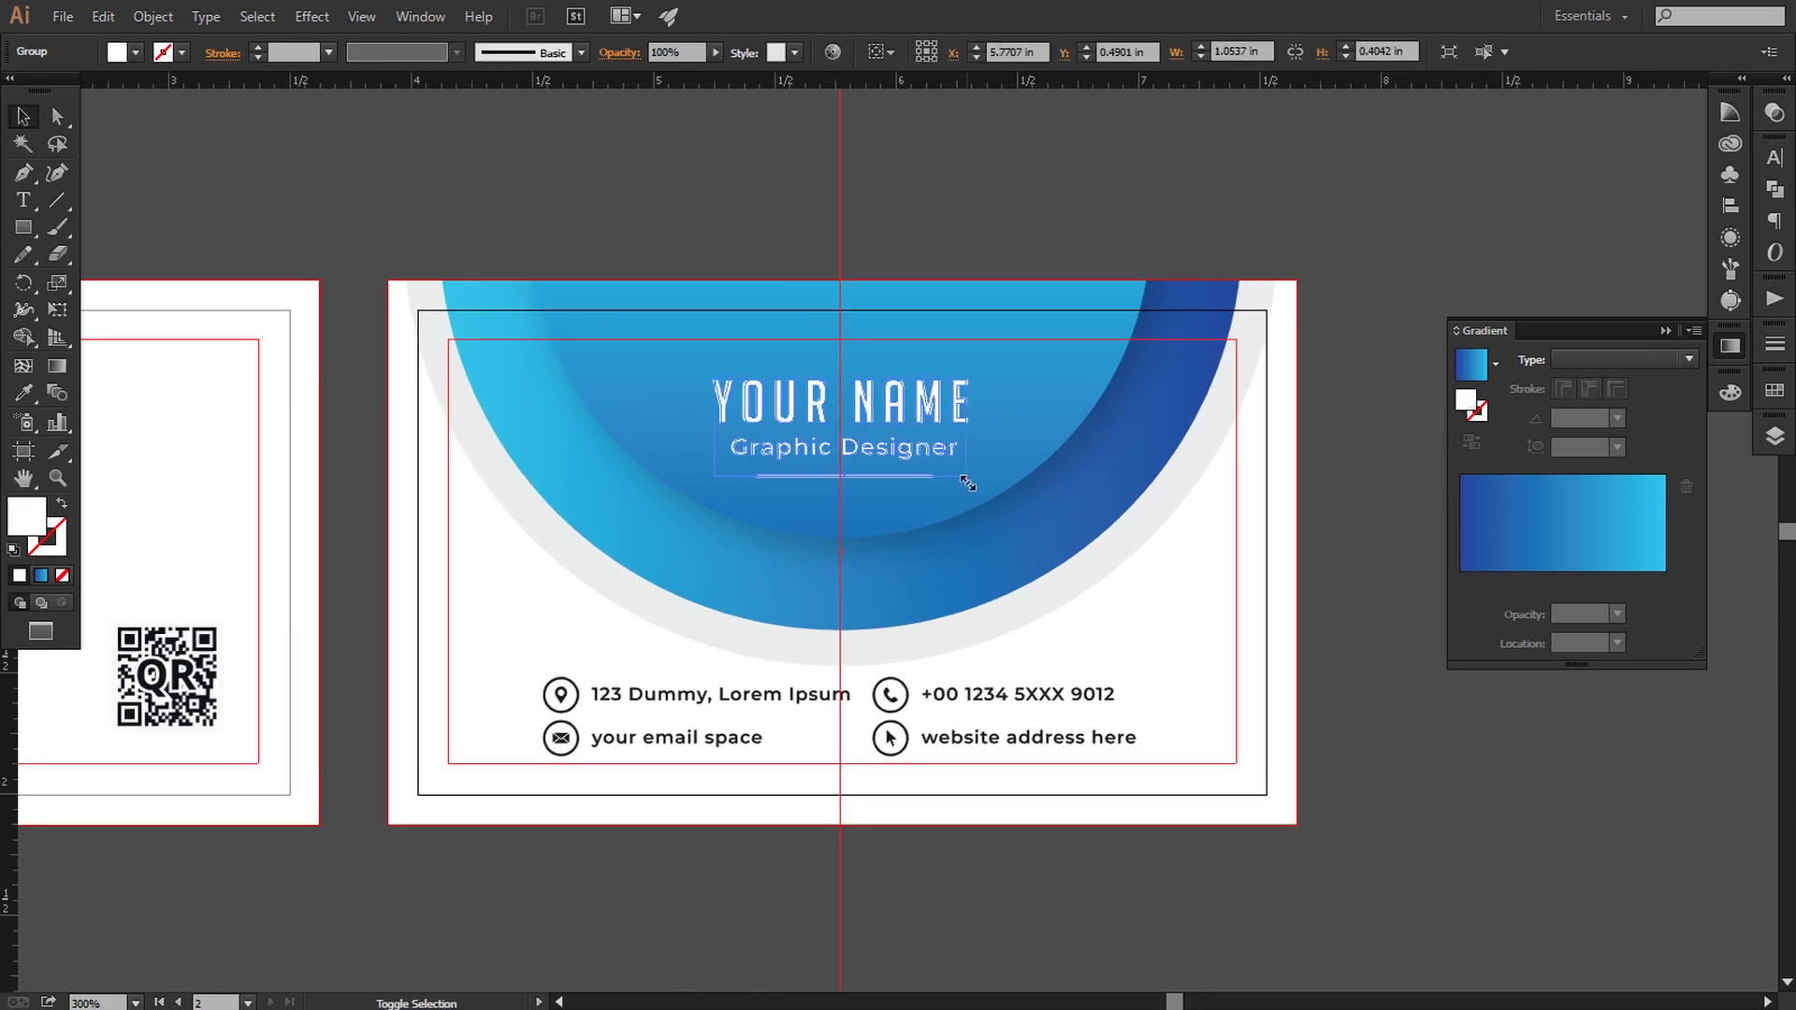
key(Up)
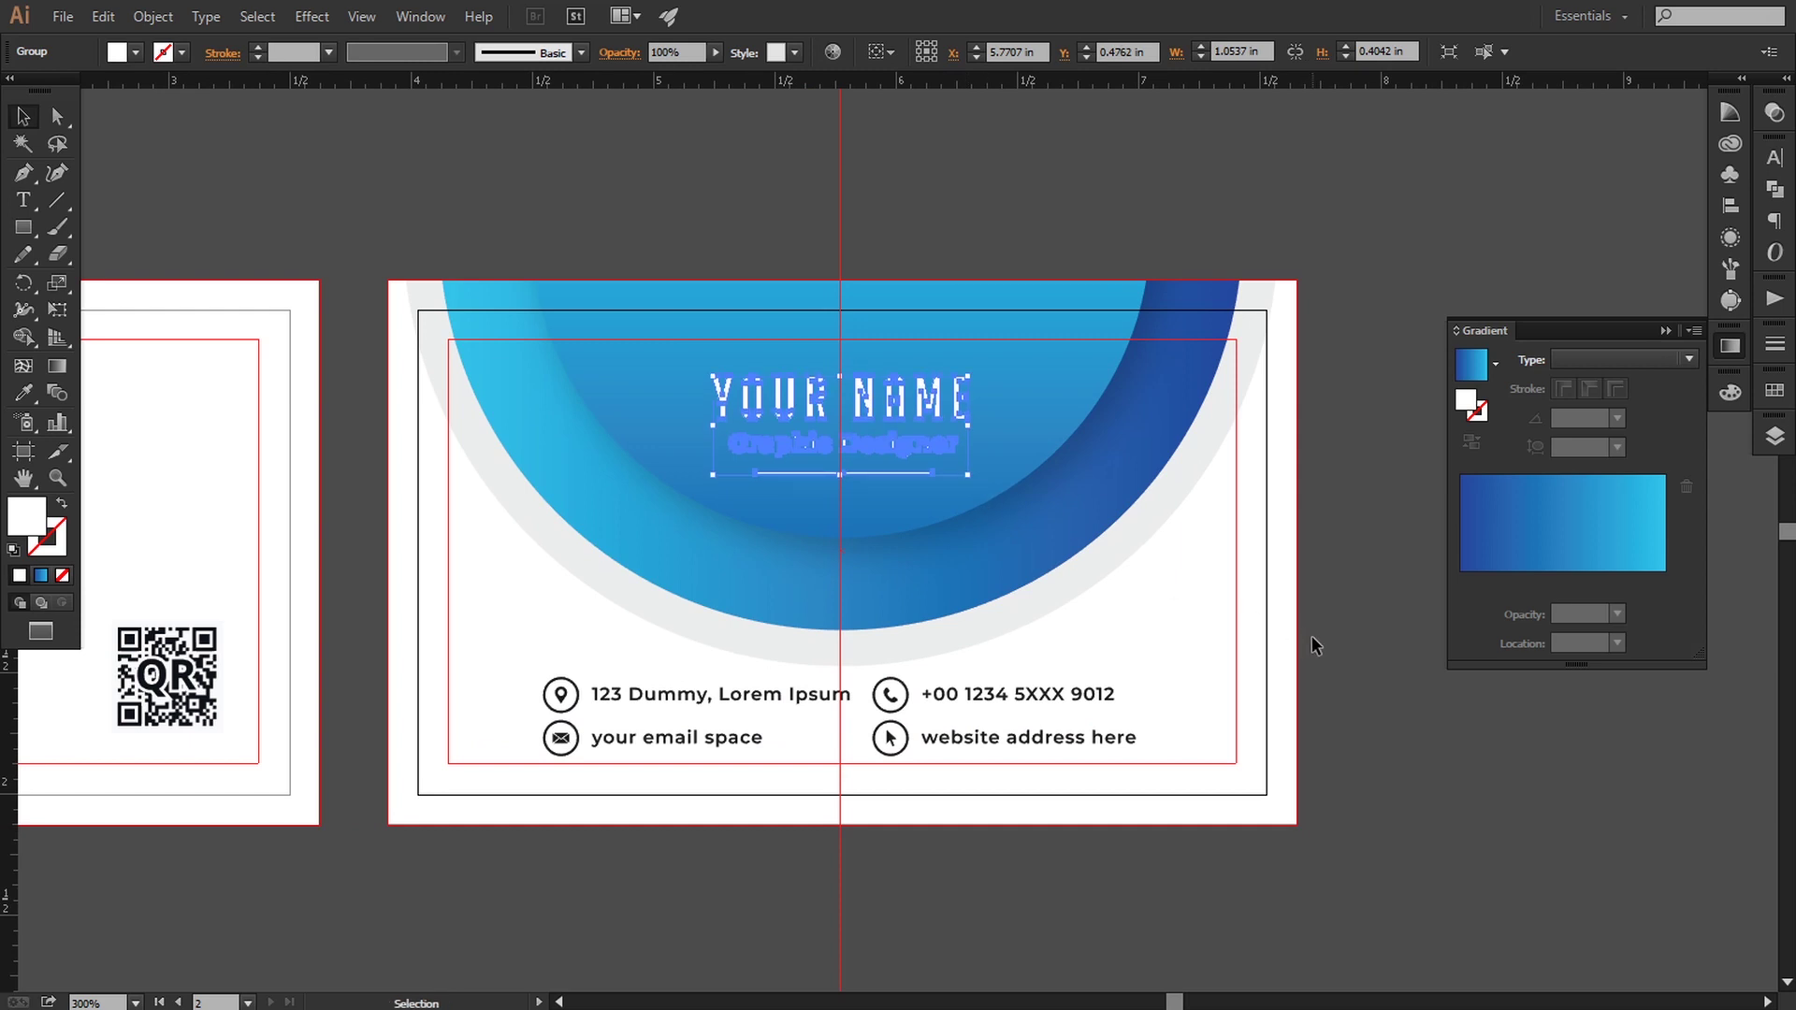
click(1339, 652)
key(ctrl+minus)
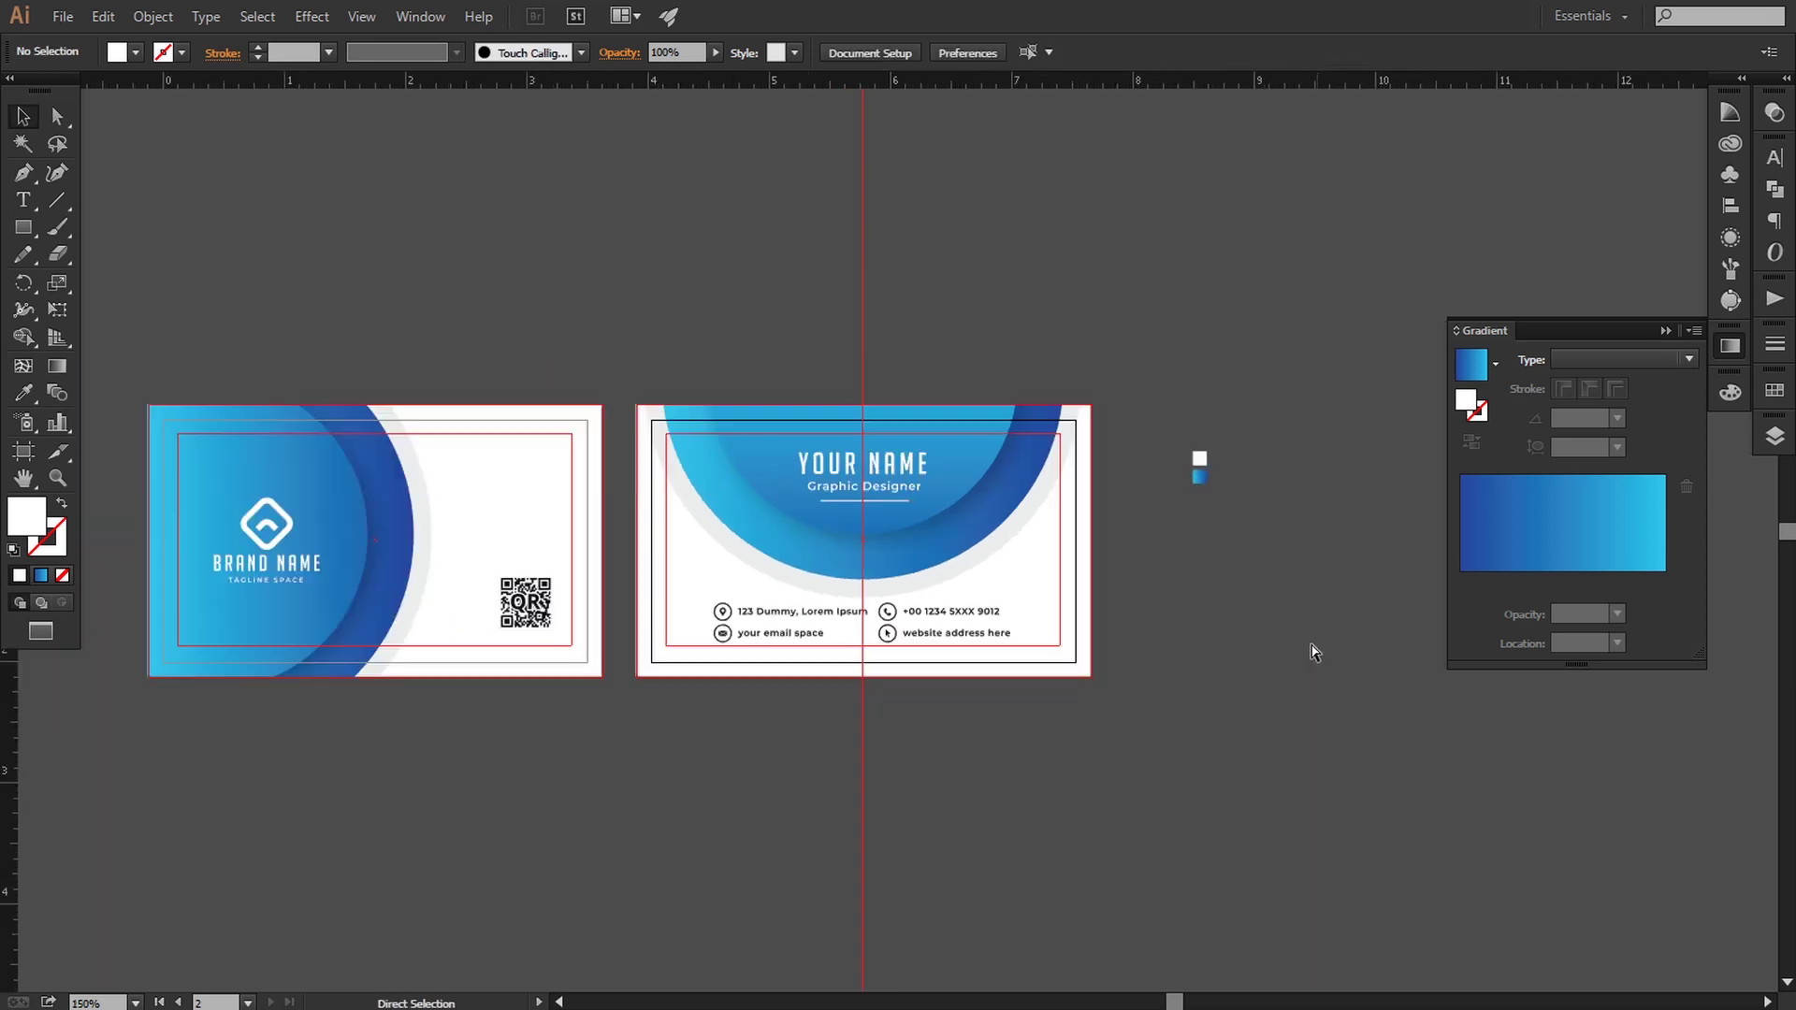
click(936, 470)
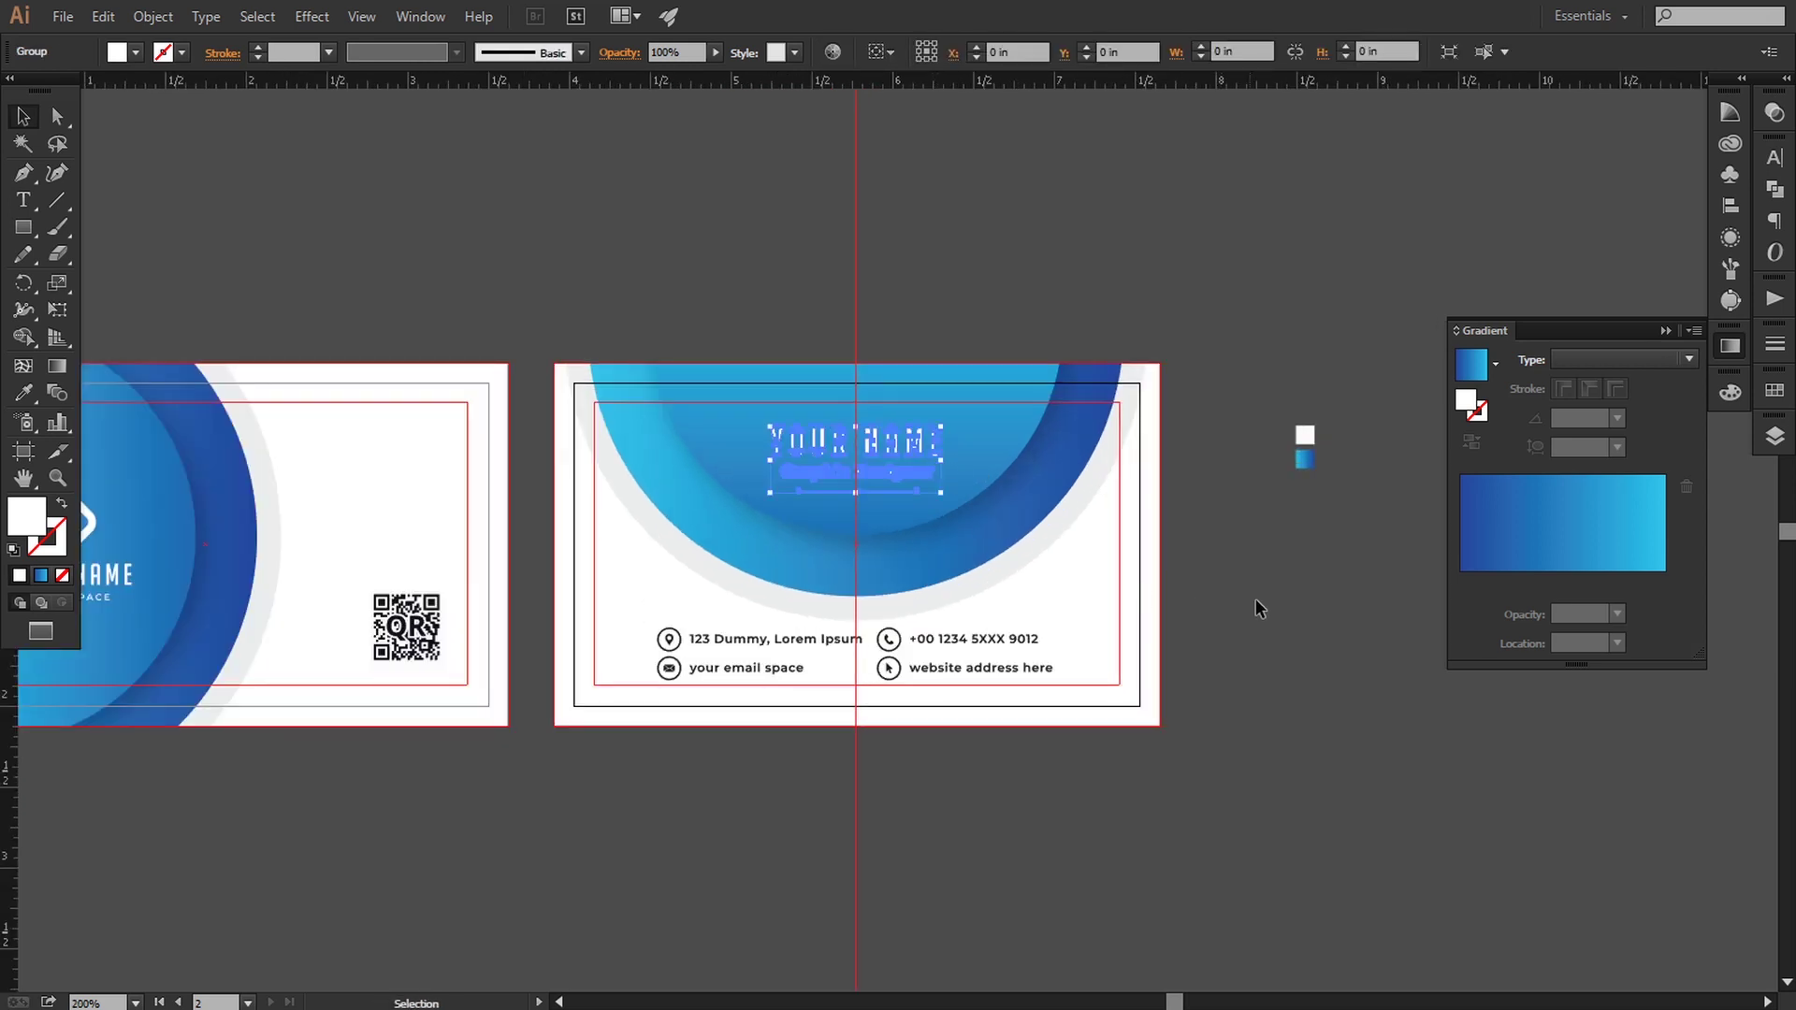
click(1289, 603)
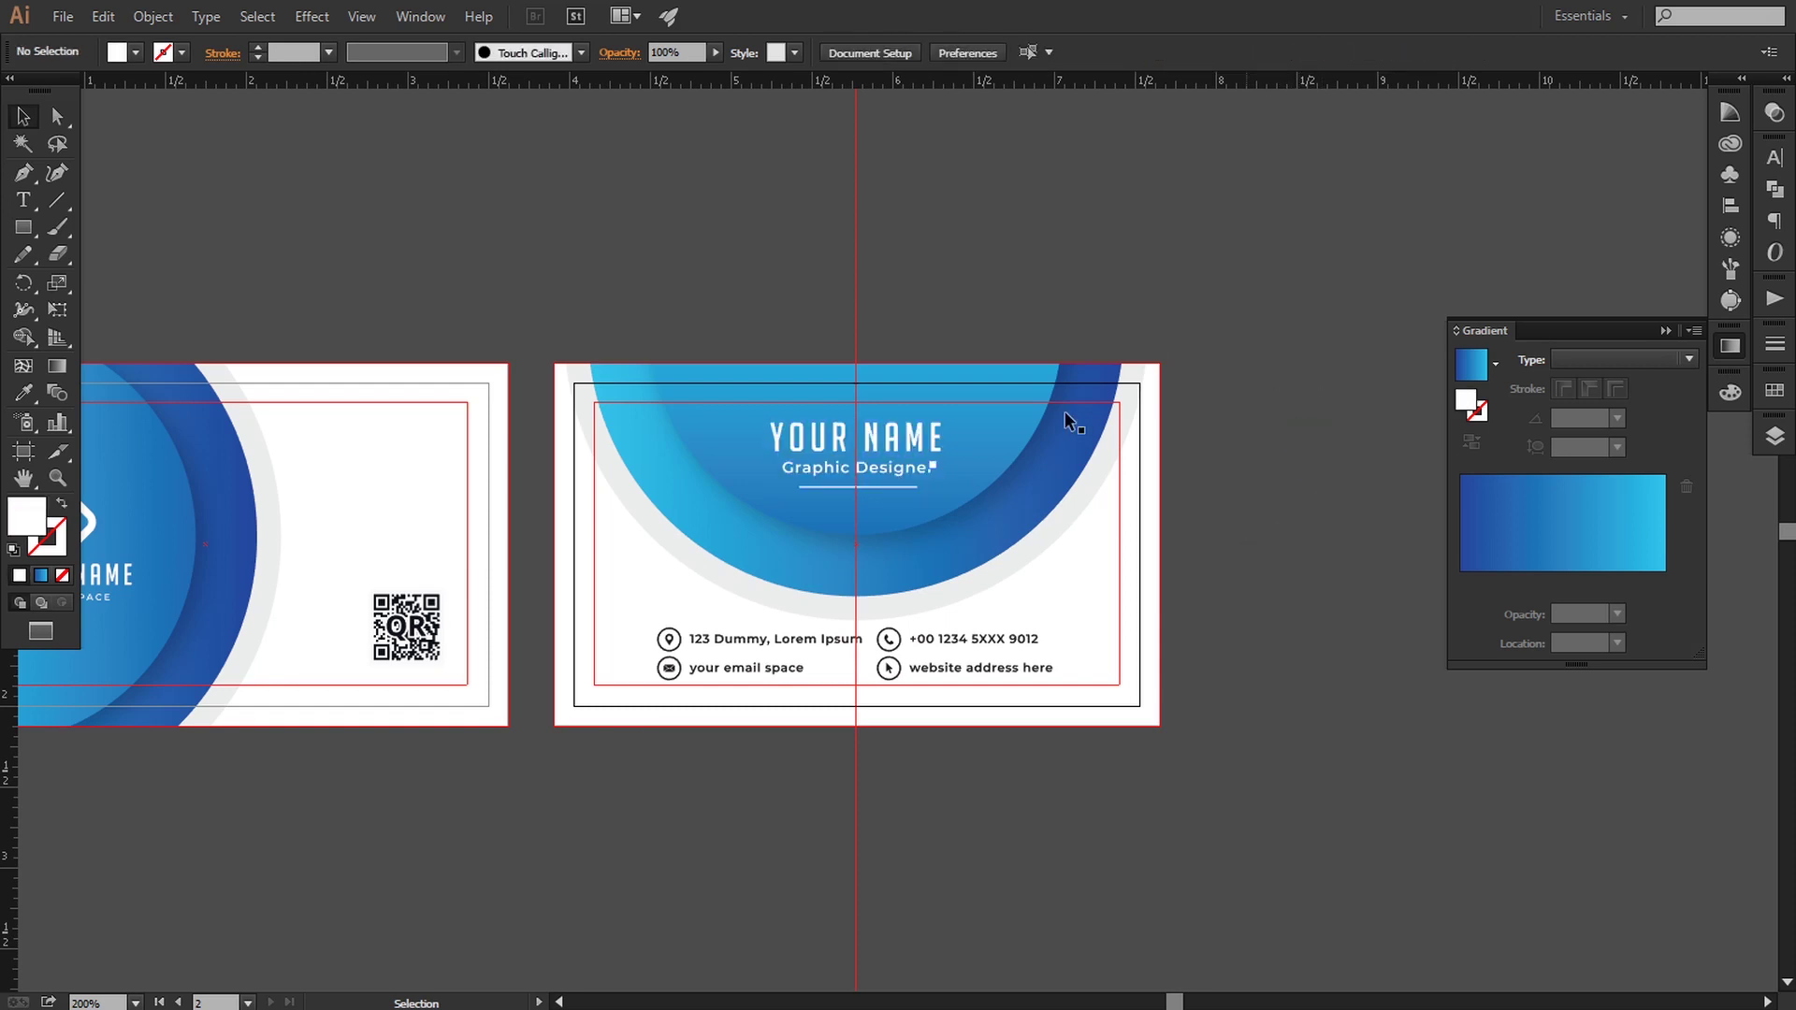
Remove the vertical centre guide from the second card, hide the rulers and collapse the gradient settings
click(361, 16)
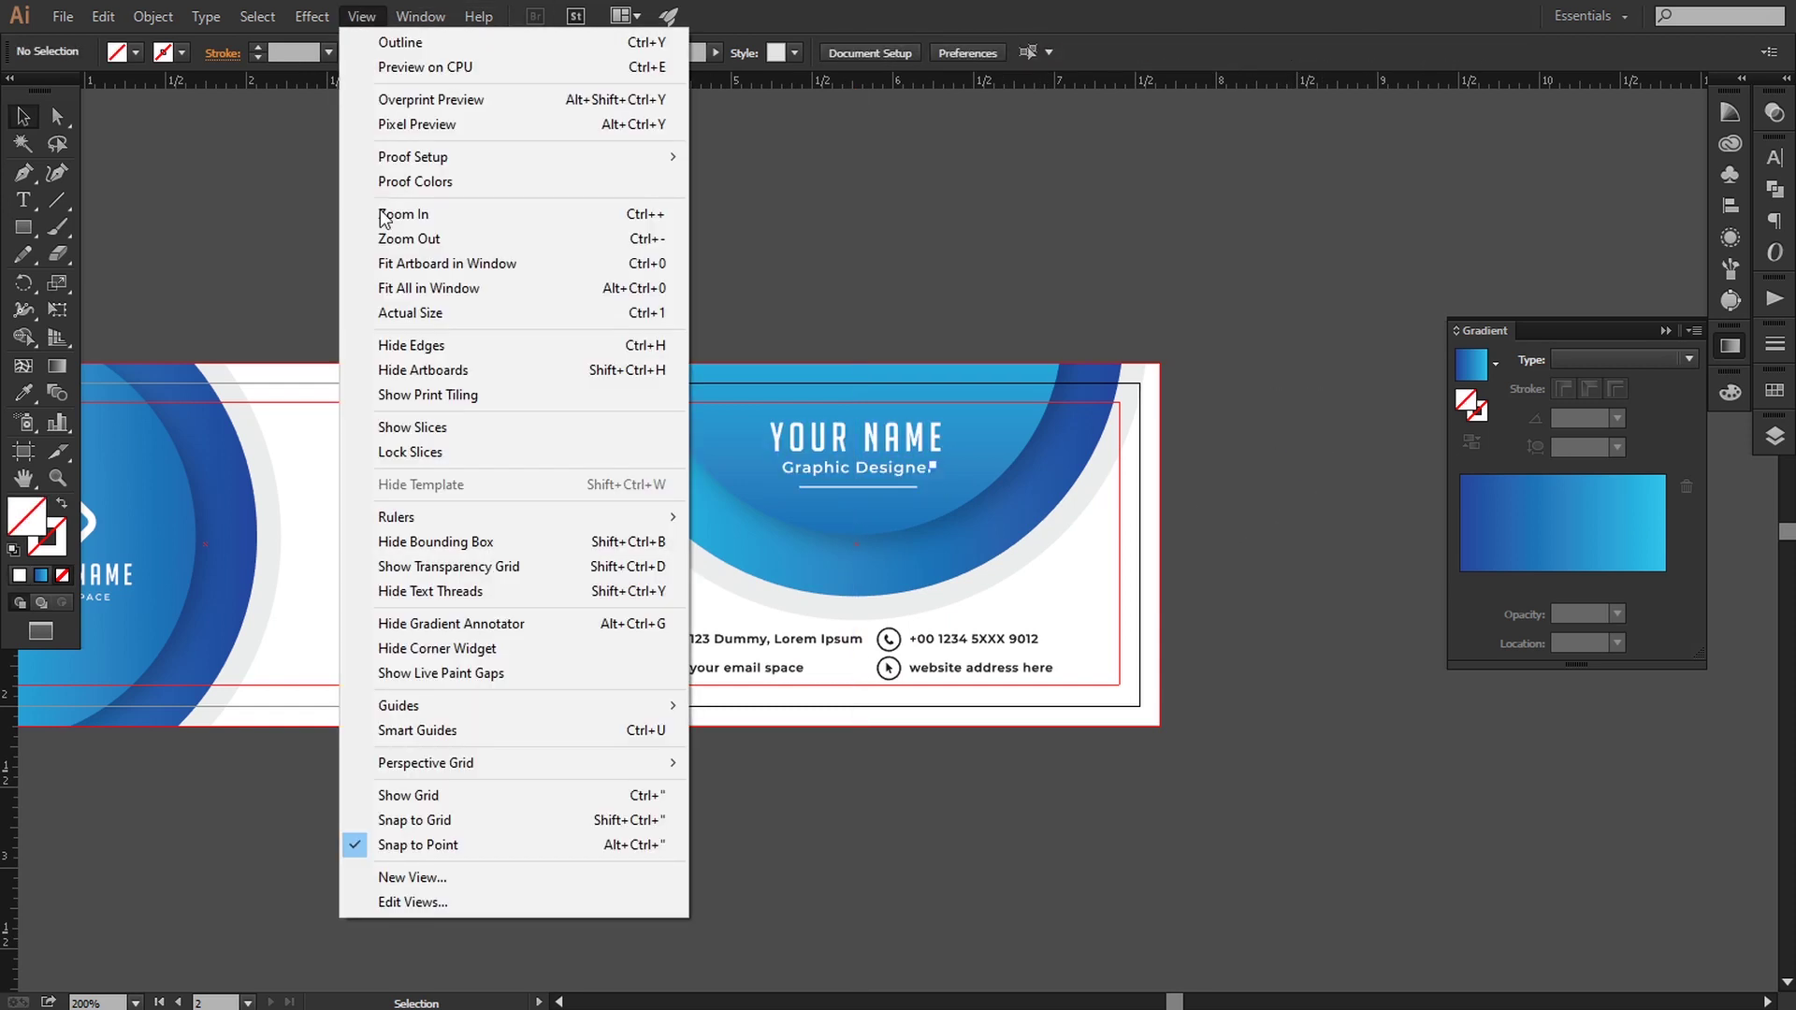
mouse_move(409, 518)
click(753, 517)
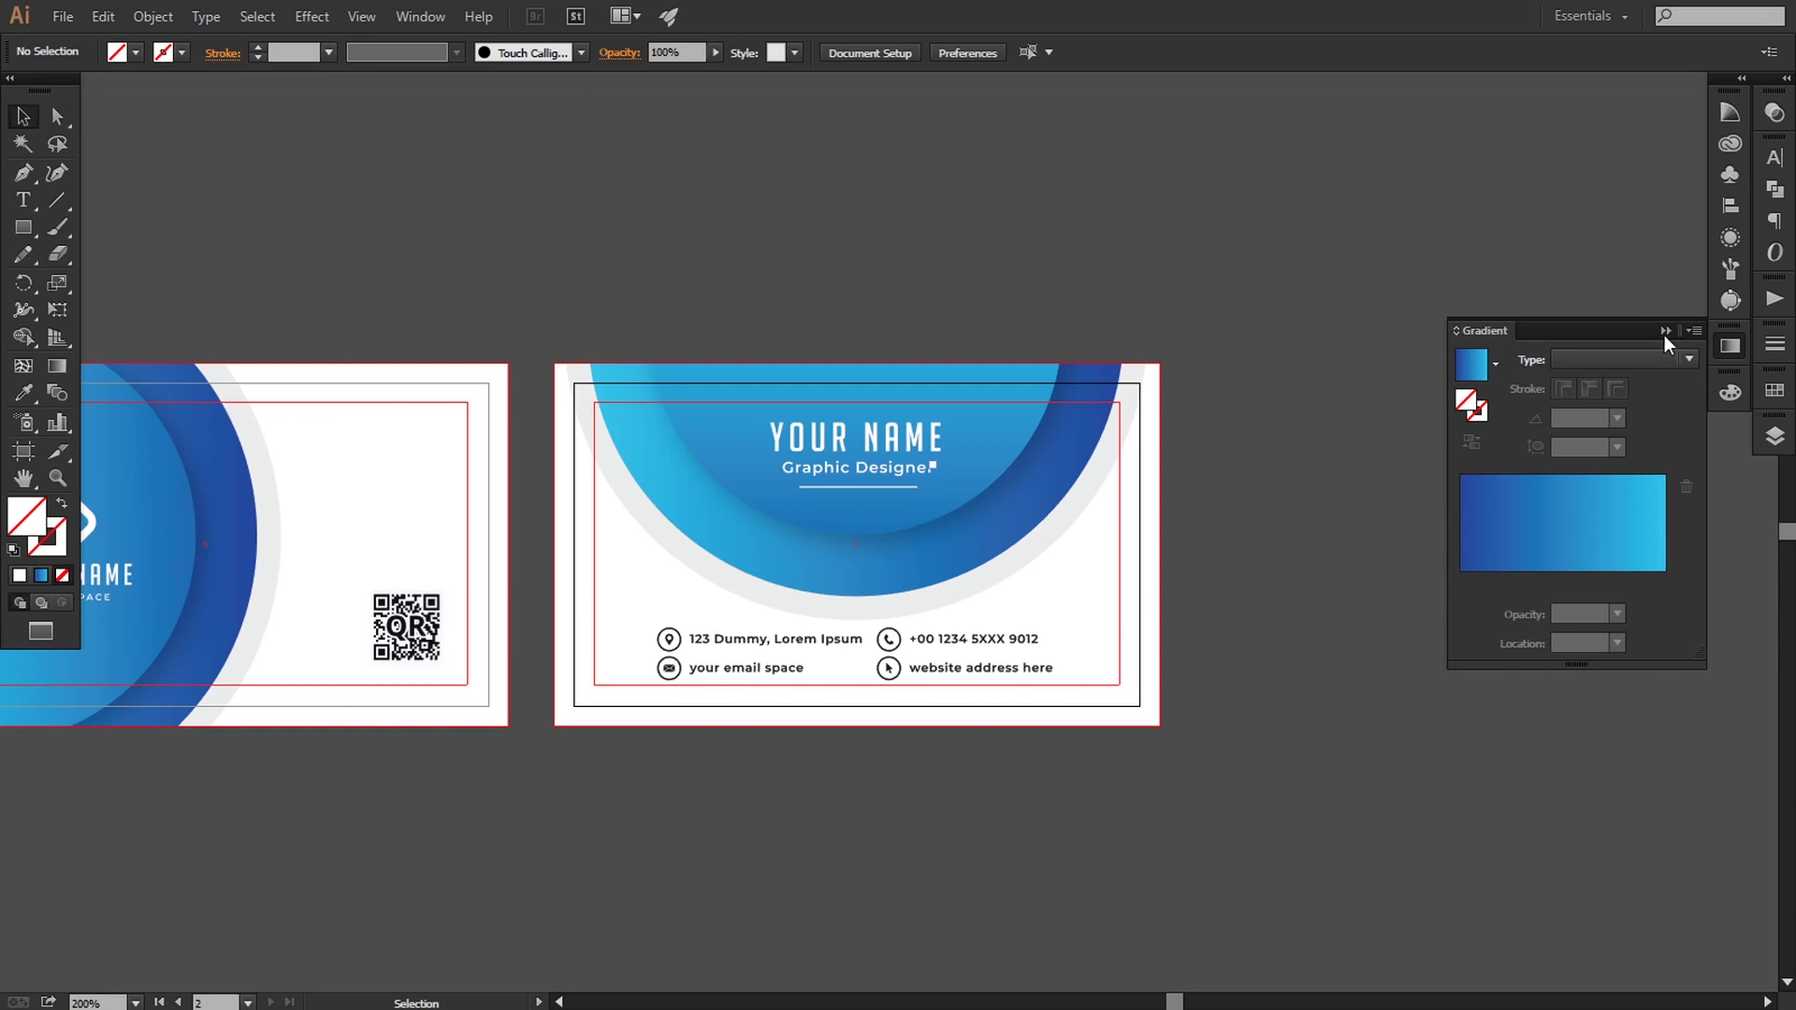
click(1666, 332)
Enlarge the QR code on the first card slightly to 0.4642 in square and deselect it
scroll(1021, 574, left, 3)
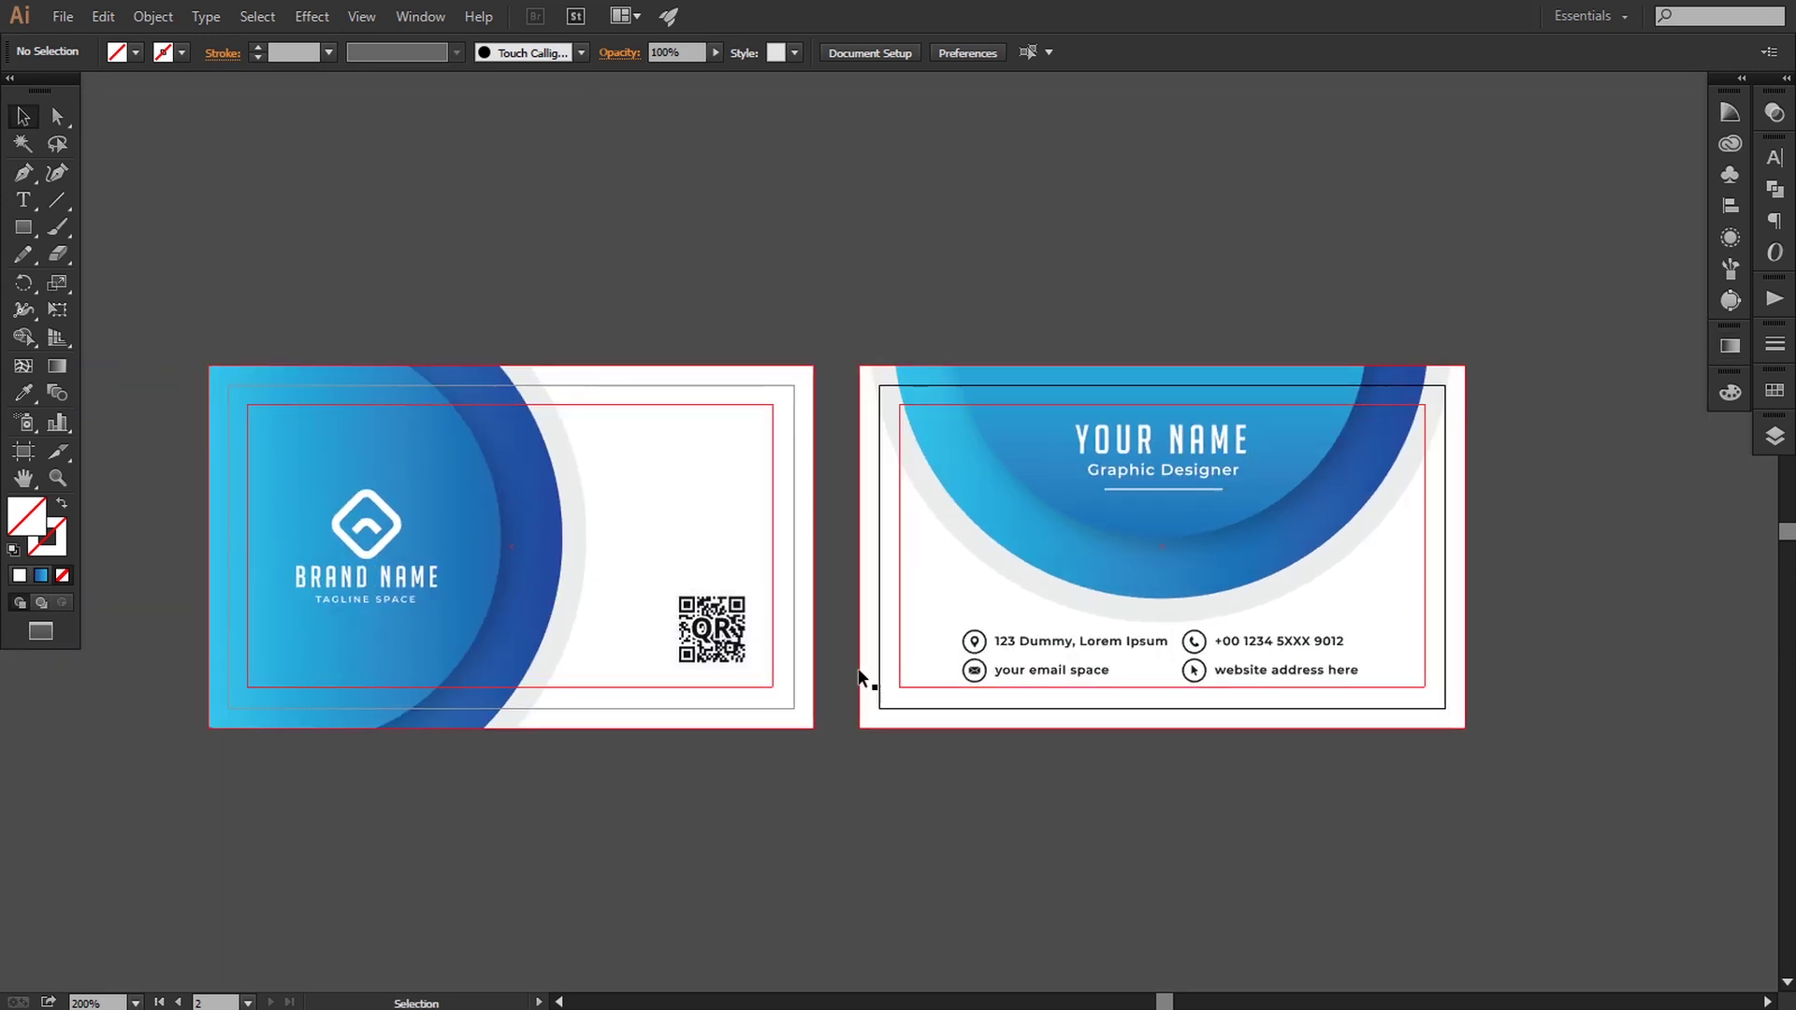
scroll(832, 668, up, 2)
drag(831, 642, 886, 633)
key(ctrl+minus)
click(762, 628)
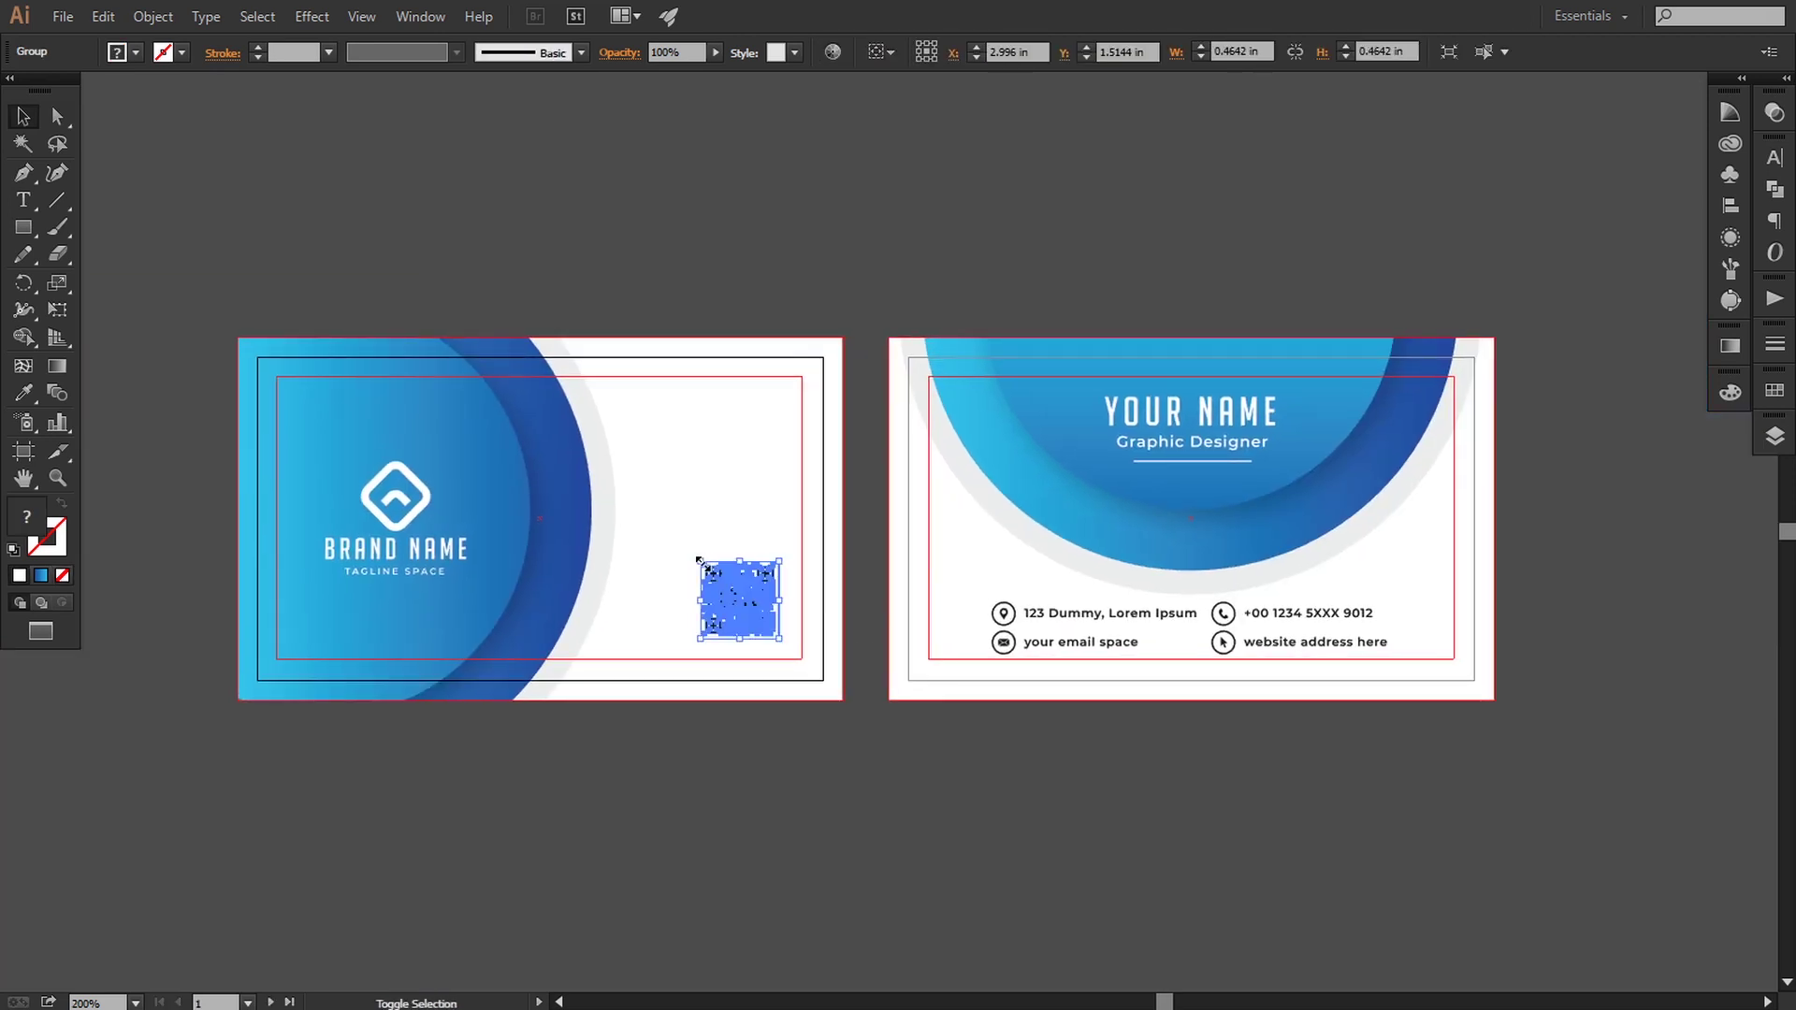
click(975, 812)
drag(975, 812, 978, 809)
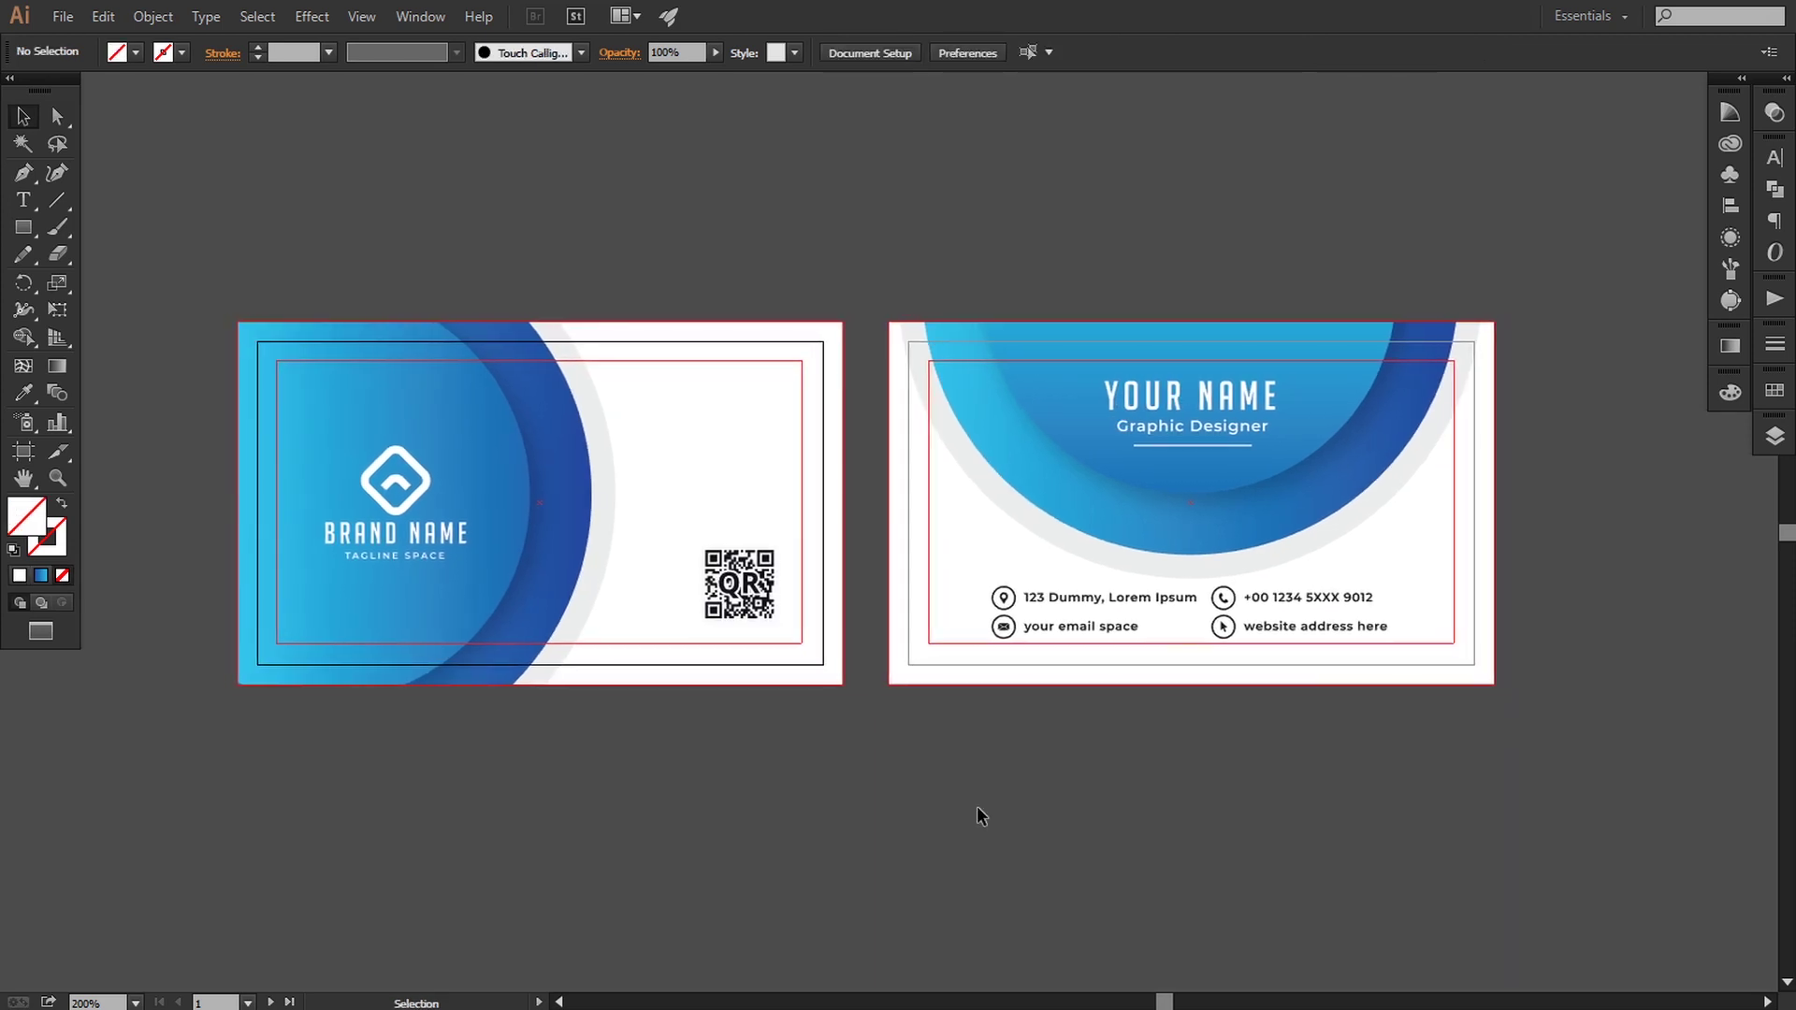